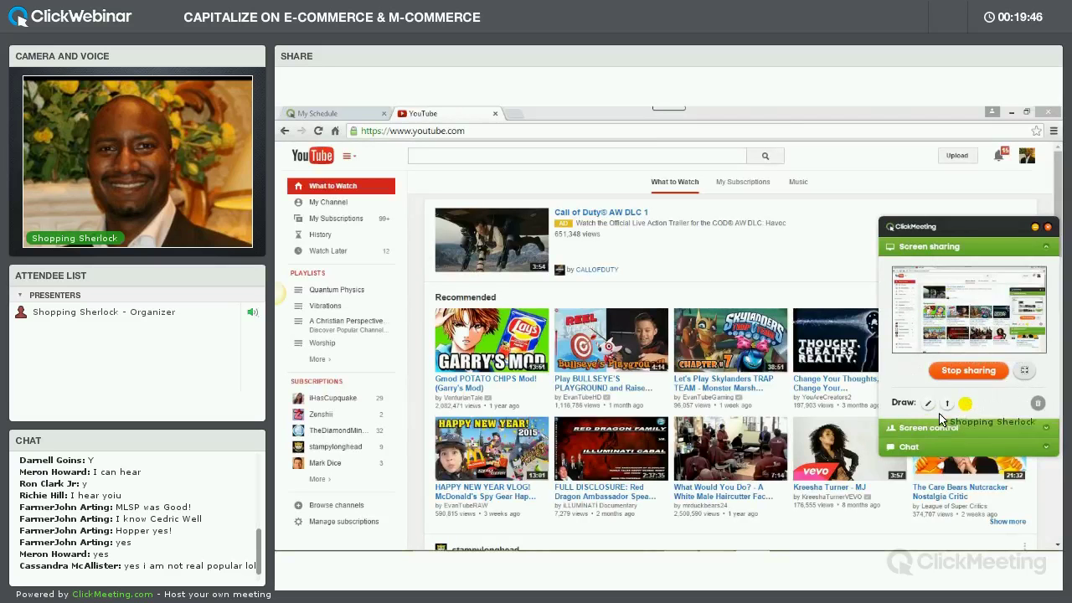
# Expand the chat section of the meeting panel
pyautogui.click(922, 445)
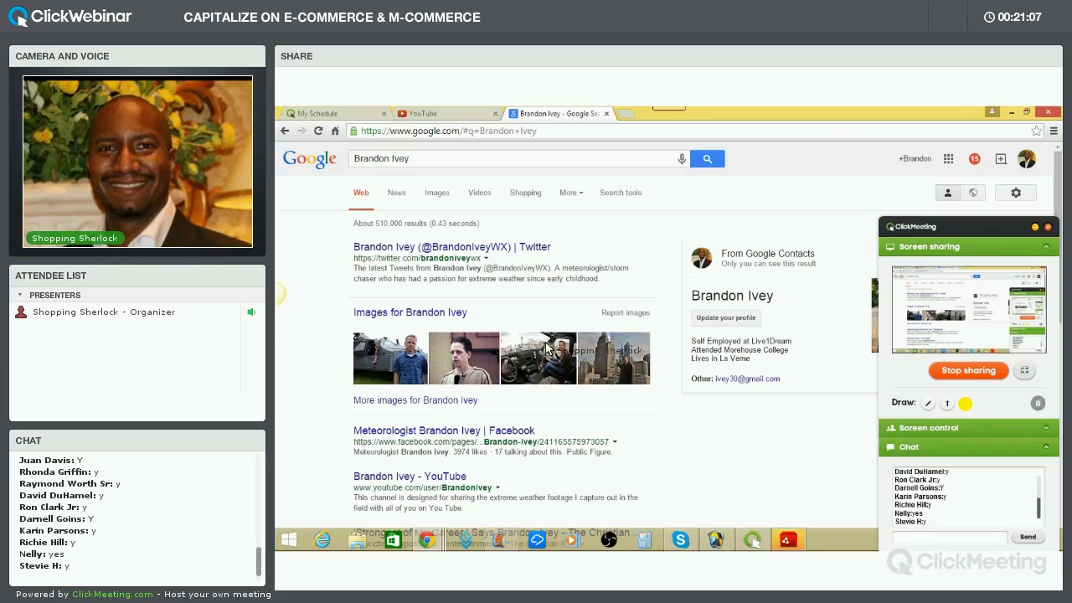
pyautogui.scroll(-2, 576, 342)
pyautogui.scroll(1, 586, 337)
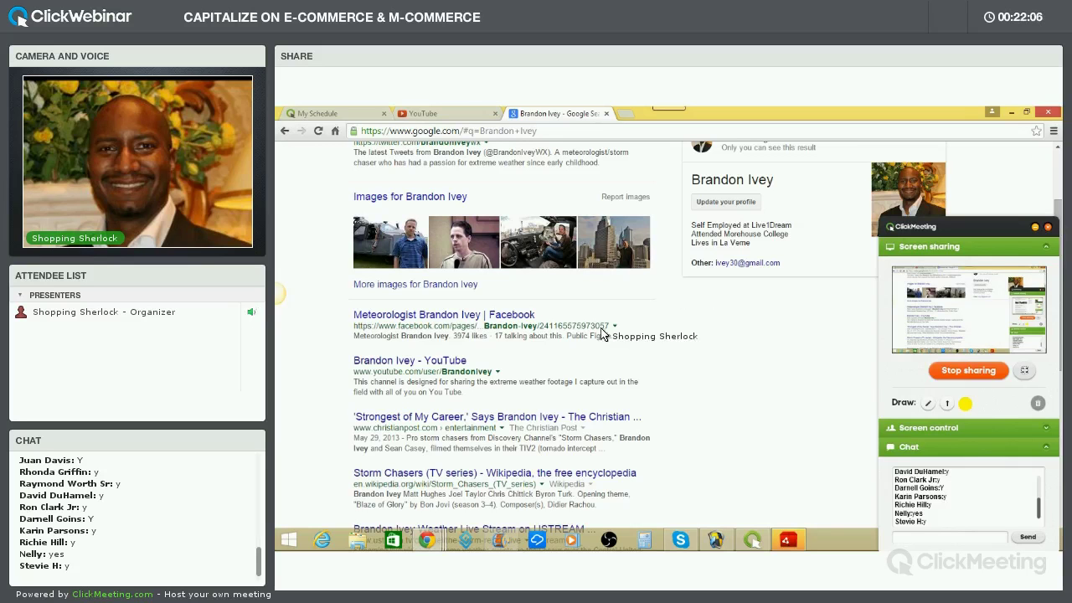
pyautogui.scroll(-2, 608, 349)
pyautogui.scroll(2, 607, 350)
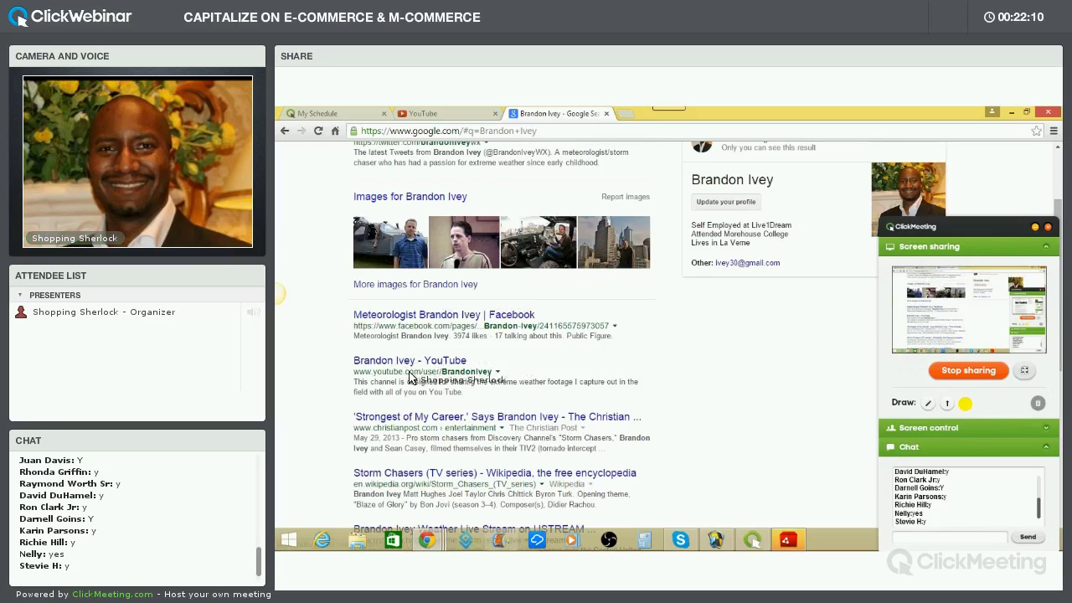
pyautogui.scroll(-3, 557, 407)
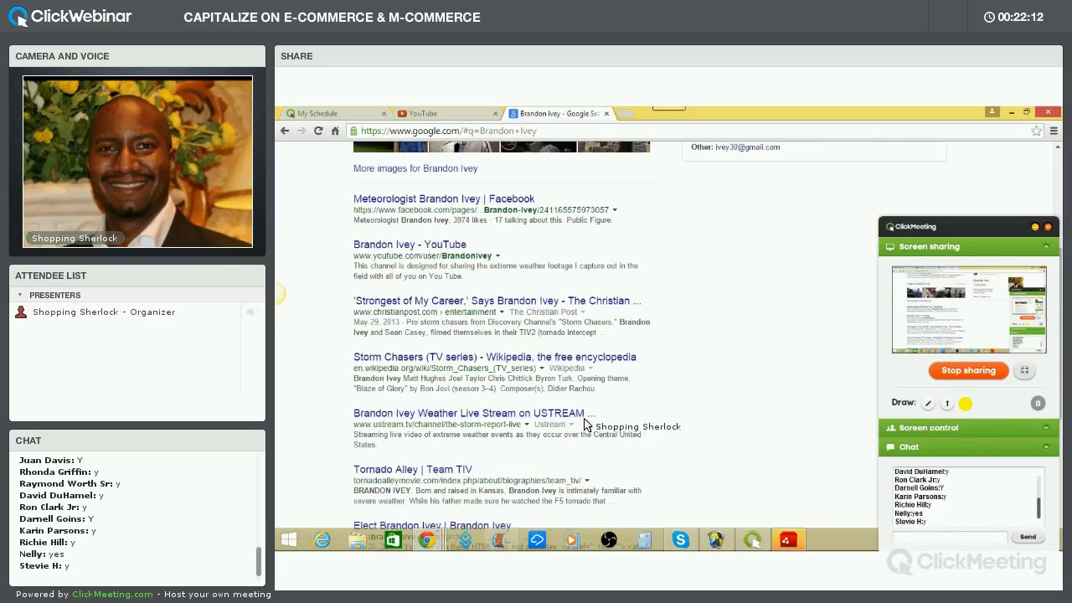
pyautogui.scroll(-3, 557, 413)
pyautogui.scroll(-1, 498, 352)
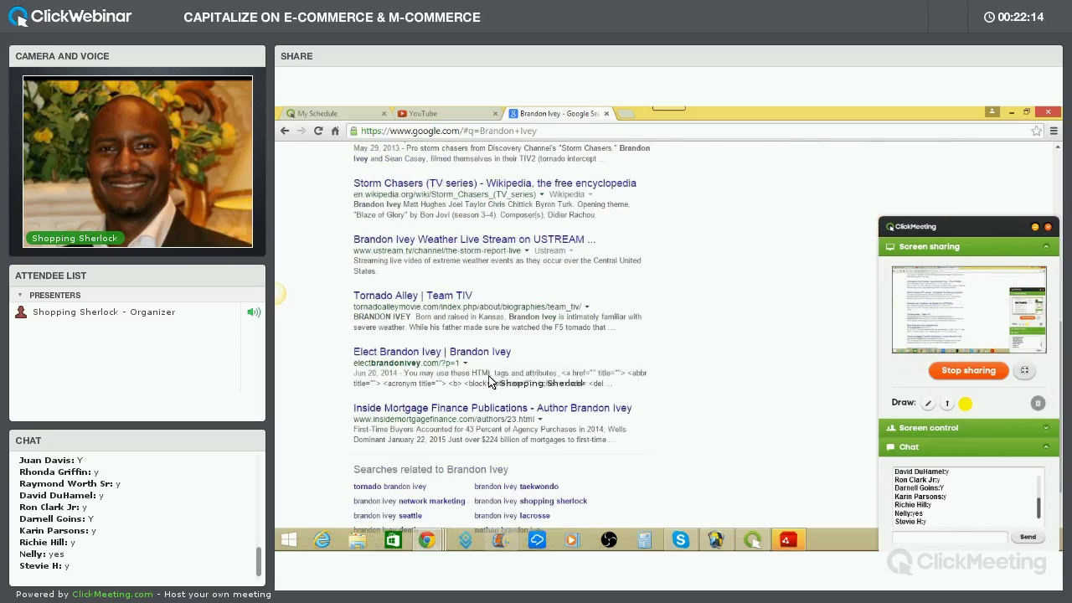
pyautogui.scroll(-3, 578, 398)
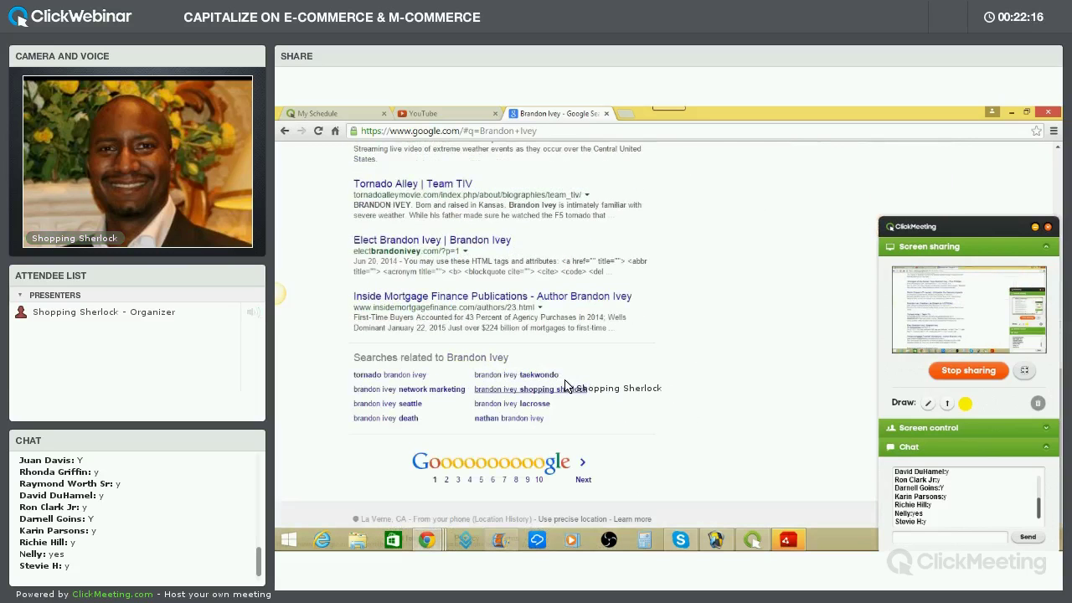
pyautogui.scroll(15, 565, 382)
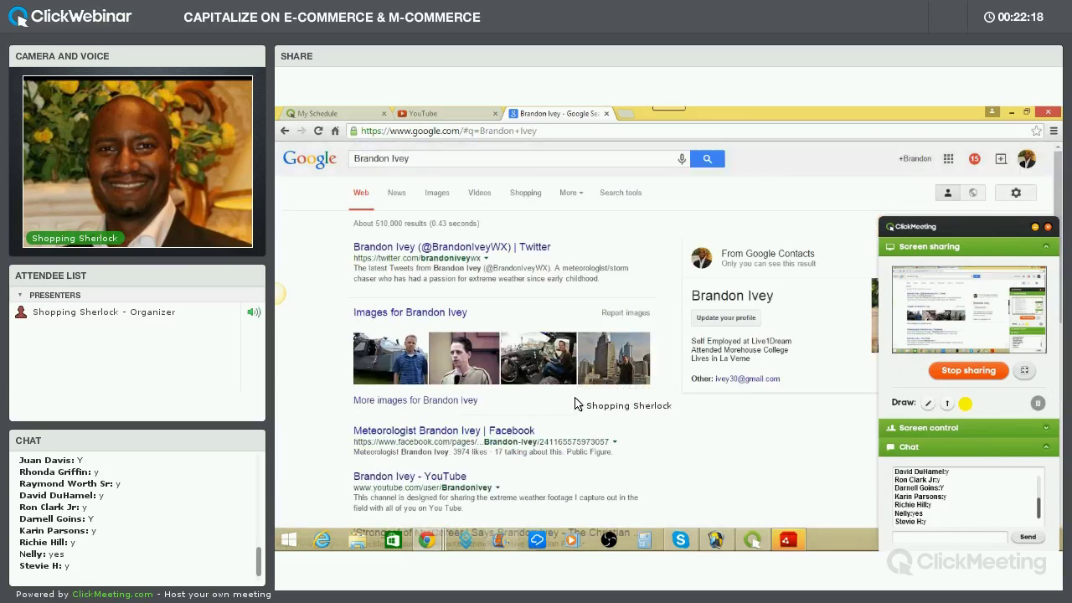
# Show Google image results for the host's name and scroll down the image grid
pyautogui.click(437, 194)
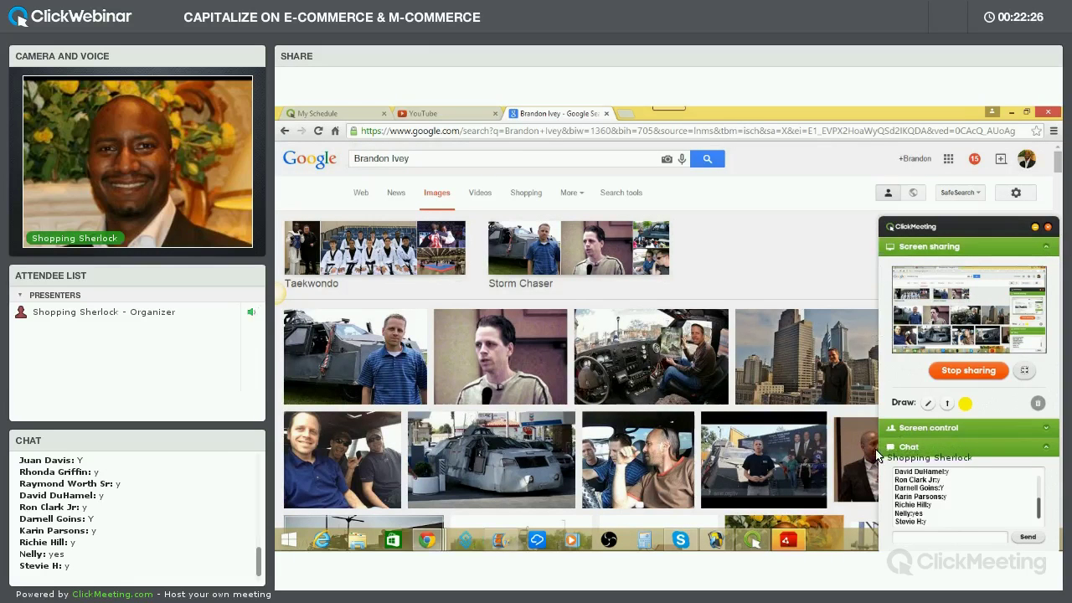
pyautogui.scroll(-3, 747, 359)
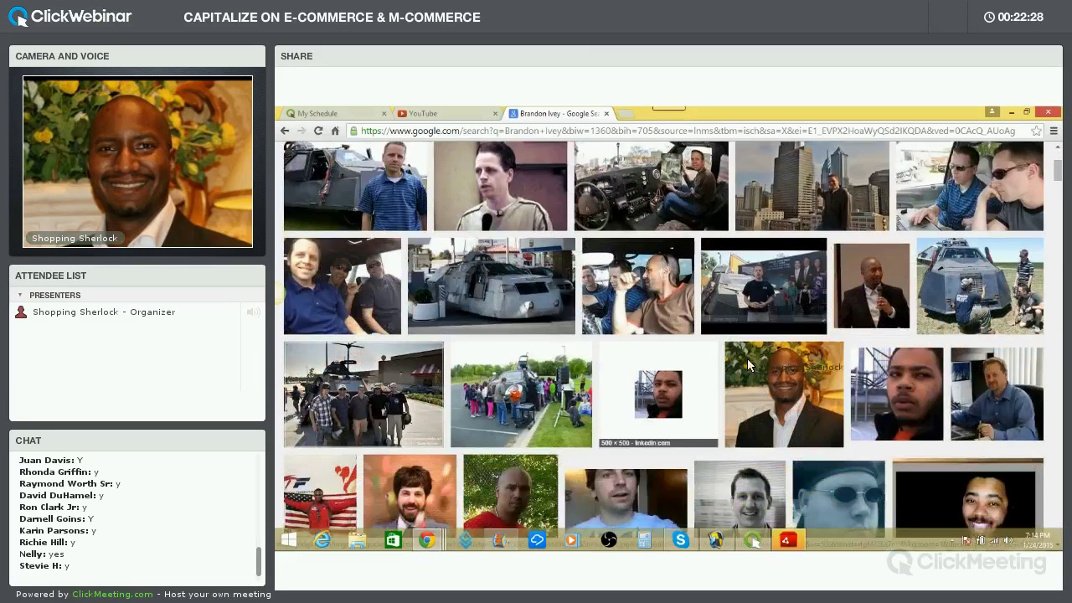
pyautogui.scroll(-2, 691, 343)
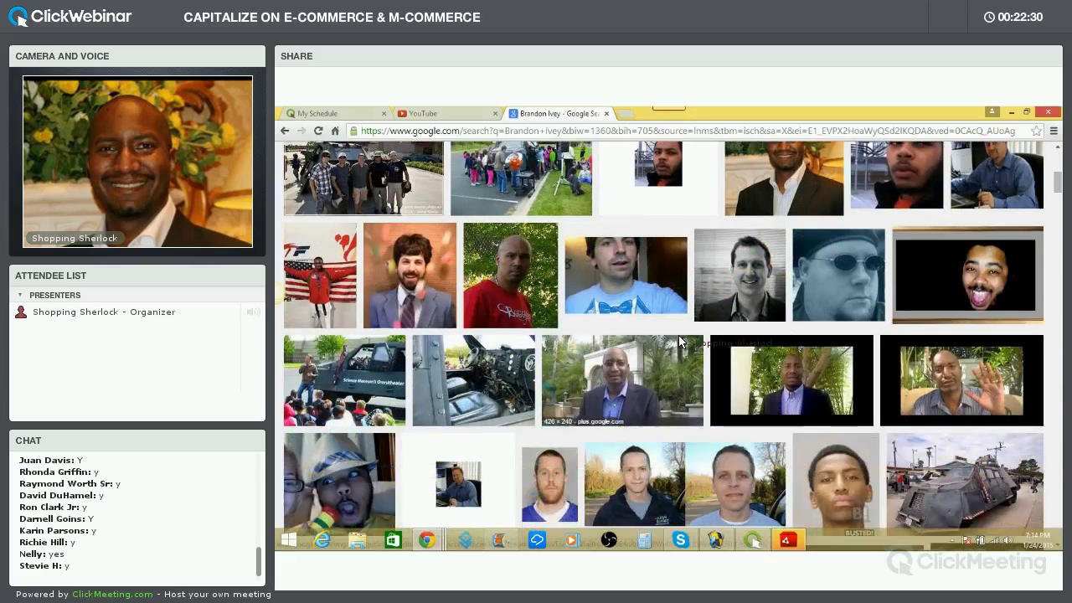
pyautogui.scroll(-1, 720, 335)
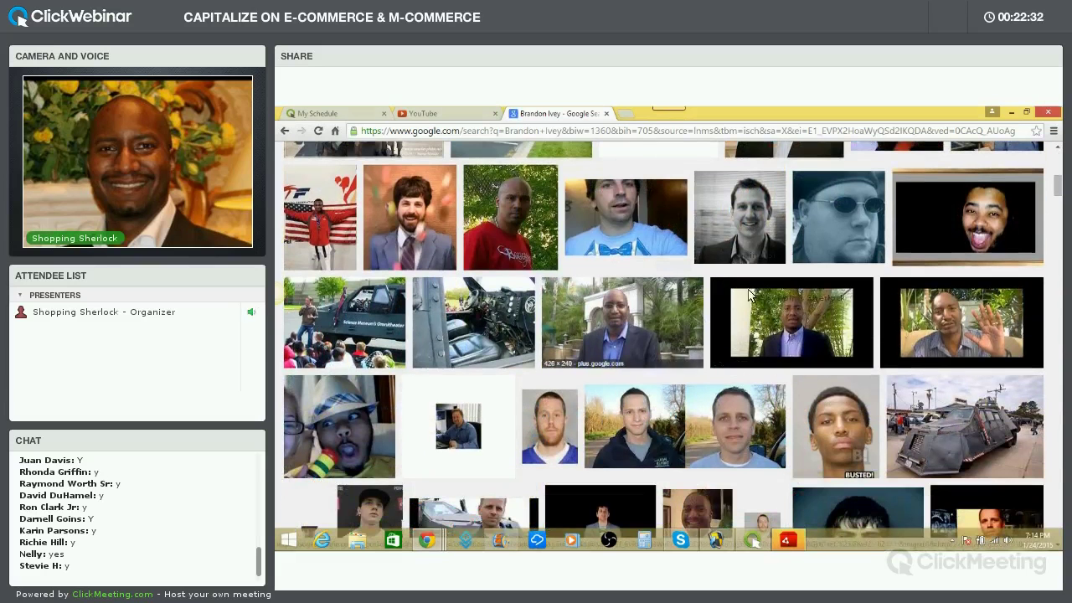
pyautogui.scroll(-5, 662, 316)
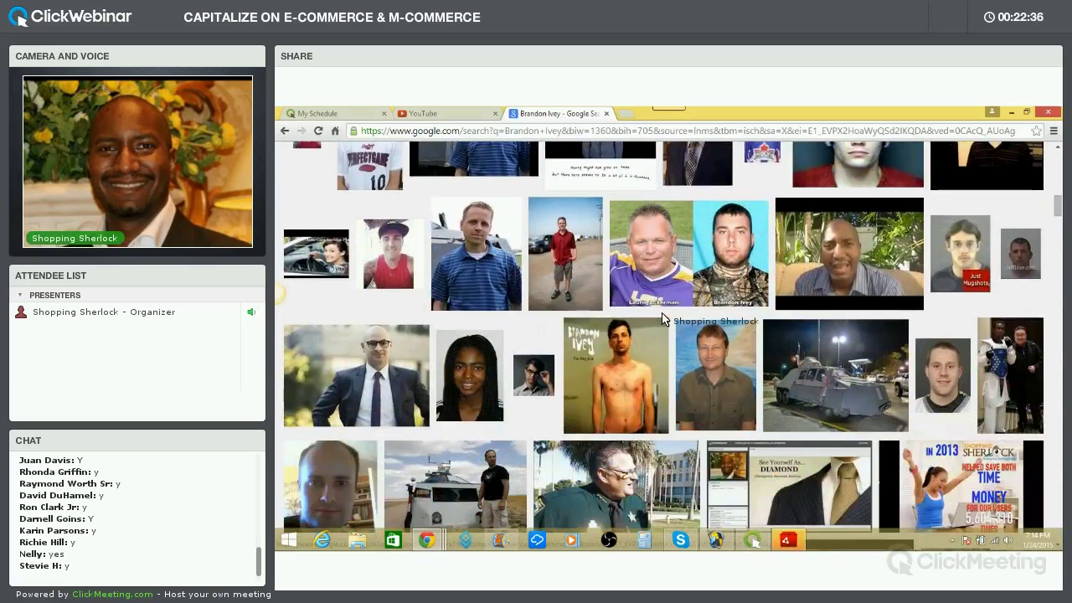
pyautogui.scroll(-4, 663, 318)
pyautogui.scroll(-1, 666, 327)
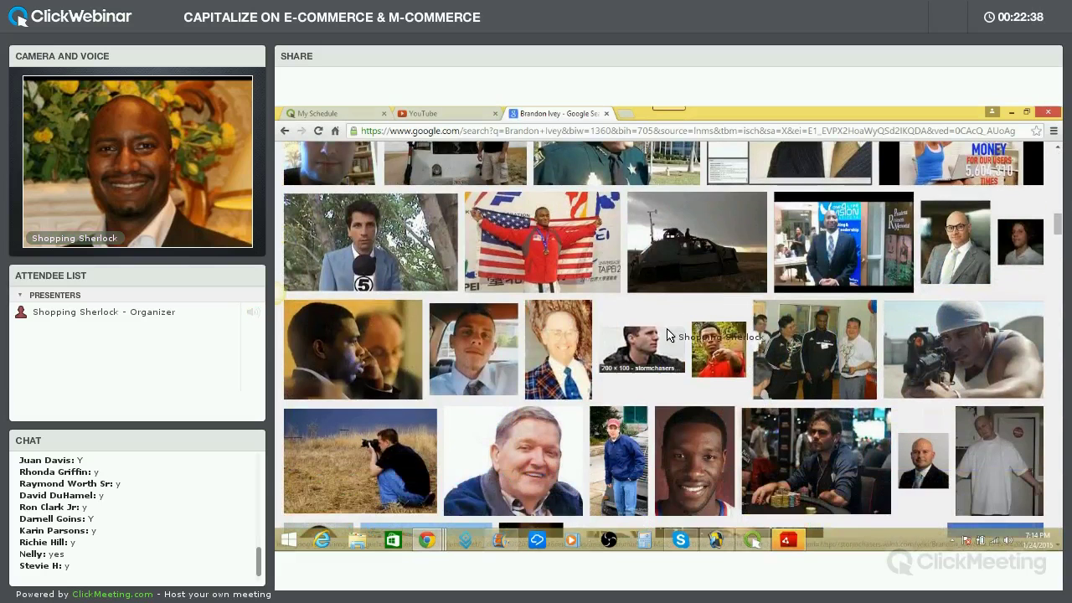
# Scroll back up, show the video results, then return to the YouTube home page
pyautogui.scroll(10, 668, 335)
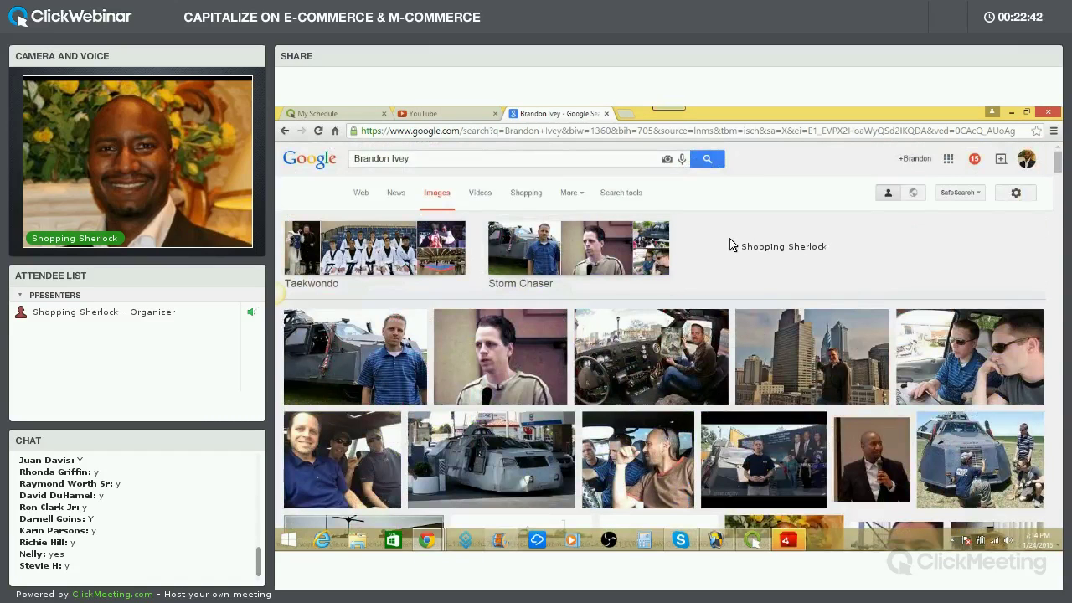
pyautogui.click(481, 193)
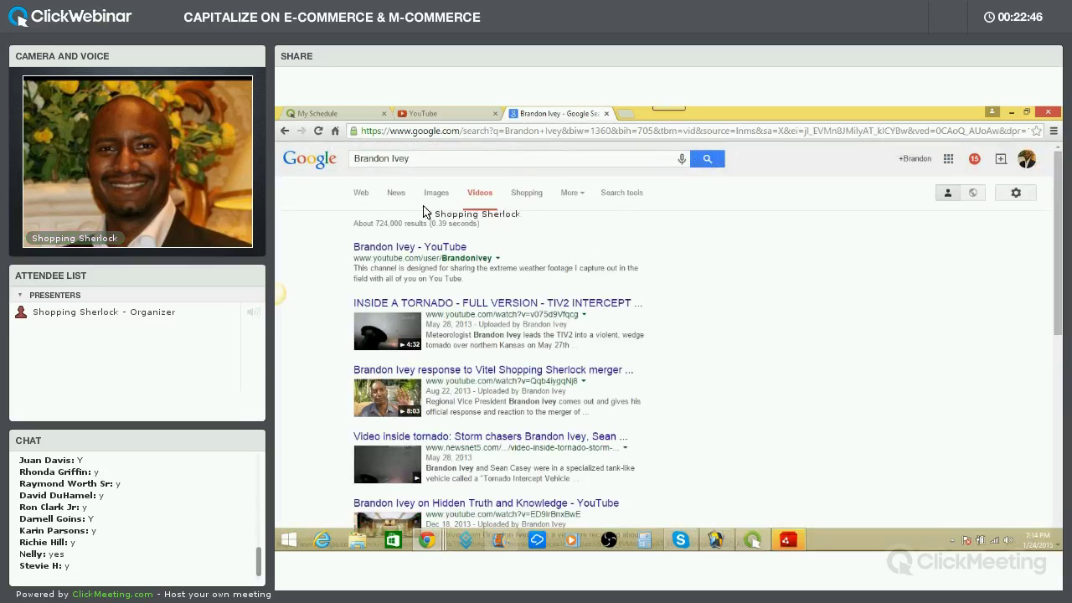
pyautogui.click(459, 114)
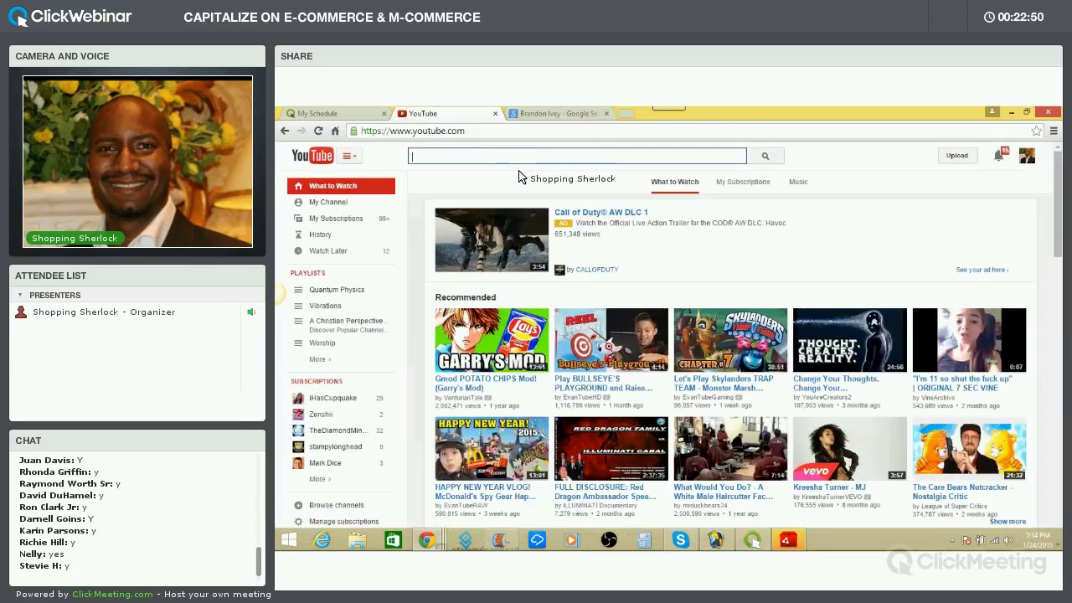
# Search YouTube for the host's name and browse the top results
pyautogui.write('Bra')
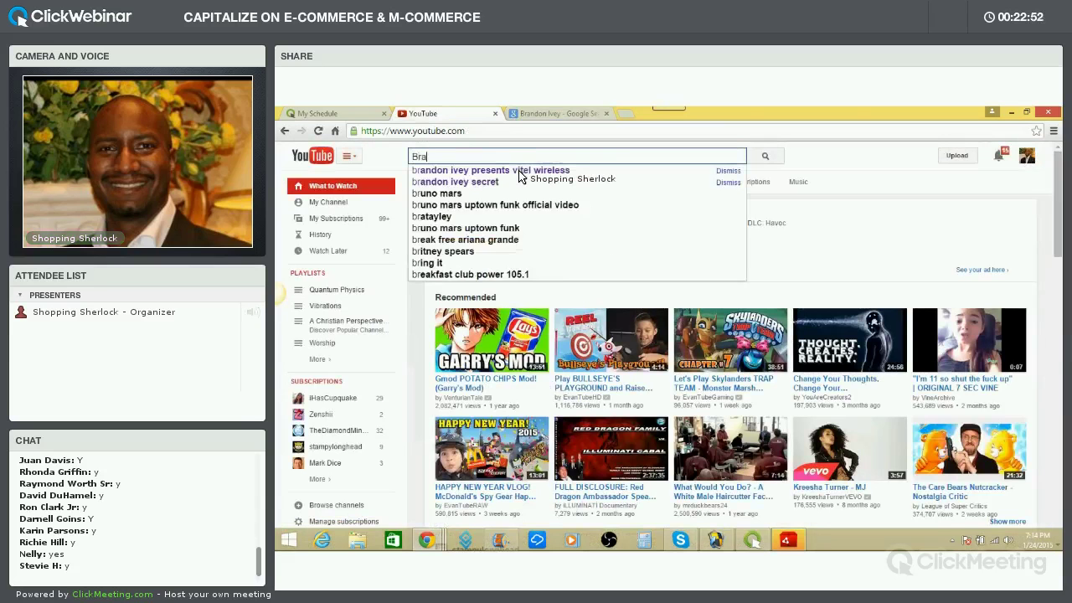
pyautogui.write('ndon Ivey')
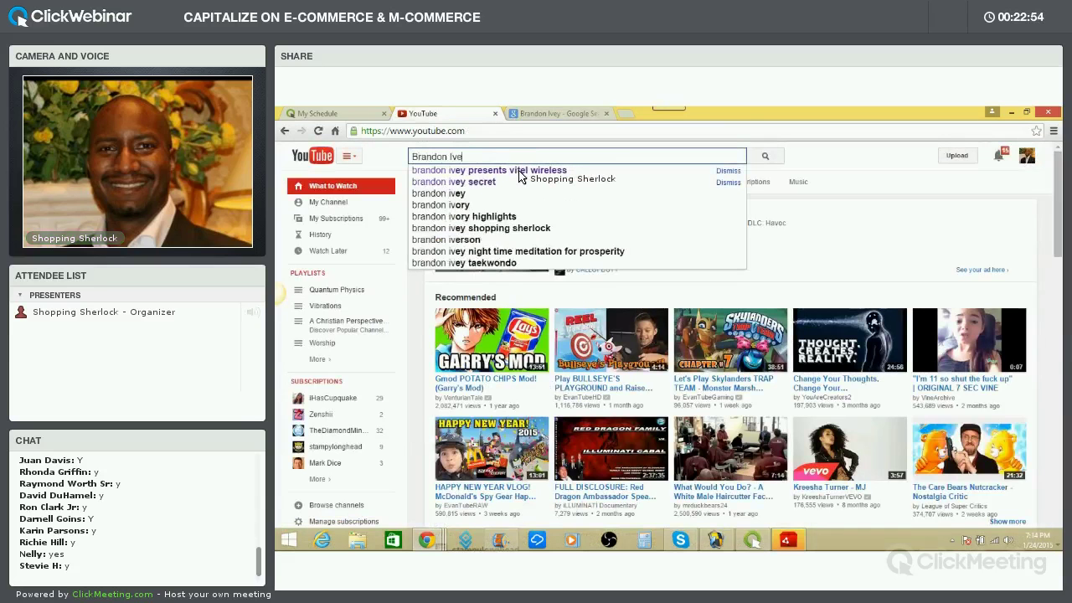
pyautogui.press('Return')
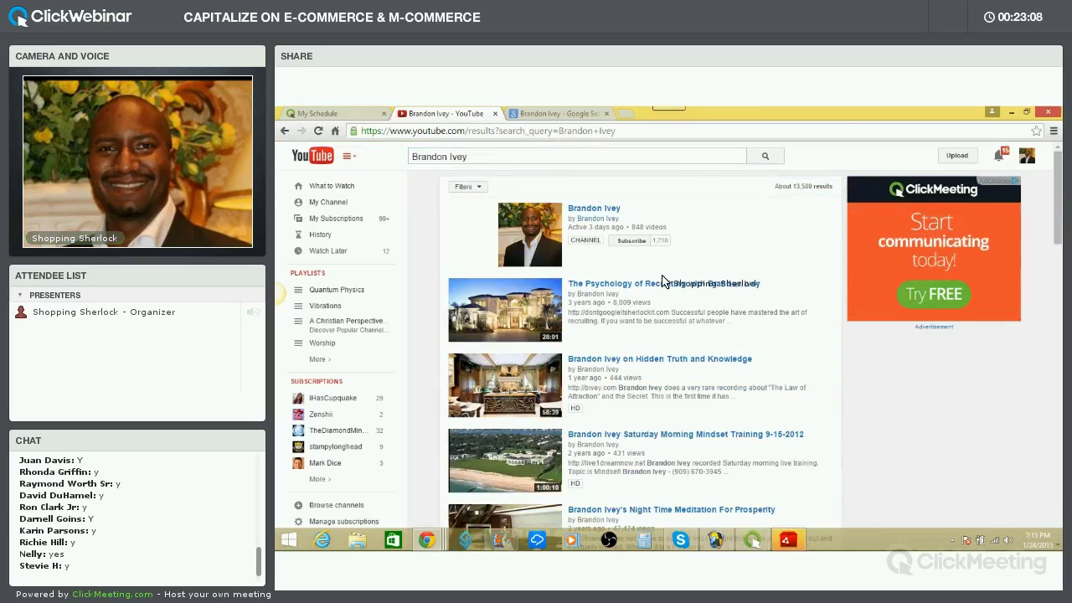
pyautogui.scroll(-3, 665, 280)
pyautogui.scroll(-2, 622, 253)
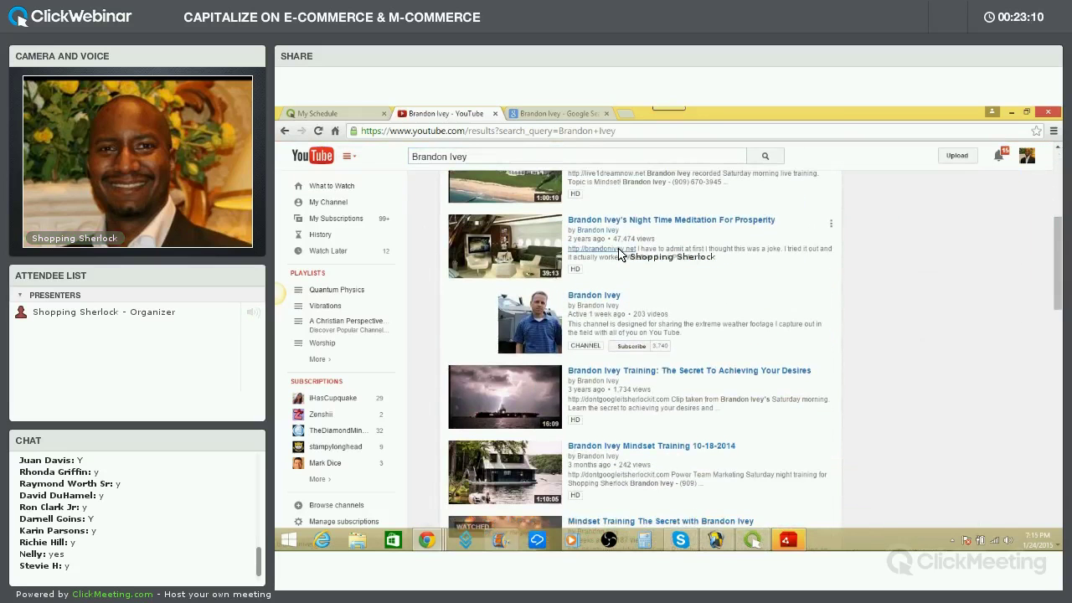
pyautogui.scroll(4, 587, 243)
pyautogui.scroll(1, 628, 248)
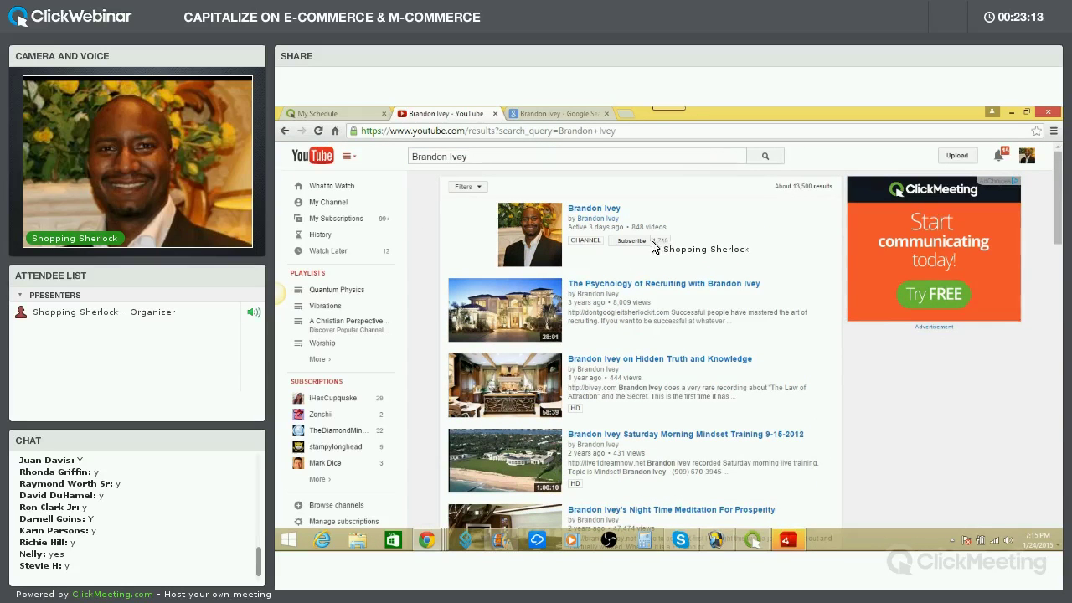
pyautogui.scroll(-4, 624, 318)
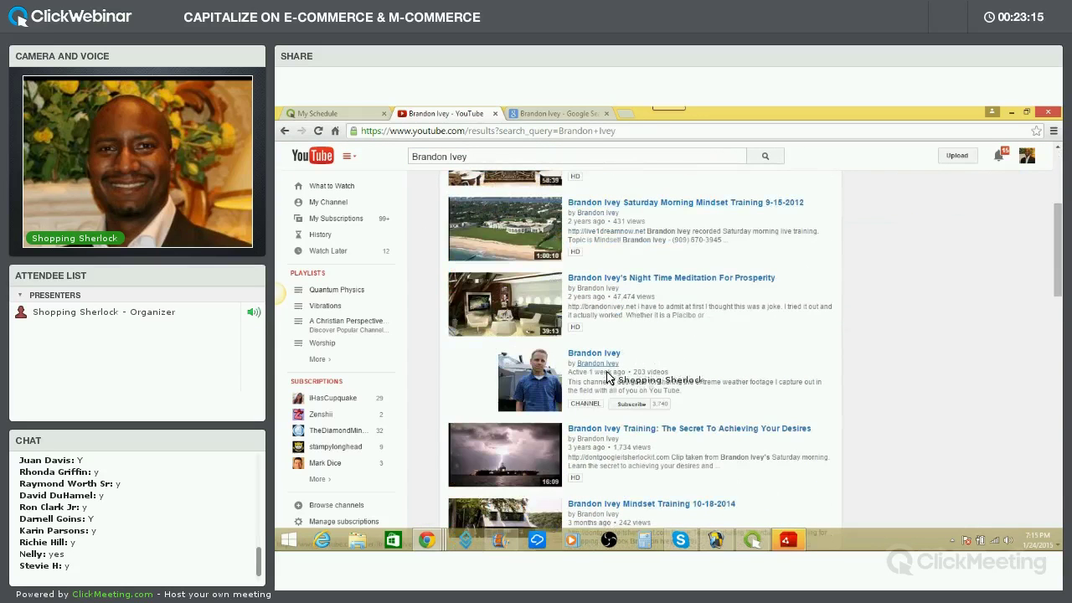
pyautogui.scroll(4, 566, 362)
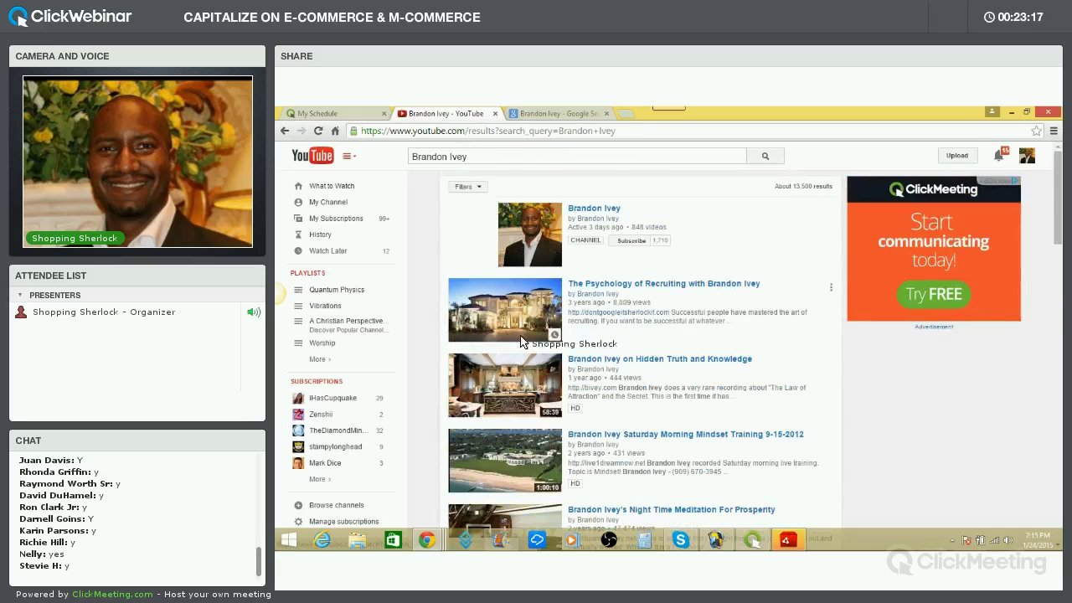
pyautogui.scroll(-3, 536, 394)
# Scroll further through the host's channel and video results, then back up
pyautogui.moveTo(540, 421)
pyautogui.scroll(-1, 569, 398)
pyautogui.scroll(-1, 569, 401)
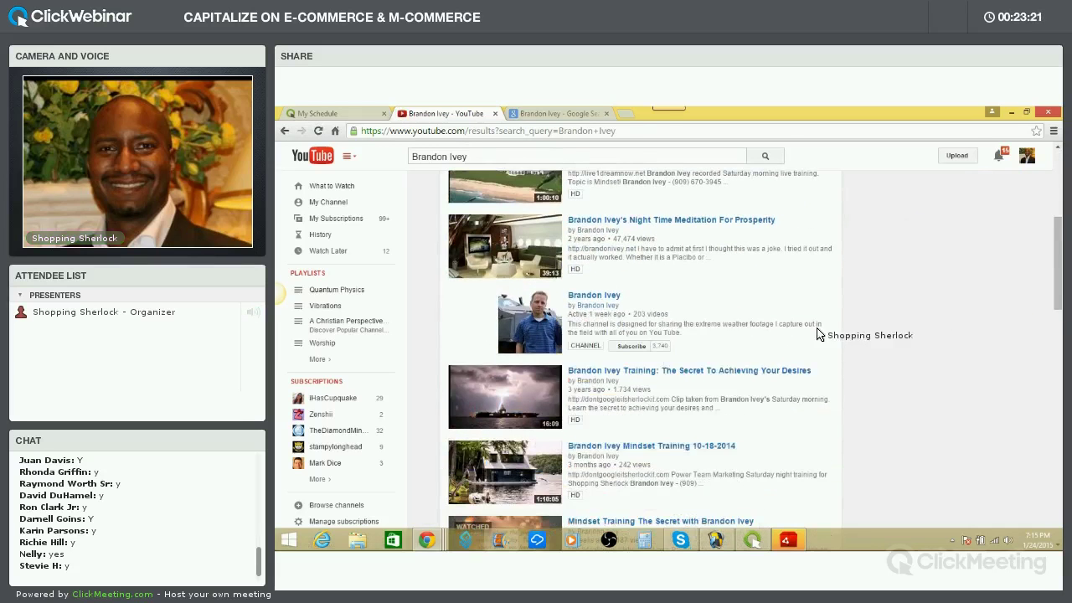
pyautogui.scroll(-3, 796, 339)
pyautogui.scroll(-5, 675, 358)
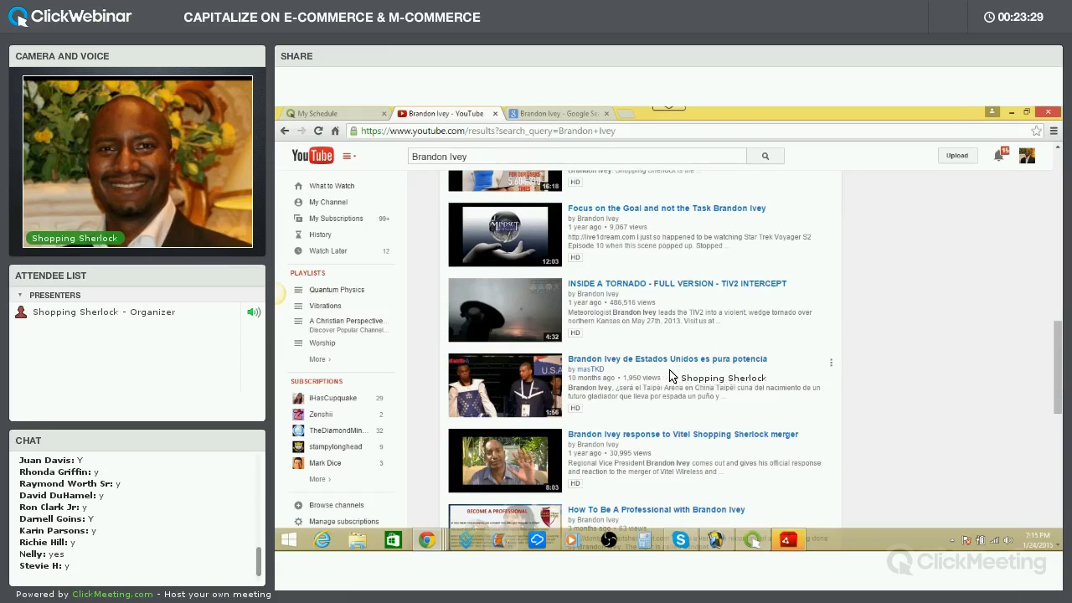
pyautogui.scroll(-5, 672, 376)
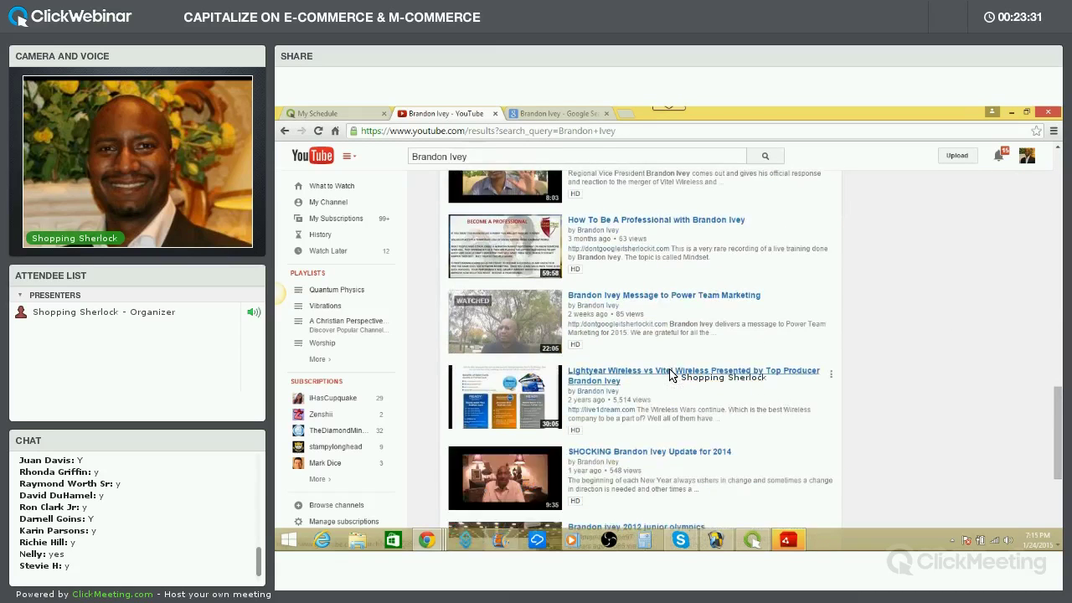
pyautogui.scroll(-3, 672, 376)
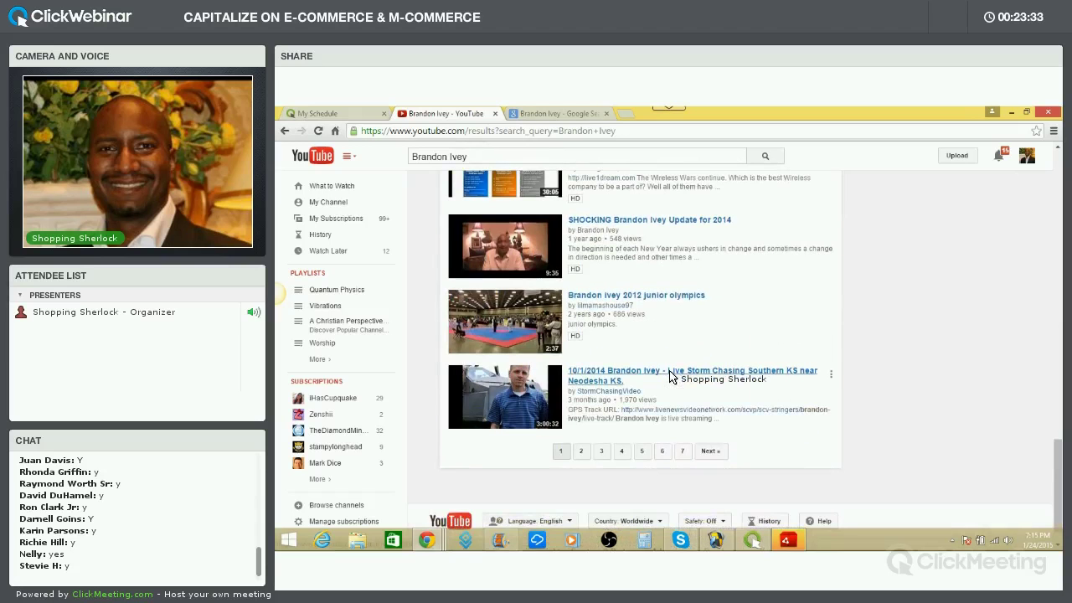
pyautogui.scroll(12, 672, 376)
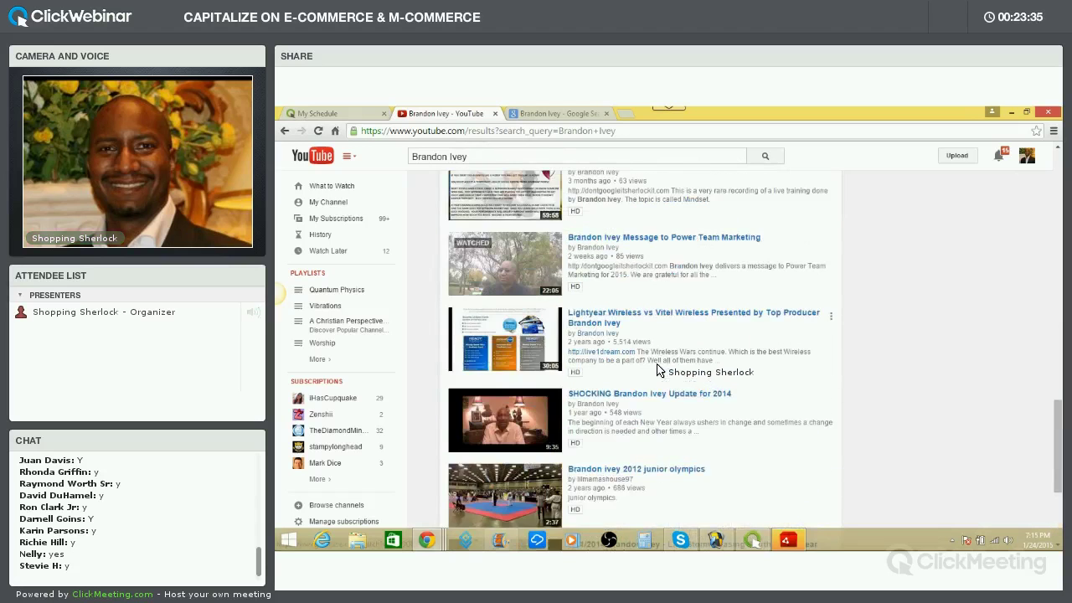
pyautogui.scroll(5, 653, 367)
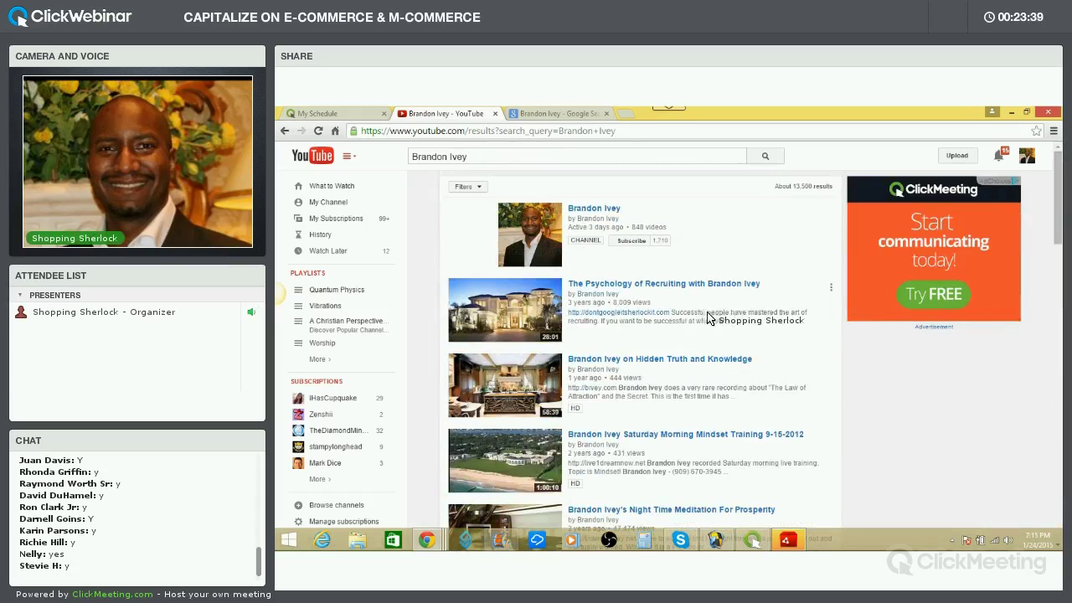
# Return to the Google video results and switch to the web results
pyautogui.hotkey('ctrl', 'Tab')
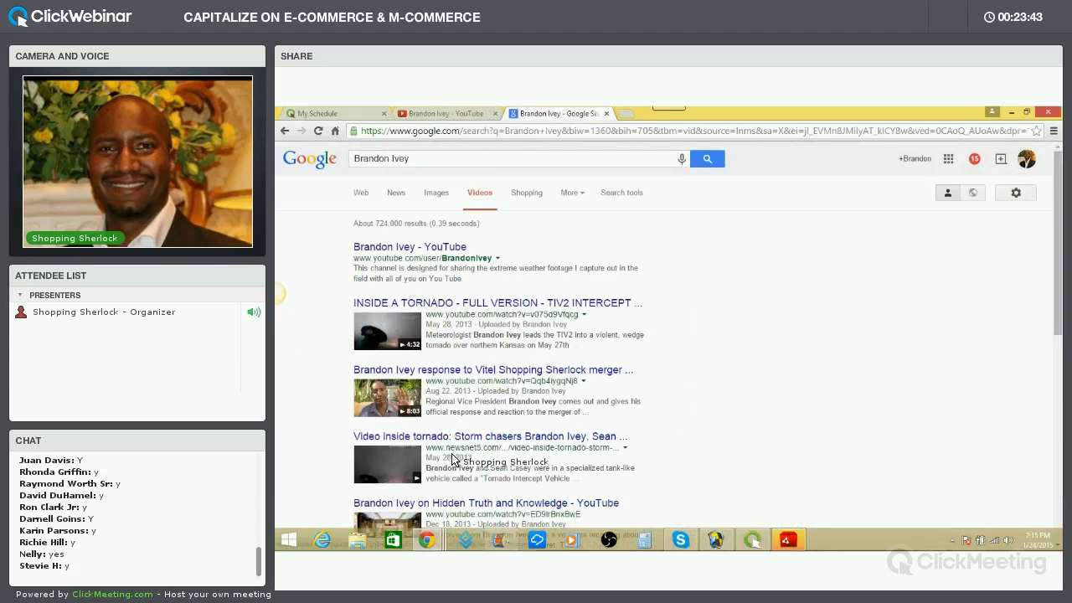
pyautogui.scroll(-5, 456, 419)
pyautogui.scroll(2, 457, 434)
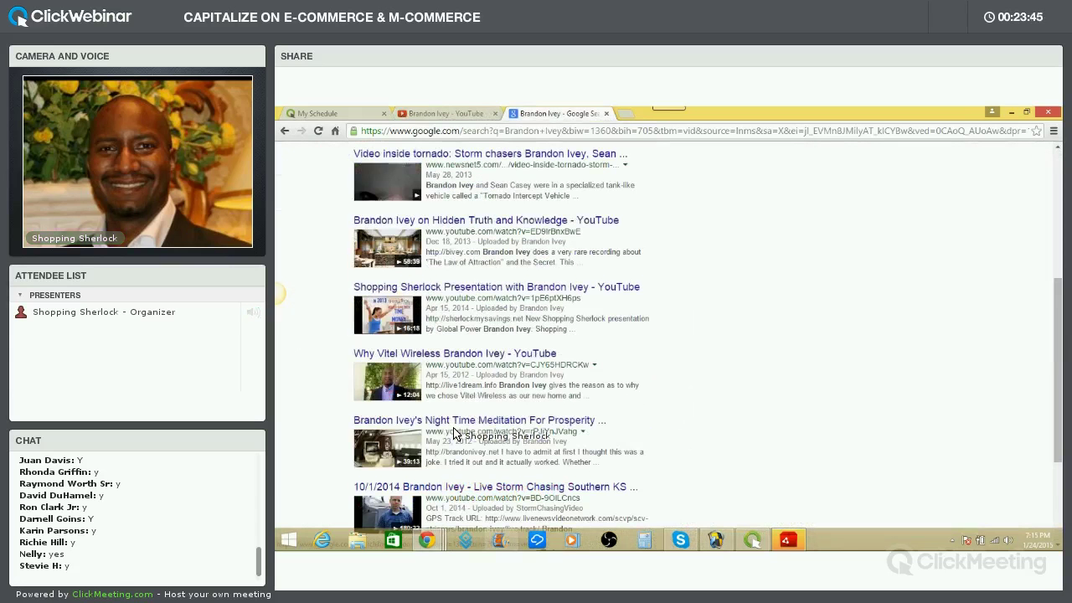
pyautogui.scroll(4, 456, 434)
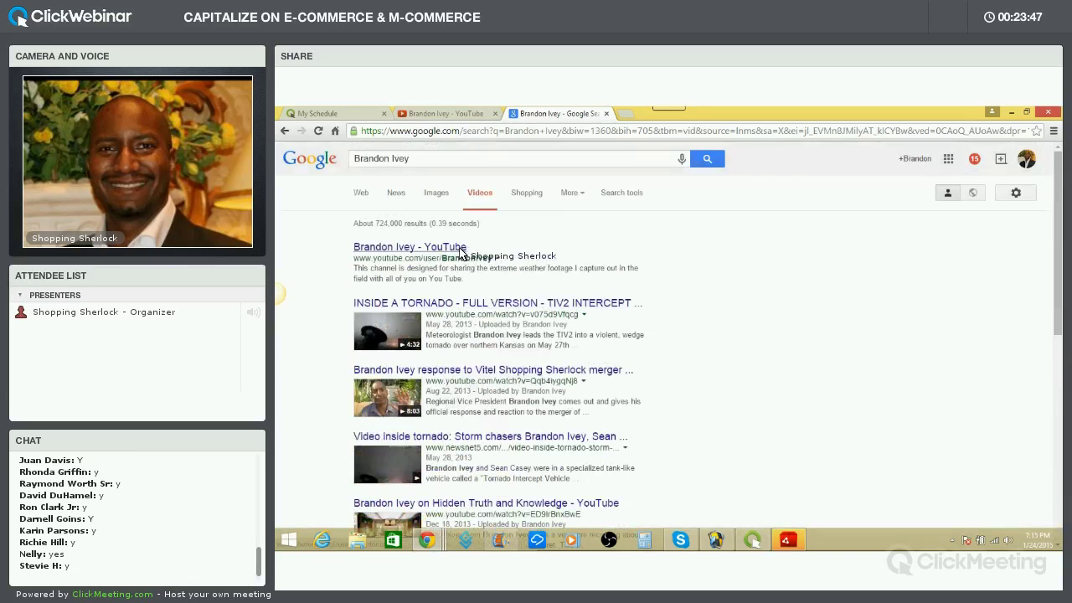
pyautogui.click(371, 193)
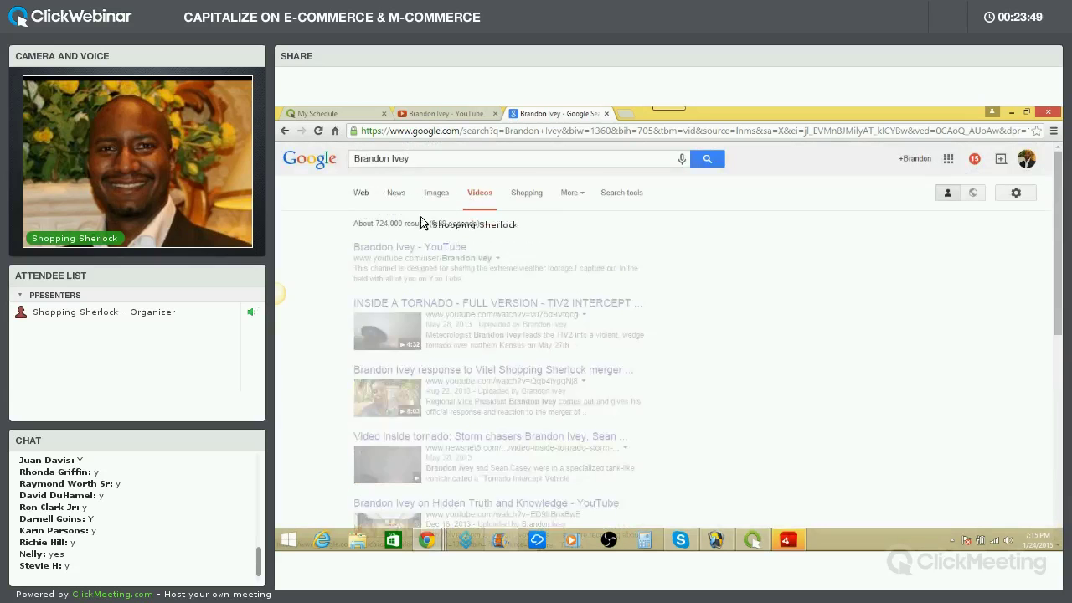
# Load page 2 of the web results and scroll through it
pyautogui.scroll(-10, 471, 286)
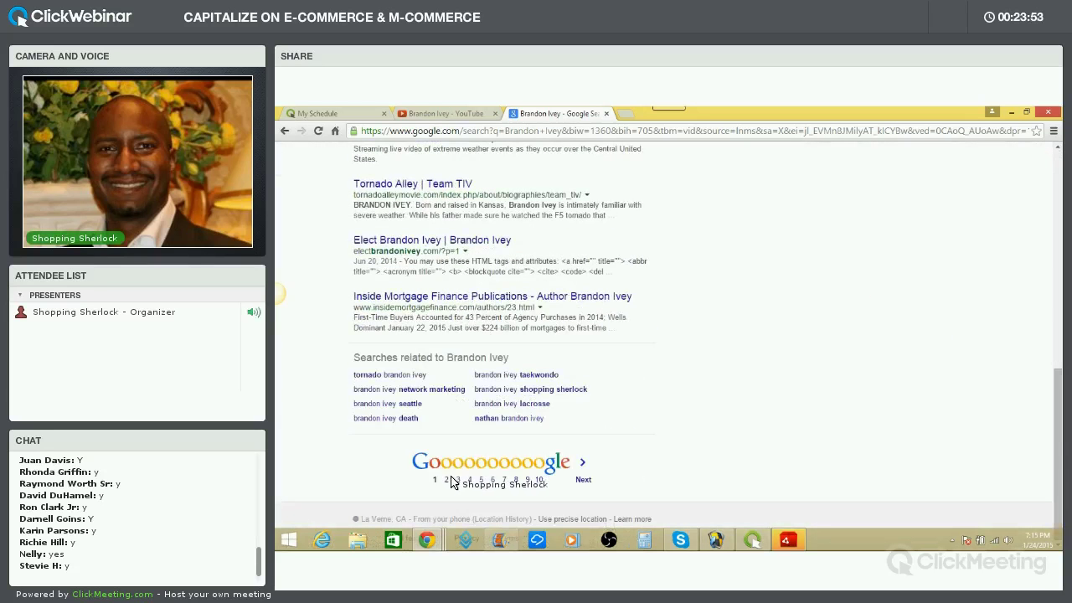
pyautogui.click(446, 480)
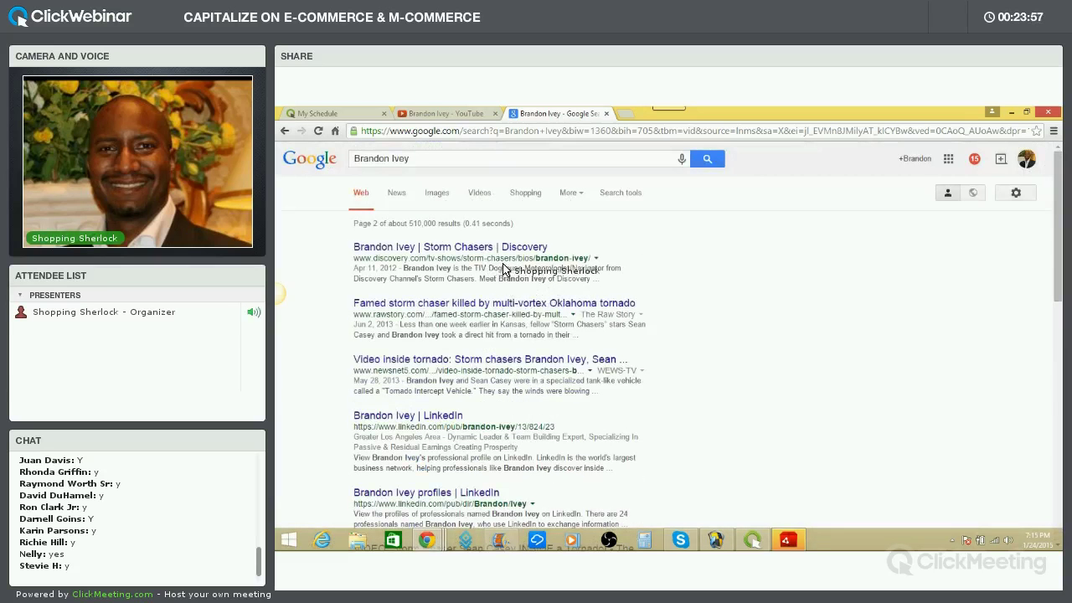
pyautogui.scroll(-3, 502, 278)
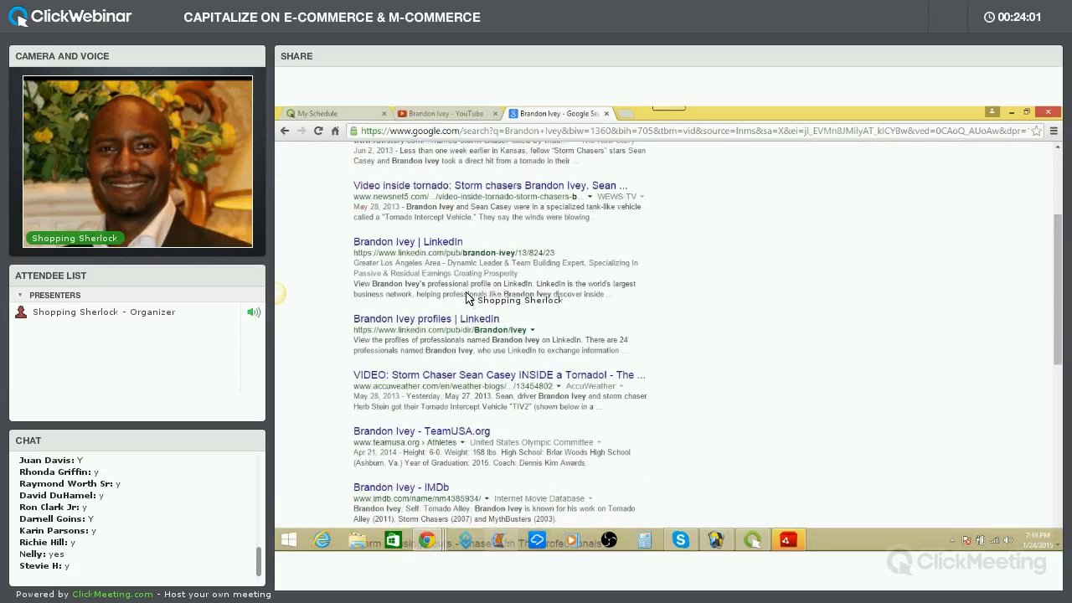
pyautogui.scroll(-4, 467, 298)
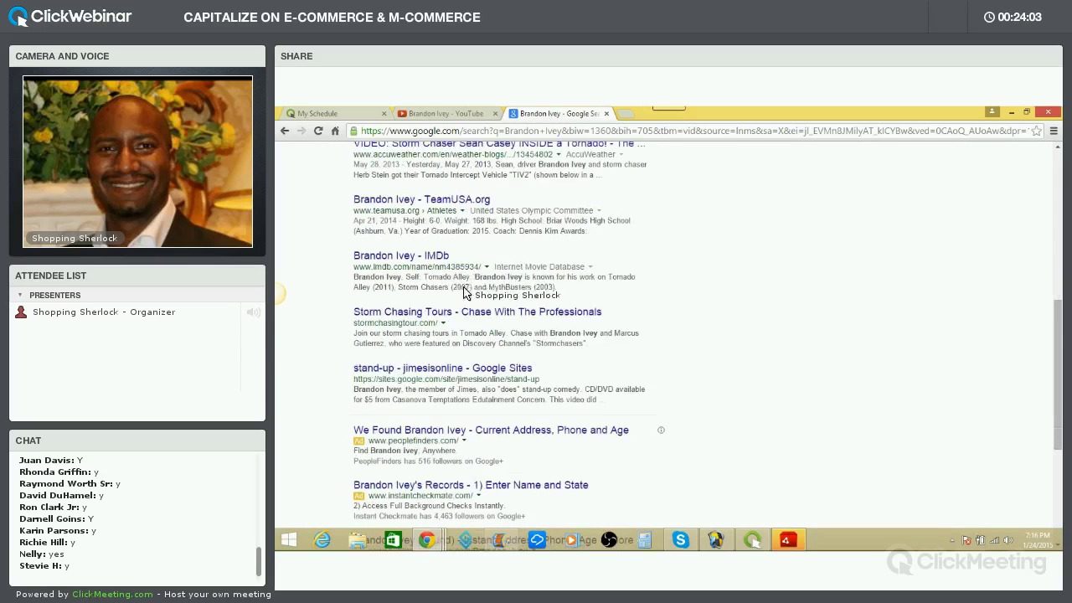
pyautogui.scroll(-1, 469, 300)
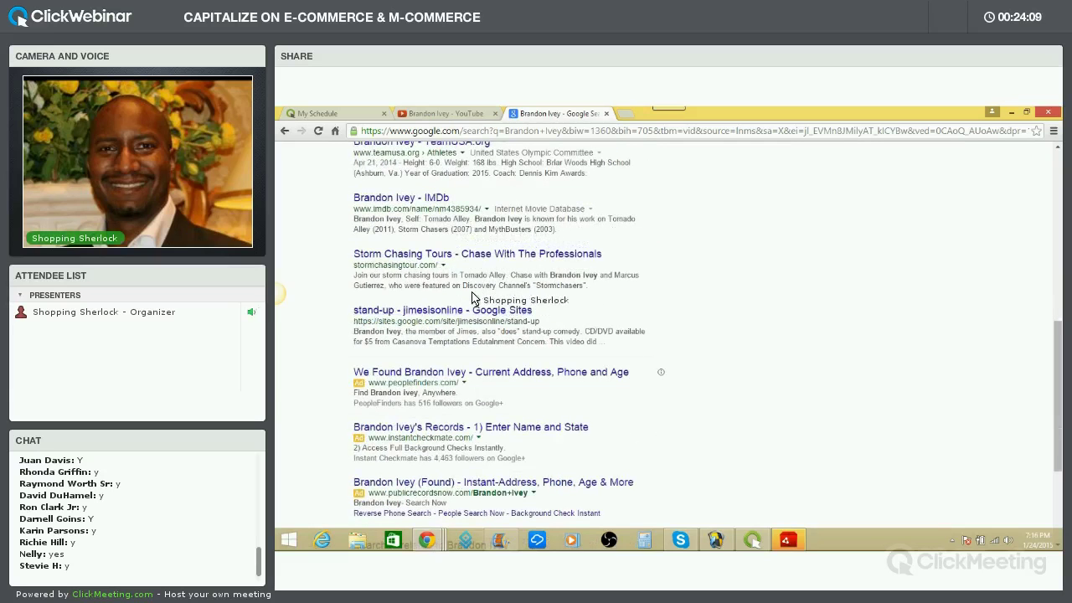
pyautogui.scroll(-3, 476, 331)
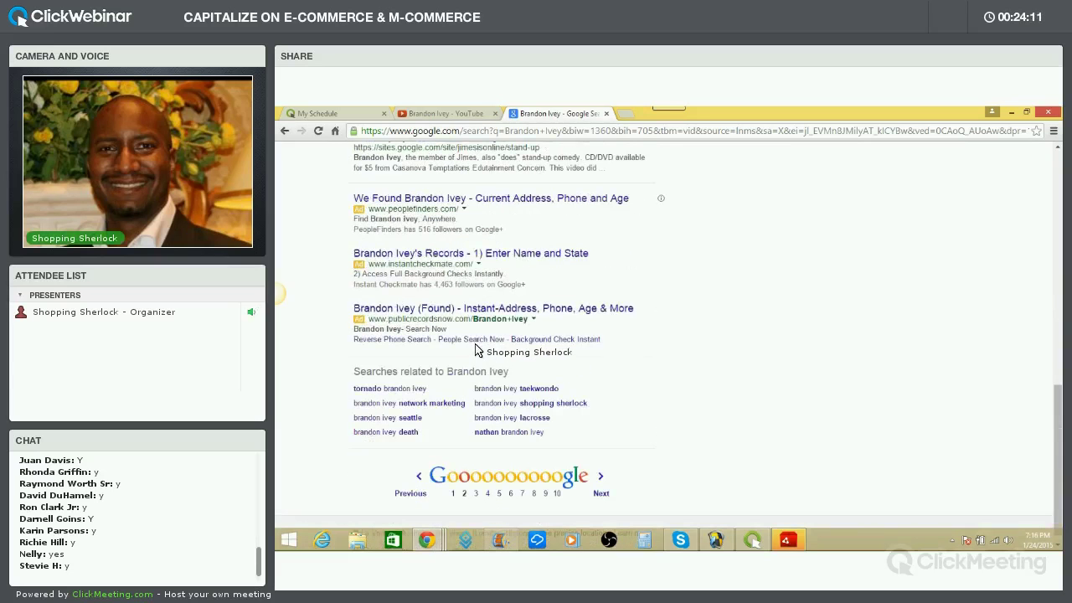
pyautogui.scroll(4, 477, 348)
pyautogui.scroll(4, 477, 348)
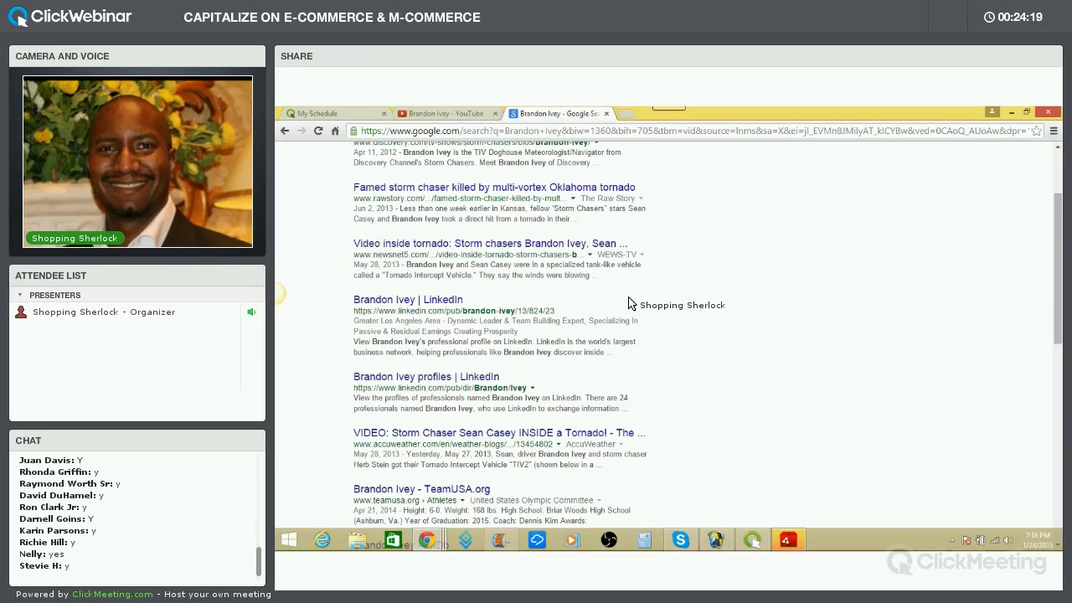
pyautogui.scroll(2, 616, 306)
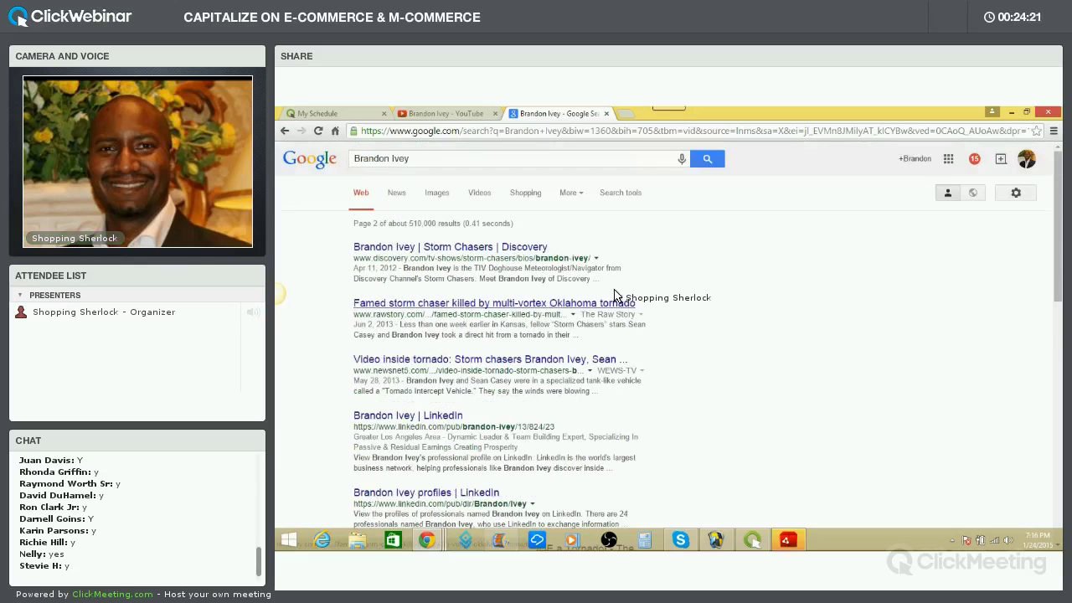
# Open the screen-sharing panel and search YouTube for an attendee's name
pyautogui.click(463, 119)
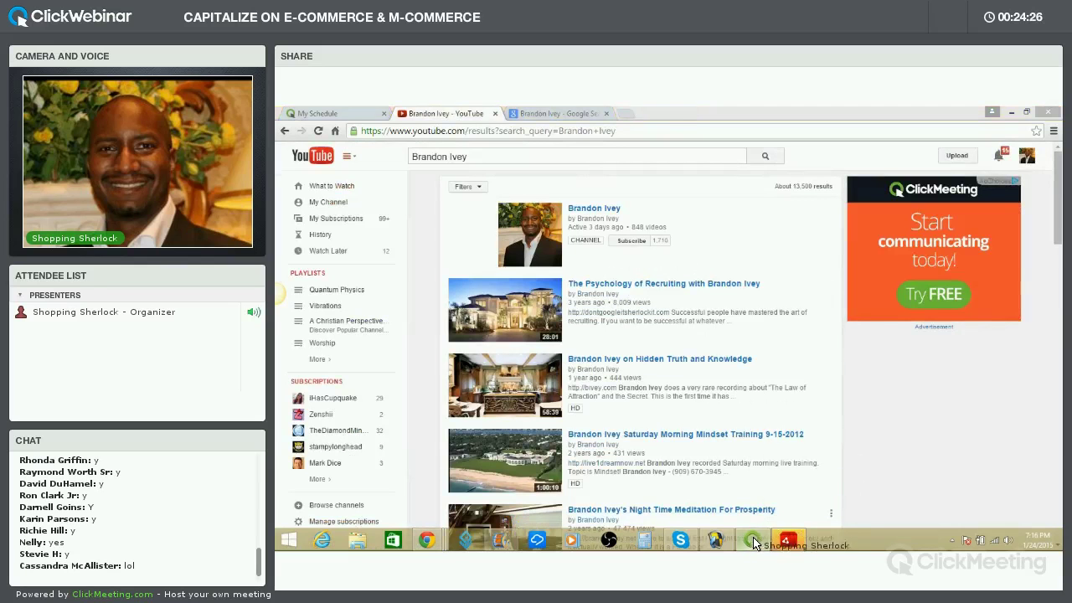
pyautogui.click(755, 538)
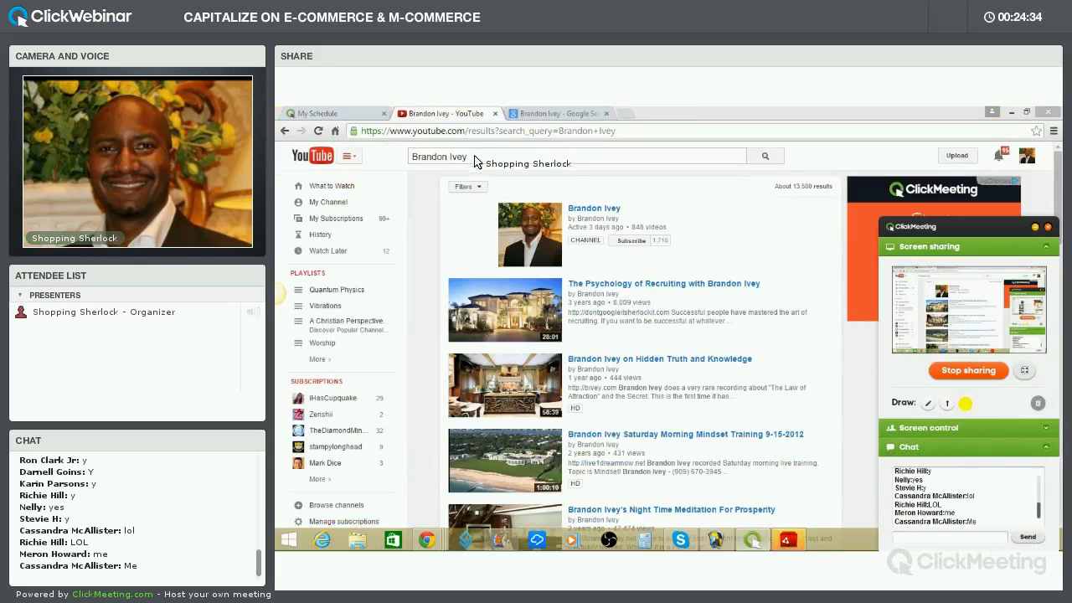
pyautogui.moveTo(446, 162); pyautogui.dragTo(395, 163)
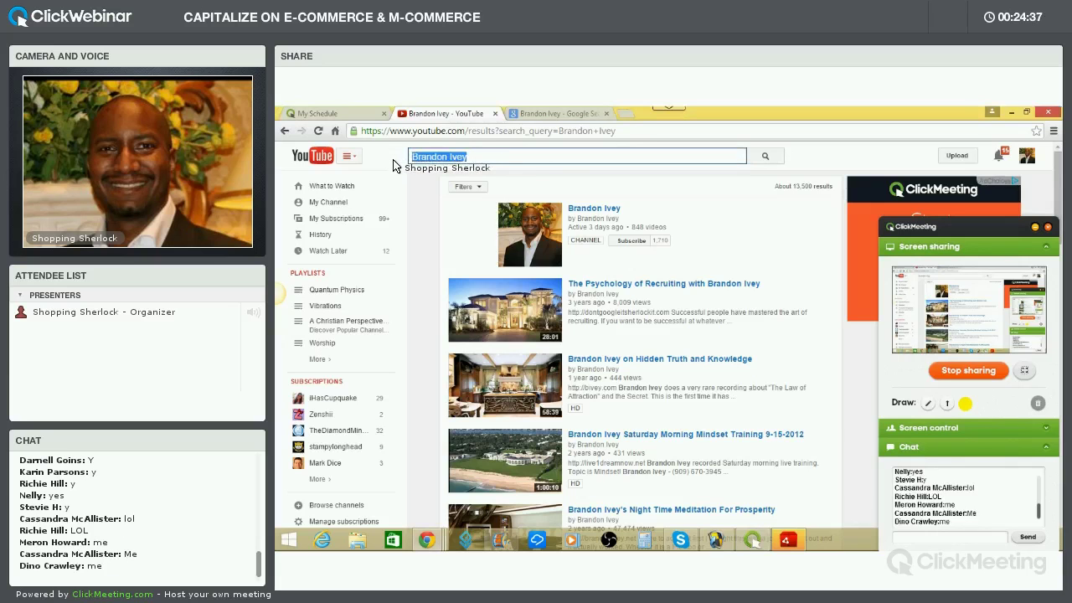
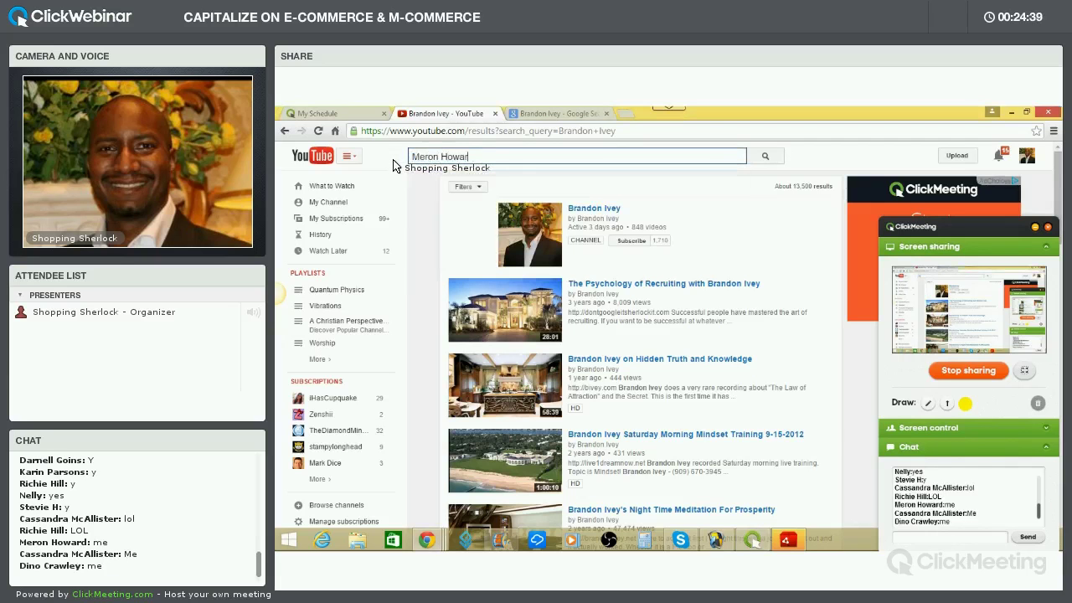
pyautogui.press('Return')
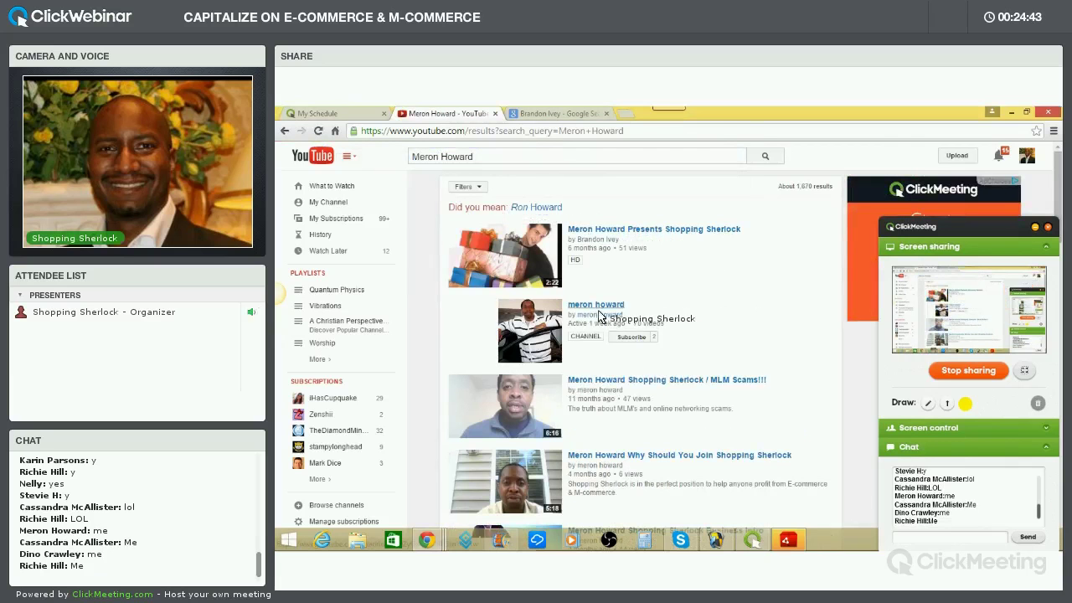
# Scroll down through the attendee's YouTube video results
pyautogui.scroll(-1, 610, 370)
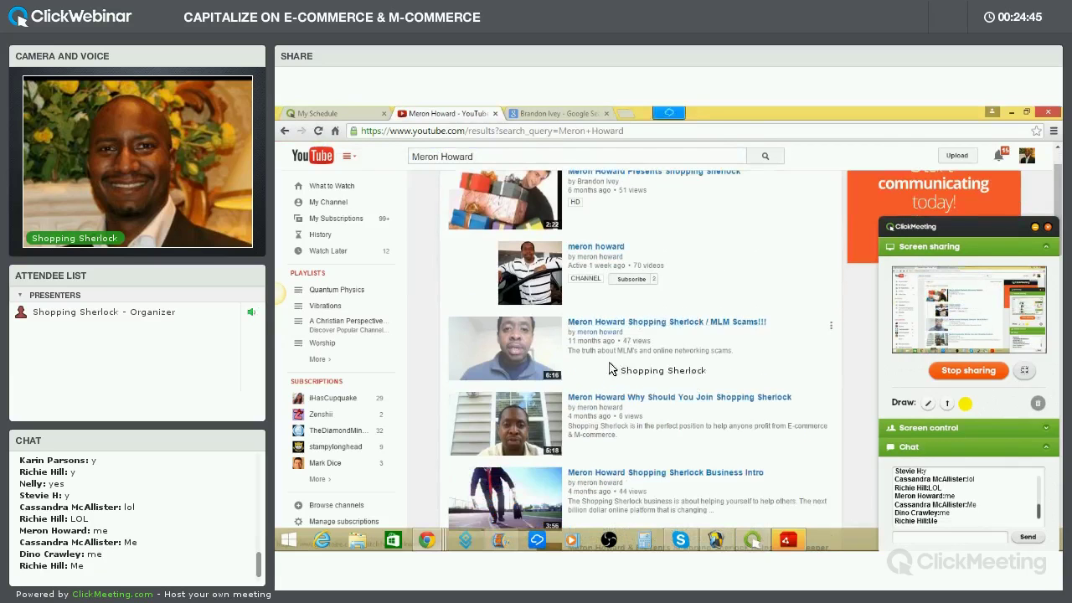
pyautogui.scroll(-1, 616, 367)
pyautogui.scroll(-1, 637, 352)
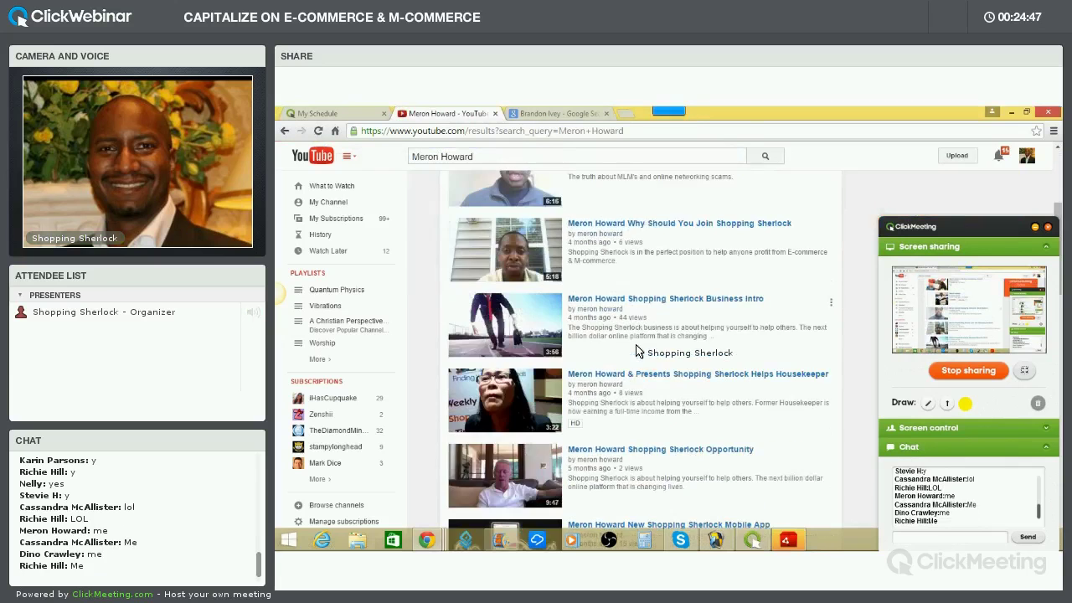
pyautogui.scroll(-2, 644, 351)
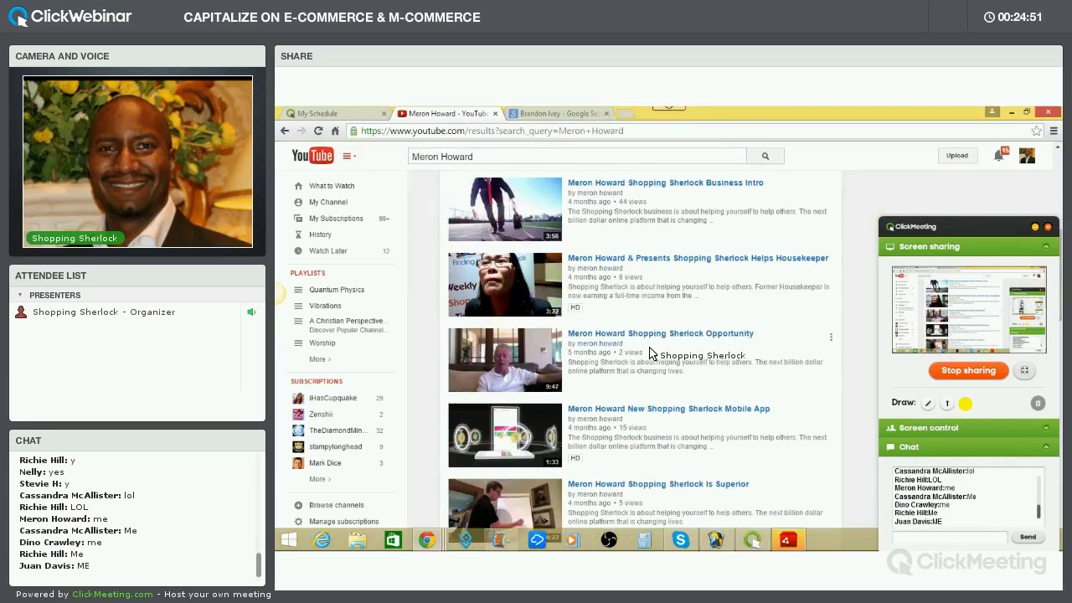
pyautogui.scroll(-1, 648, 352)
pyautogui.scroll(-1, 648, 357)
pyautogui.scroll(-1, 639, 362)
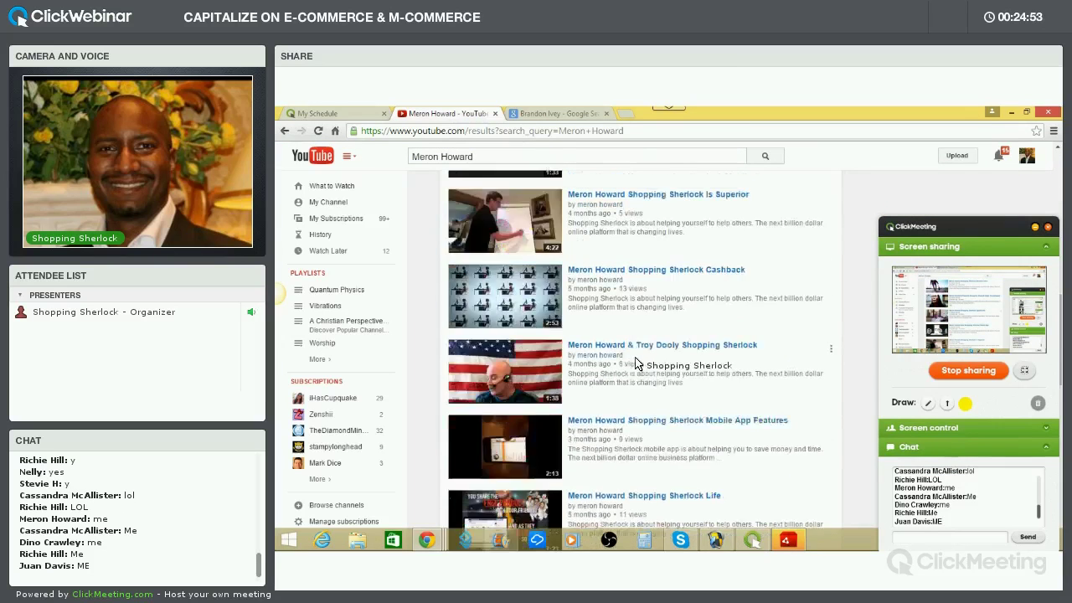
pyautogui.scroll(-3, 635, 363)
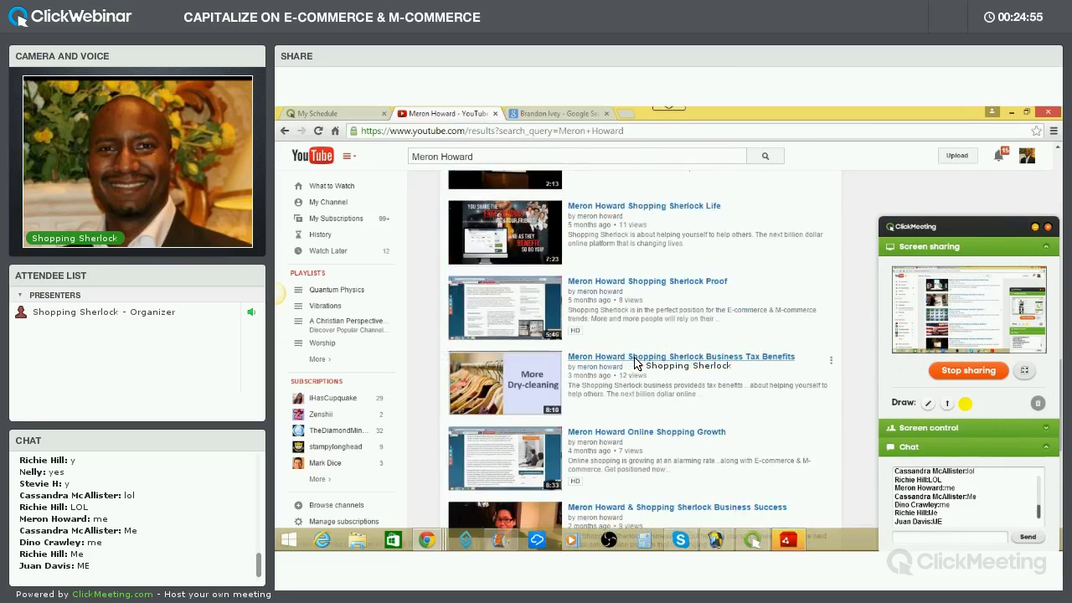
pyautogui.scroll(-1, 586, 252)
# Replace the Google query with the attendee's name, search, and browse the results
pyautogui.hotkey('ctrl', 'Tab')
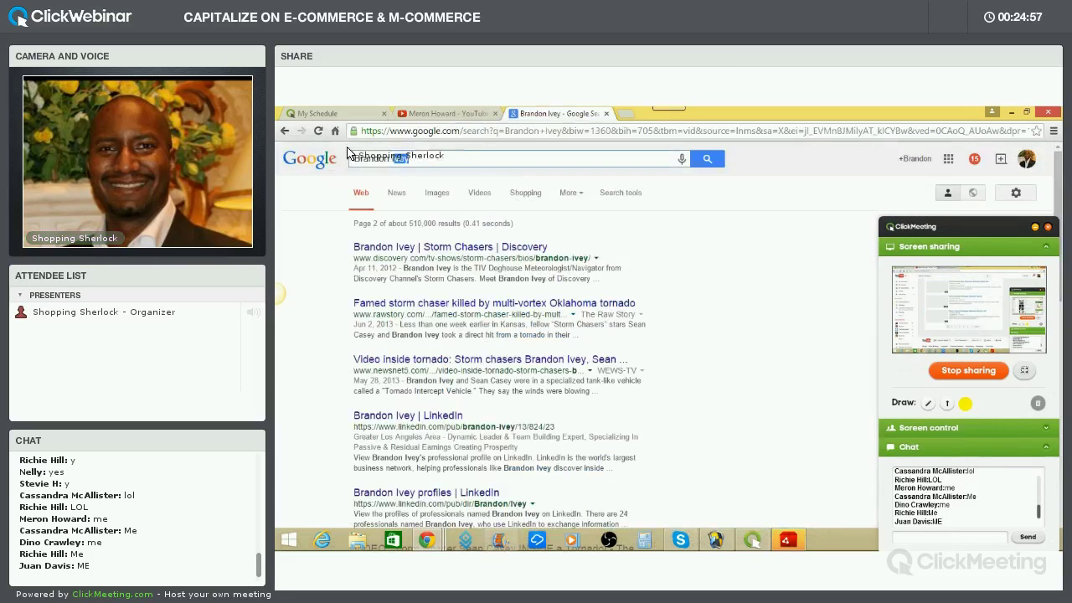
pyautogui.moveTo(350, 153); pyautogui.dragTo(327, 148)
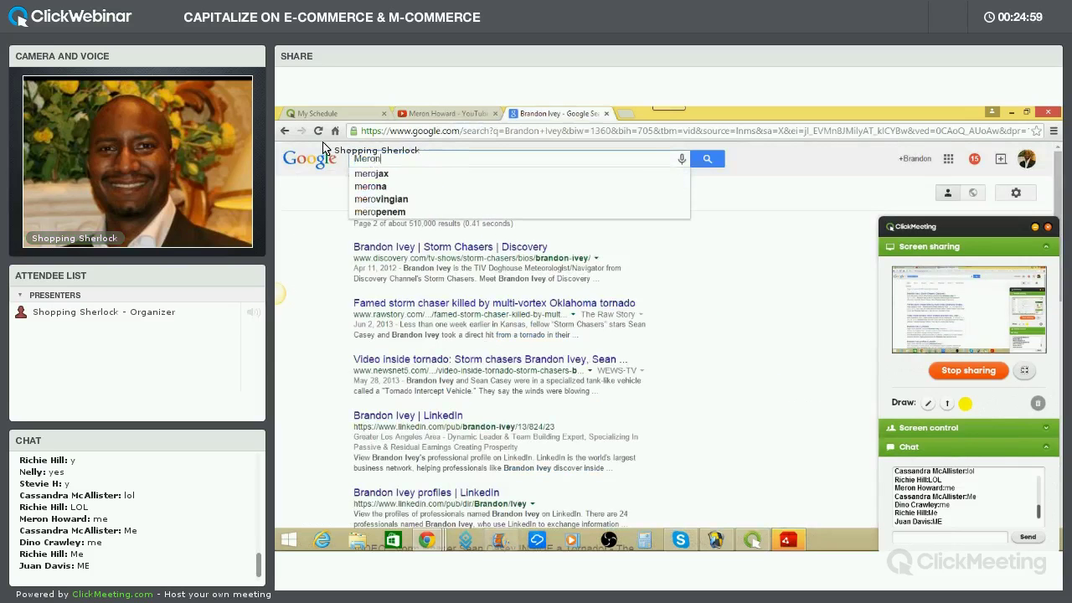
pyautogui.press('Return')
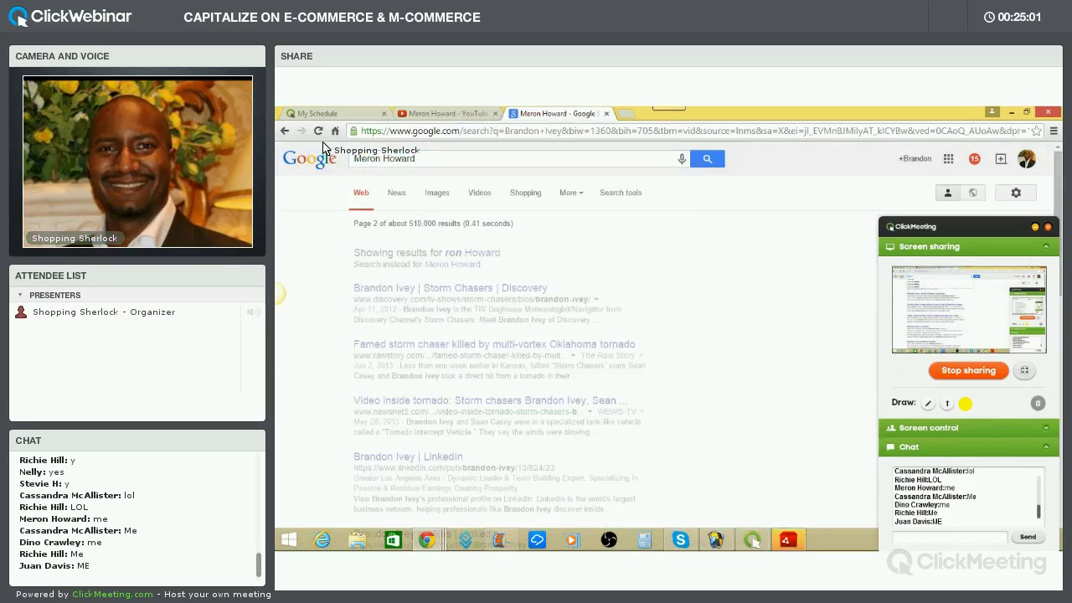
pyautogui.scroll(-1, 496, 267)
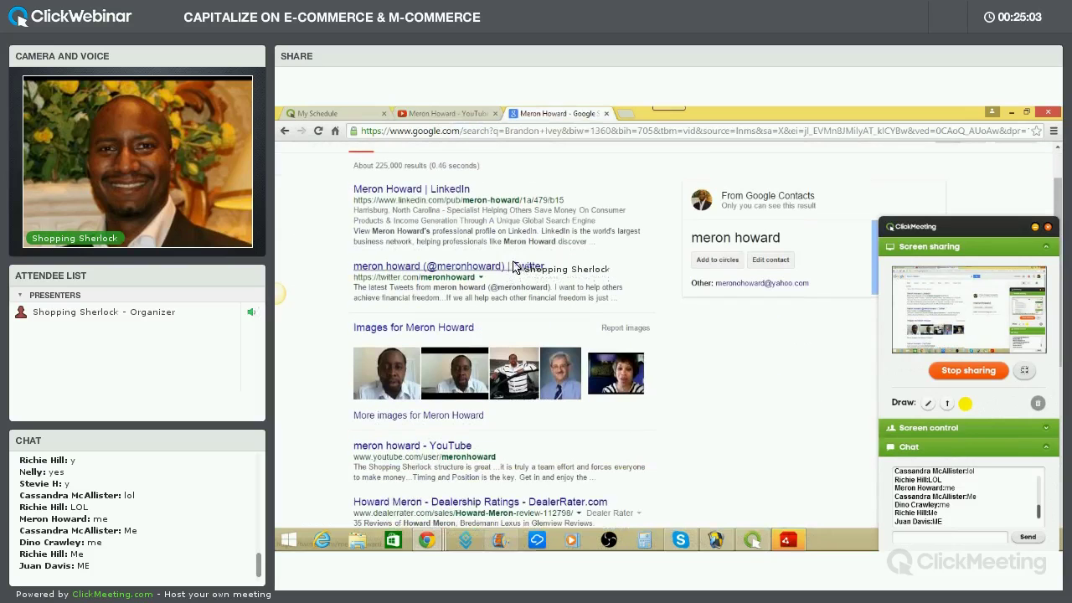
pyautogui.scroll(-6, 500, 287)
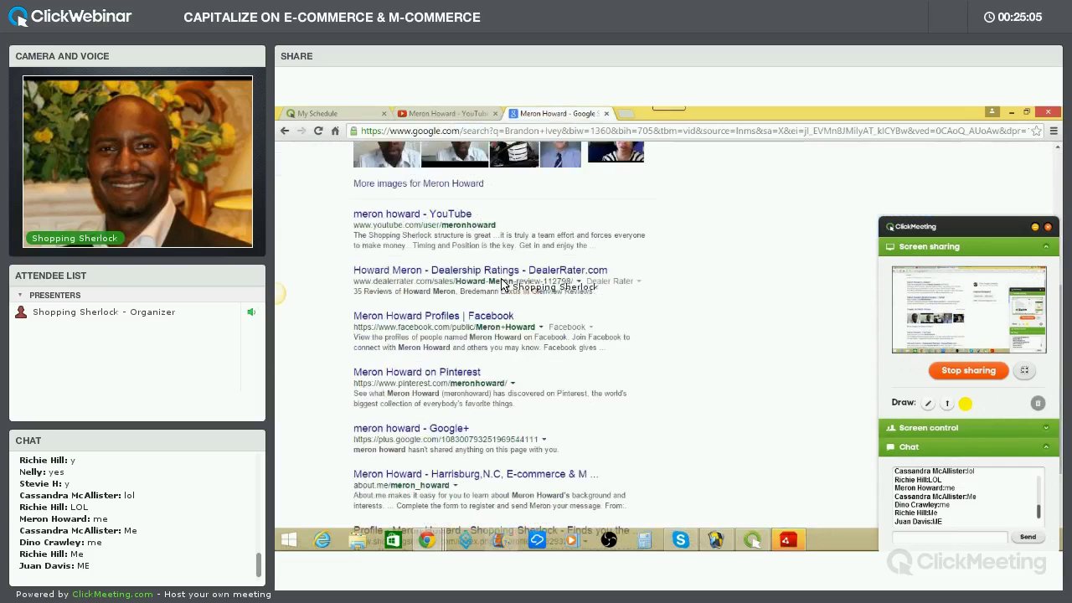
pyautogui.scroll(8, 513, 289)
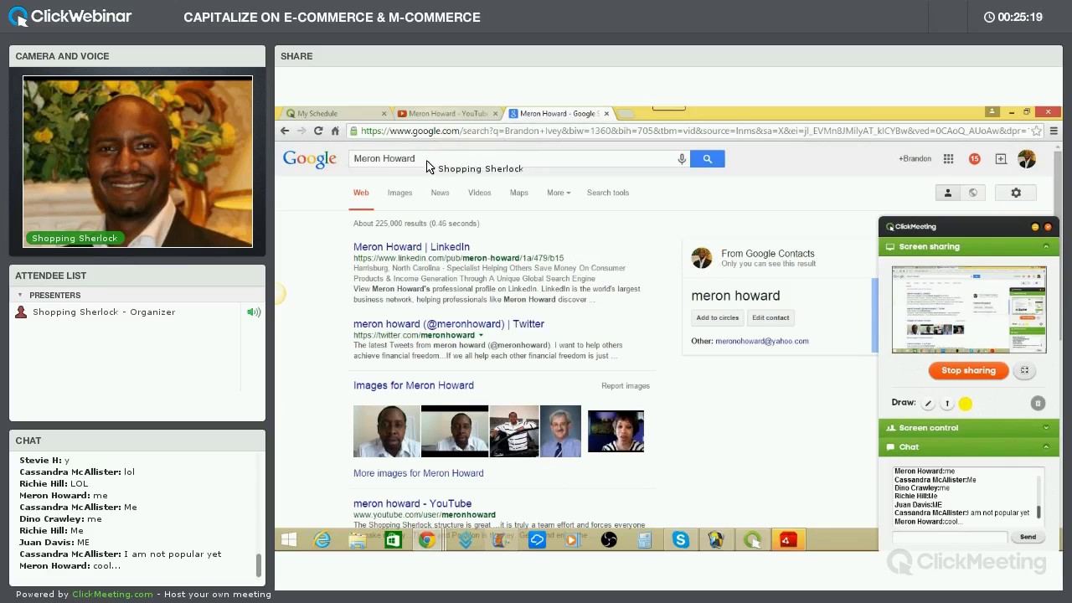
pyautogui.moveTo(423, 159); pyautogui.dragTo(350, 158)
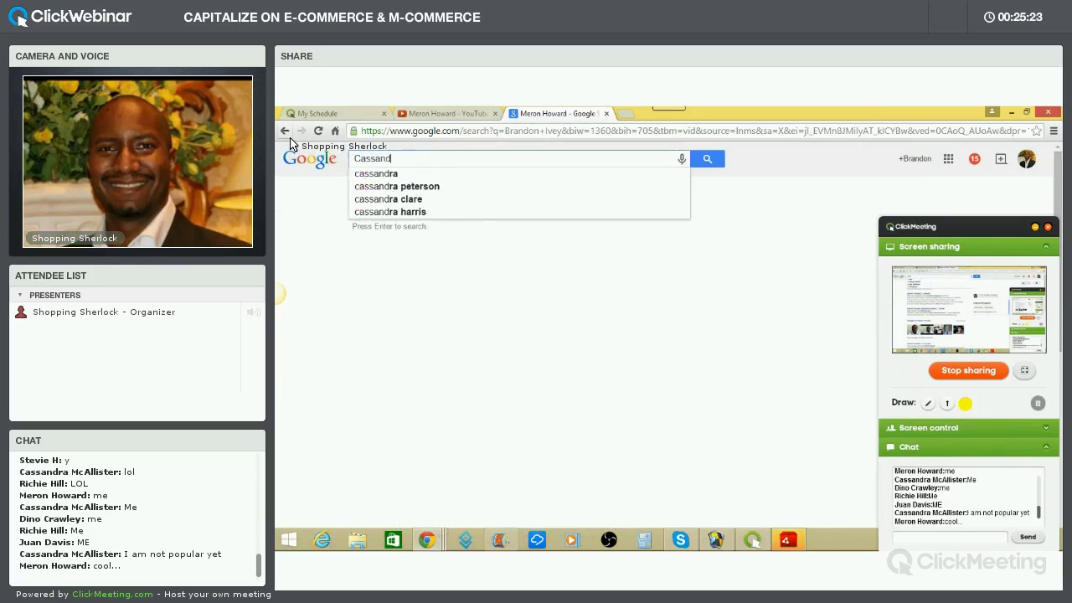
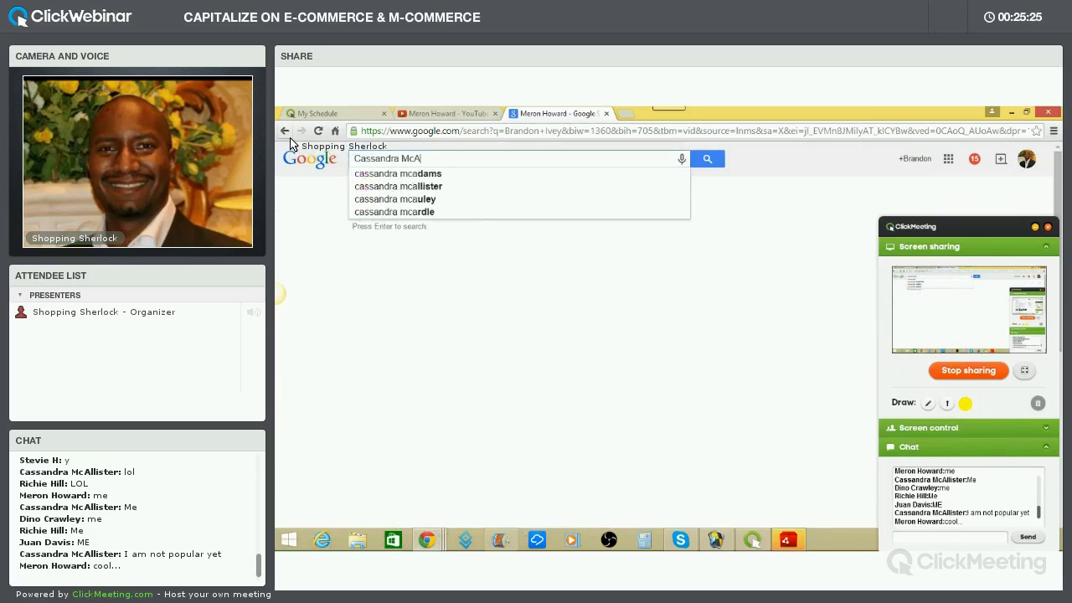
pyautogui.press('Return')
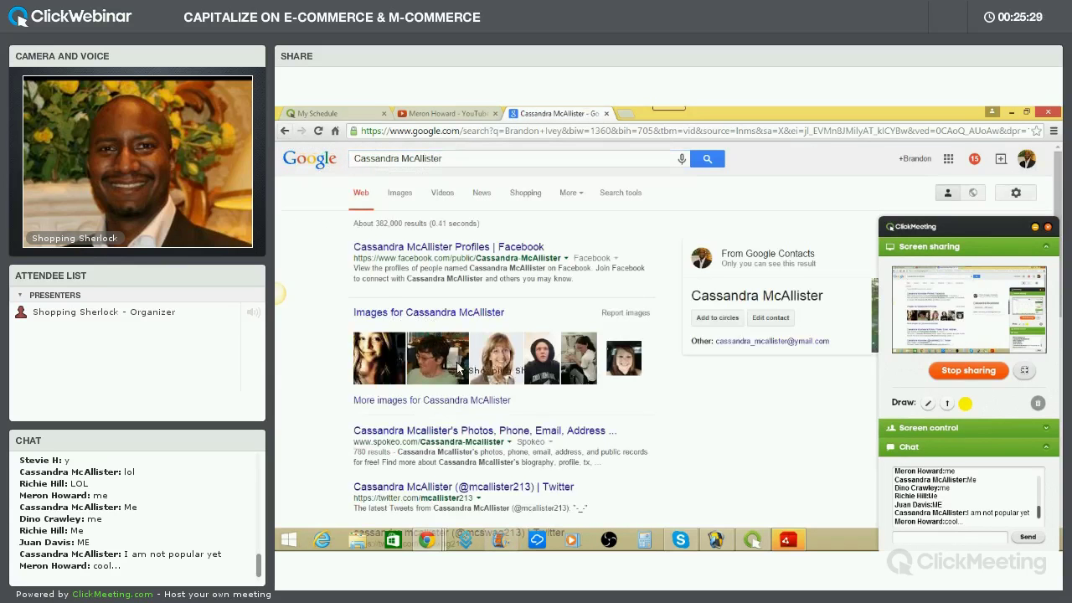
pyautogui.scroll(-2, 548, 335)
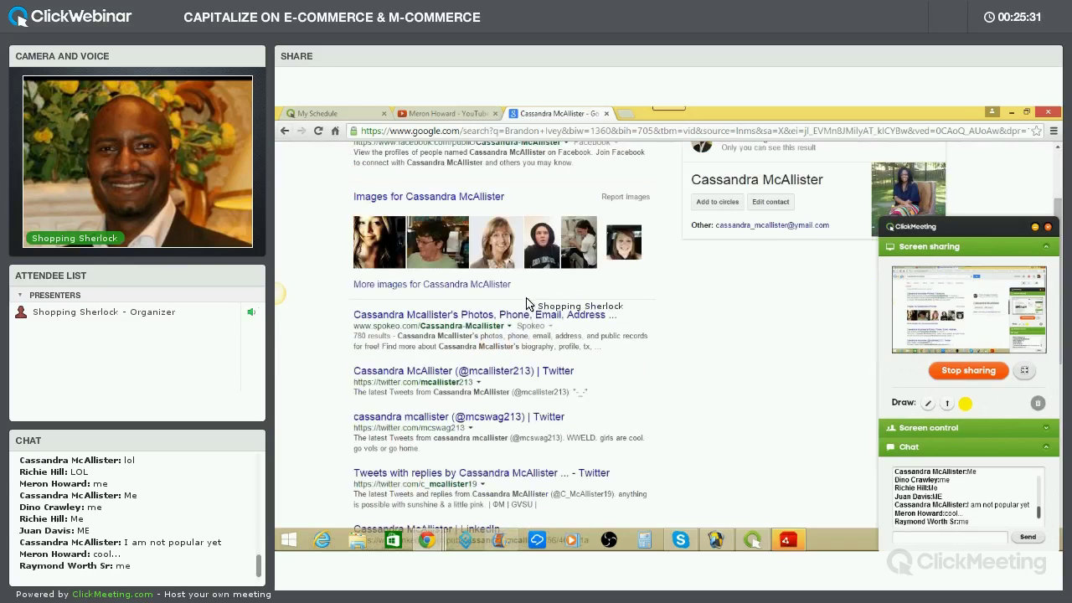
pyautogui.scroll(2, 528, 305)
pyautogui.scroll(-4, 528, 316)
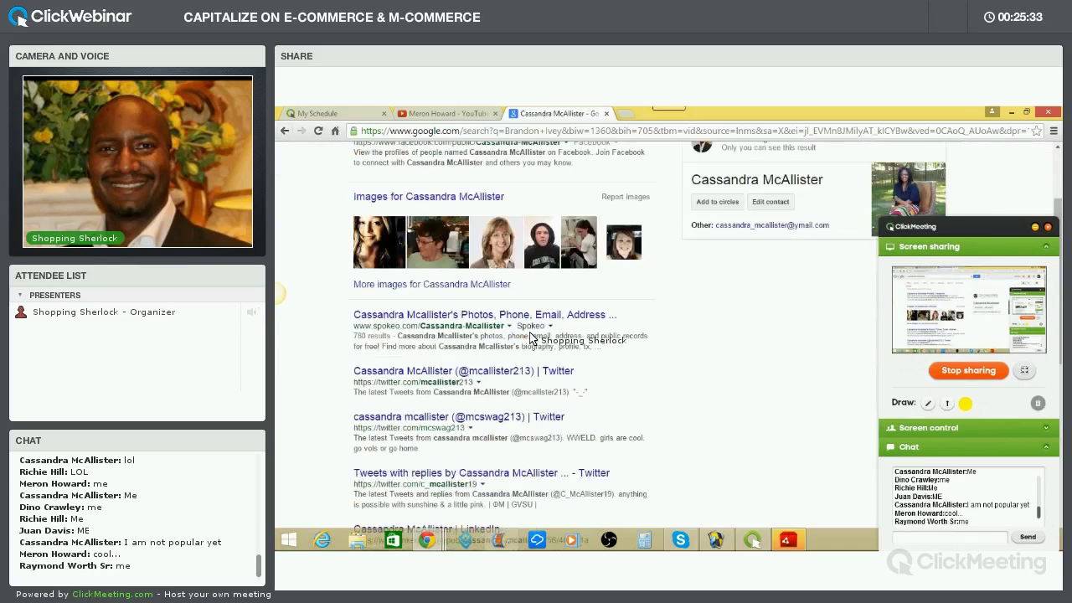
pyautogui.scroll(-2, 519, 334)
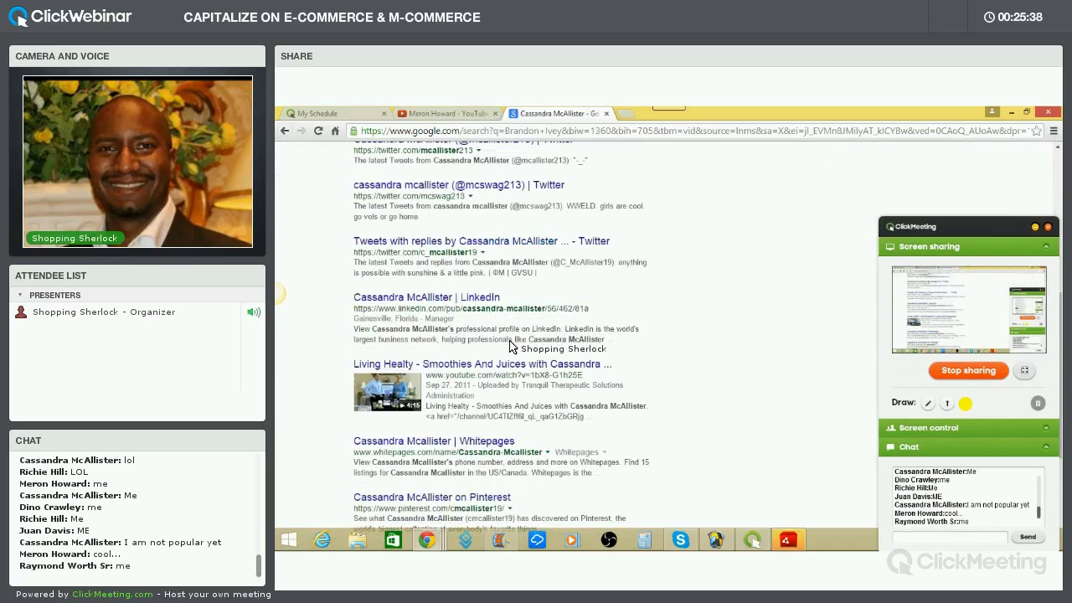
pyautogui.scroll(-4, 510, 346)
pyautogui.scroll(10, 482, 193)
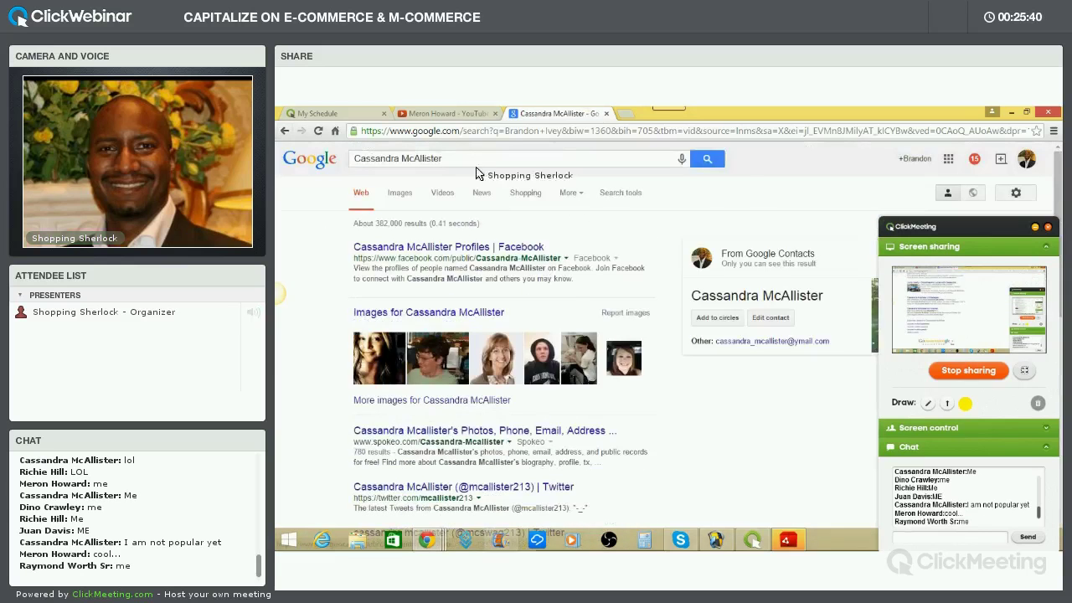
# Replace the YouTube search text with the attendee's name and run the search
pyautogui.click(444, 113)
pyautogui.moveTo(473, 157); pyautogui.dragTo(379, 160)
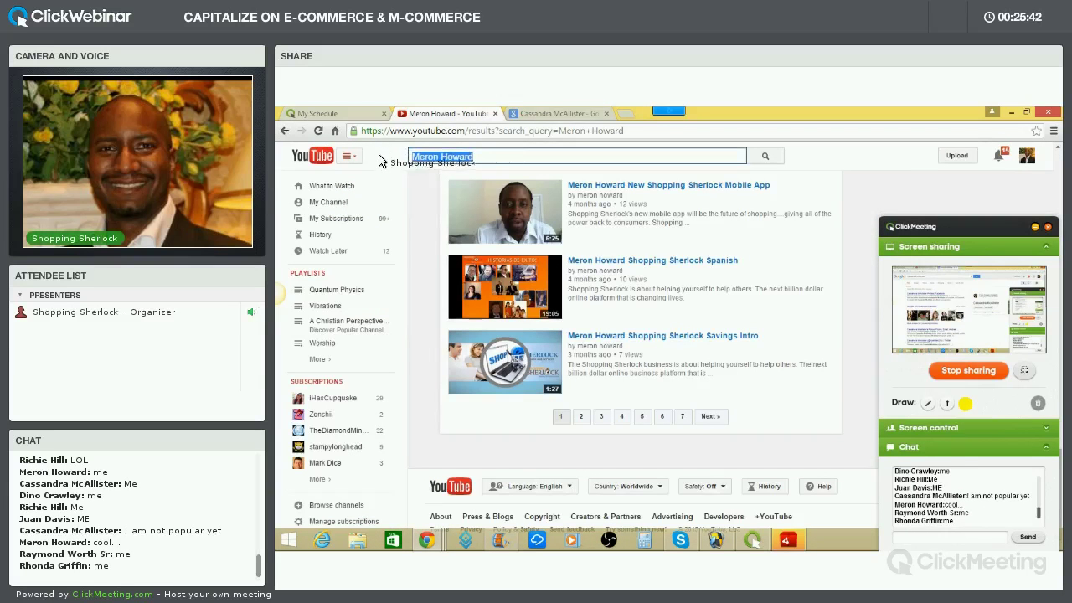
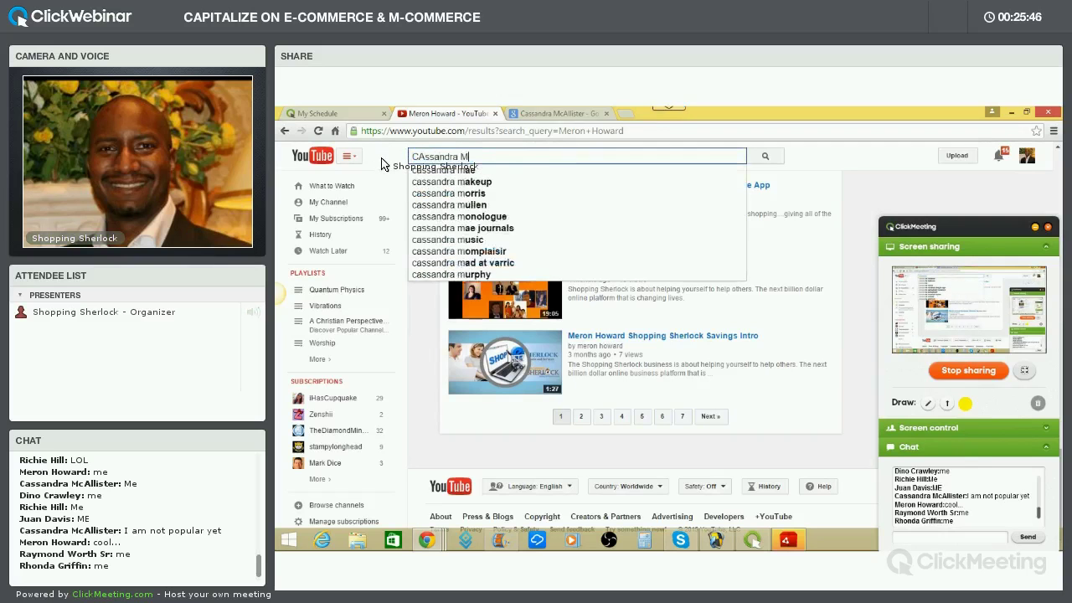
pyautogui.press('Return')
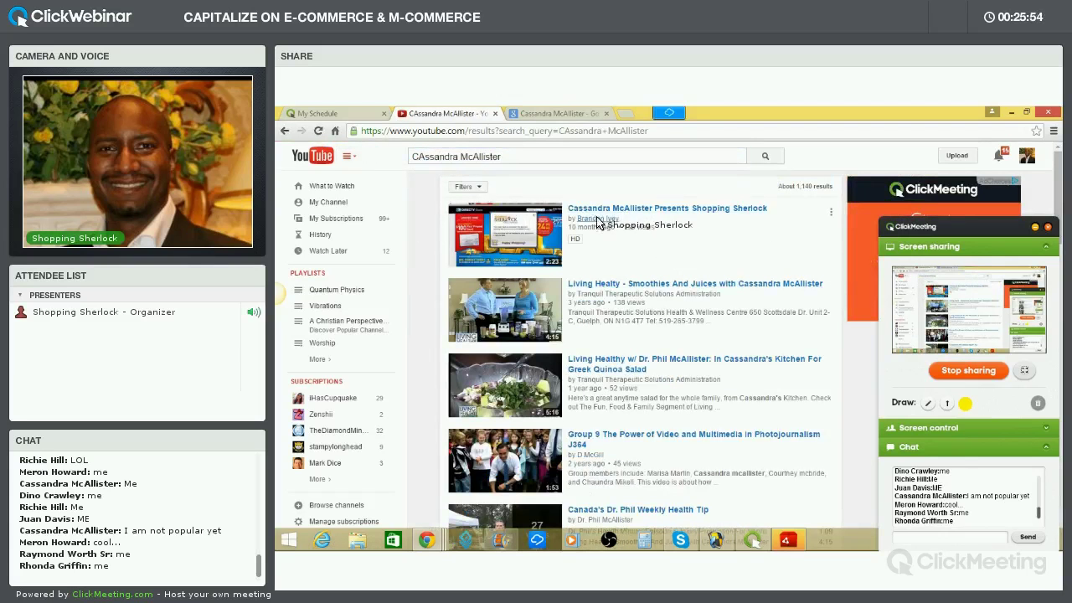
pyautogui.click(605, 216)
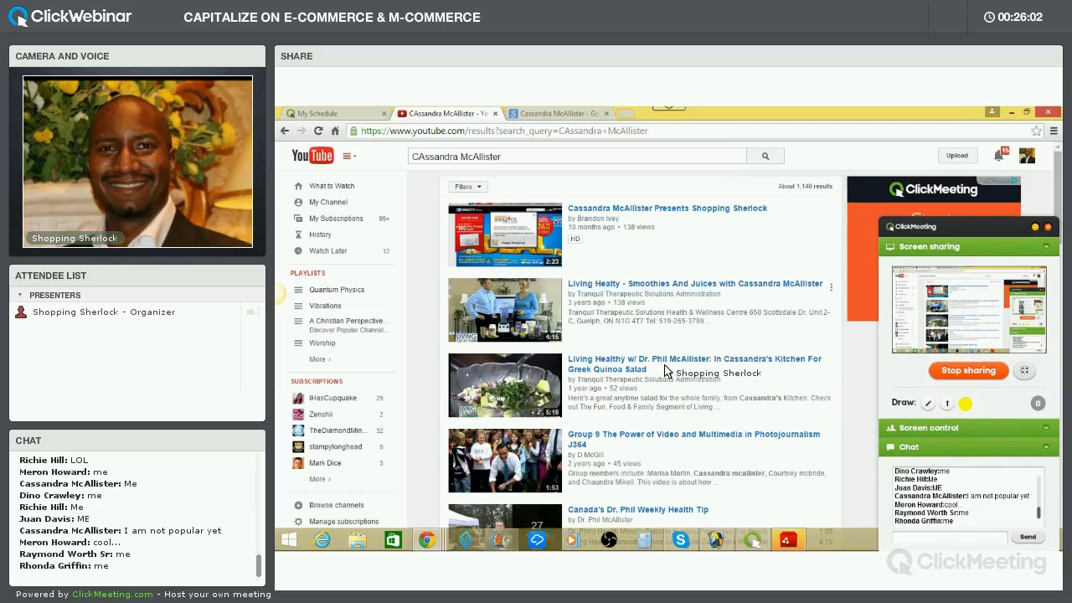
# Browse the attendee's YouTube video results, then return to the Google results
pyautogui.scroll(-1, 636, 352)
pyautogui.scroll(-1, 629, 337)
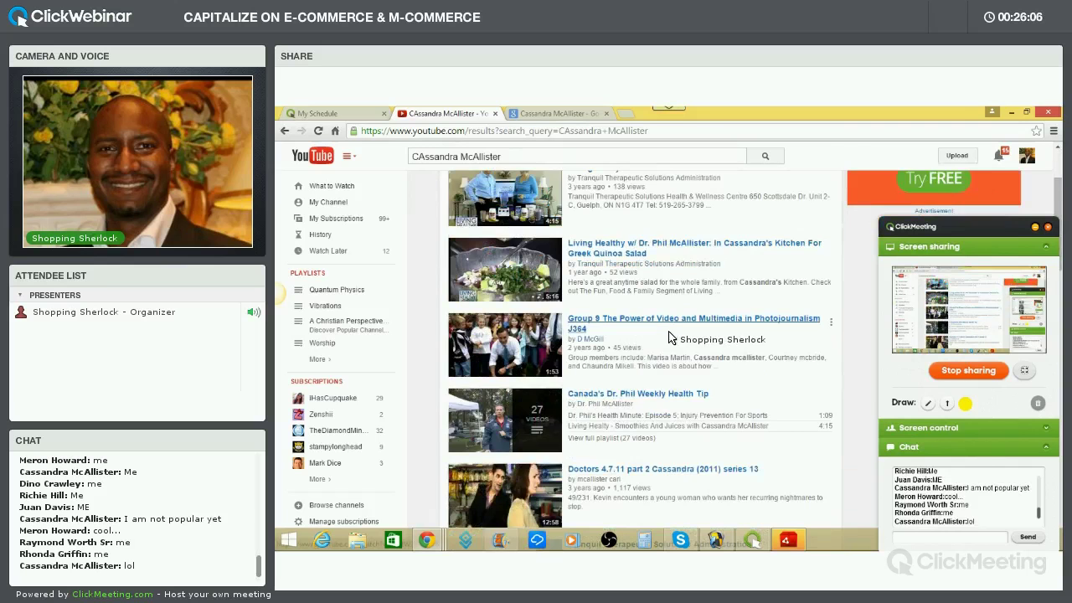
pyautogui.scroll(-5, 670, 337)
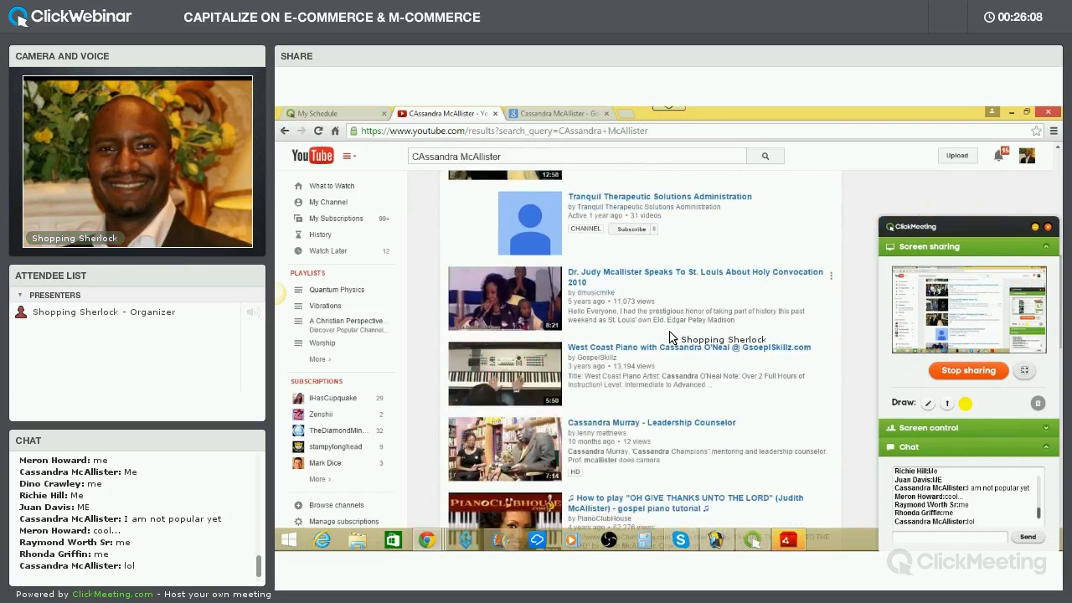
pyautogui.scroll(-2, 671, 338)
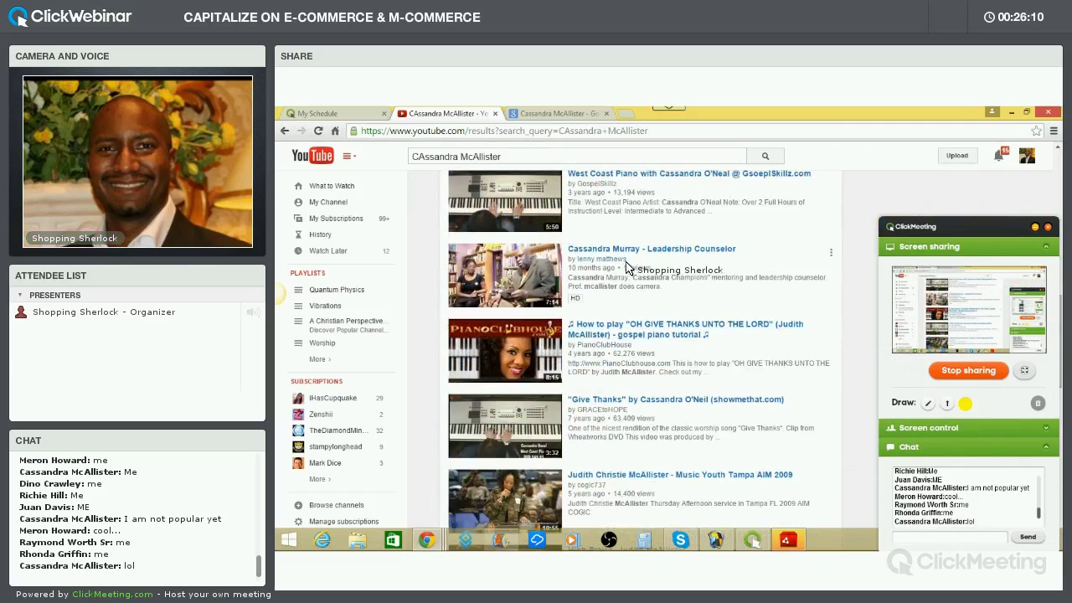
pyautogui.scroll(-5, 624, 269)
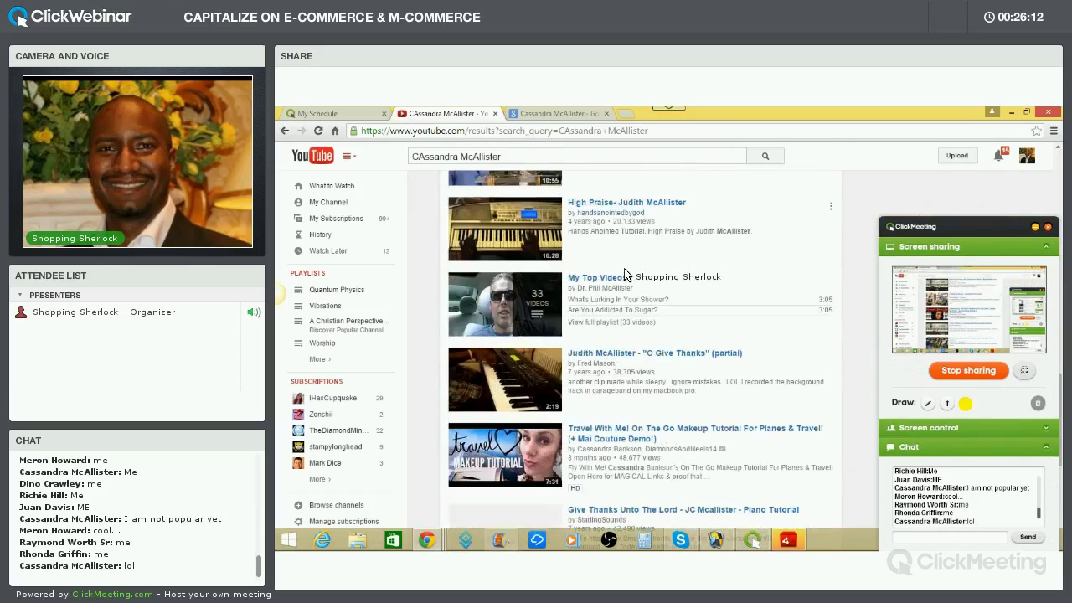
pyautogui.scroll(-2, 624, 275)
pyautogui.scroll(3, 624, 274)
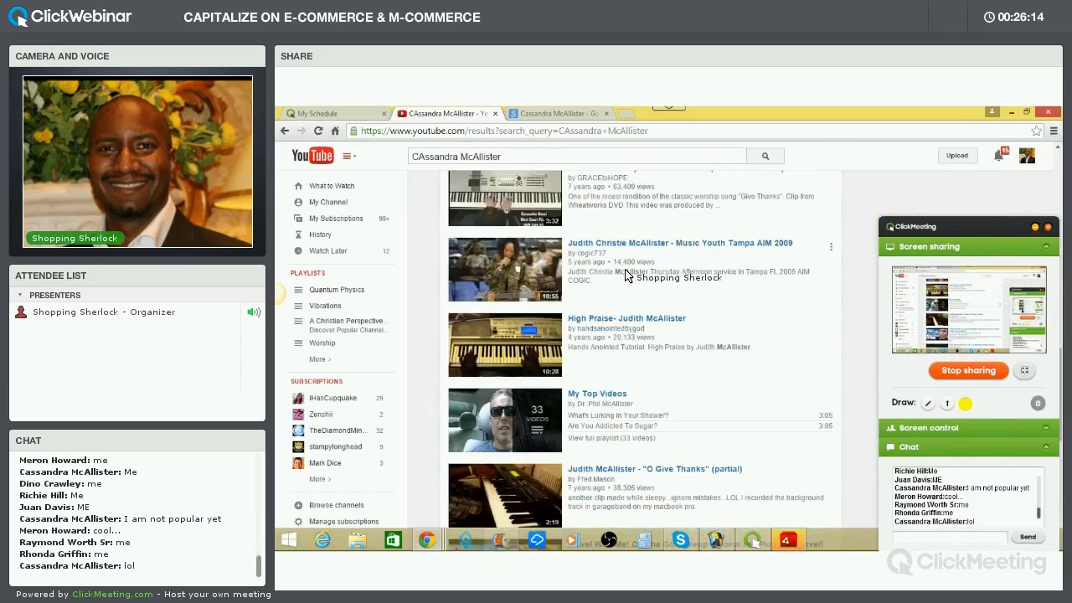
pyautogui.scroll(5, 624, 275)
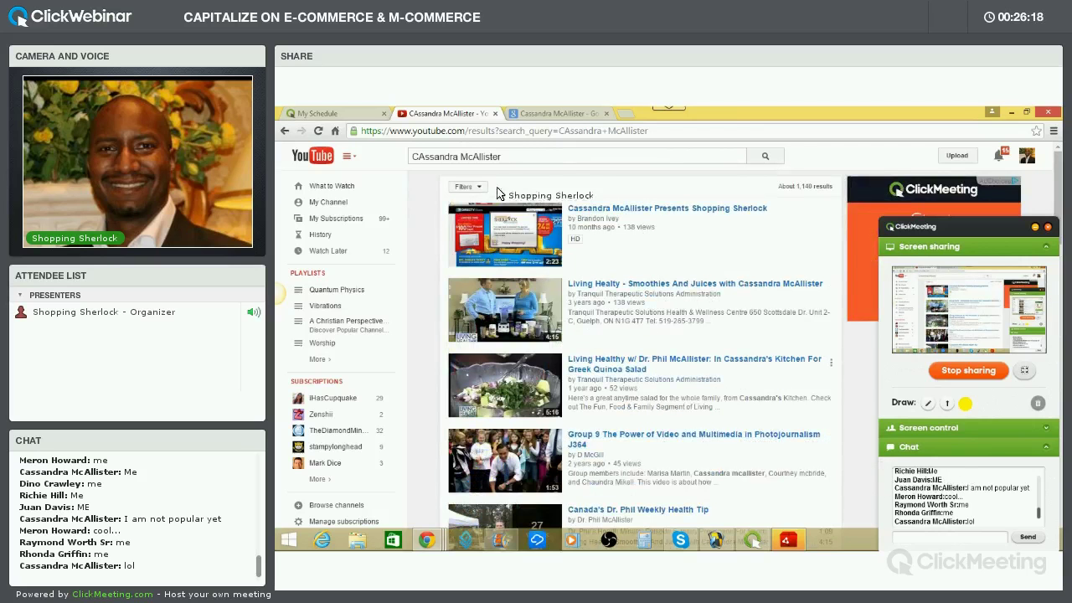
pyautogui.click(554, 113)
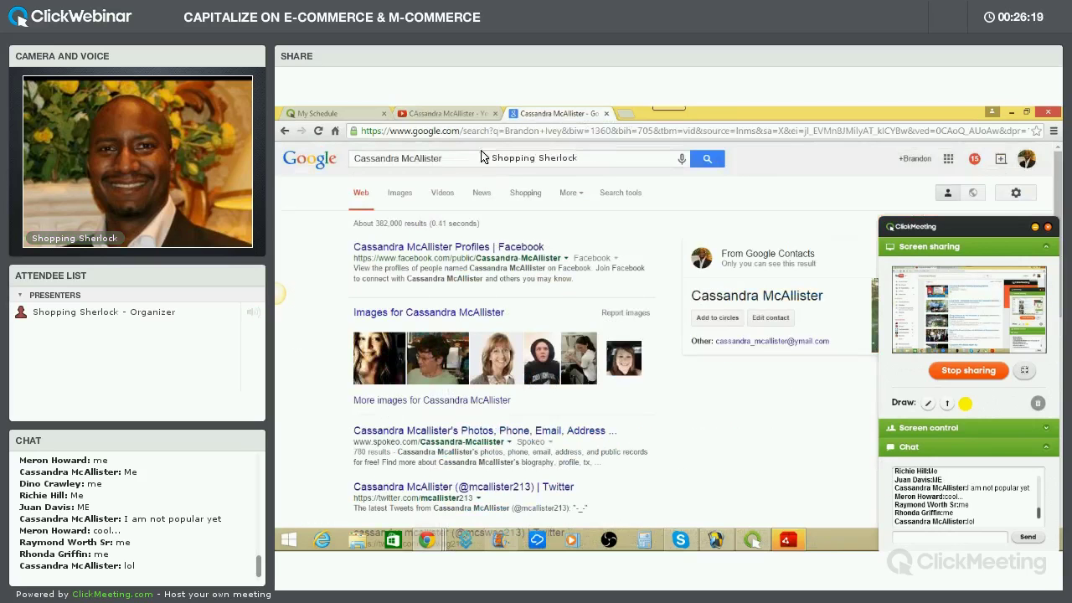
# Search Google for the second attendee's name, fixing a typo, and scroll the results
pyautogui.tripleClick(354, 163)
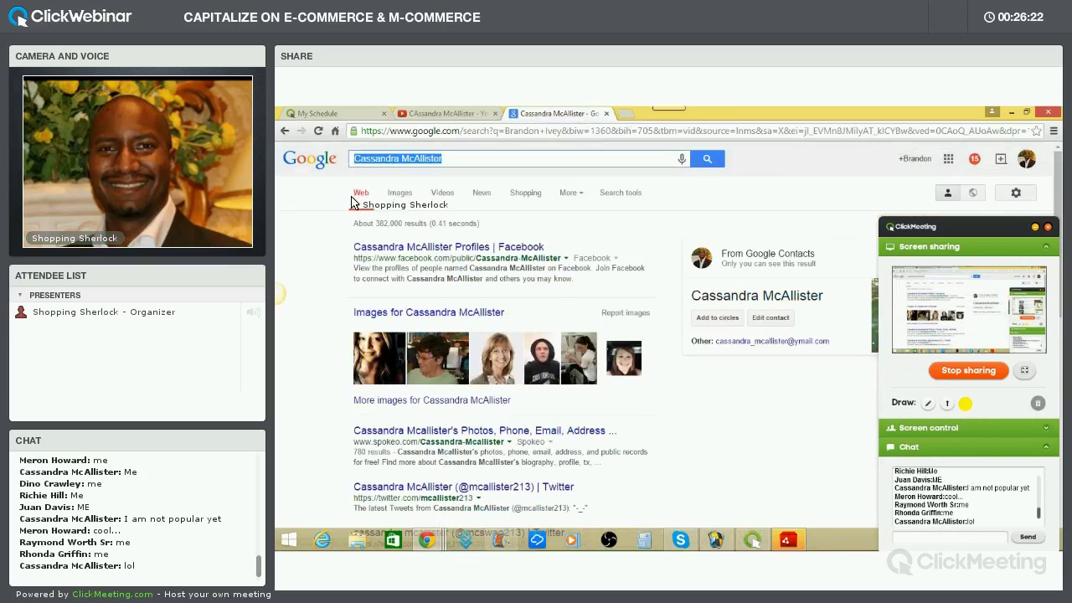
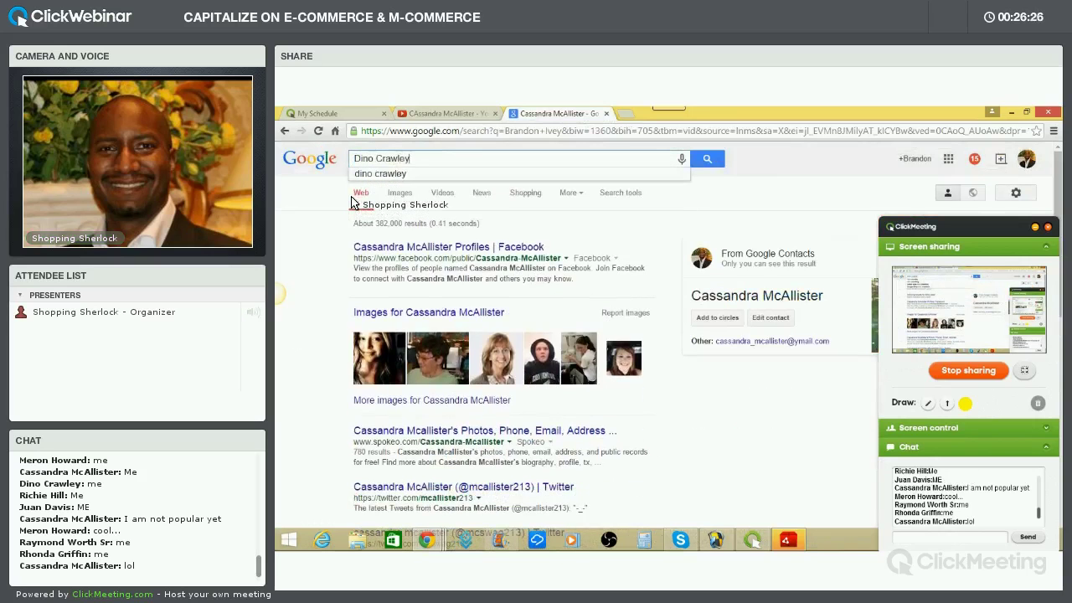
pyautogui.press('Return')
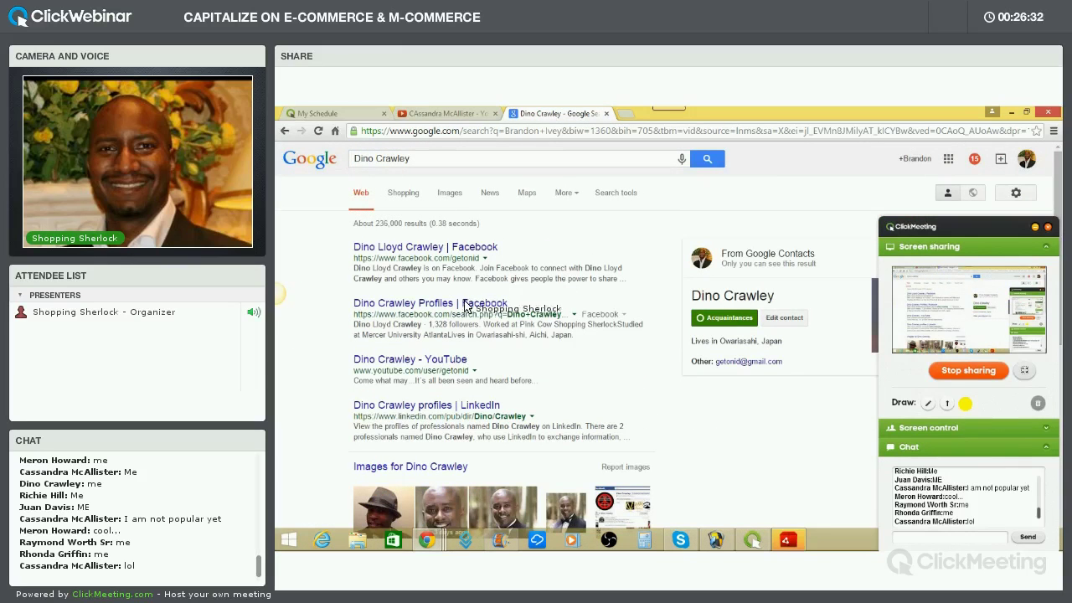
pyautogui.scroll(-3, 481, 344)
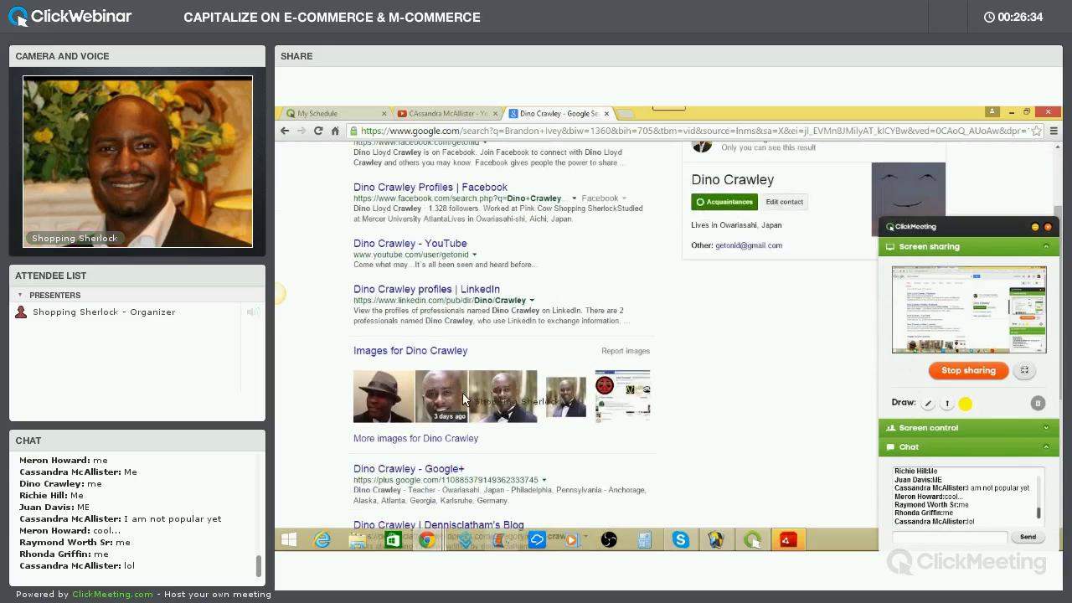
pyautogui.scroll(-3, 503, 368)
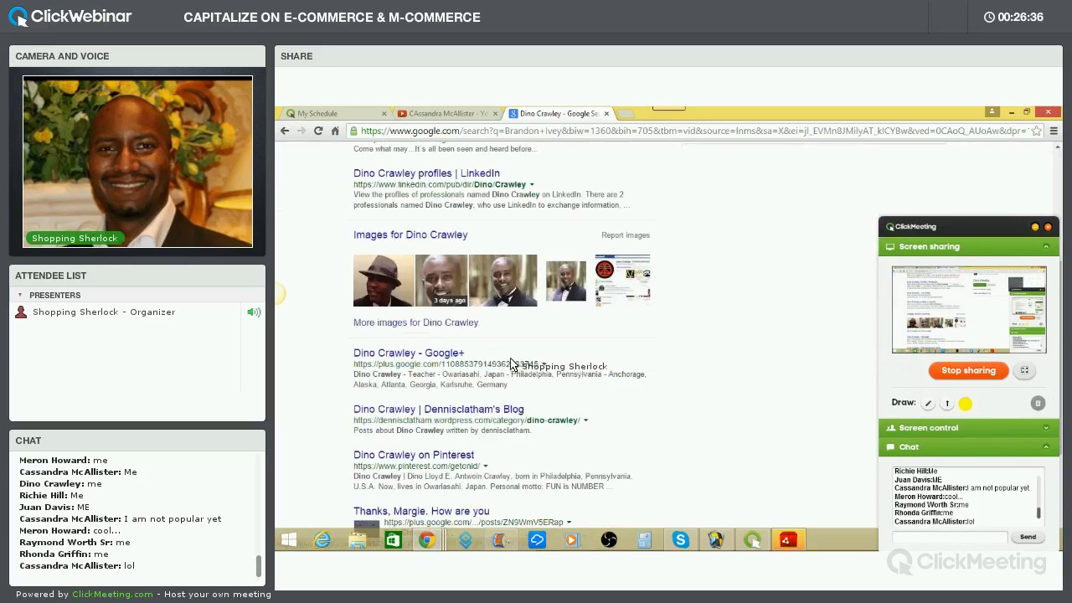
pyautogui.scroll(-3, 516, 352)
pyautogui.scroll(-2, 503, 329)
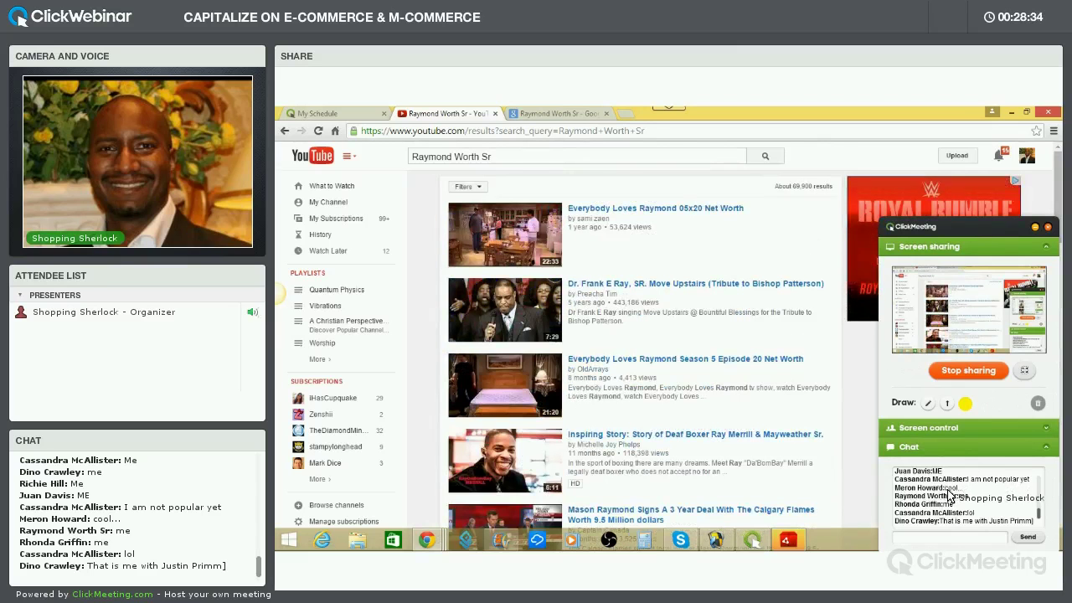
# Switch back to the Google results for the third attendee
pyautogui.click(557, 113)
# Search Google for the fourth attendee's name, scroll the results, then return to YouTube
pyautogui.moveTo(436, 159); pyautogui.dragTo(350, 168)
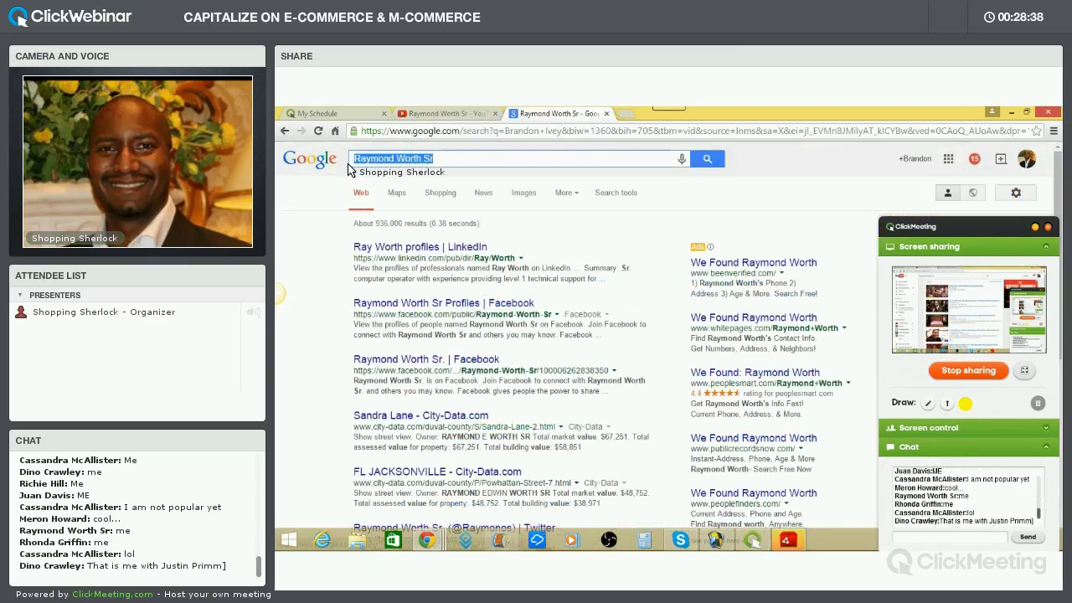
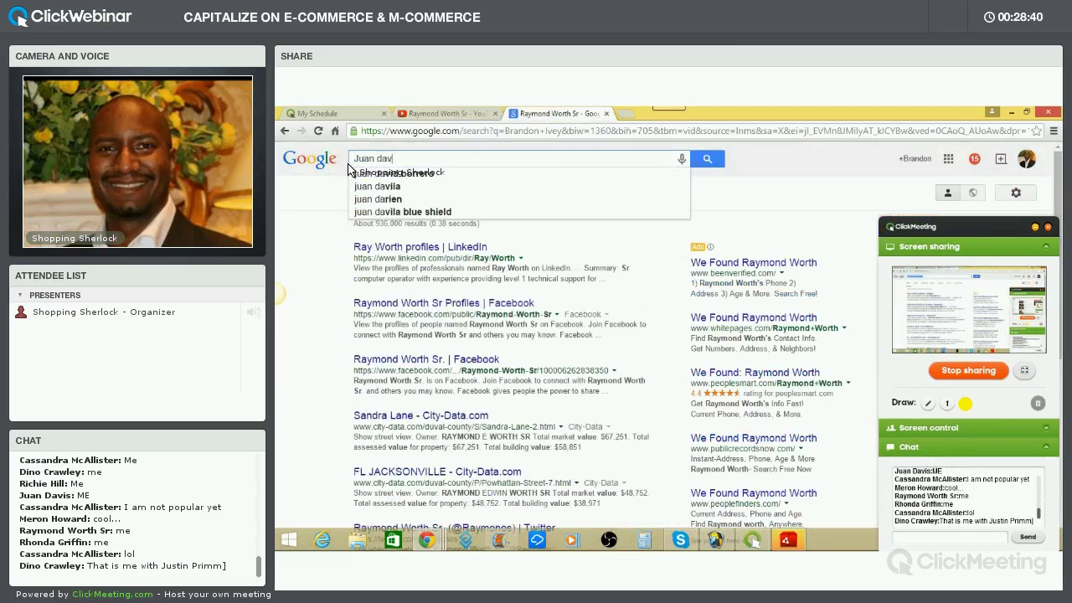
pyautogui.press('Return')
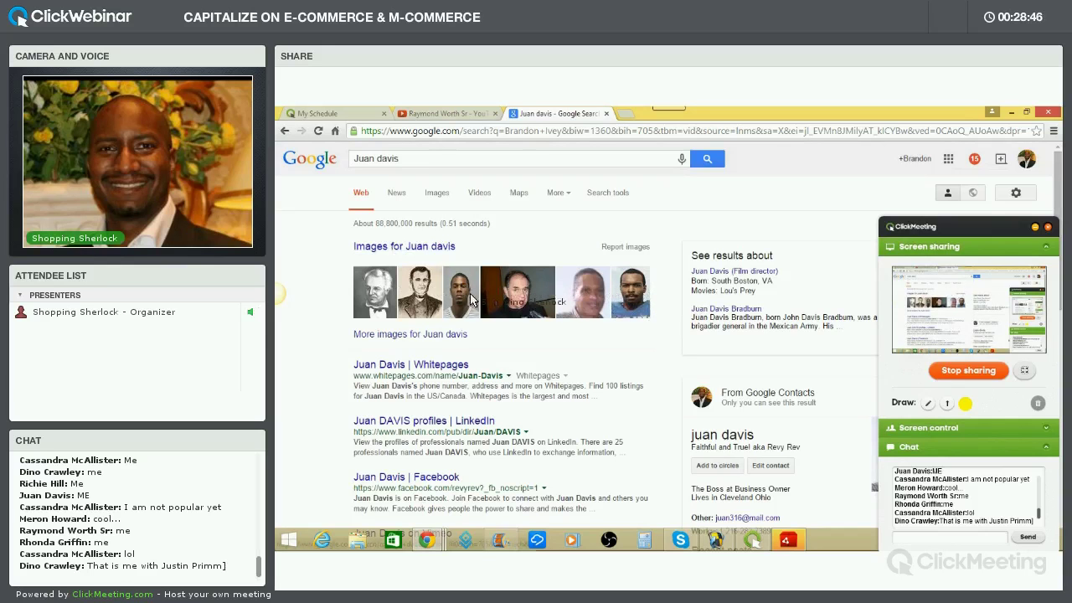
pyautogui.scroll(-2, 500, 332)
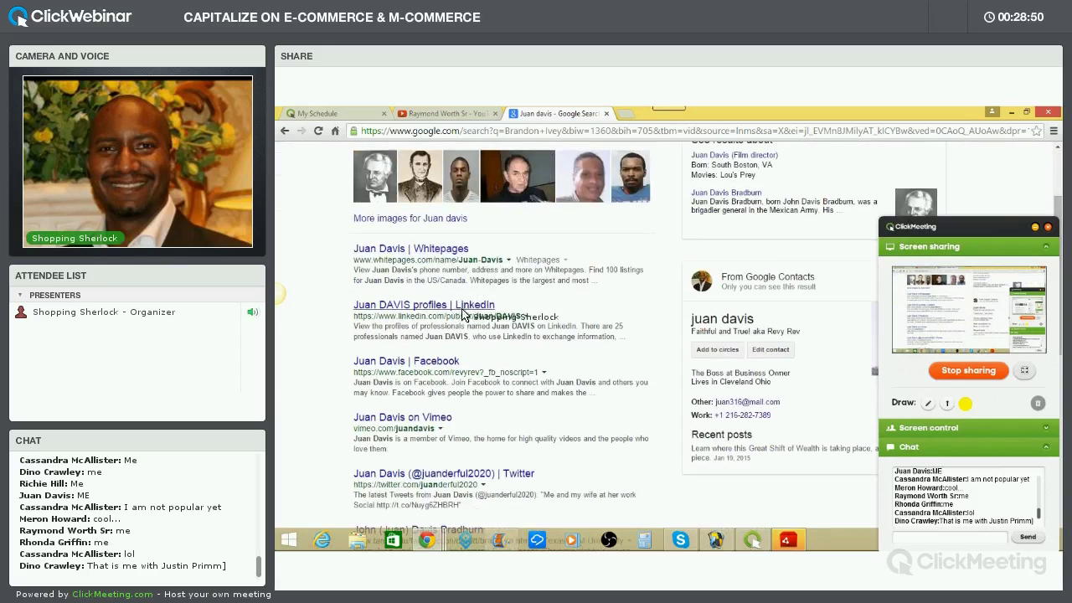
pyautogui.scroll(-2, 478, 323)
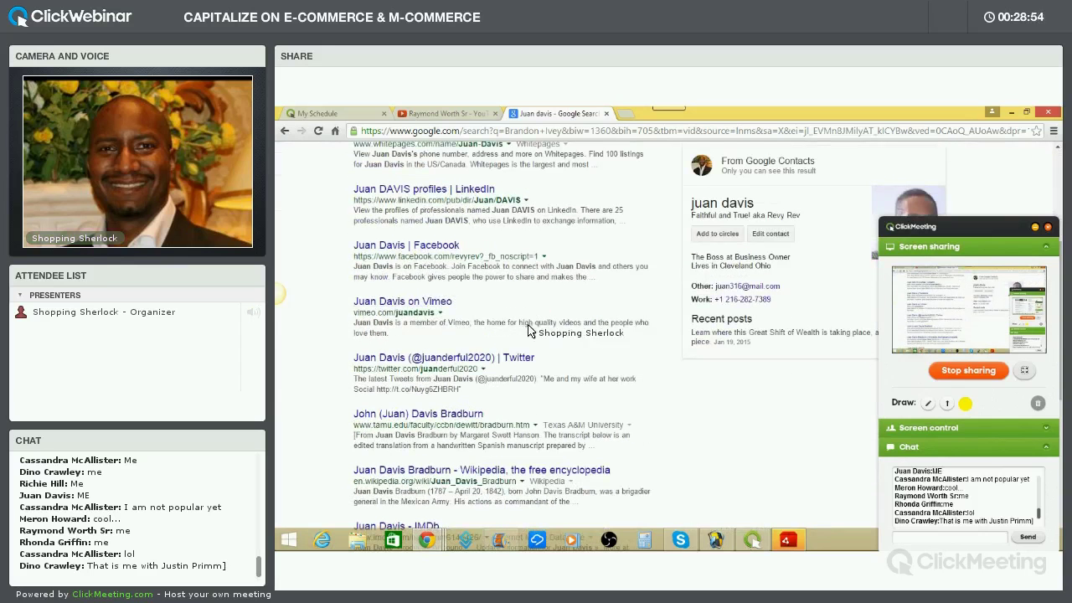
pyautogui.scroll(-5, 539, 338)
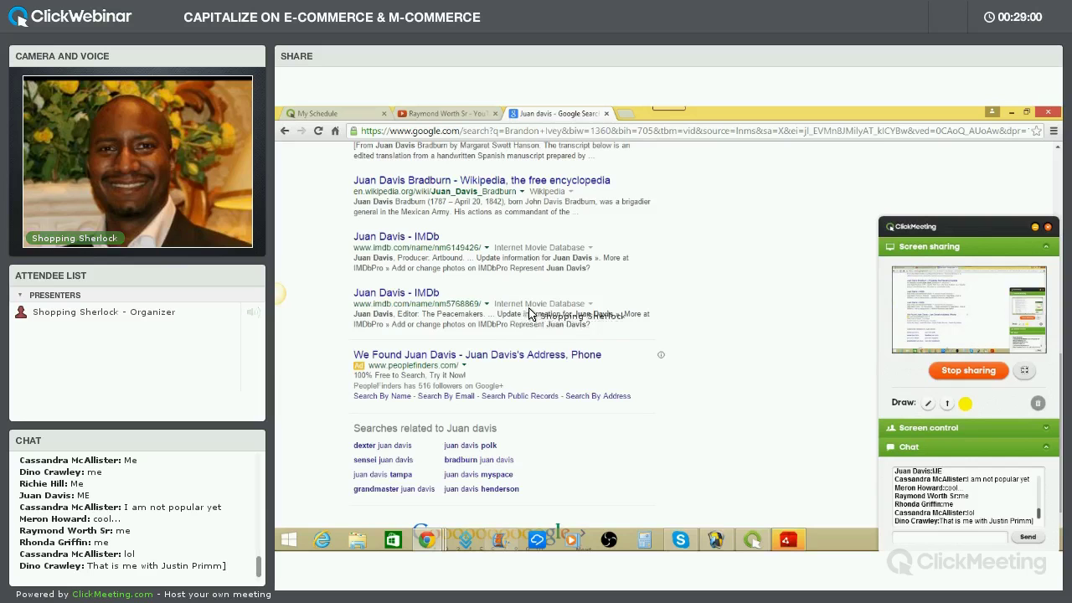
pyautogui.scroll(8, 528, 327)
pyautogui.click(446, 114)
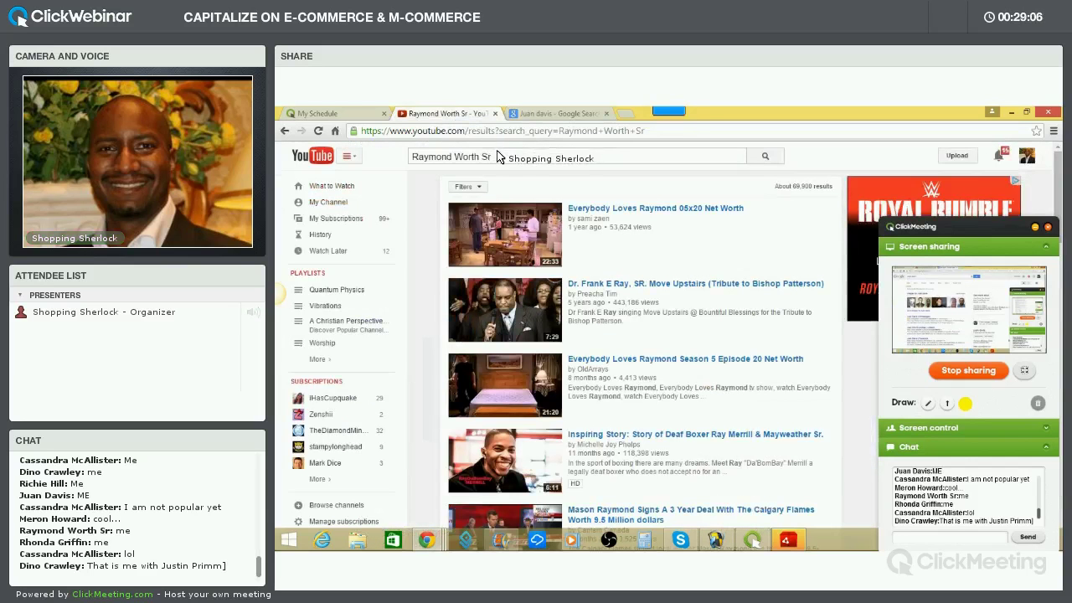
pyautogui.moveTo(493, 157); pyautogui.dragTo(409, 158)
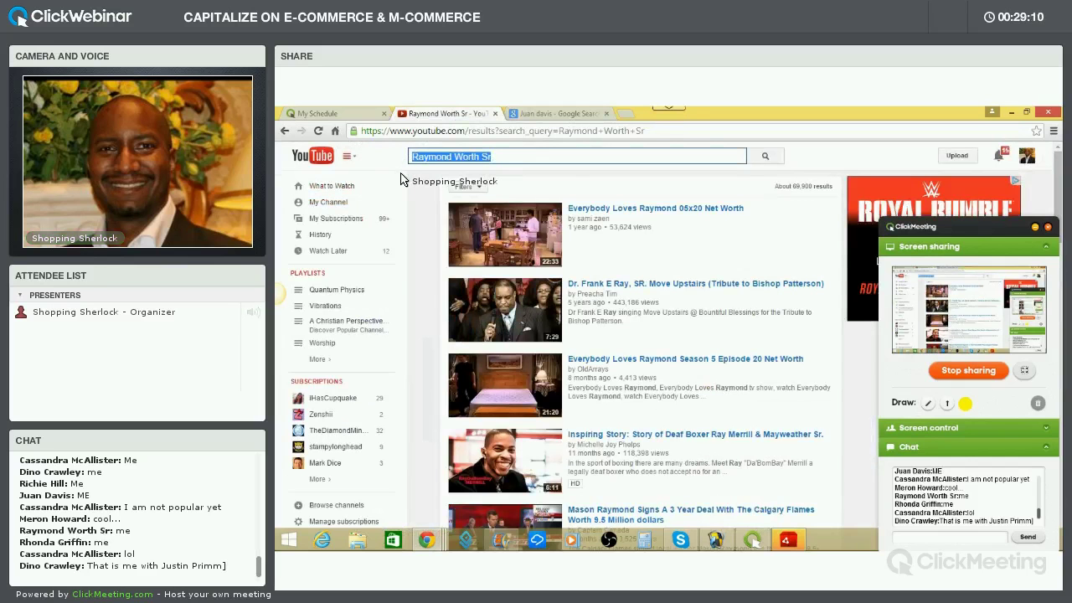
pyautogui.press('Return')
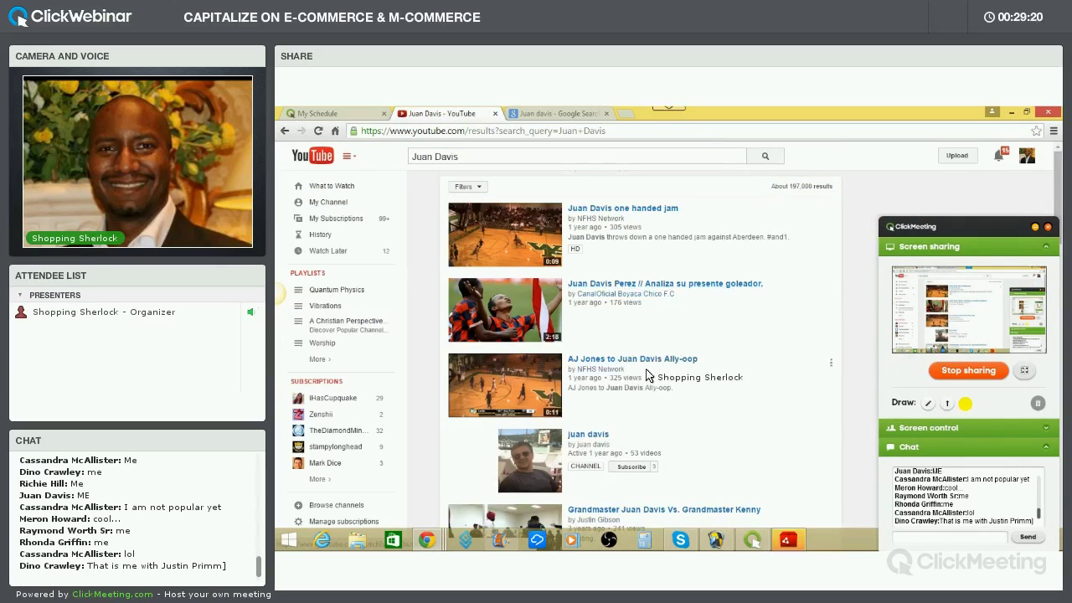
pyautogui.scroll(-1, 641, 350)
pyautogui.scroll(-2, 634, 333)
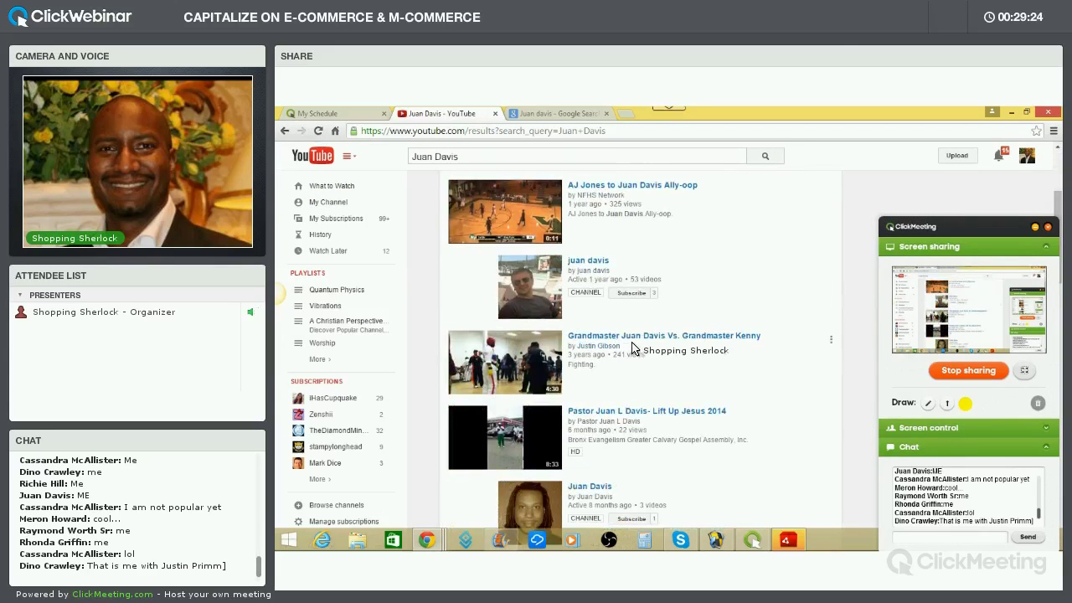
pyautogui.scroll(-4, 646, 352)
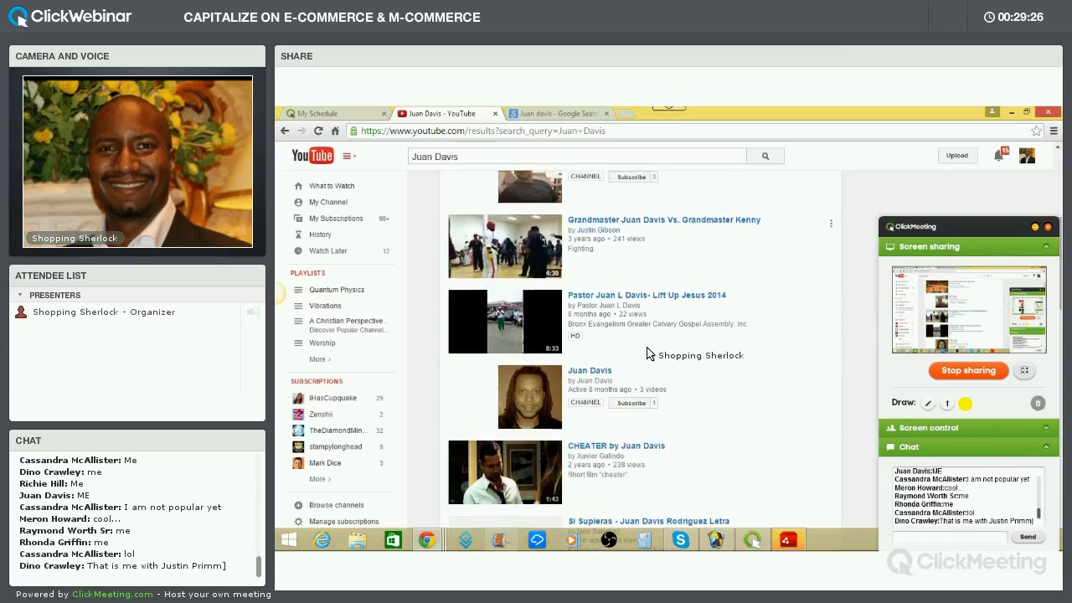
pyautogui.scroll(-3, 647, 351)
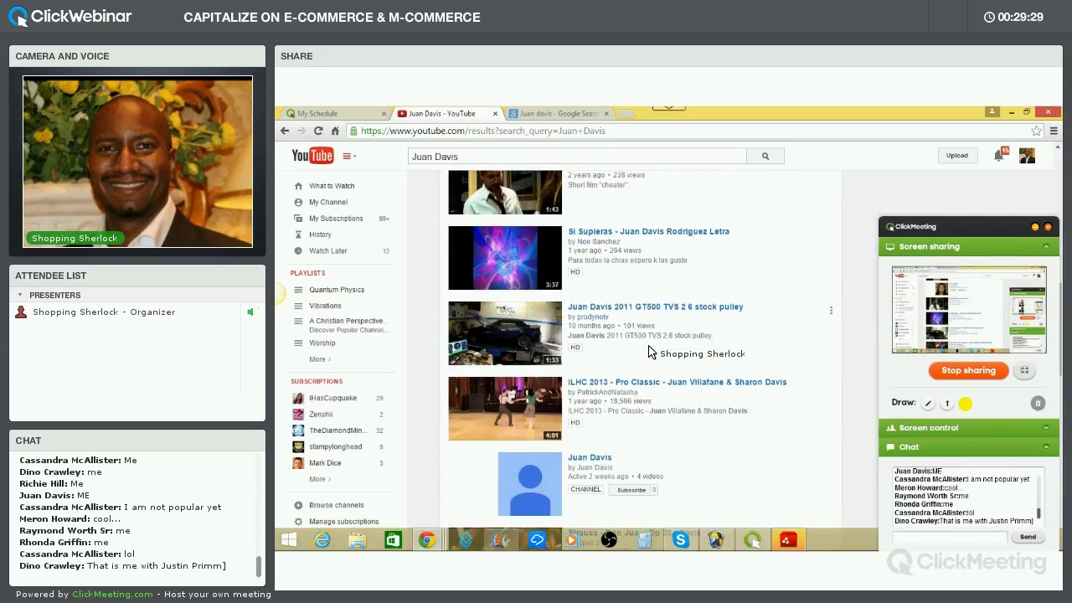
pyautogui.scroll(-6, 651, 352)
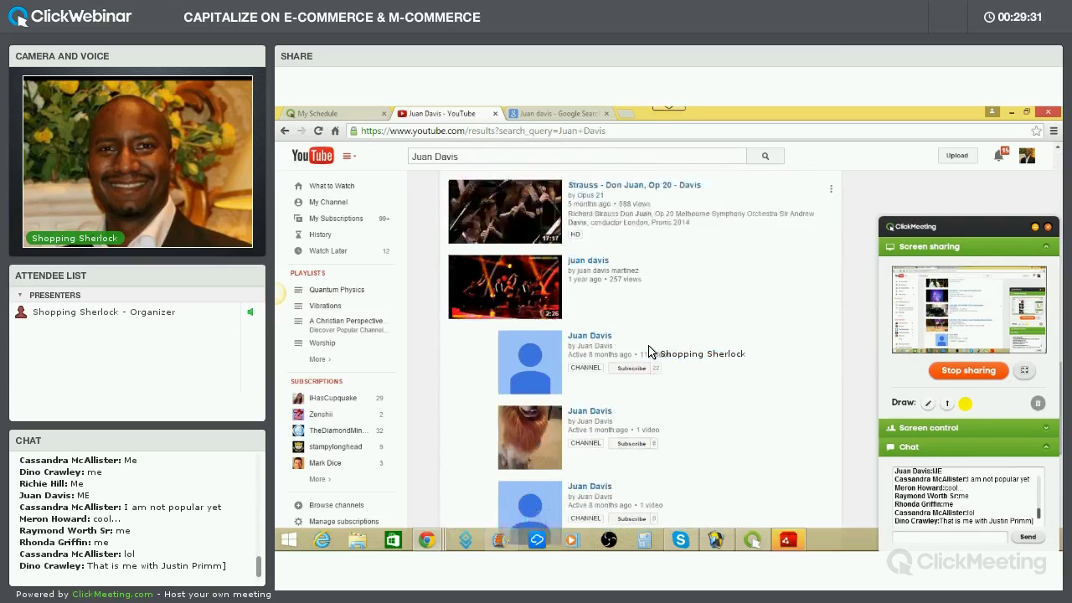
pyautogui.scroll(-4, 650, 352)
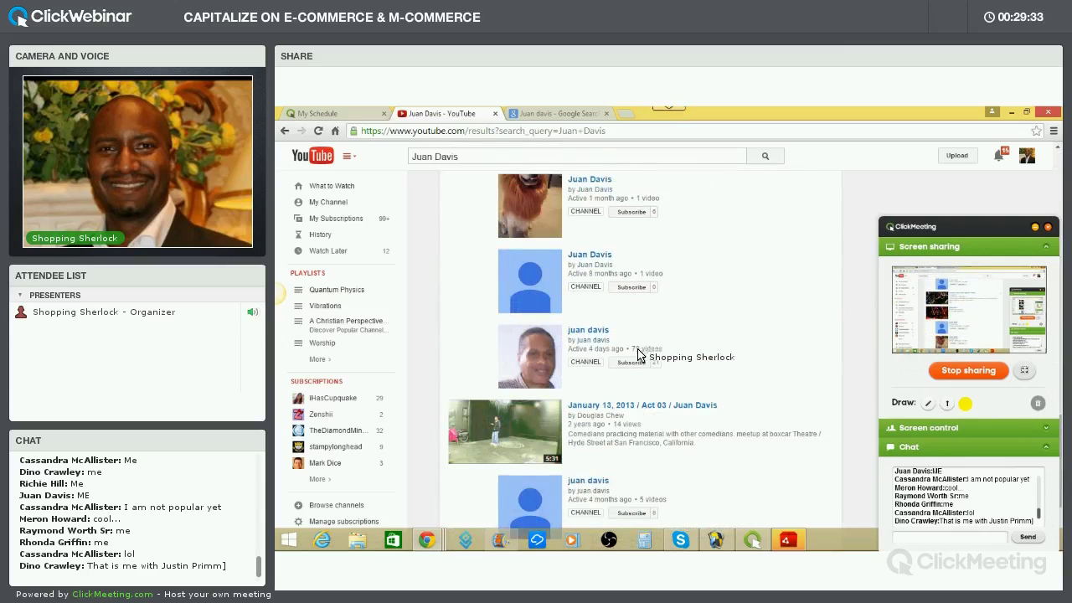
pyautogui.scroll(-2, 639, 385)
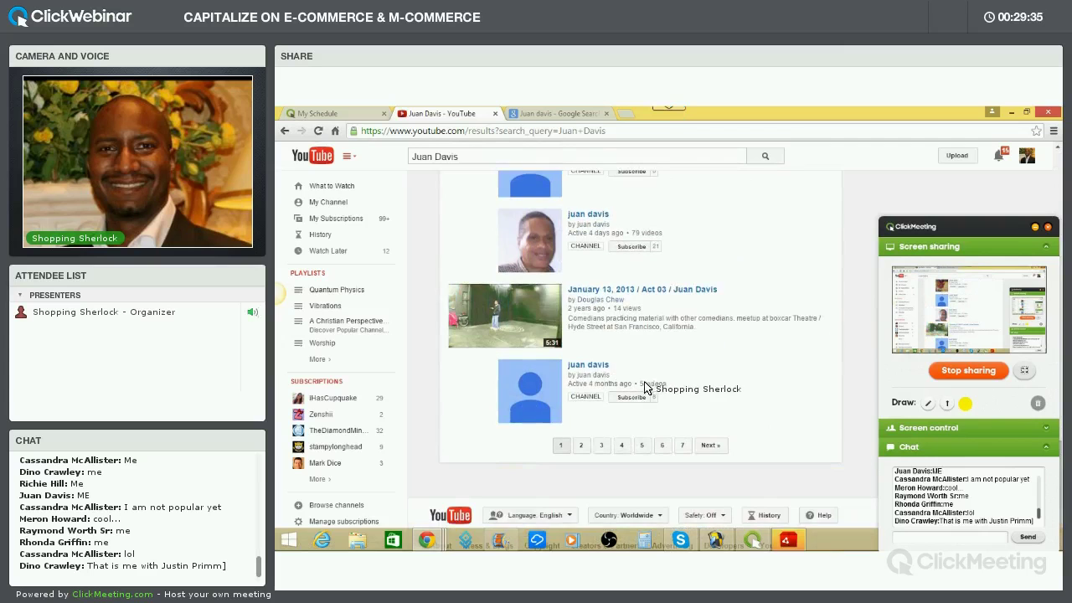
pyautogui.scroll(10, 736, 427)
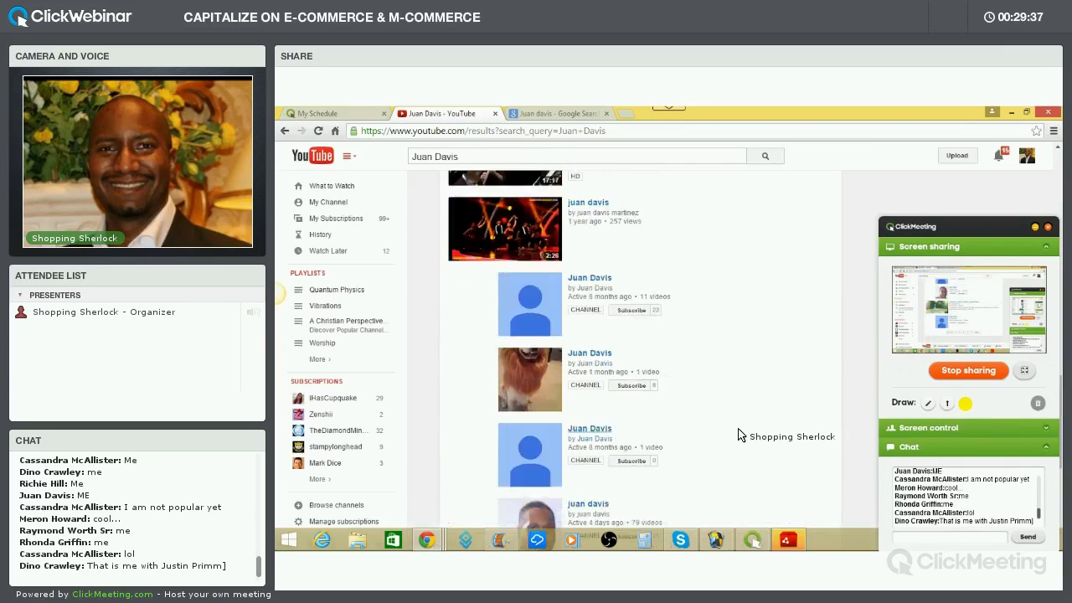
pyautogui.scroll(2, 741, 428)
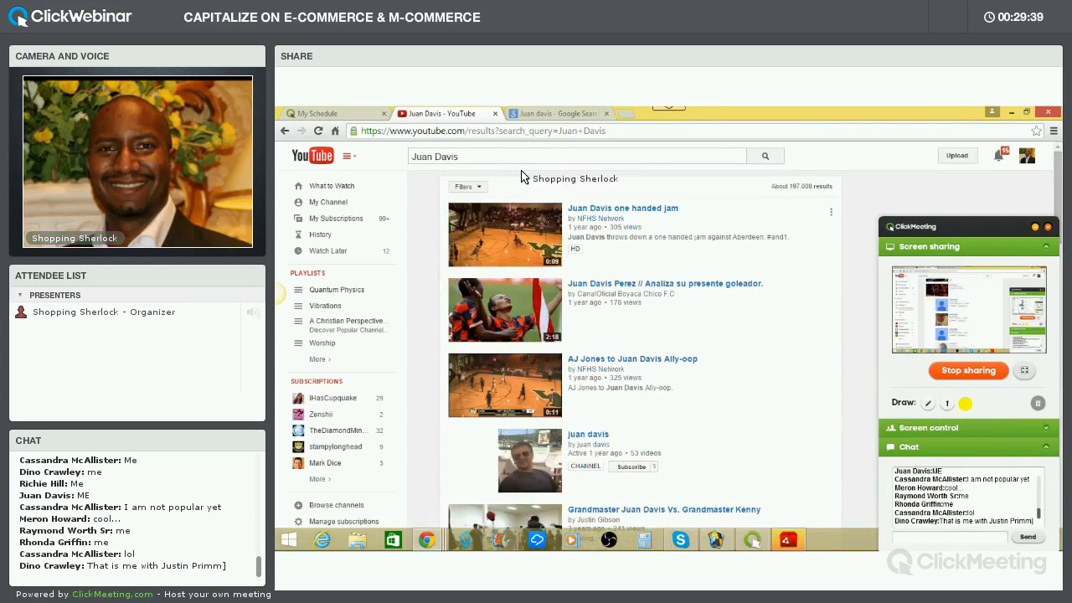
pyautogui.click(529, 113)
# Replace the Google query with the newest attendee's name and run the search
pyautogui.tripleClick(356, 160)
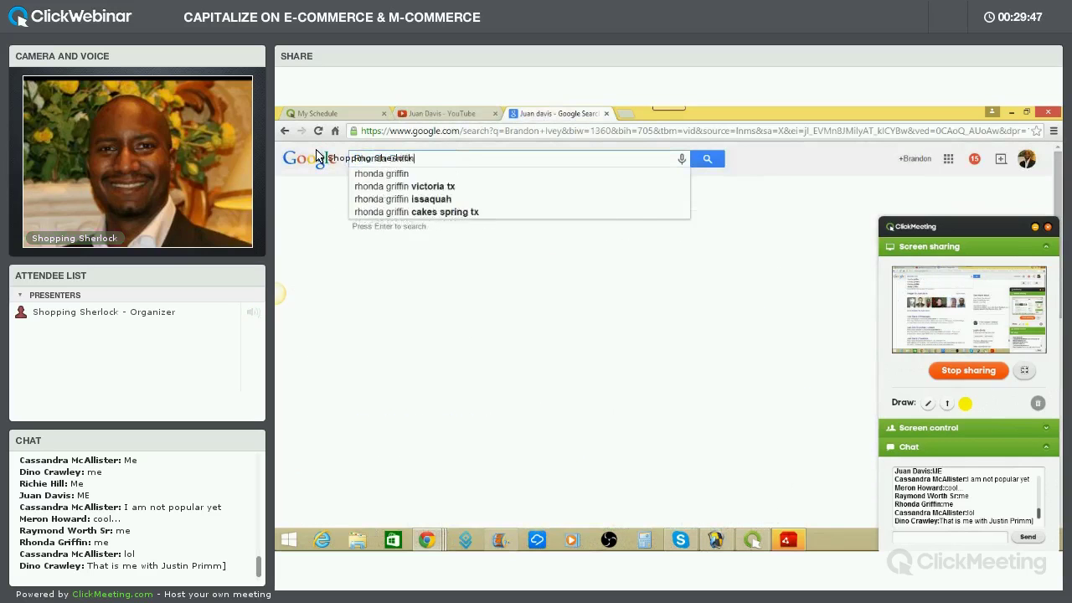
pyautogui.press('Return')
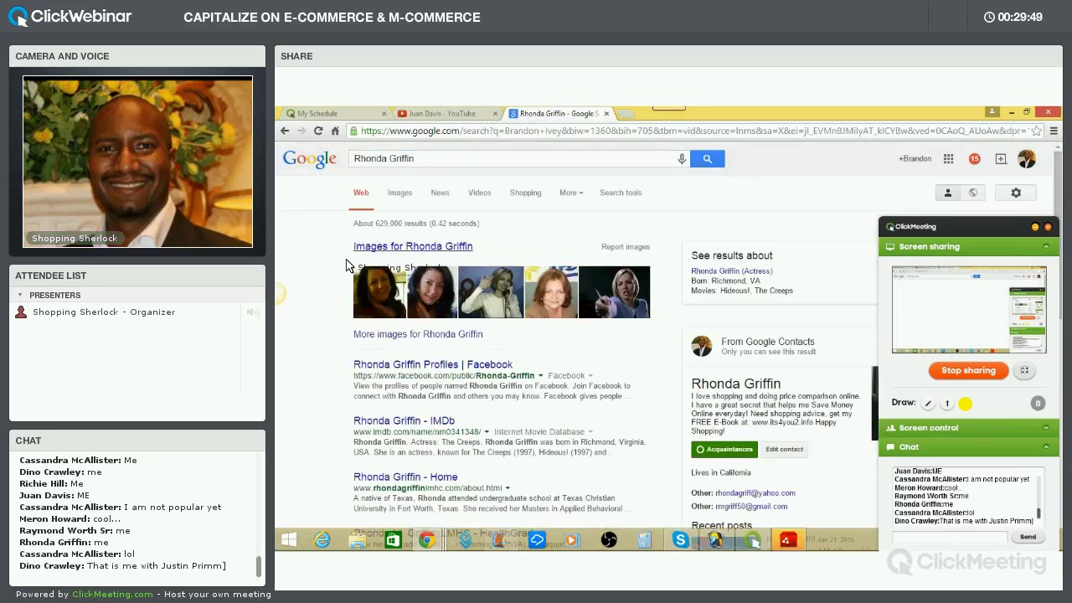
# Browse the roughly 629,000 Google hits, then go back to the YouTube results tab
pyautogui.scroll(-1, 565, 354)
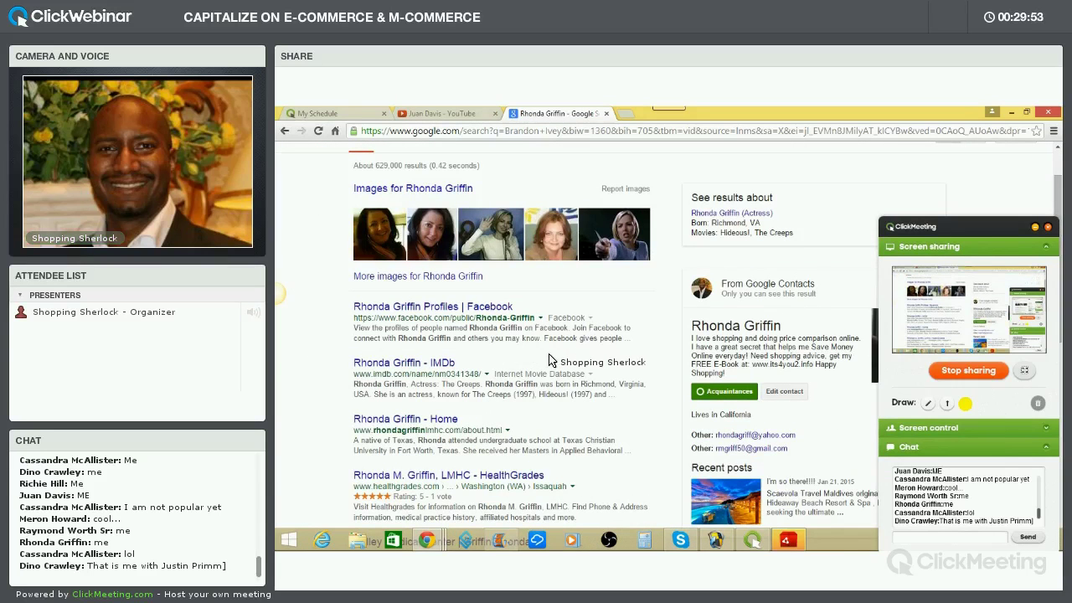
pyautogui.scroll(-3, 550, 361)
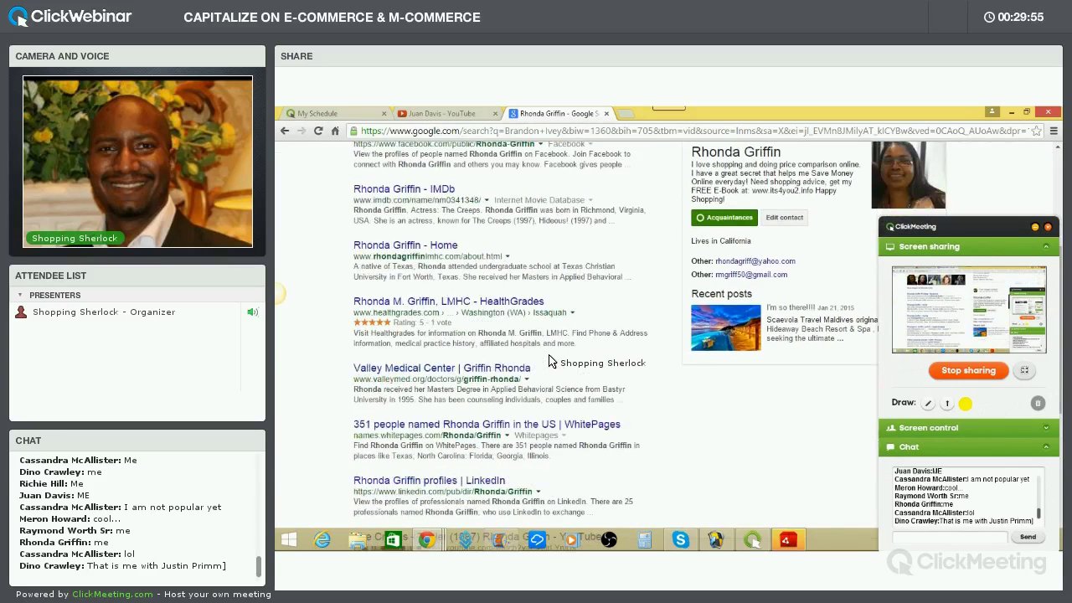
pyautogui.scroll(-1, 550, 361)
pyautogui.scroll(-1, 550, 361)
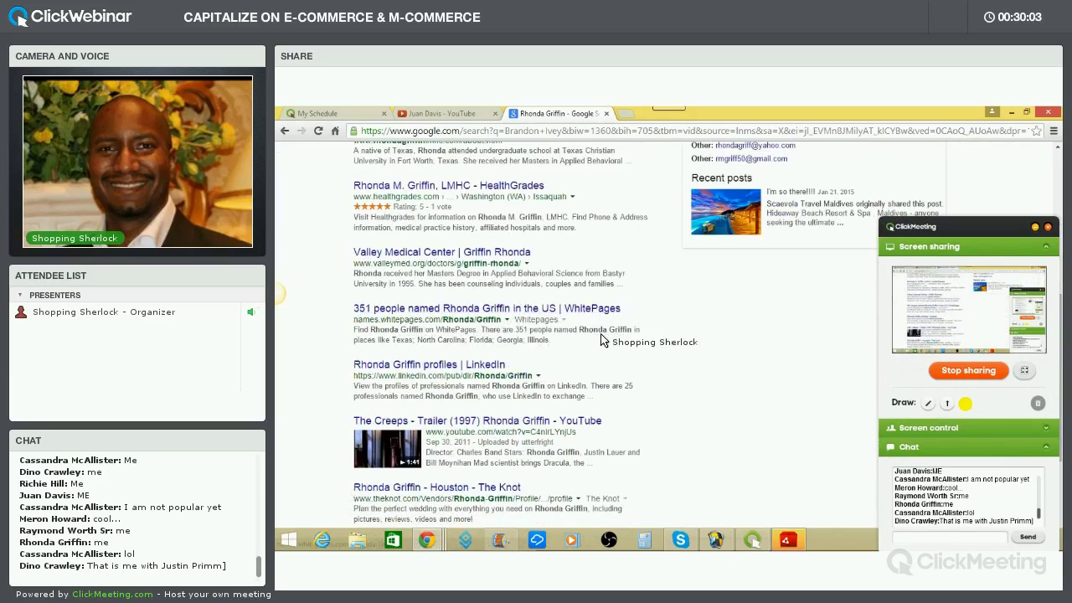
pyautogui.scroll(-1, 603, 335)
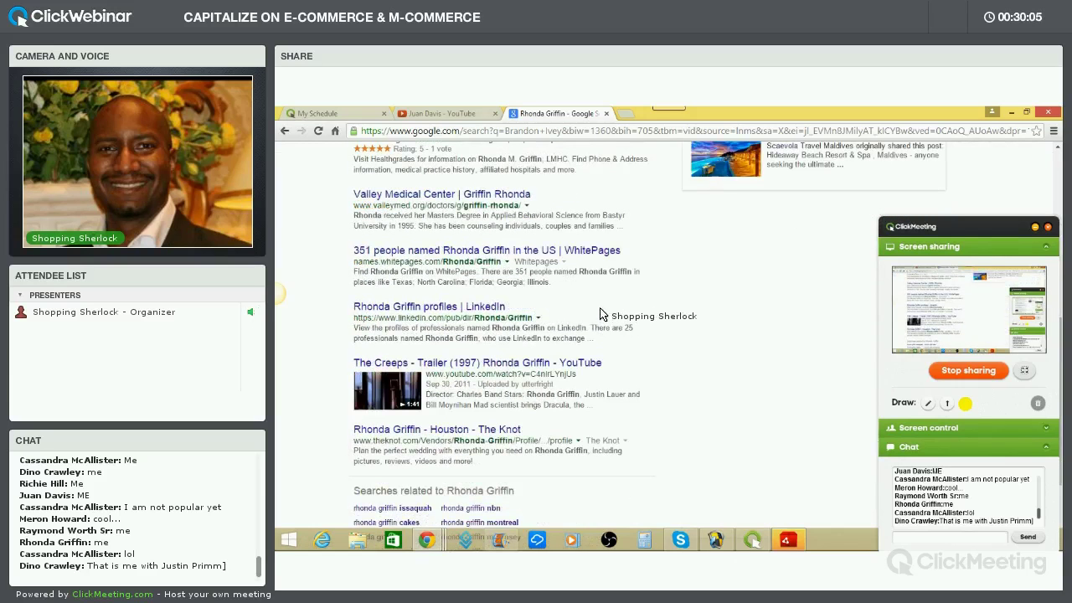
pyautogui.scroll(-2, 591, 301)
pyautogui.scroll(6, 588, 316)
pyautogui.scroll(3, 585, 316)
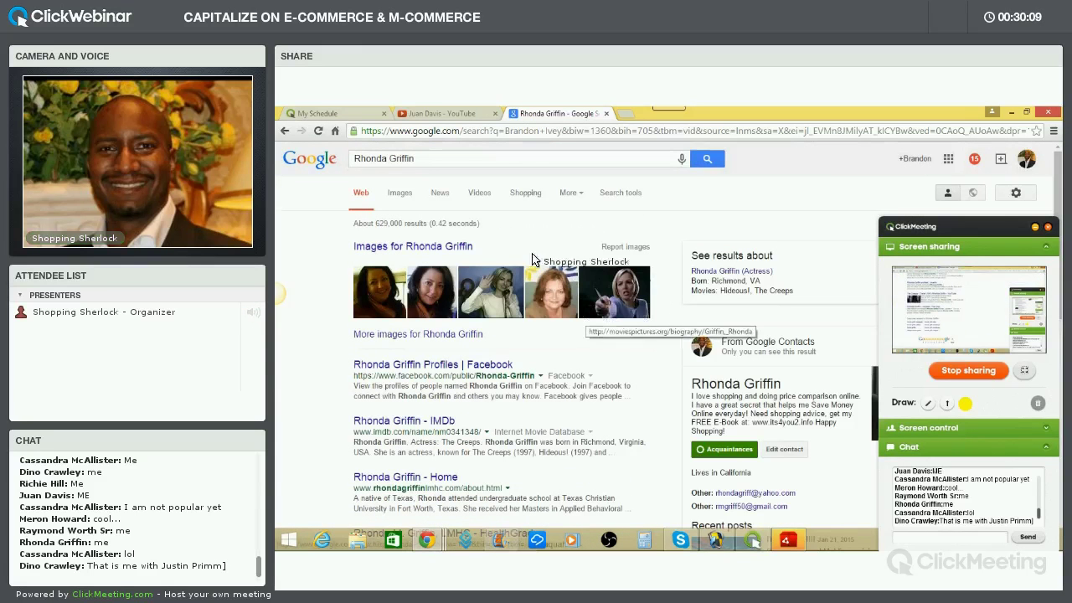
pyautogui.click(454, 113)
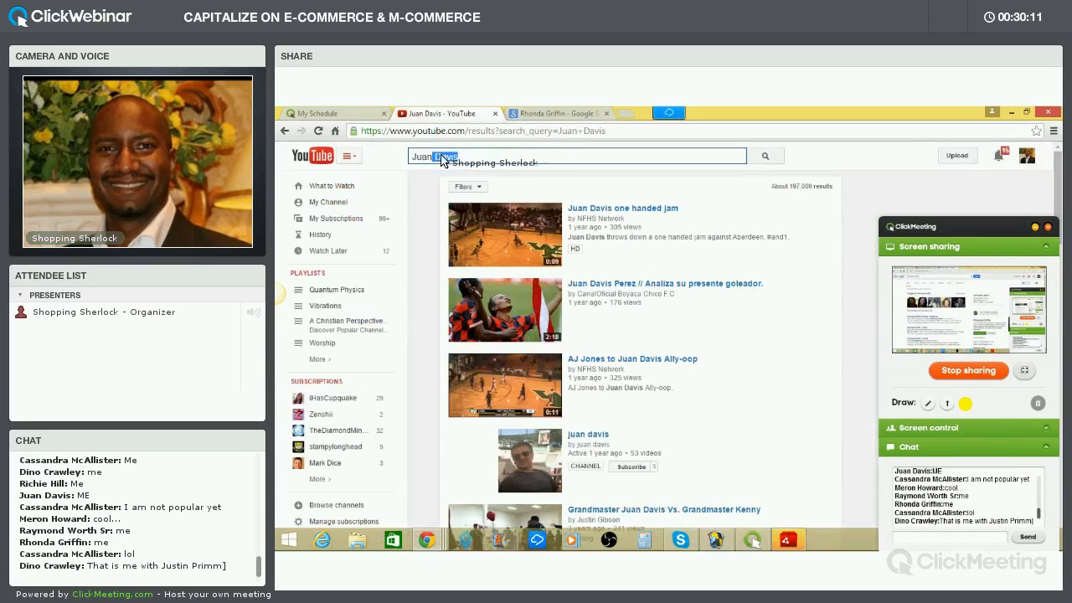
# Search YouTube for the attendee's name and scroll through the roughly 3,400 results
pyautogui.moveTo(439, 161); pyautogui.dragTo(383, 155)
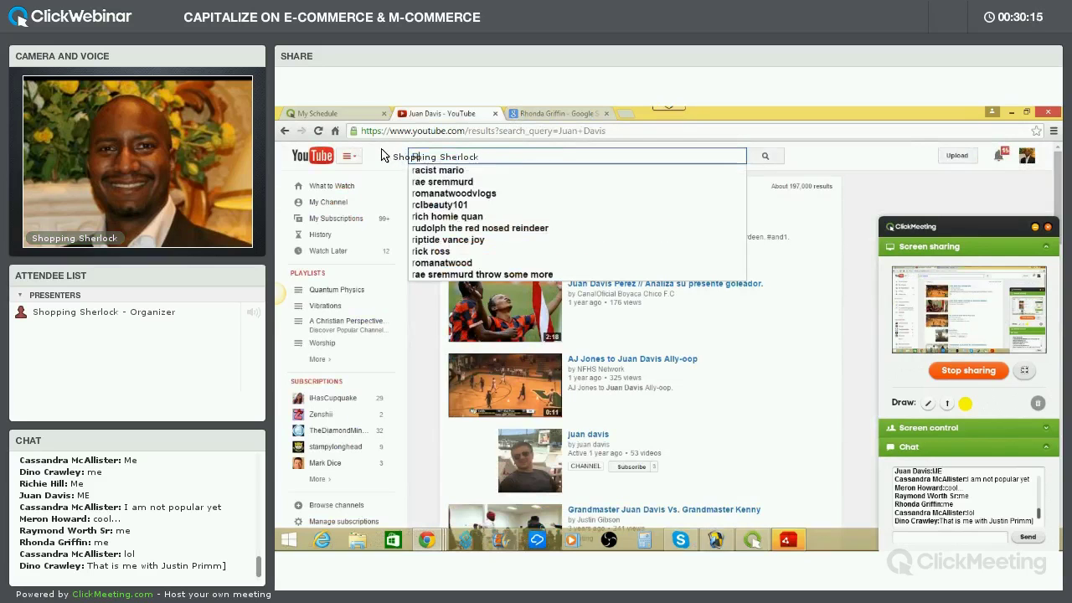
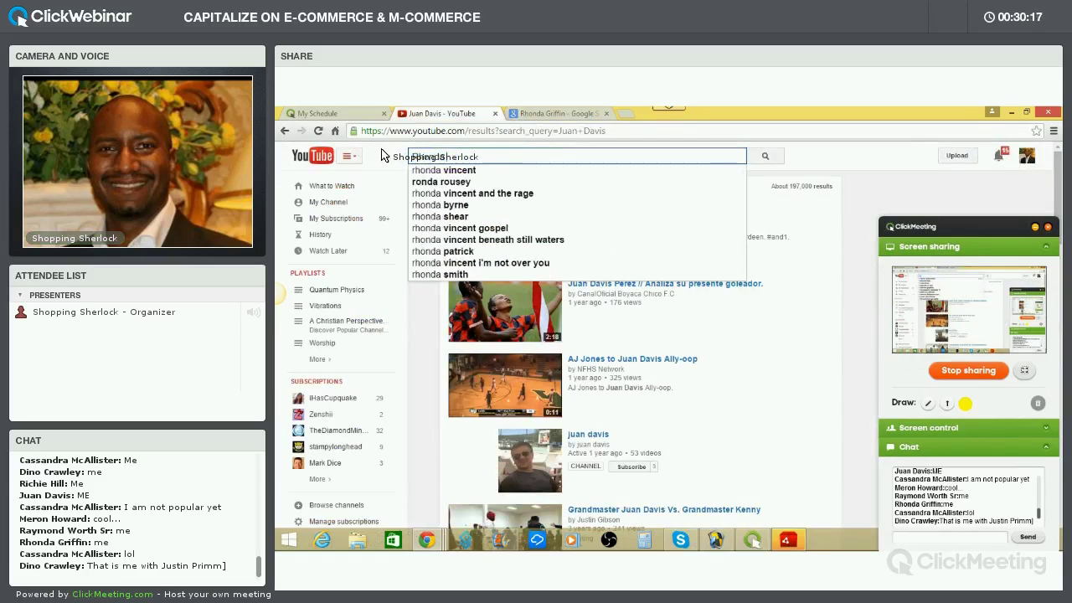
pyautogui.press('Return')
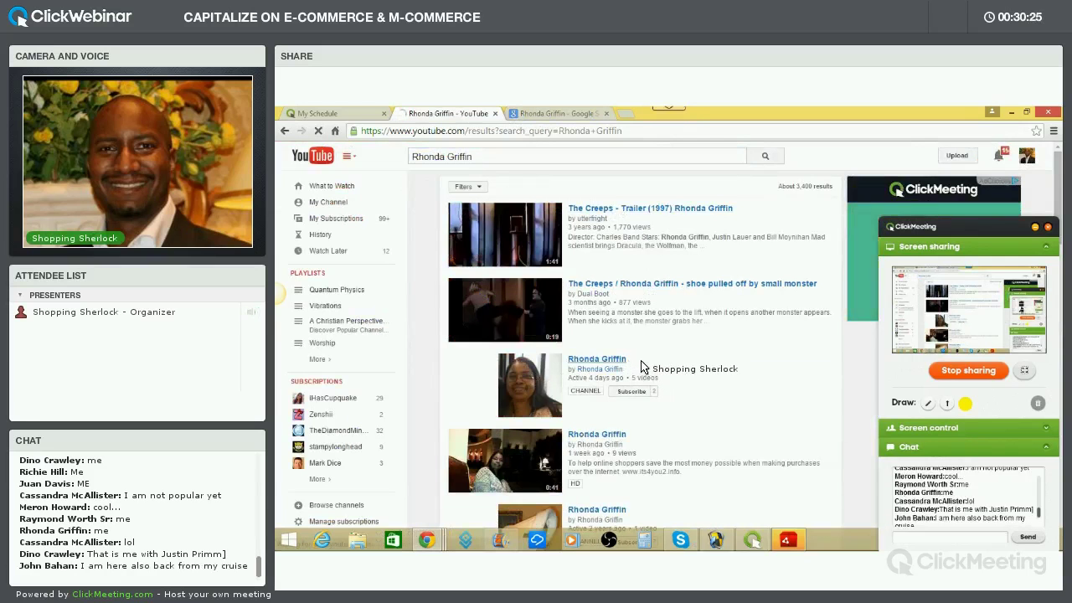
pyautogui.moveTo(631, 357)
pyautogui.scroll(-2, 649, 362)
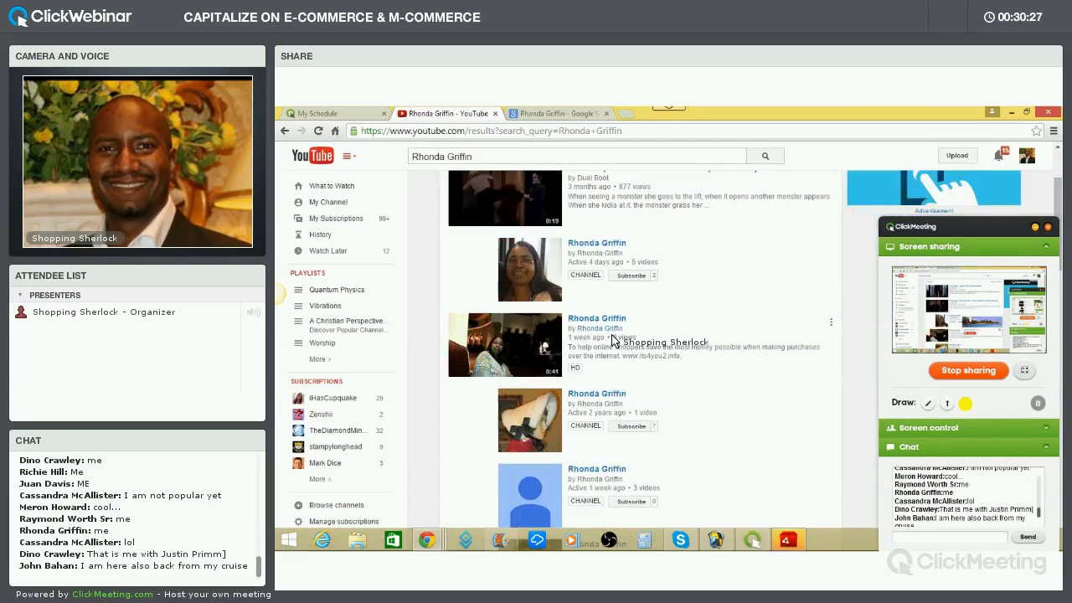
pyautogui.scroll(-1, 607, 368)
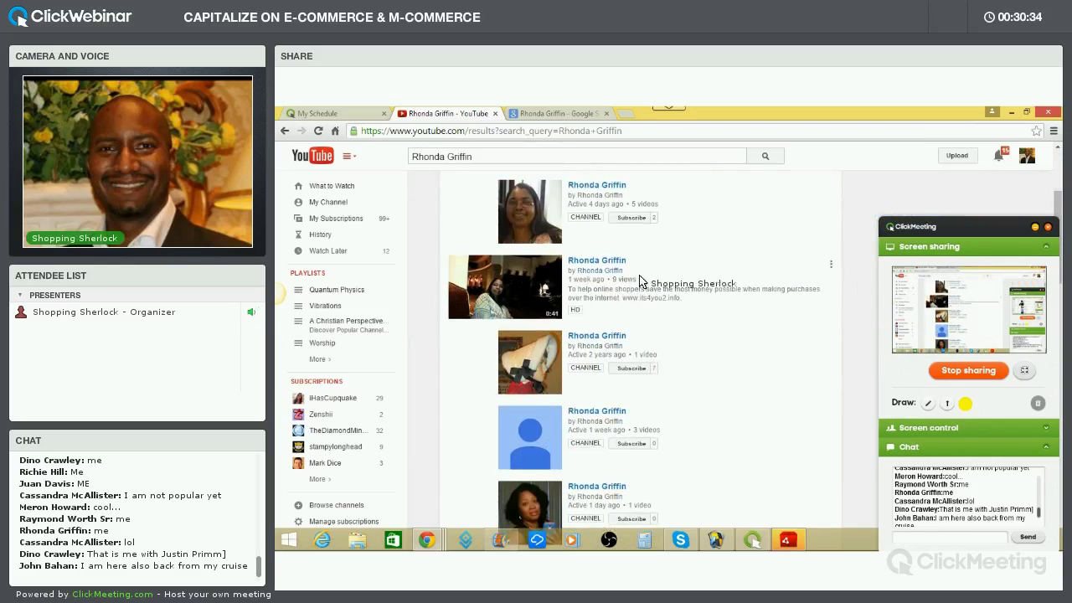
# Play the attendee's 0:41 video and pause it at 0:10
pyautogui.click(677, 307)
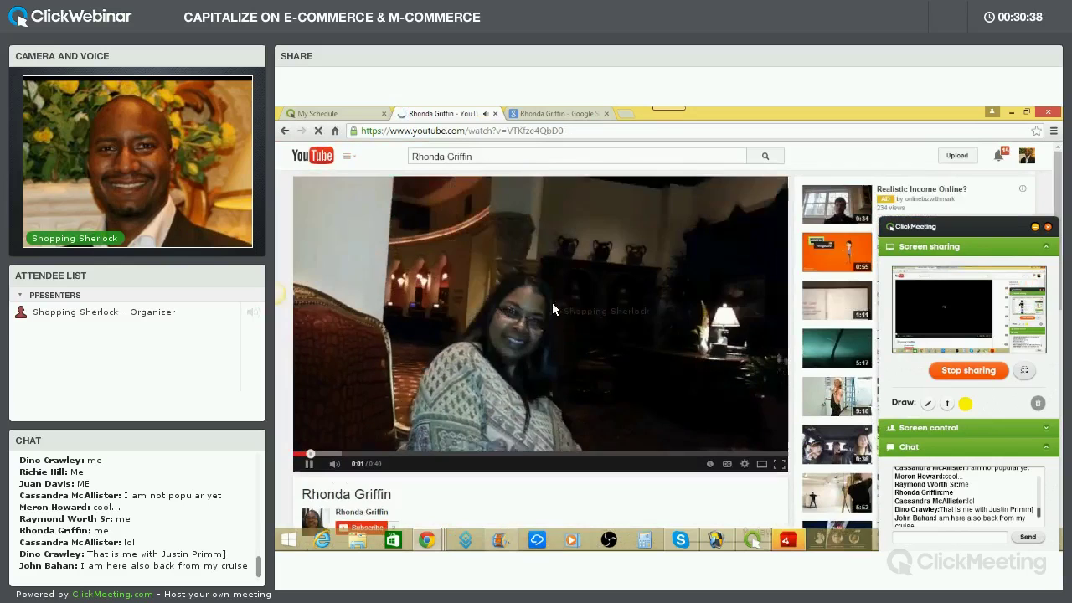
pyautogui.scroll(-1, 645, 312)
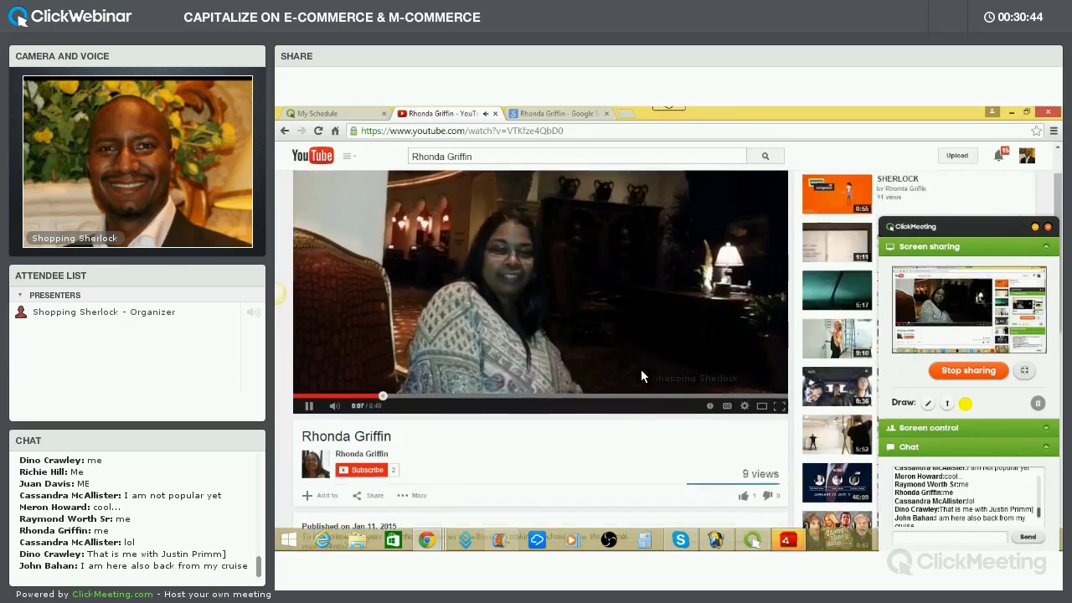
pyautogui.scroll(-1, 641, 370)
pyautogui.scroll(-1, 641, 375)
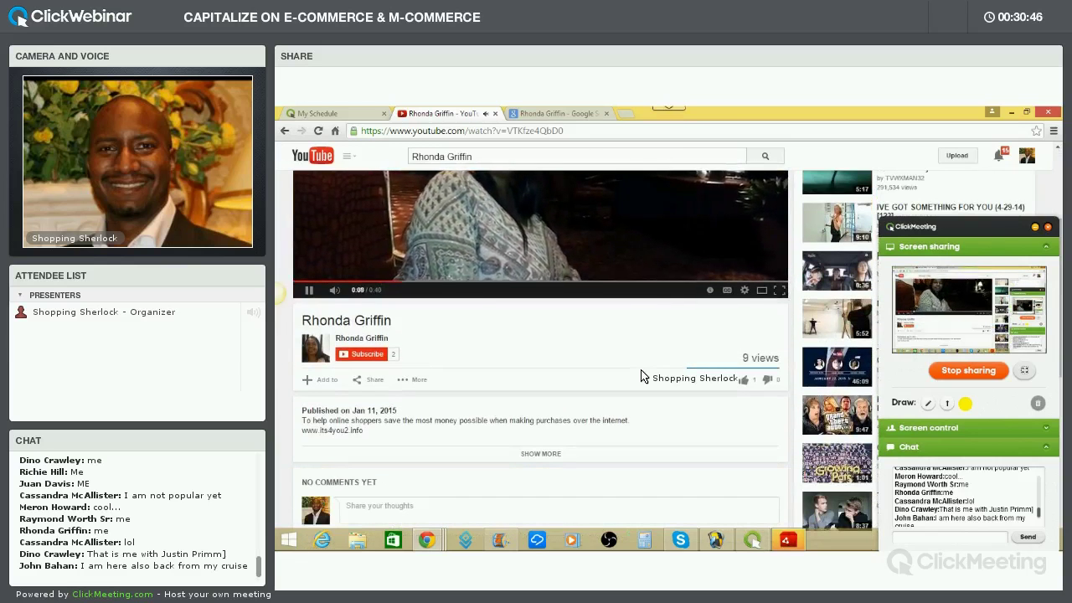
pyautogui.scroll(2, 642, 375)
pyautogui.scroll(1, 603, 363)
pyautogui.click(552, 353)
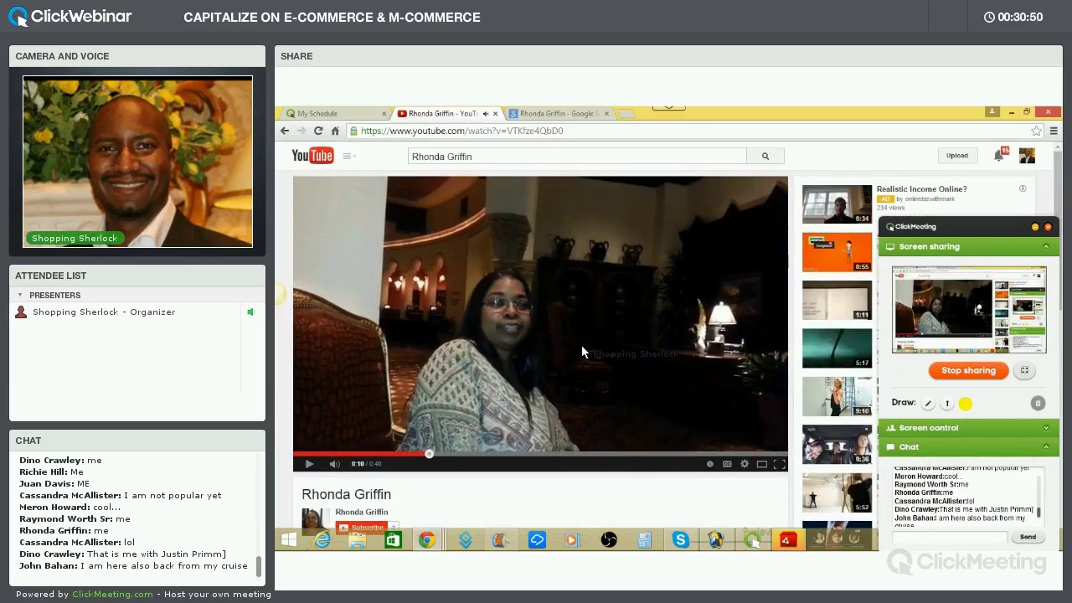
pyautogui.scroll(-3, 577, 350)
pyautogui.scroll(3, 603, 362)
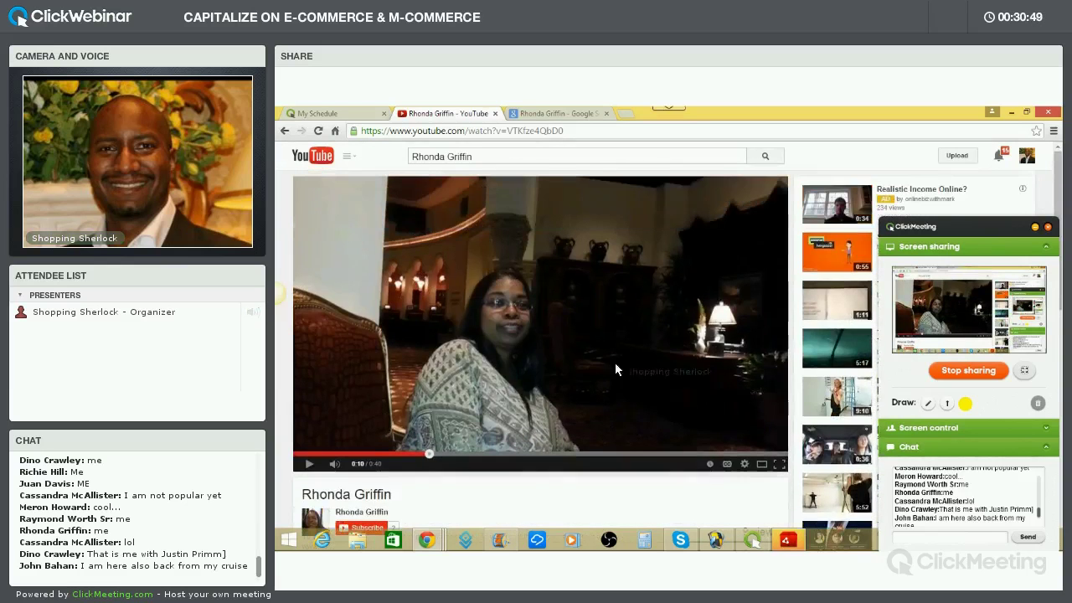
# Jump the chat to its latest messages, then browse the search results back to the top
pyautogui.click(1038, 517)
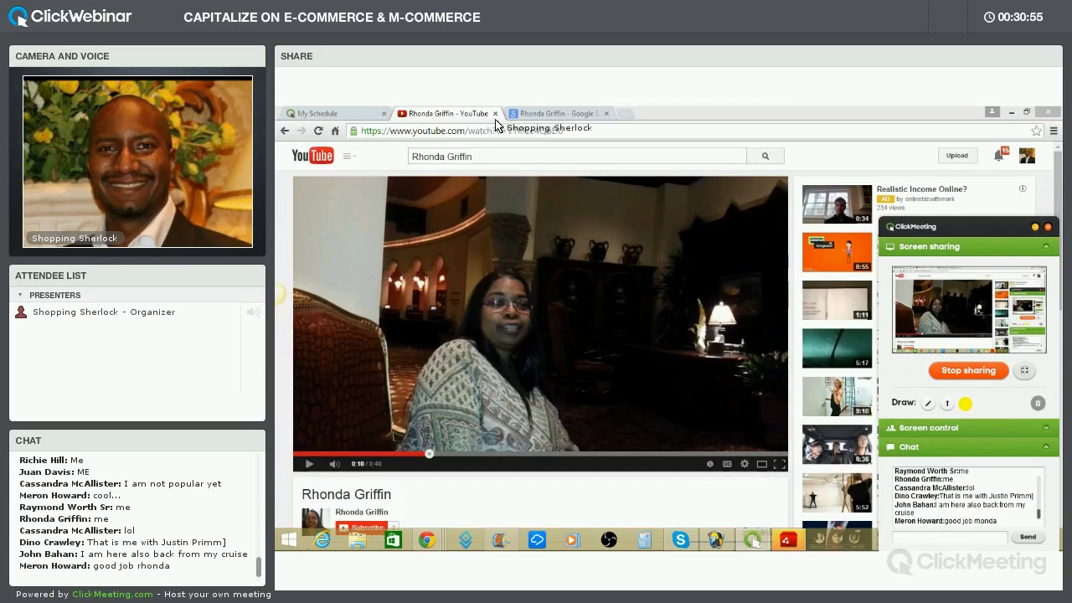
pyautogui.click(286, 131)
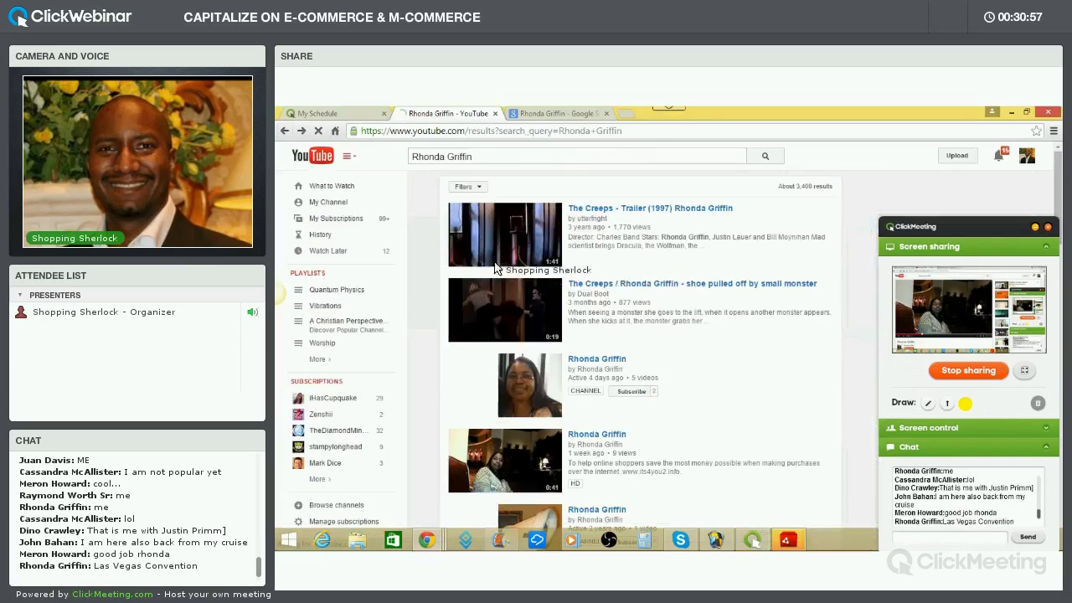
pyautogui.scroll(-3, 611, 325)
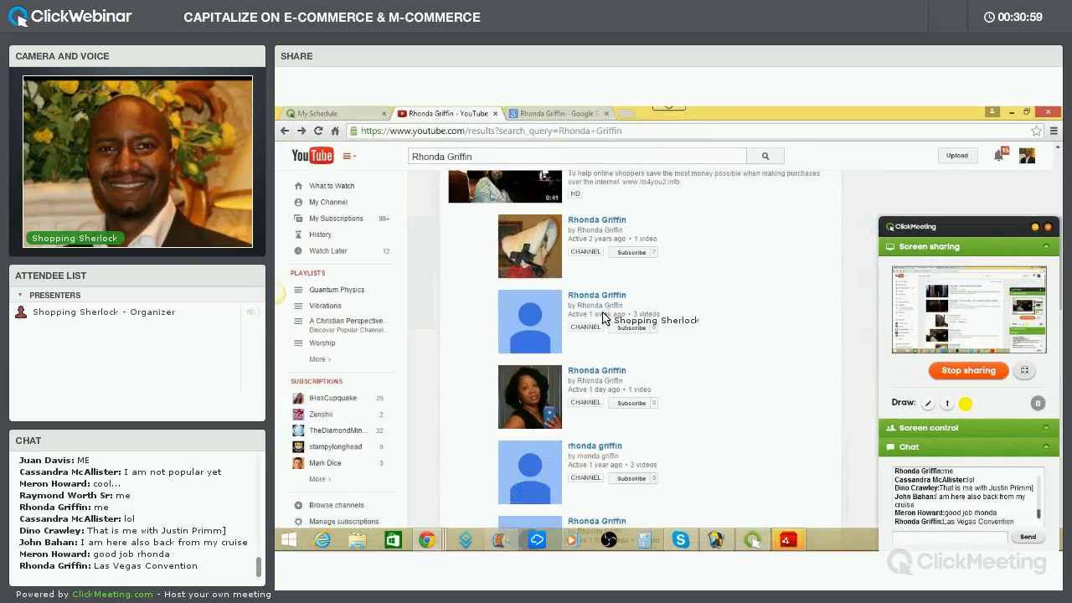
pyautogui.scroll(-1, 609, 322)
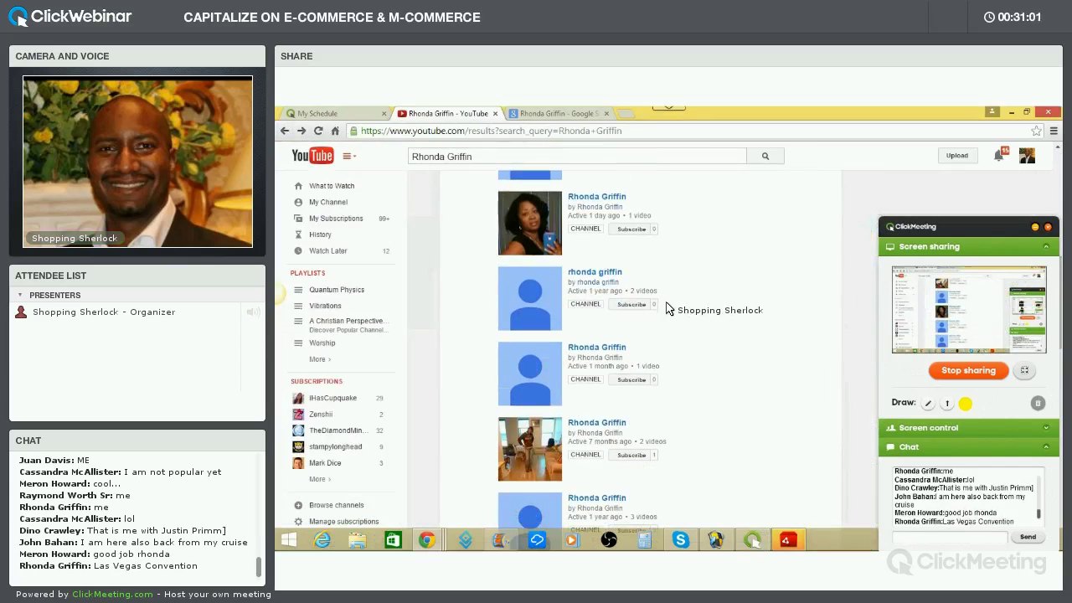
pyautogui.scroll(-5, 635, 325)
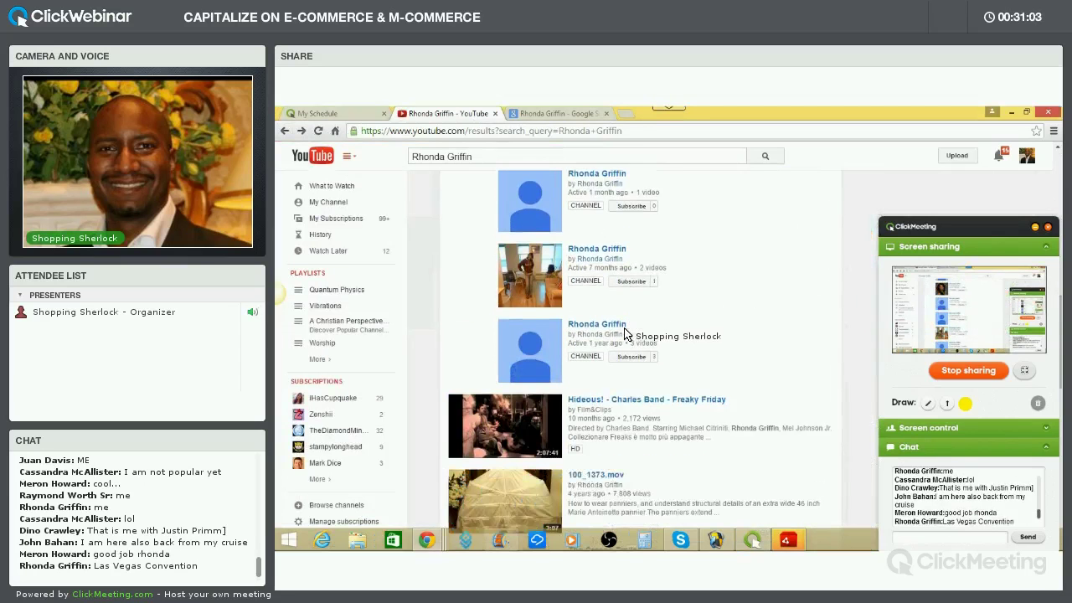
pyautogui.scroll(-6, 624, 334)
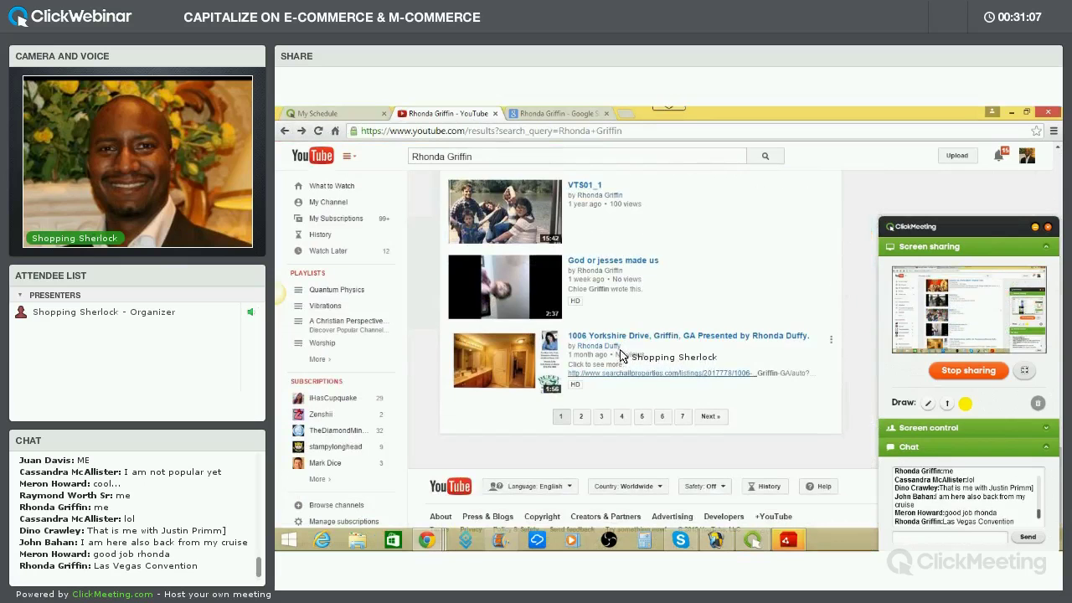
pyautogui.scroll(8, 620, 359)
pyautogui.scroll(5, 623, 352)
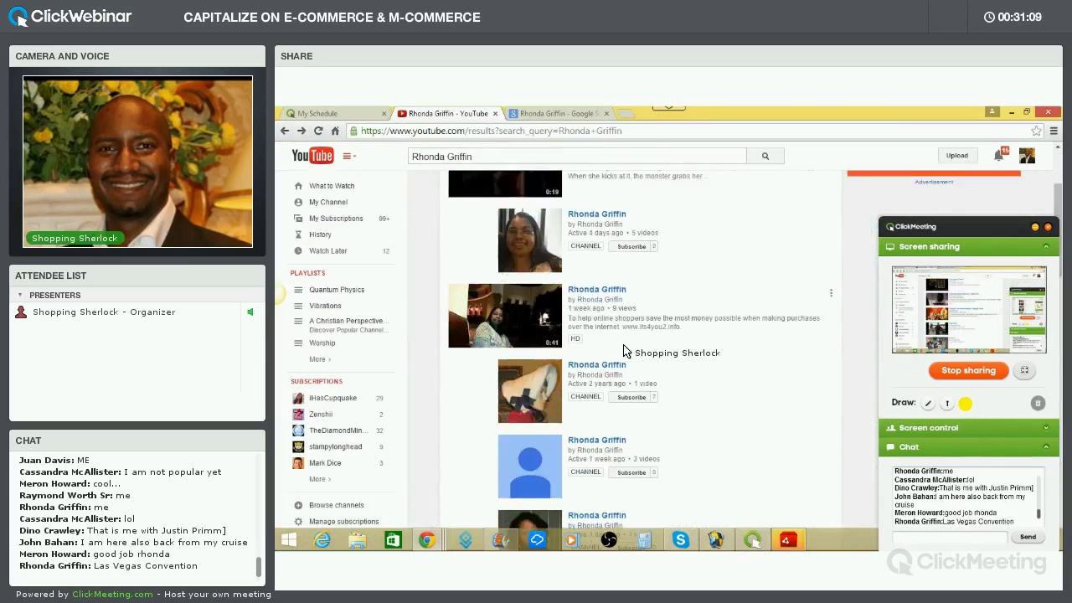
pyautogui.scroll(-2, 627, 352)
pyautogui.scroll(-4, 627, 352)
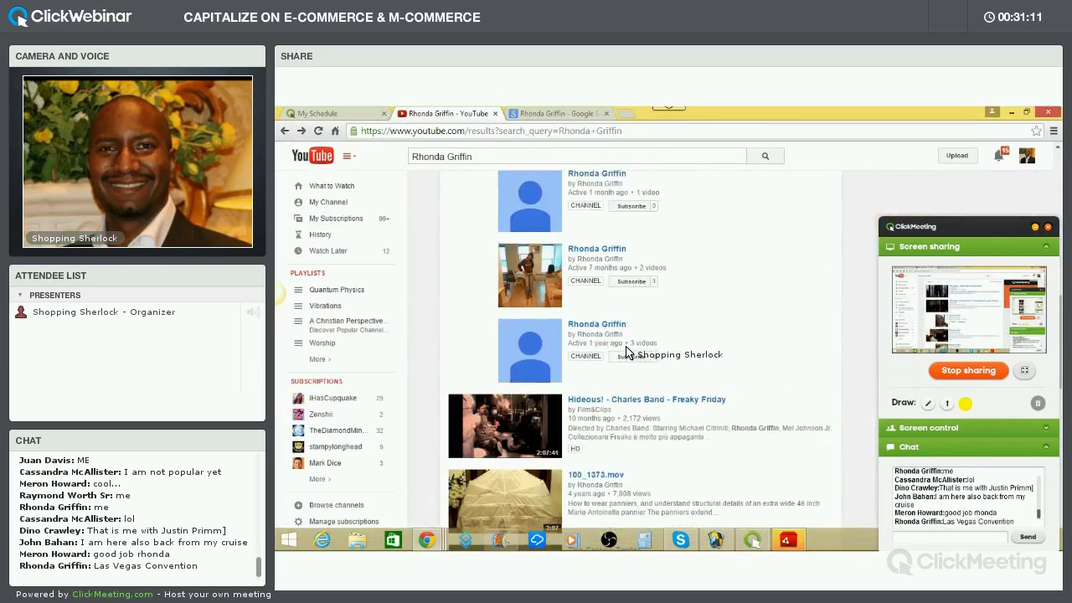
pyautogui.scroll(3, 630, 353)
pyautogui.scroll(3, 631, 354)
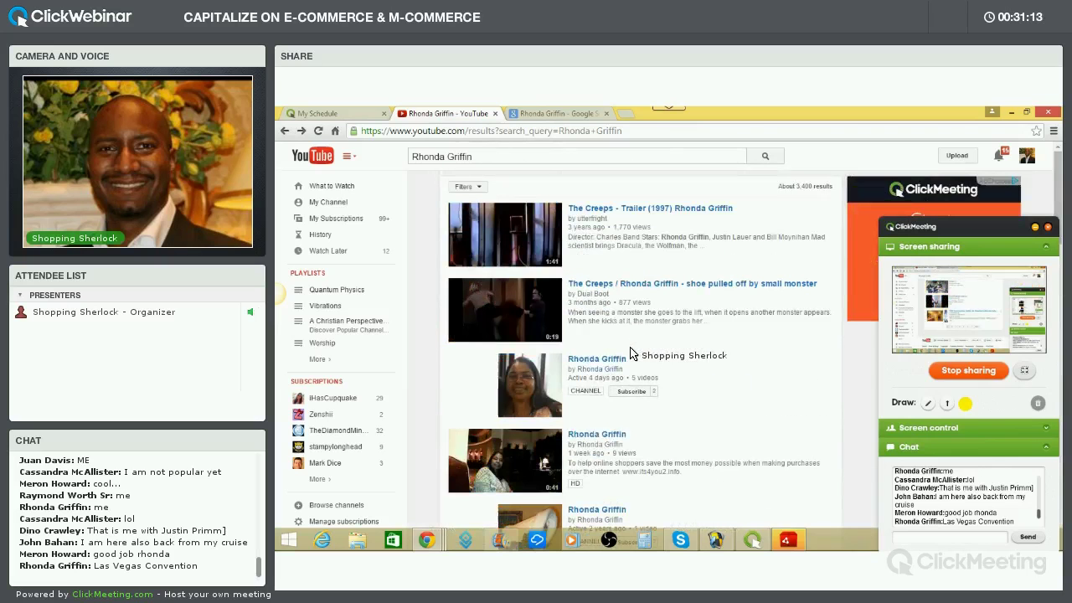
# On the Google tab, replace the query with 'Shopping Sherlock' and search
pyautogui.click(555, 114)
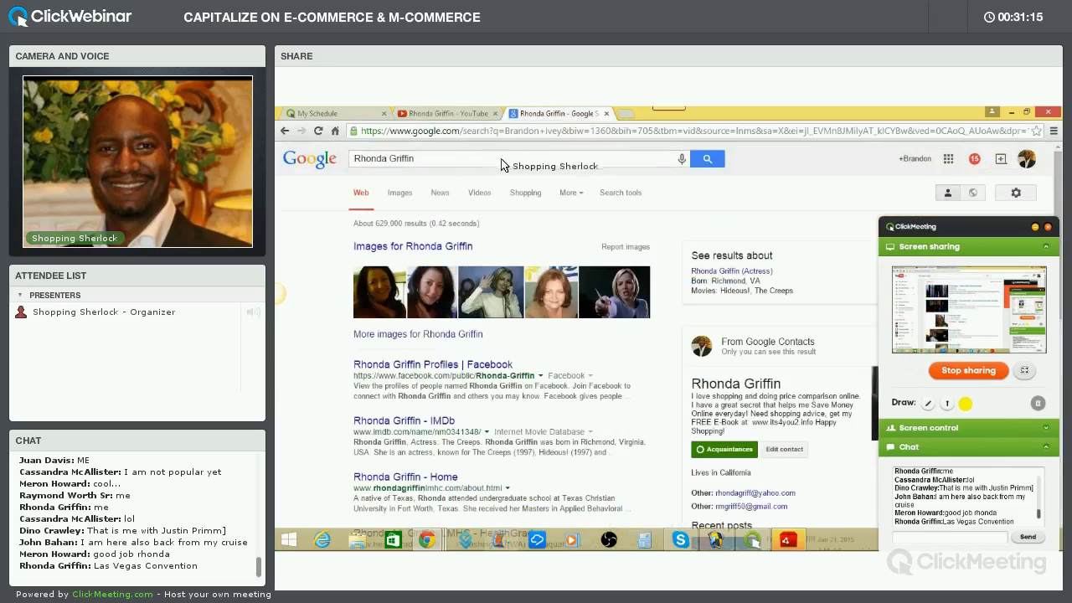
pyautogui.moveTo(418, 160); pyautogui.dragTo(350, 160)
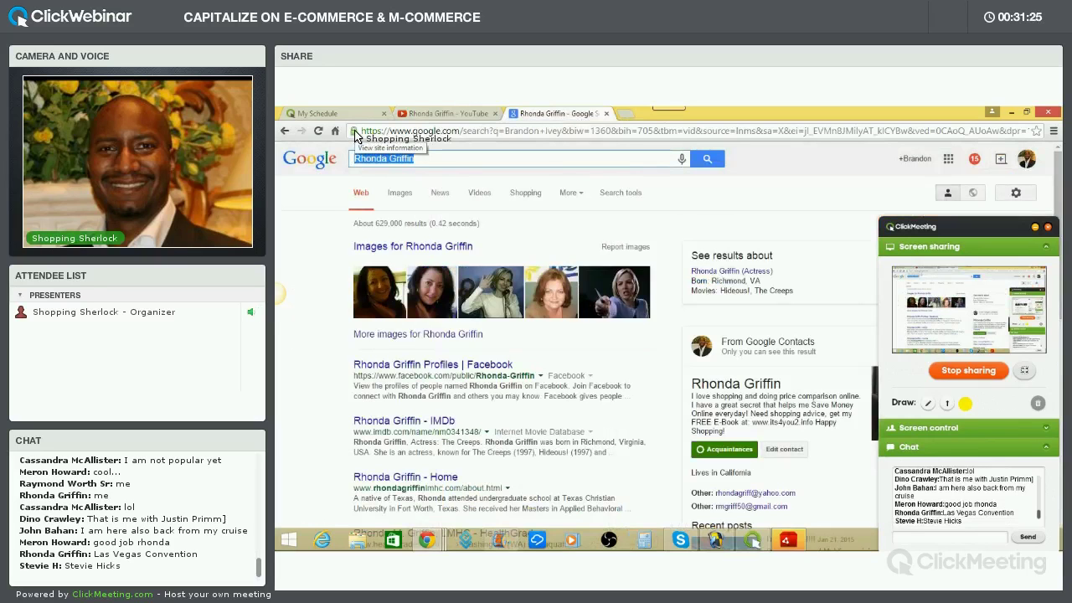
pyautogui.write('Shopping ')
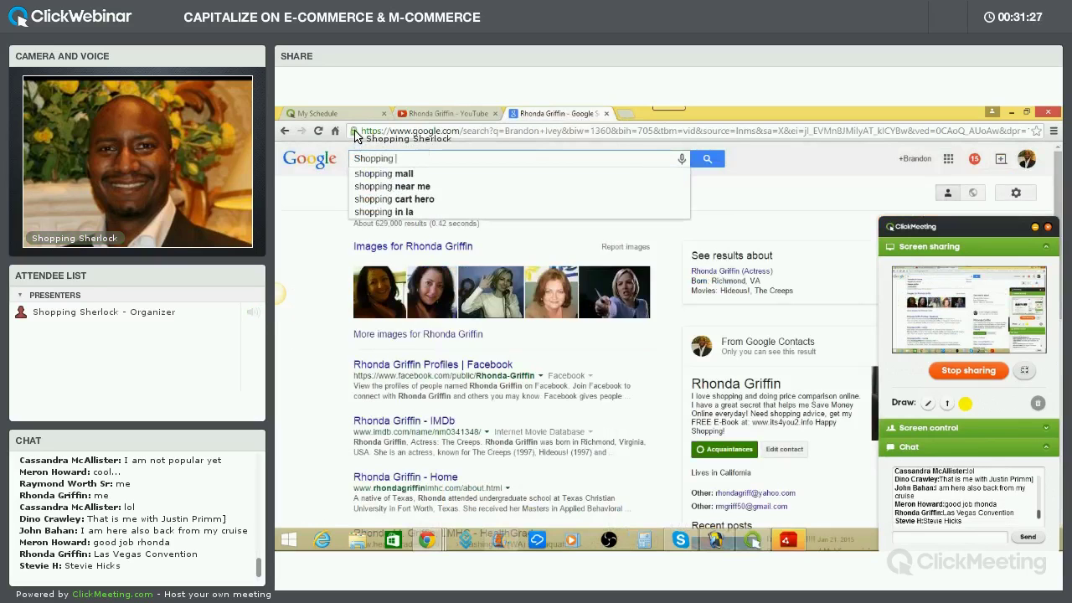
pyautogui.write('Sherlock')
pyautogui.press('Return')
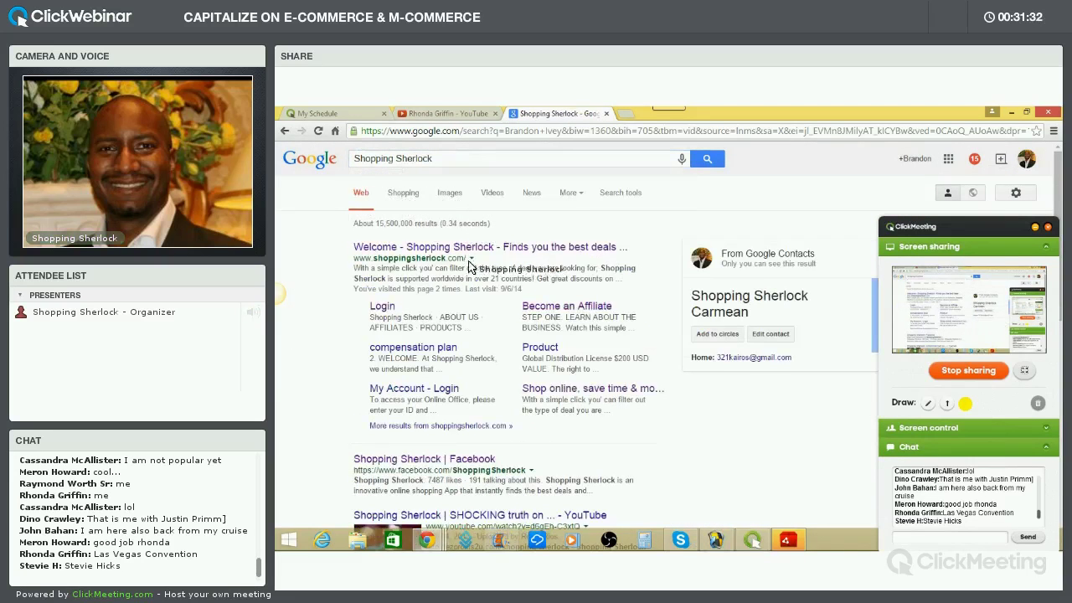
# Scroll the roughly 15,500,000 Shopping Sherlock results down to the related searches
pyautogui.scroll(-3, 478, 298)
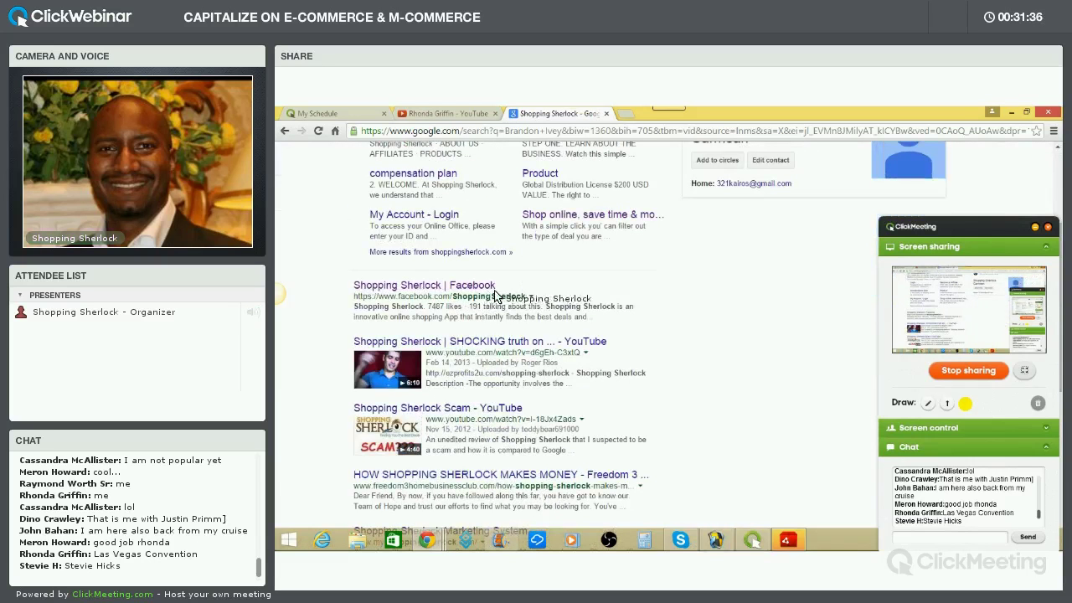
pyautogui.scroll(-1, 477, 298)
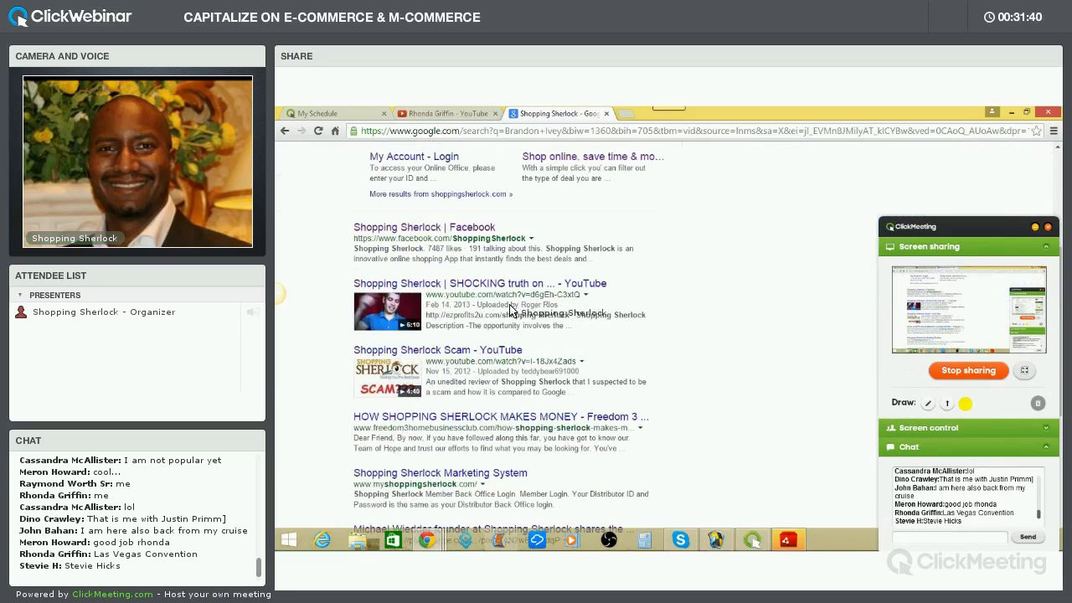
pyautogui.scroll(-1, 470, 317)
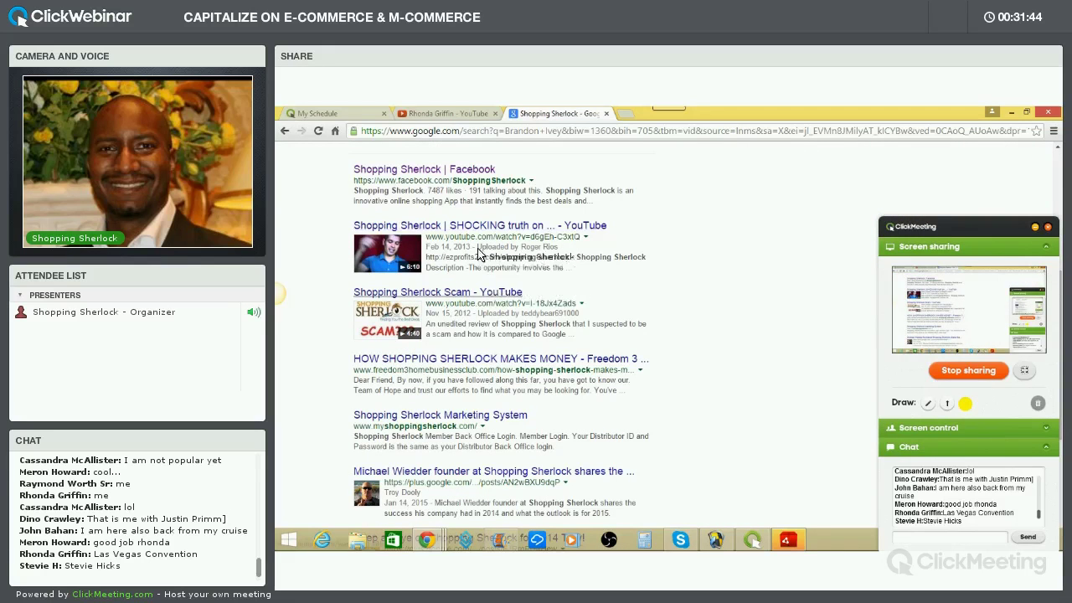
pyautogui.scroll(-1, 494, 316)
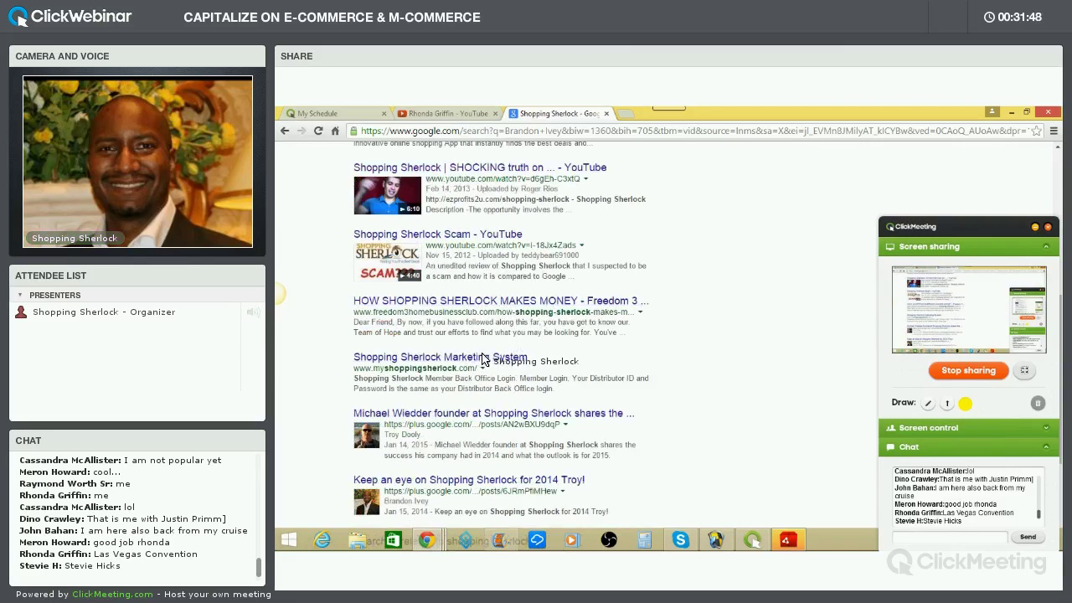
pyautogui.scroll(-1, 479, 354)
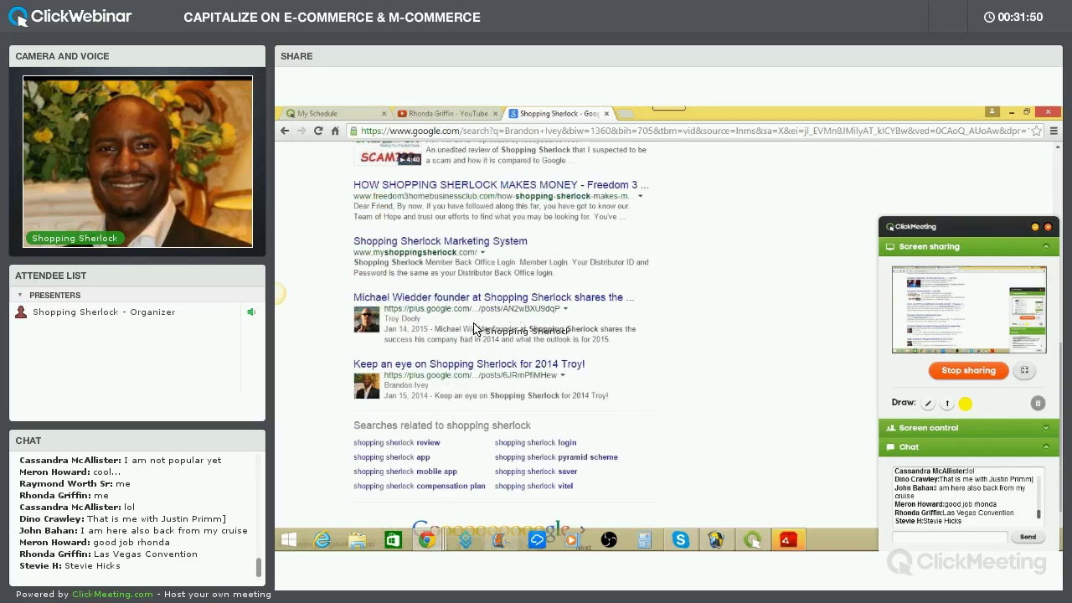
pyautogui.scroll(-1, 452, 316)
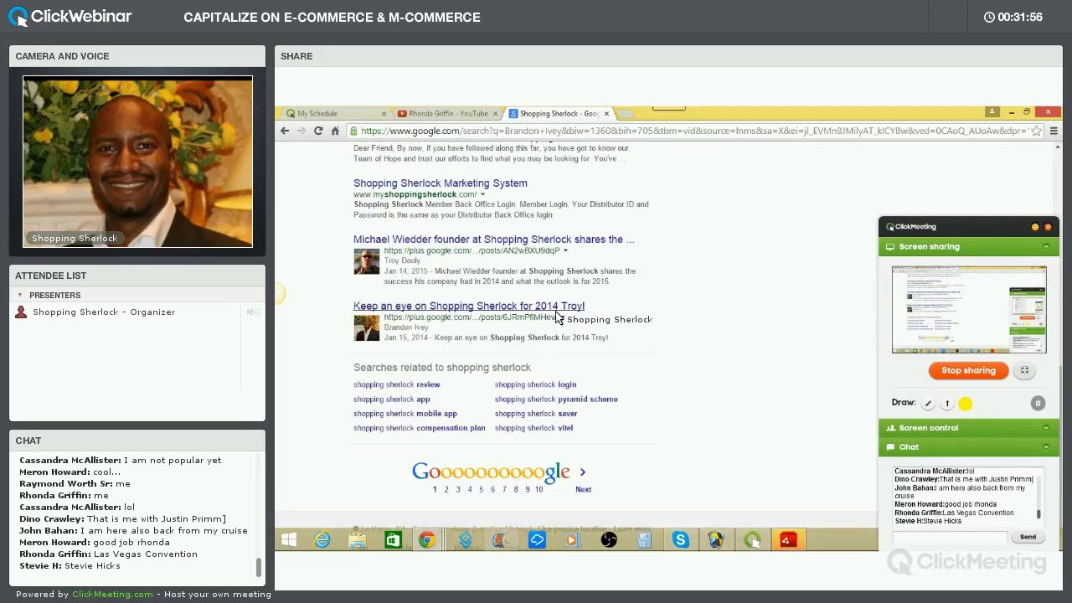
pyautogui.scroll(2, 421, 338)
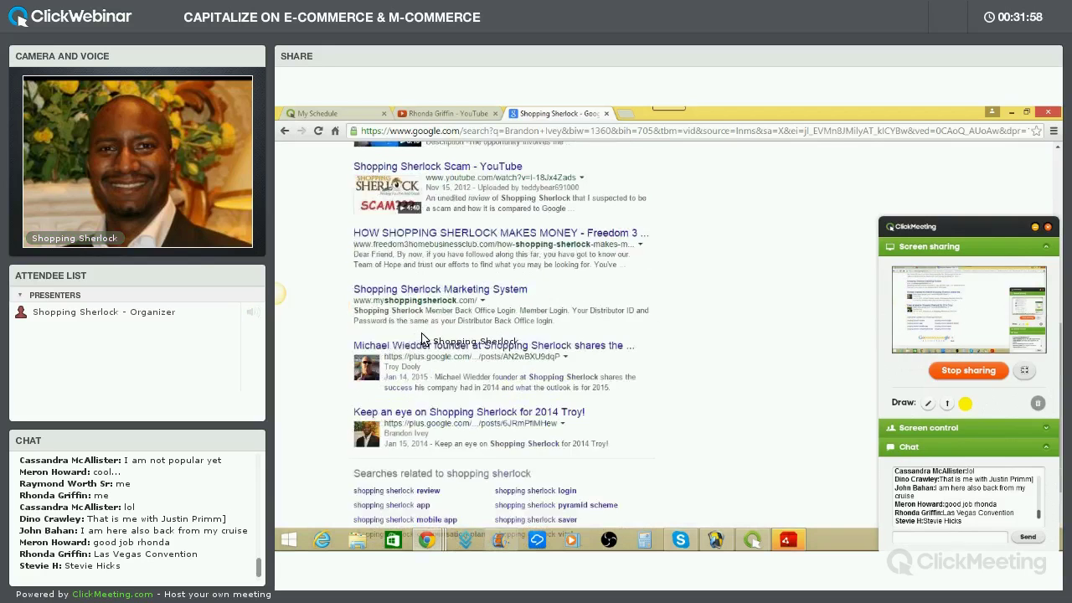
pyautogui.scroll(5, 421, 338)
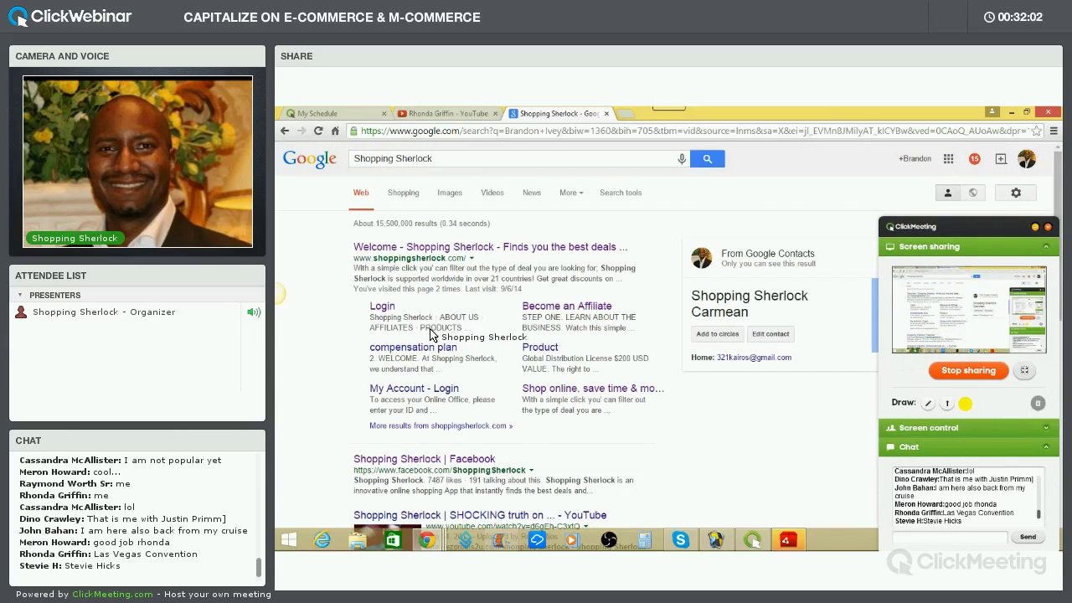
pyautogui.scroll(-1, 431, 333)
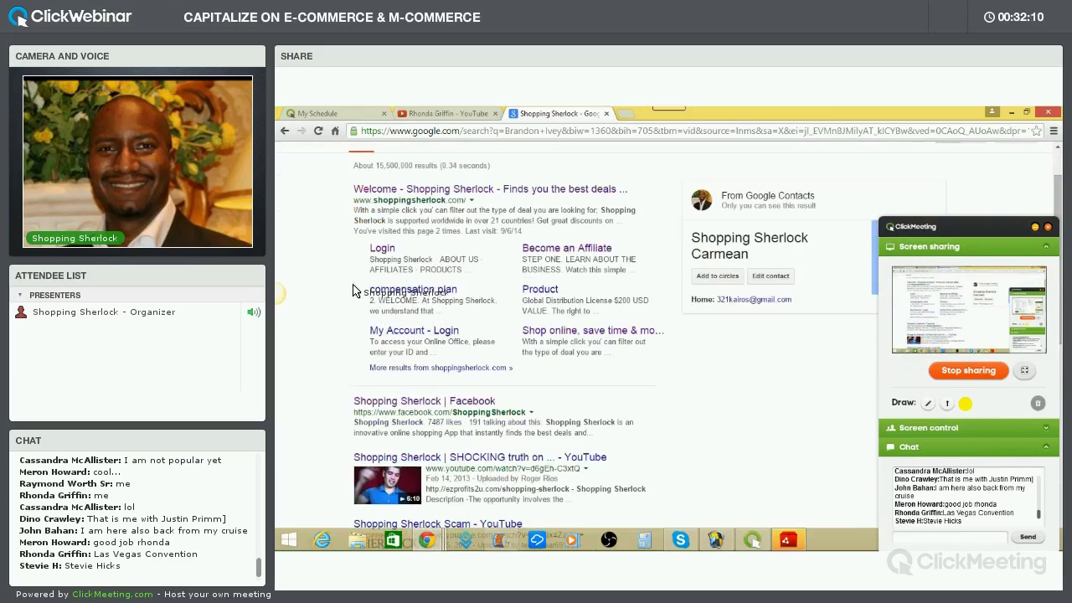
pyautogui.scroll(1, 374, 271)
pyautogui.scroll(-8, 377, 277)
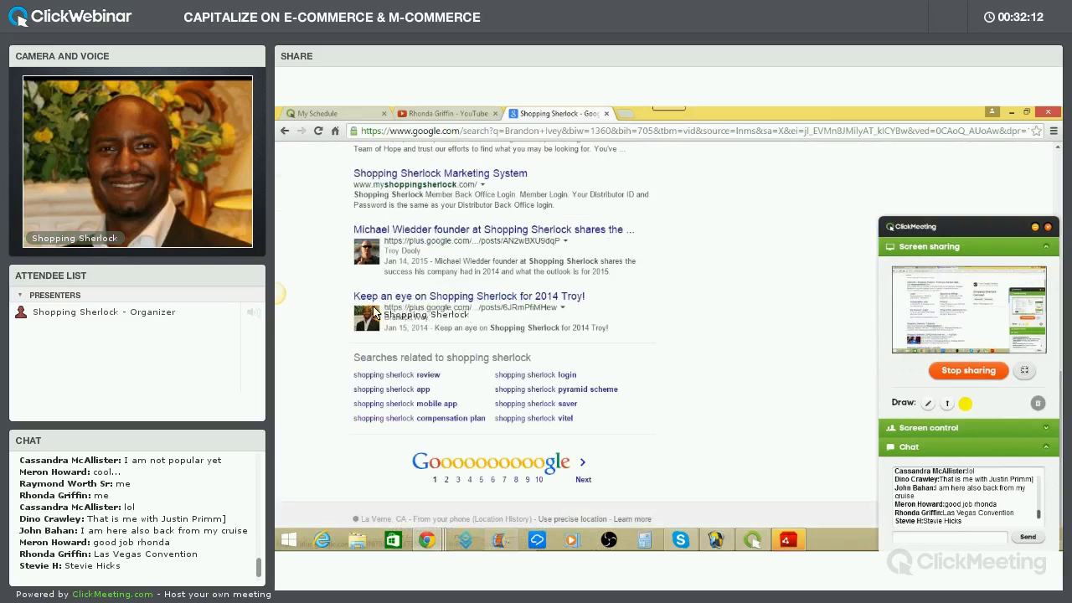
pyautogui.scroll(10, 423, 318)
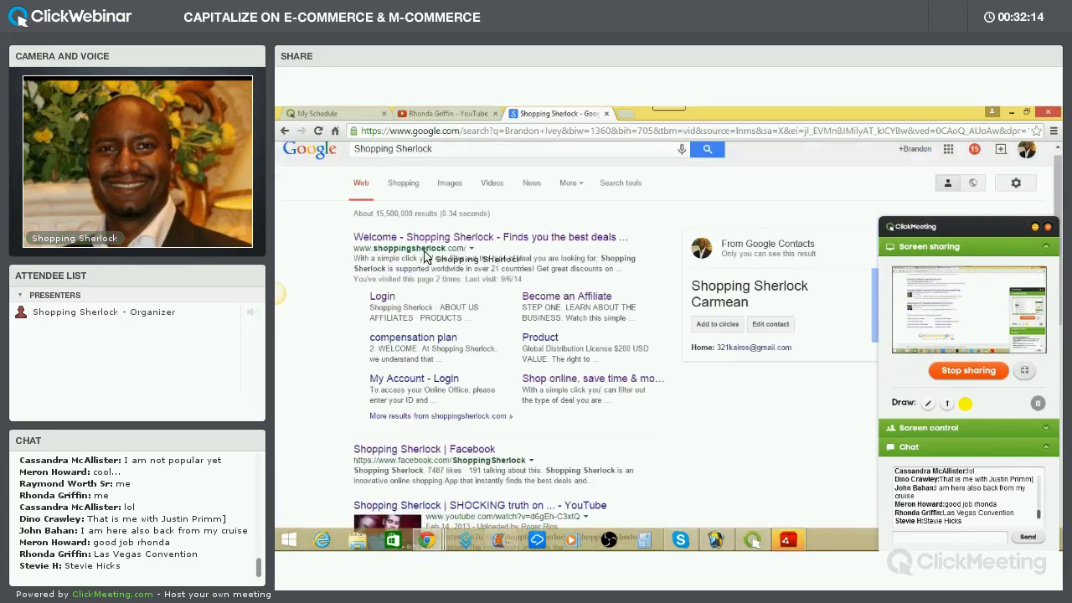
pyautogui.scroll(-4, 444, 249)
pyautogui.scroll(-3, 444, 250)
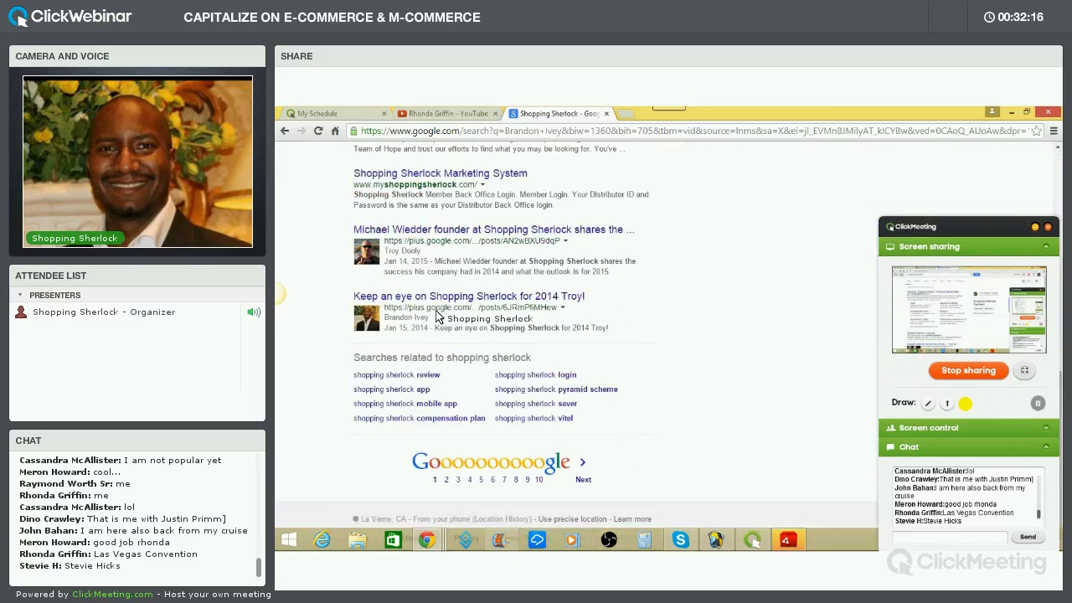
# Open page 2 of the Google results for Shopping Sherlock
pyautogui.click(447, 481)
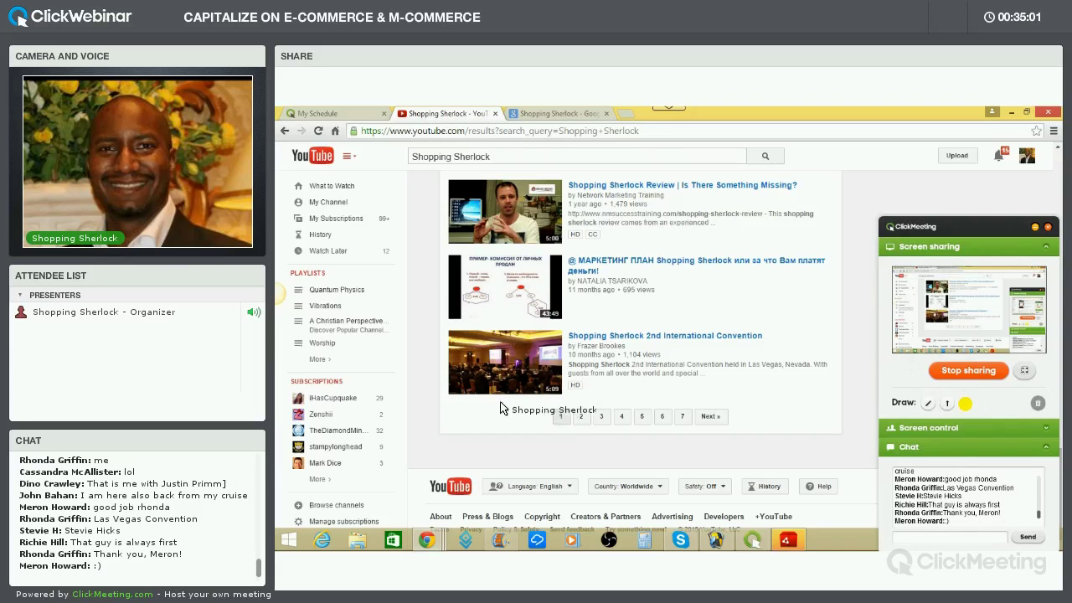
# Go to page 2 of the YouTube results for Shopping Sherlock
pyautogui.scroll(10, 517, 411)
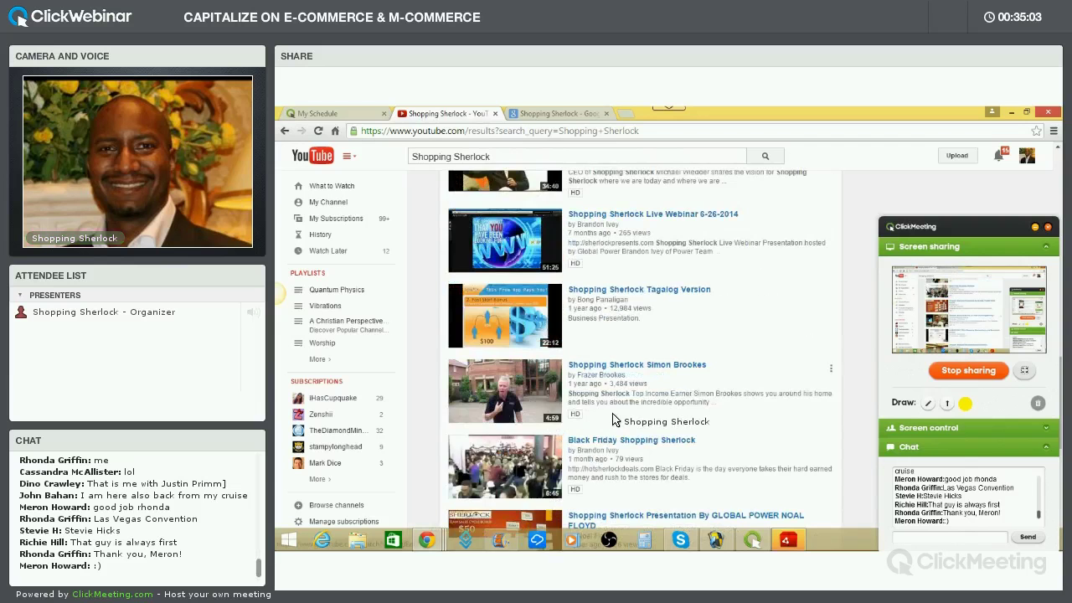
pyautogui.scroll(5, 616, 419)
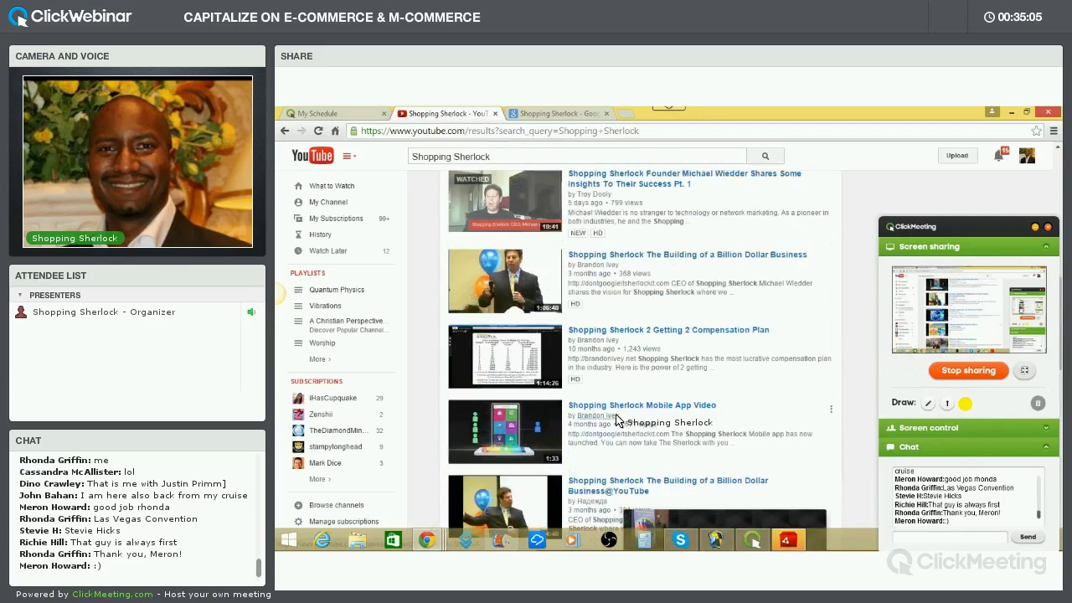
pyautogui.scroll(-15, 616, 422)
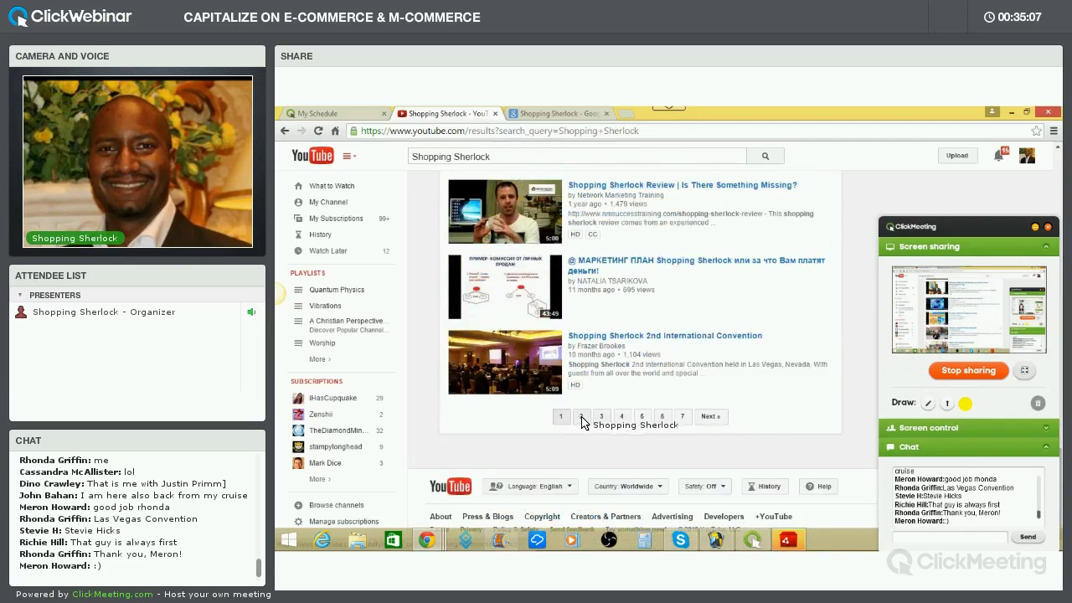
pyautogui.click(581, 418)
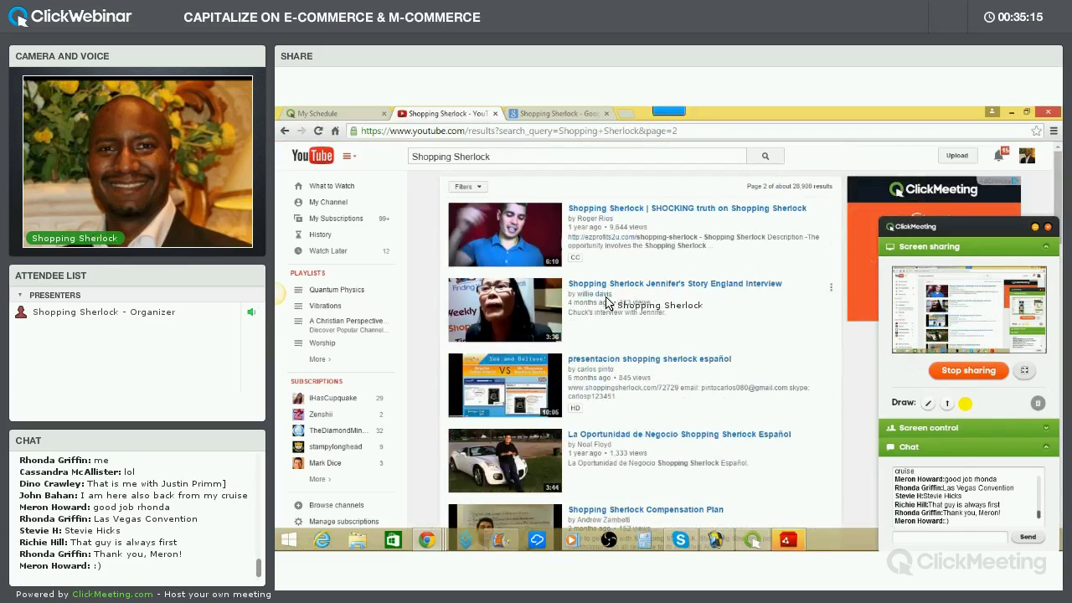
# Scroll page 2 down to the pagination bar at its end
pyautogui.scroll(-1, 608, 335)
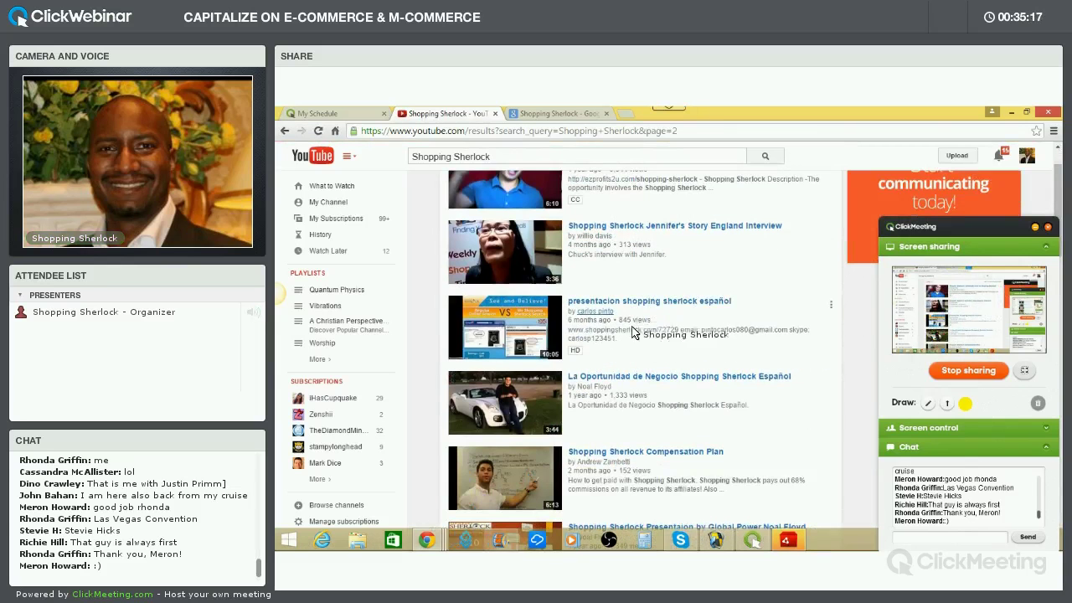
pyautogui.scroll(-2, 603, 345)
pyautogui.scroll(-1, 596, 355)
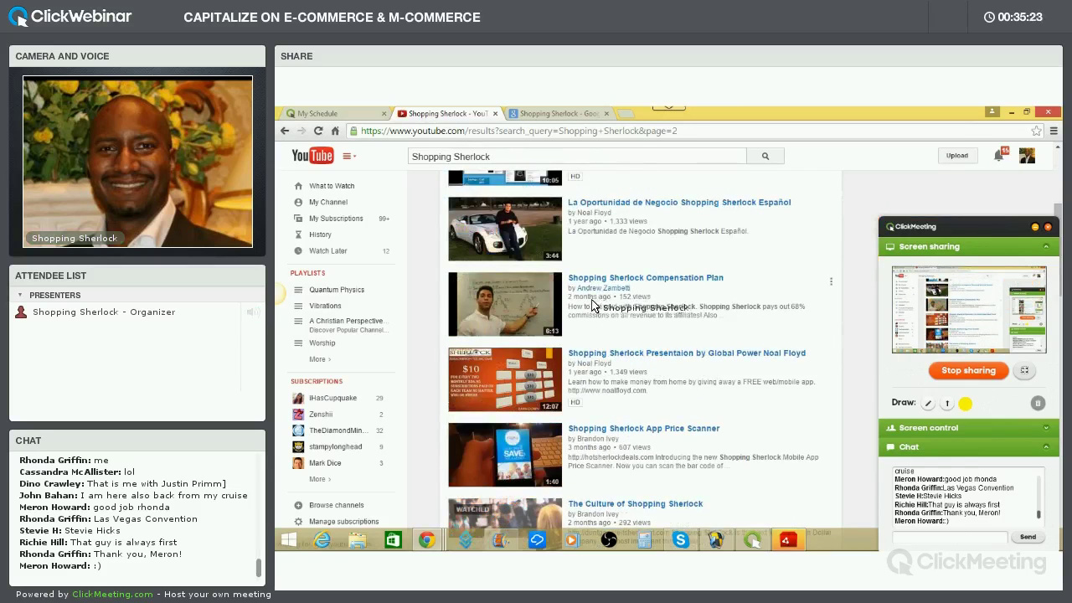
pyautogui.scroll(-3, 593, 302)
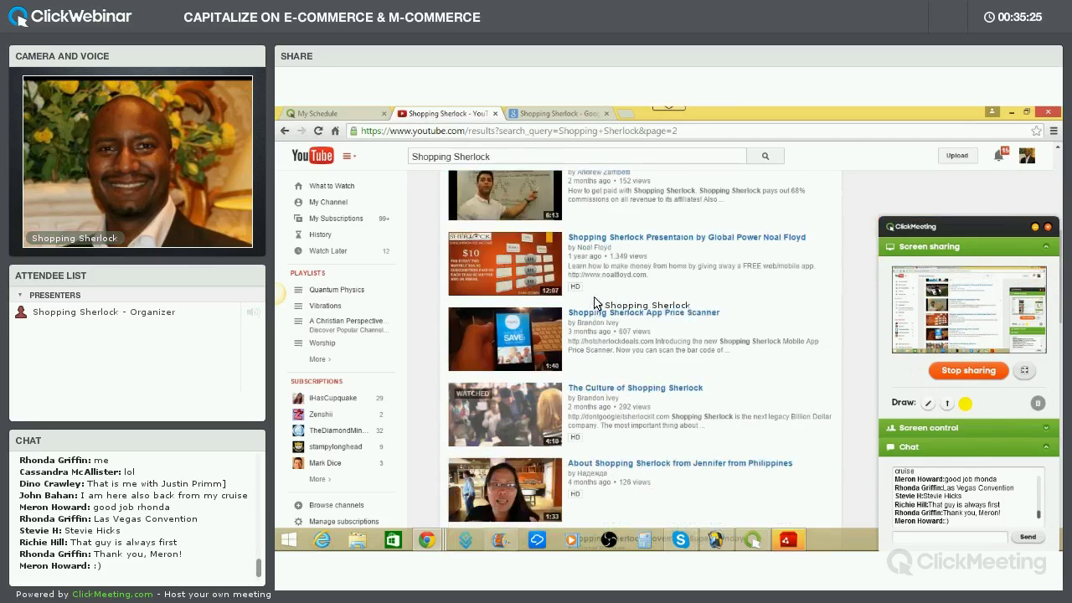
pyautogui.scroll(-1, 607, 337)
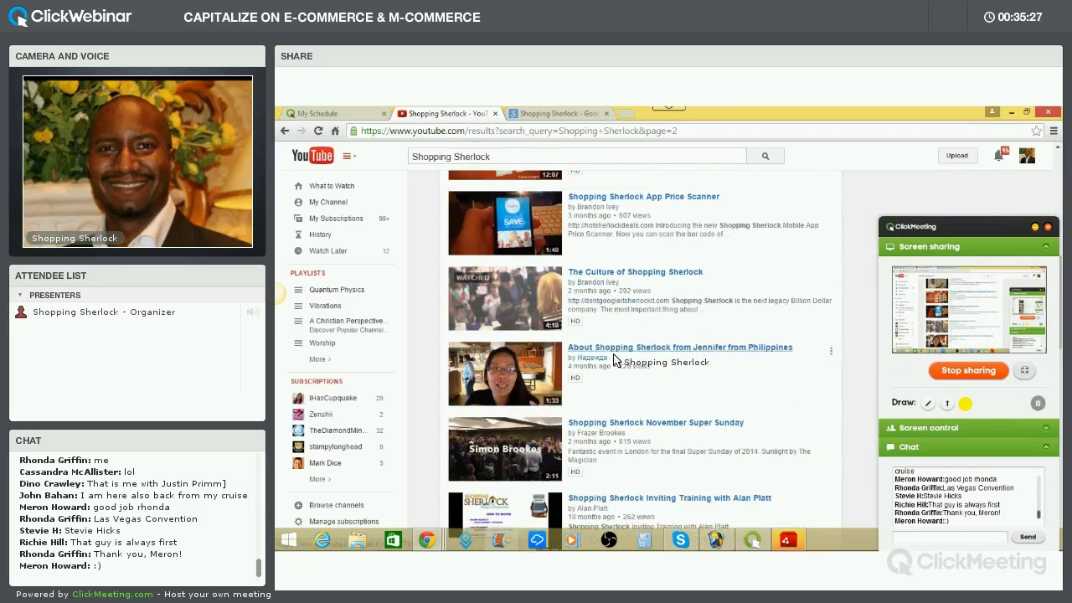
pyautogui.scroll(-1, 587, 337)
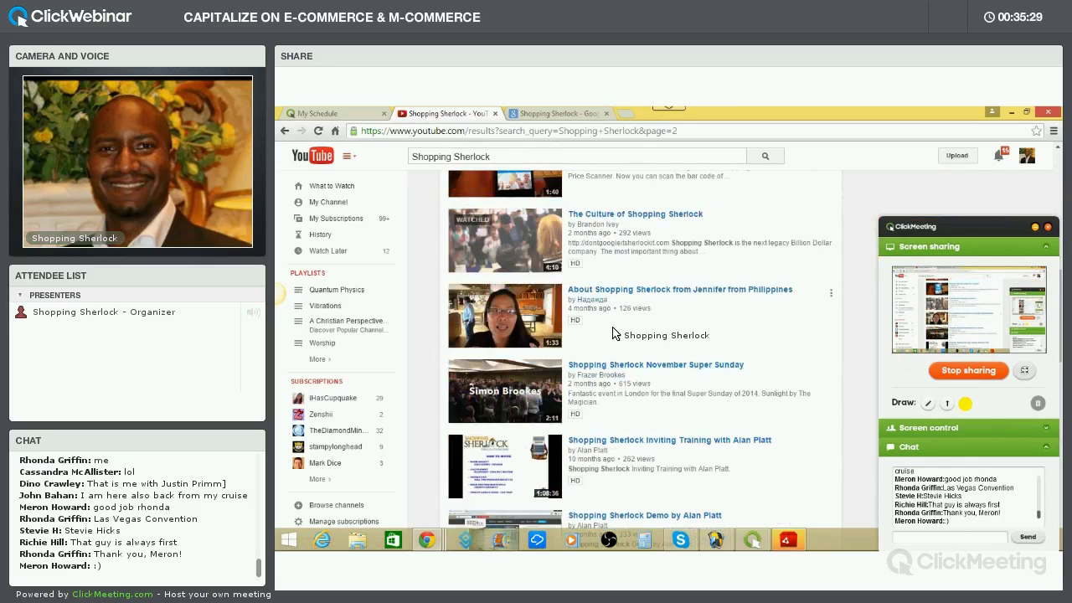
pyautogui.scroll(-4, 611, 338)
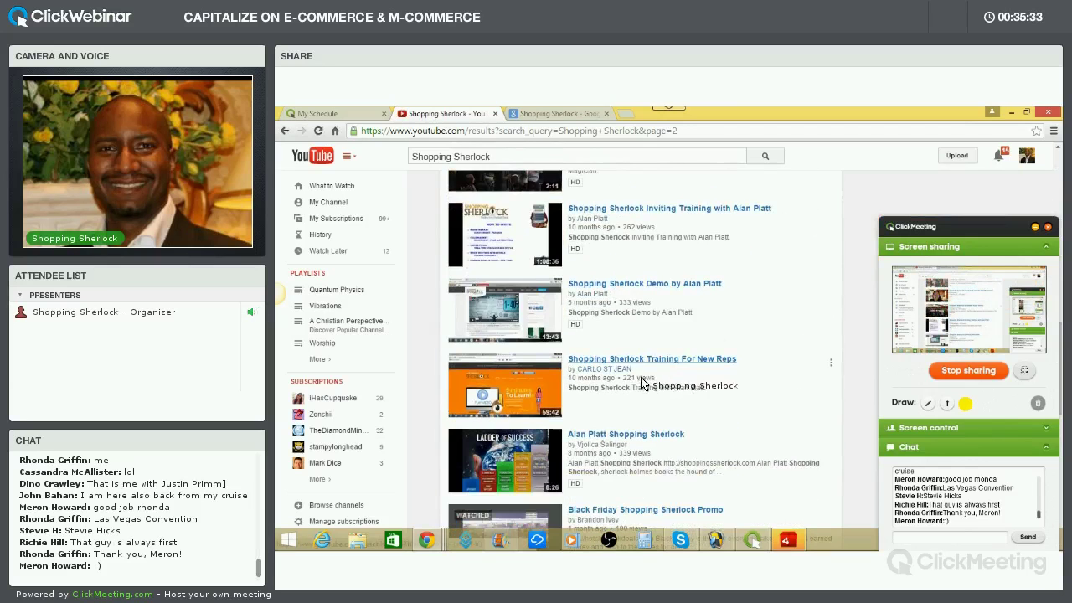
pyautogui.scroll(-2, 620, 361)
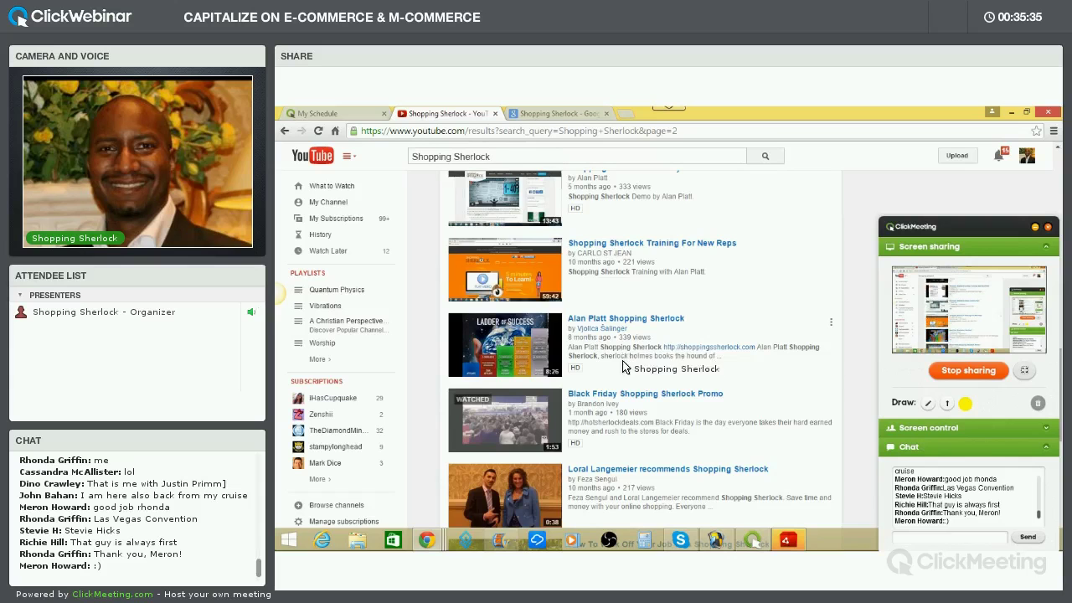
pyautogui.scroll(-2, 632, 368)
pyautogui.scroll(-1, 639, 383)
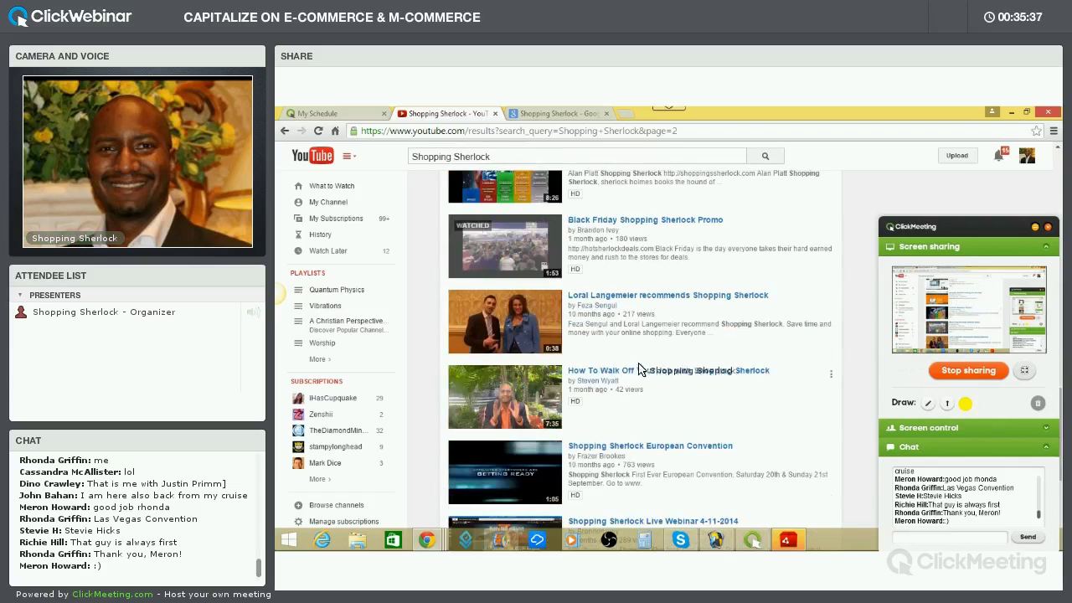
pyautogui.scroll(-5, 636, 359)
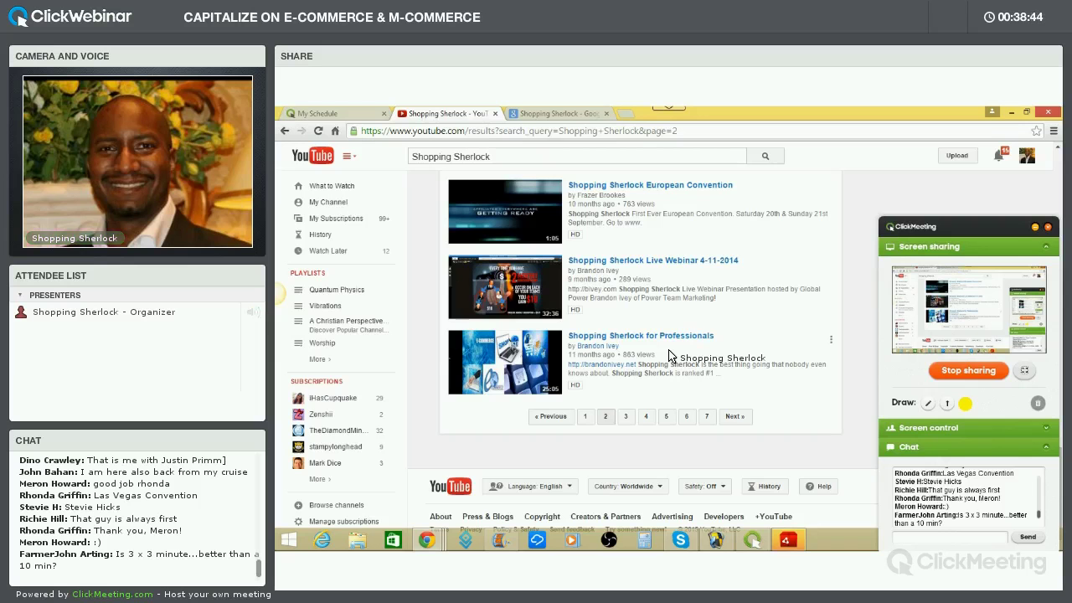
# Open the host's channel via My Channel, showing 1,710 subscribers and 521,111 views
pyautogui.scroll(15, 678, 299)
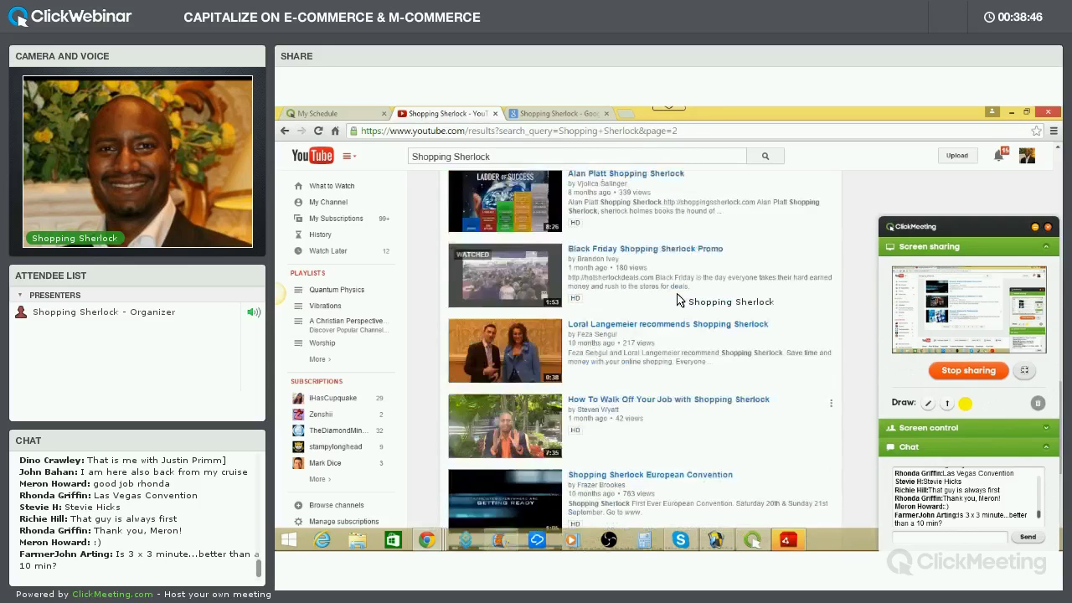
pyautogui.click(339, 206)
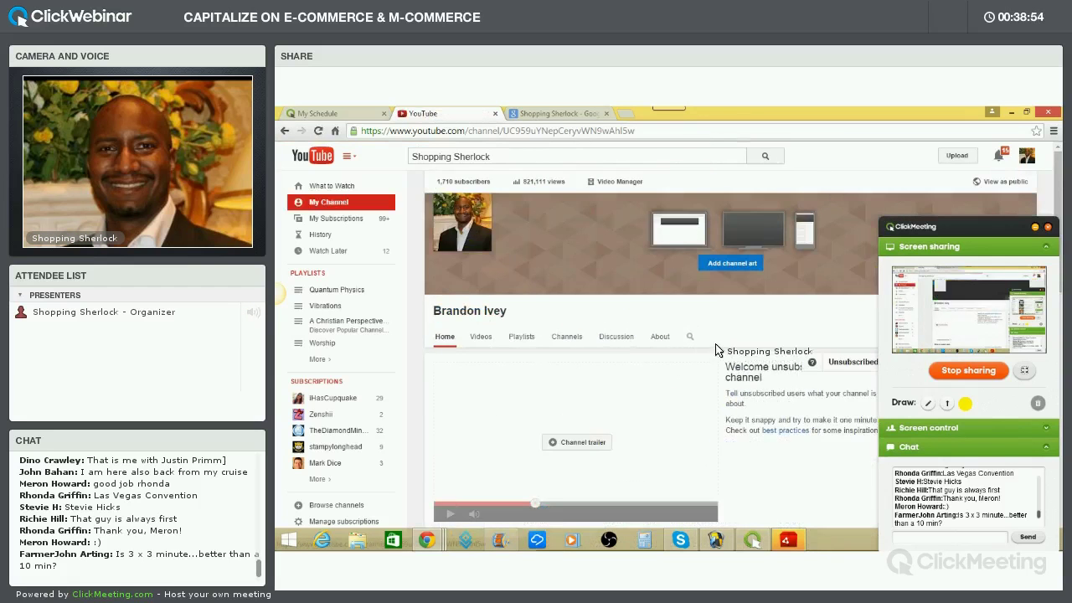
# Show the channel's playlists, minimize the sharing panel, and play 'How Rich People Think'
pyautogui.click(521, 337)
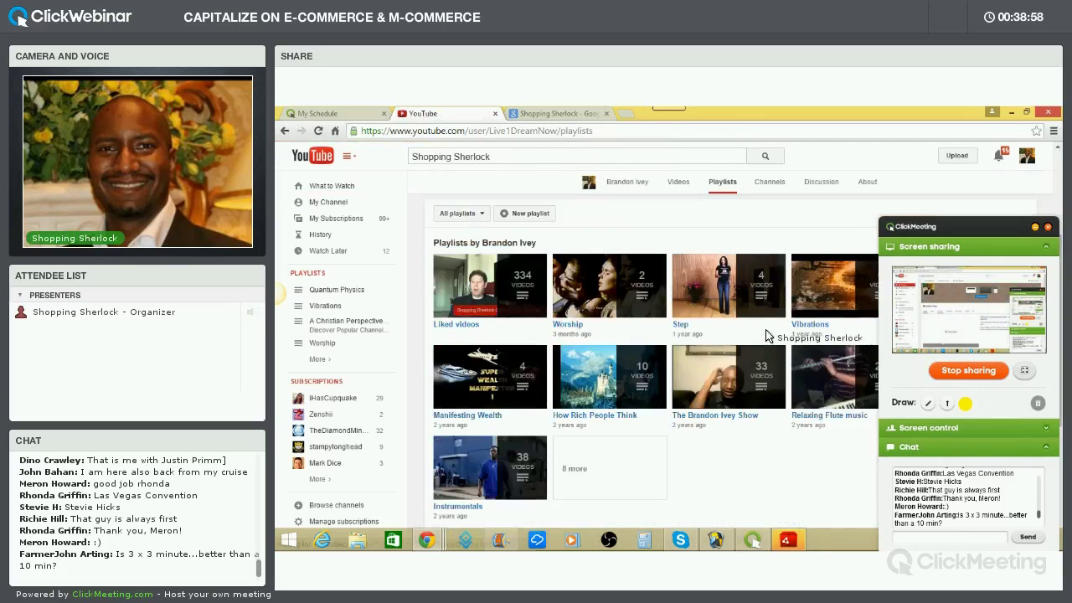
pyautogui.click(1034, 227)
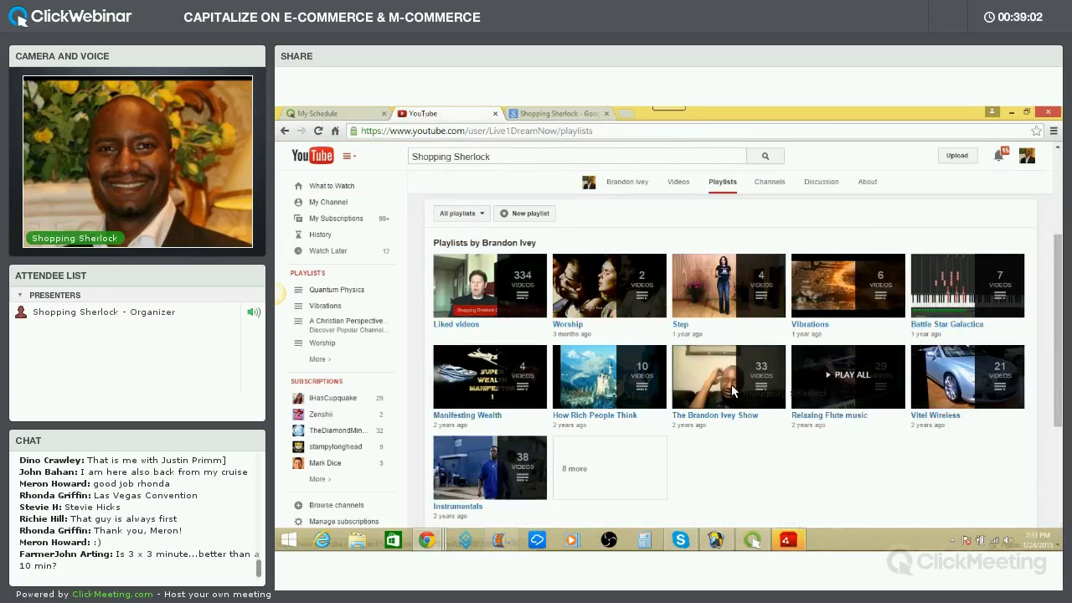
pyautogui.scroll(-2, 695, 393)
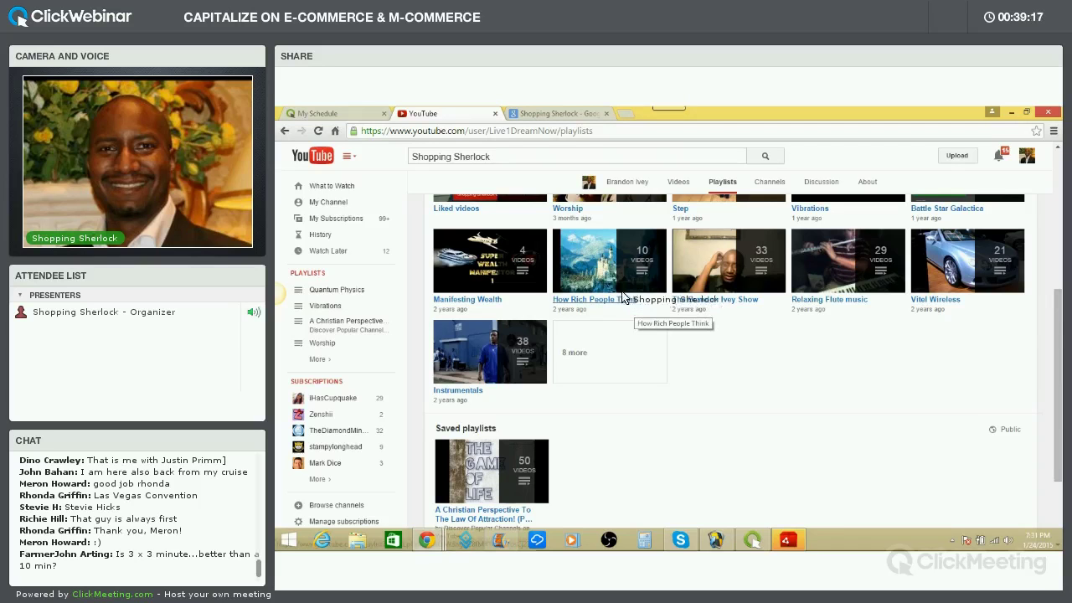
pyautogui.click(593, 265)
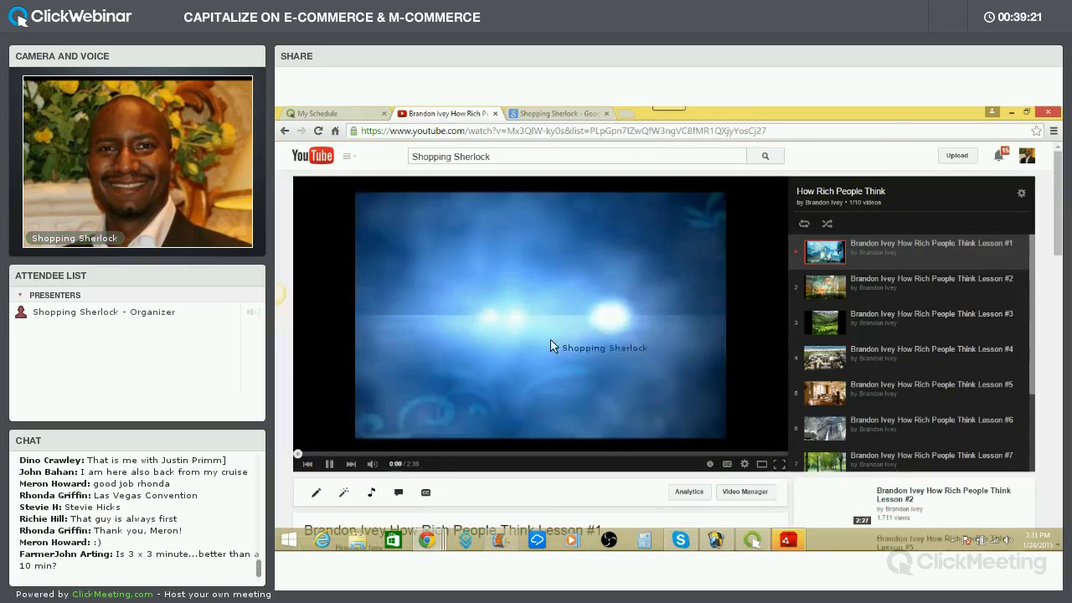
pyautogui.click(353, 453)
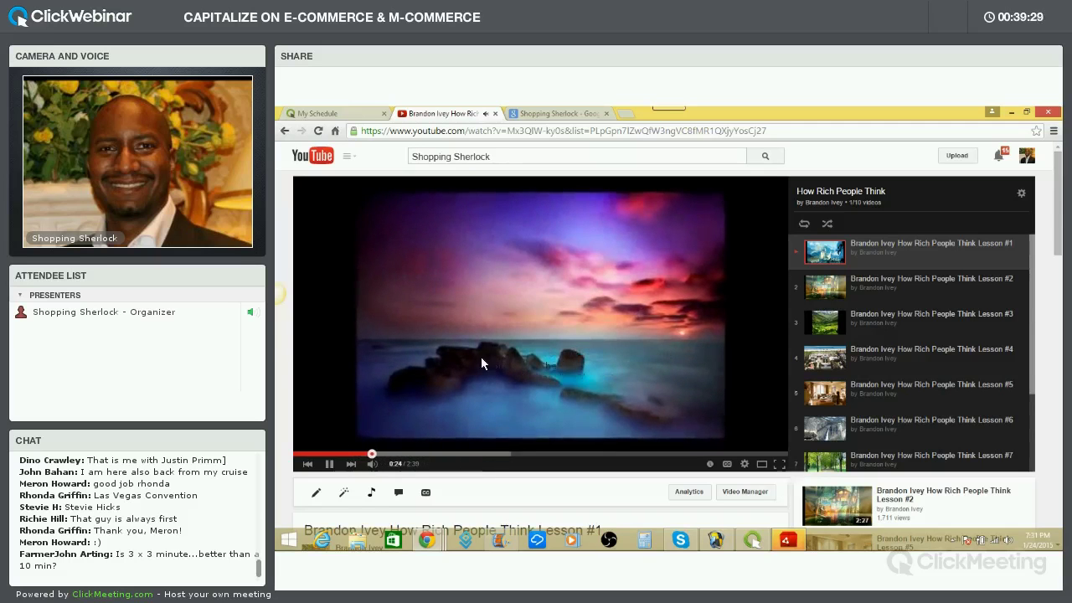
pyautogui.click(545, 356)
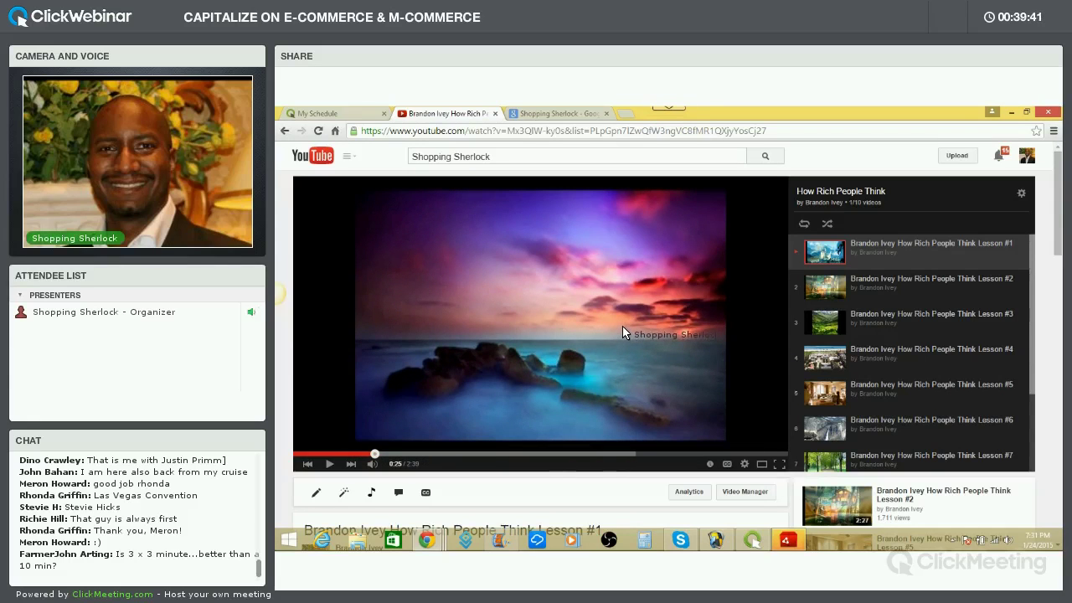
pyautogui.scroll(-3, 705, 348)
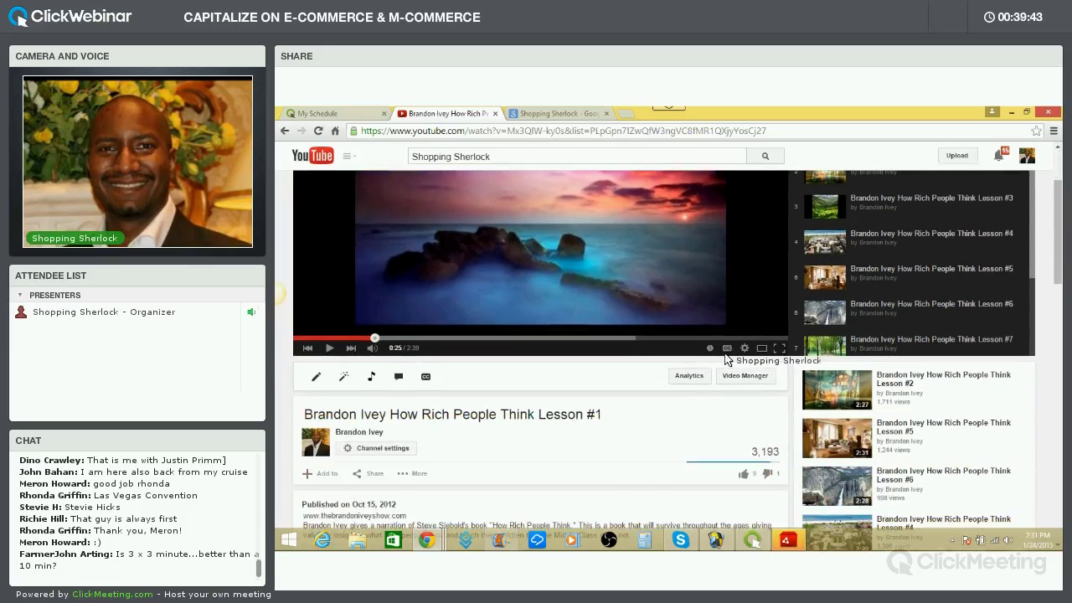
pyautogui.scroll(-2, 615, 301)
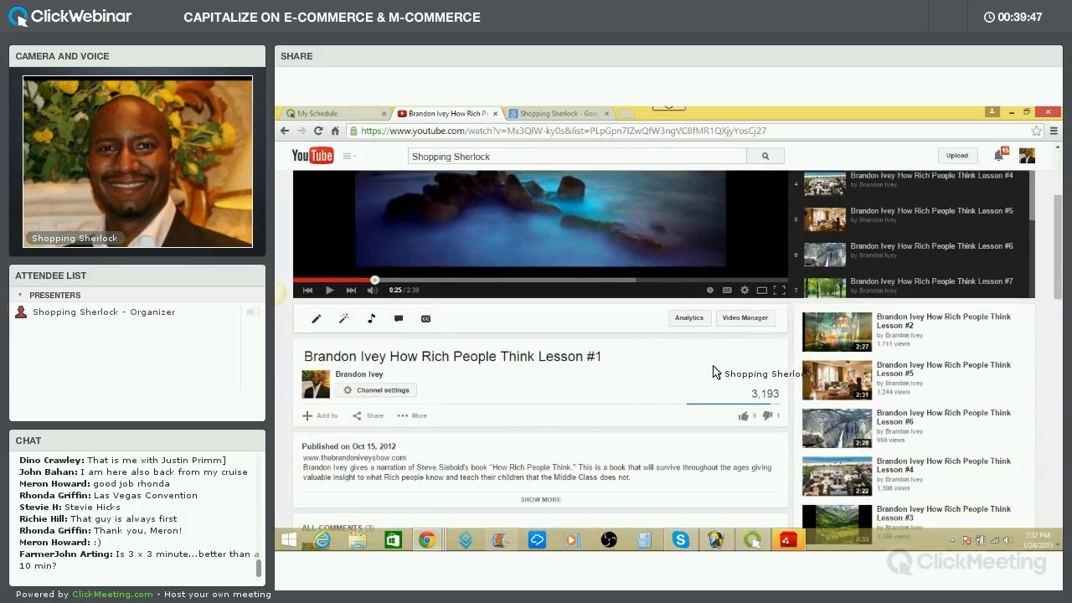
pyautogui.scroll(3, 713, 363)
pyautogui.scroll(-2, 706, 408)
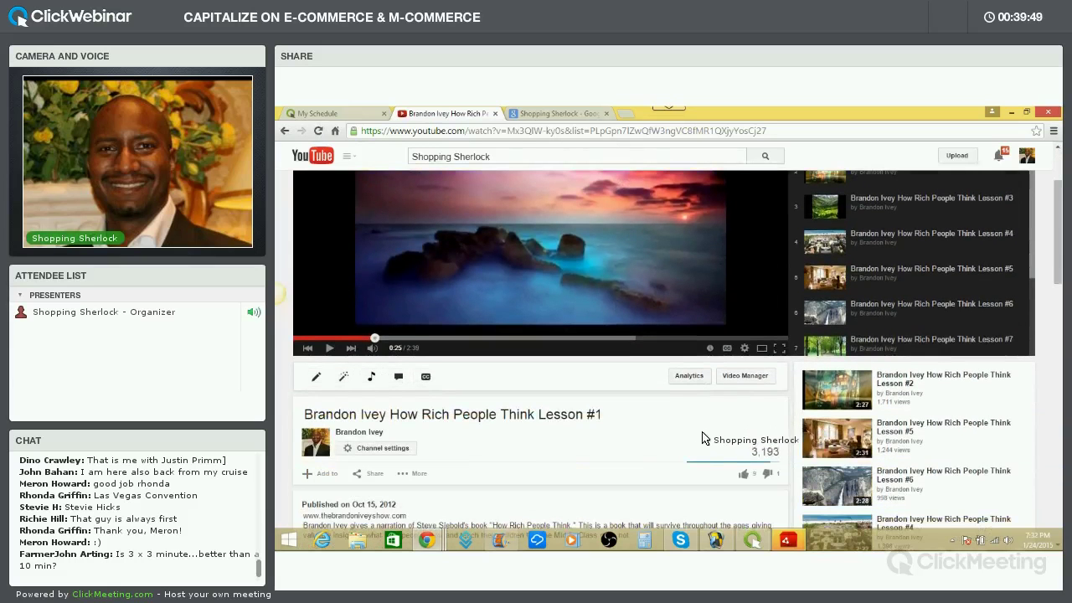
pyautogui.scroll(2, 680, 423)
pyautogui.scroll(2, 679, 421)
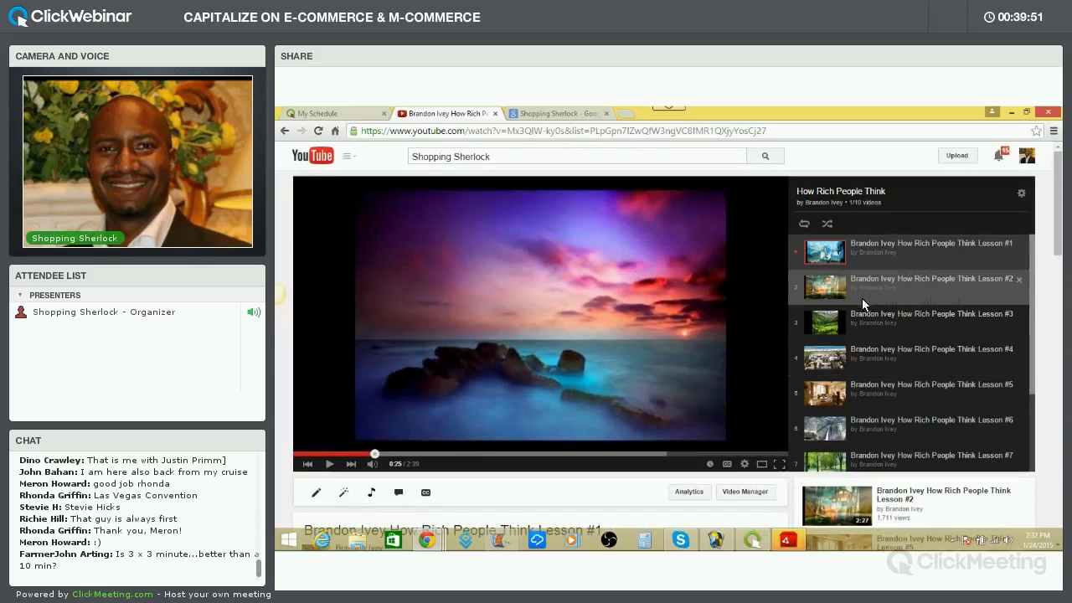
pyautogui.click(847, 289)
pyautogui.scroll(-4, 701, 387)
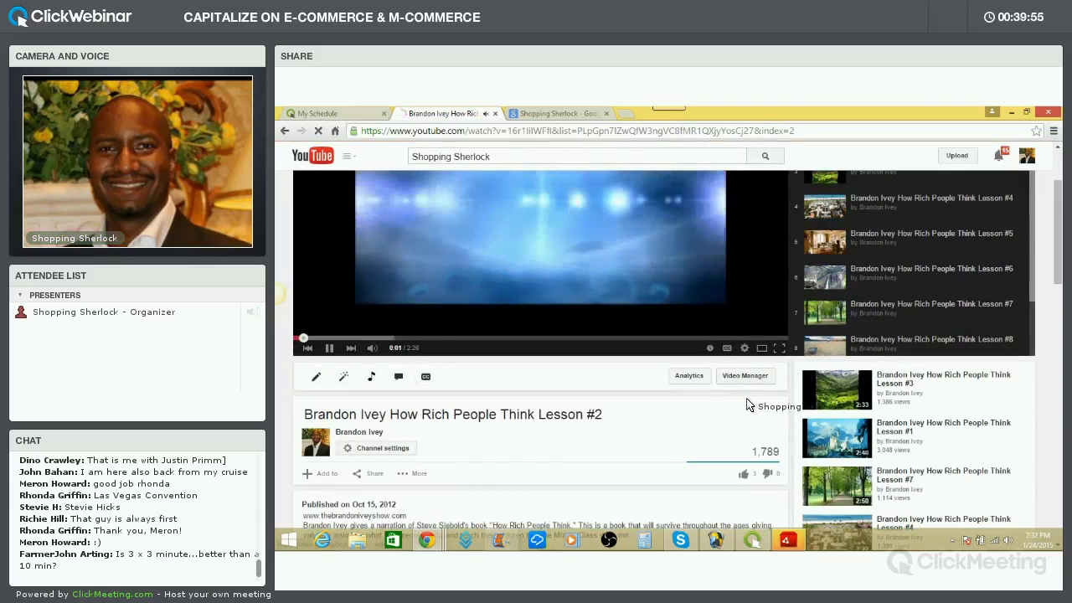
pyautogui.click(871, 237)
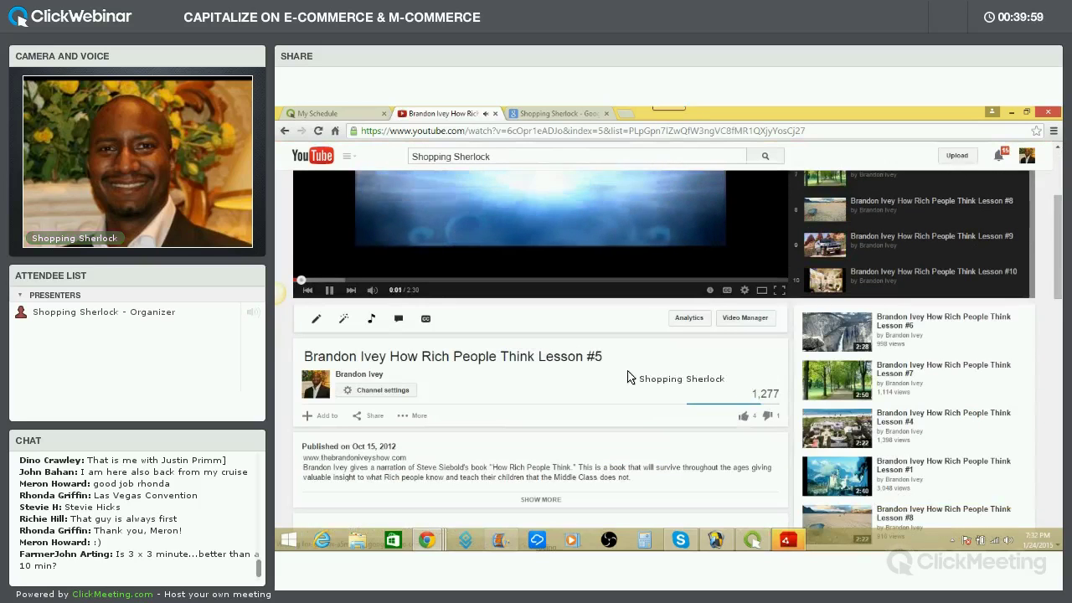
pyautogui.scroll(2, 335, 369)
pyautogui.click(329, 405)
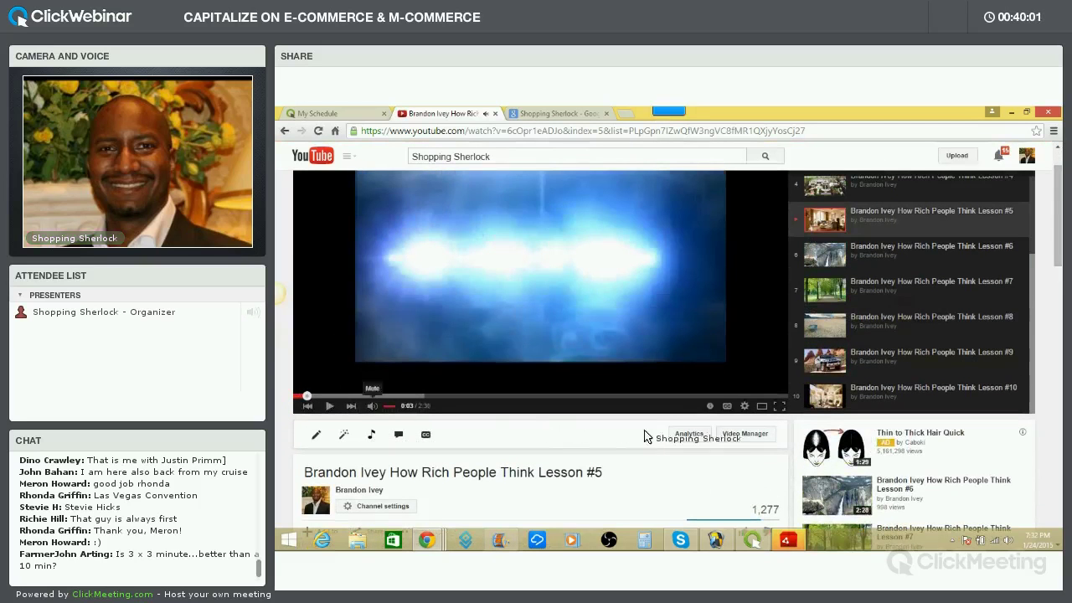
pyautogui.scroll(1, 544, 369)
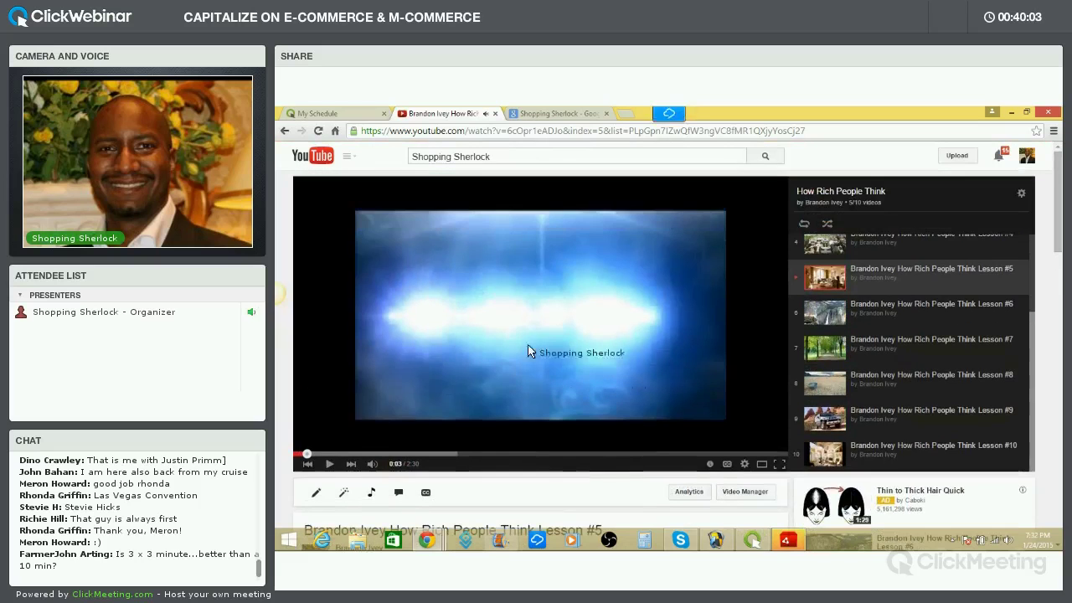
pyautogui.click(284, 133)
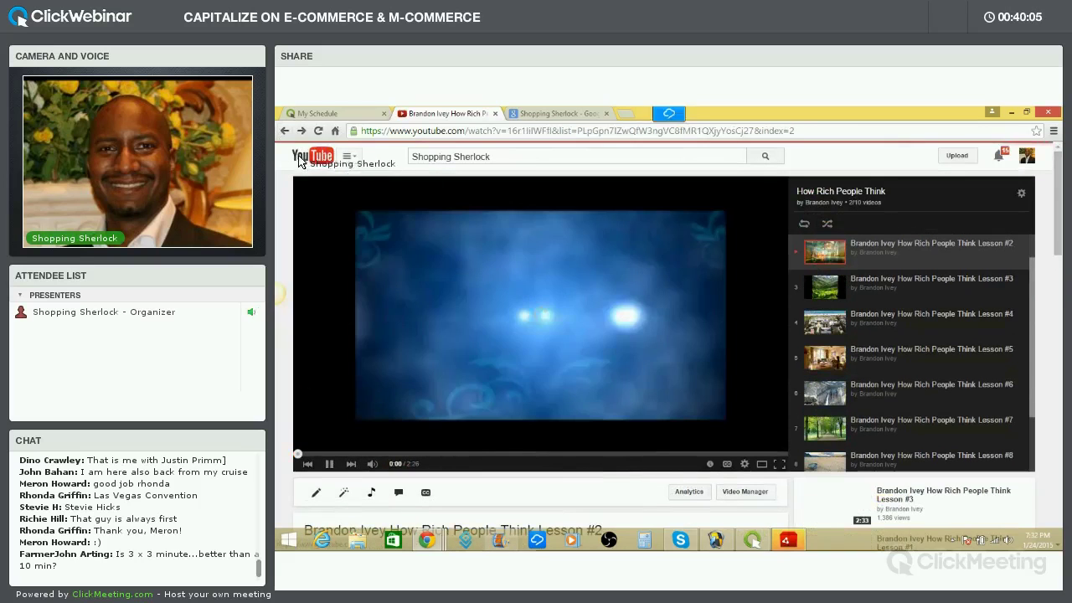
pyautogui.click(285, 132)
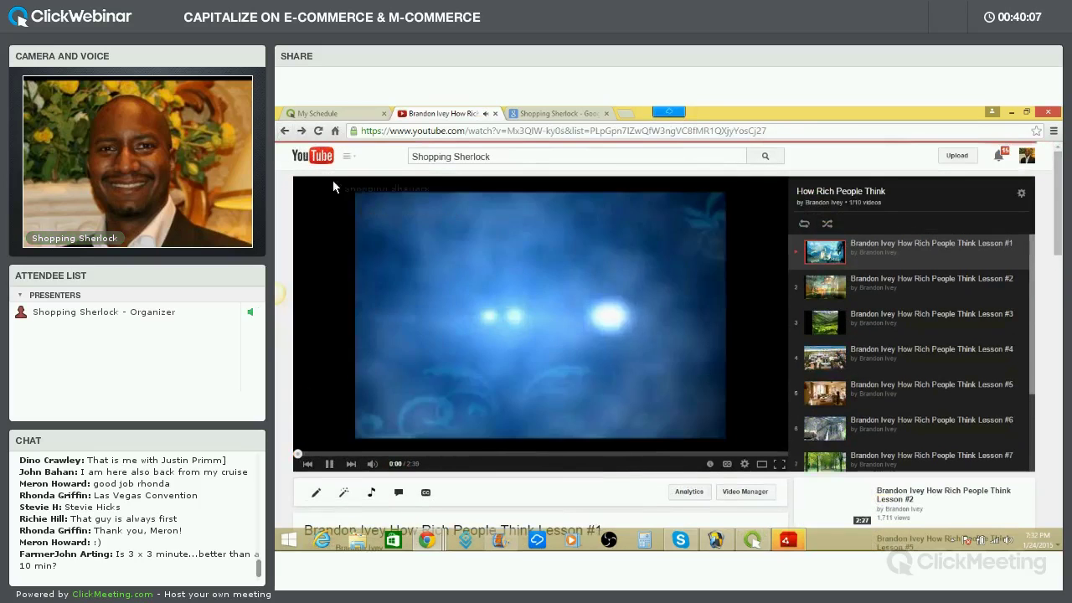
pyautogui.click(285, 132)
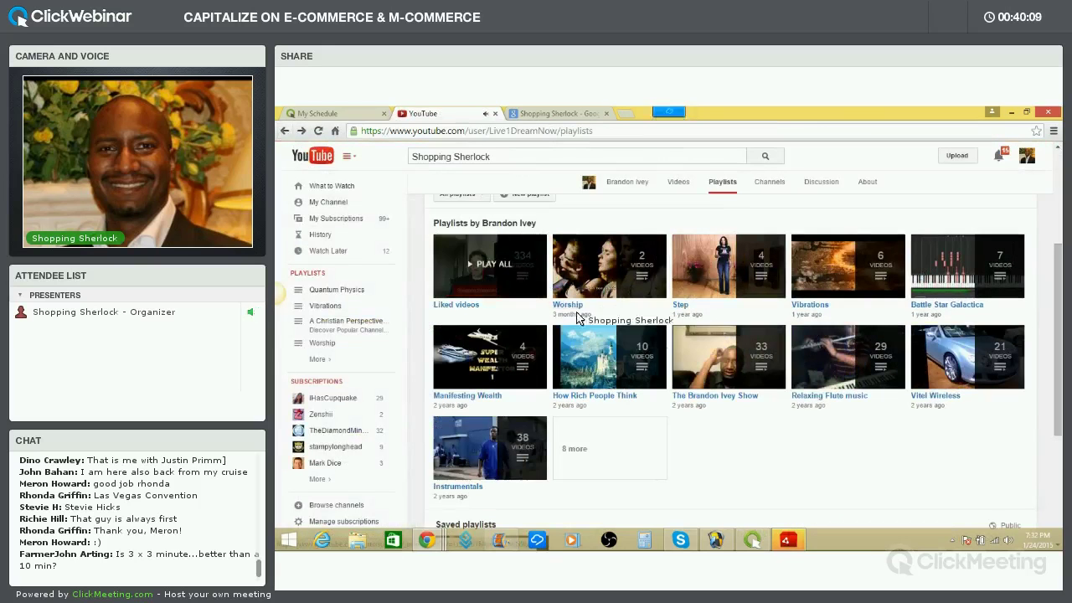
# Play the host's 1,733-video show playlist and pause the 4:23 Tip #1 video
pyautogui.moveTo(716, 372)
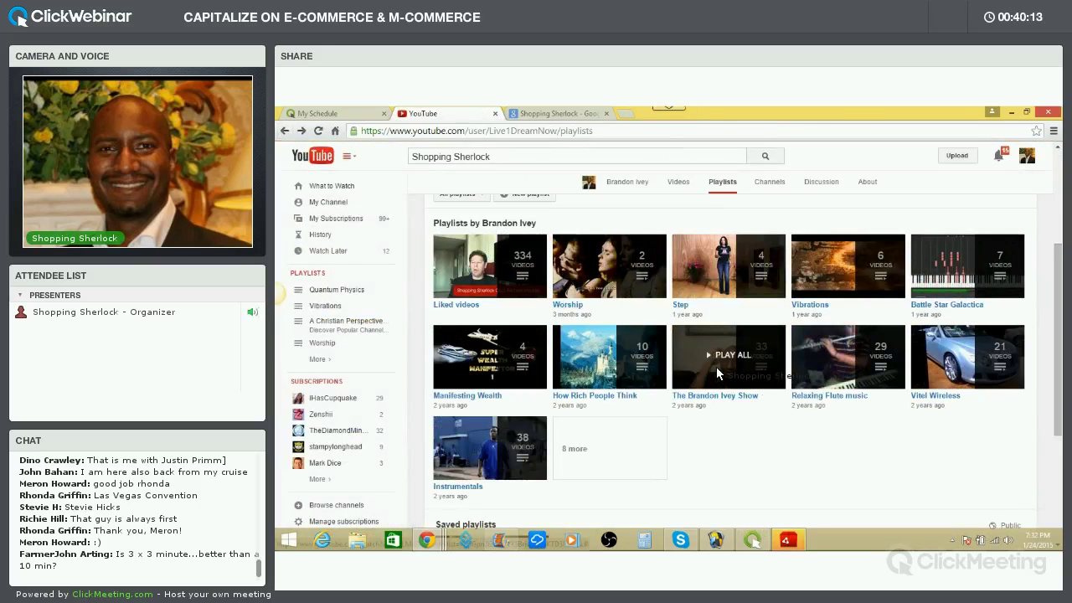
pyautogui.click(716, 371)
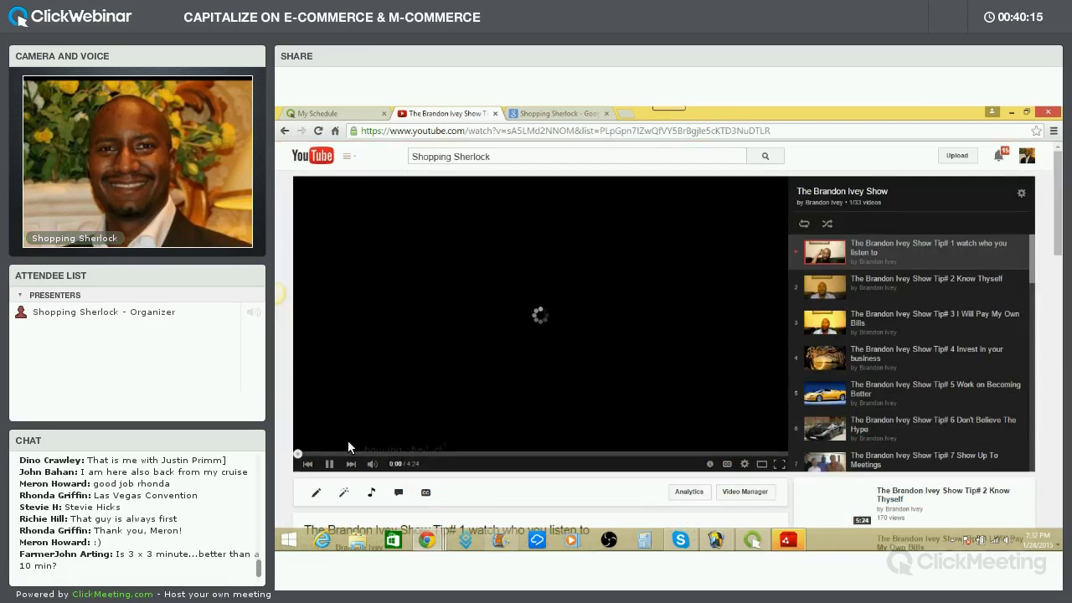
pyautogui.click(569, 397)
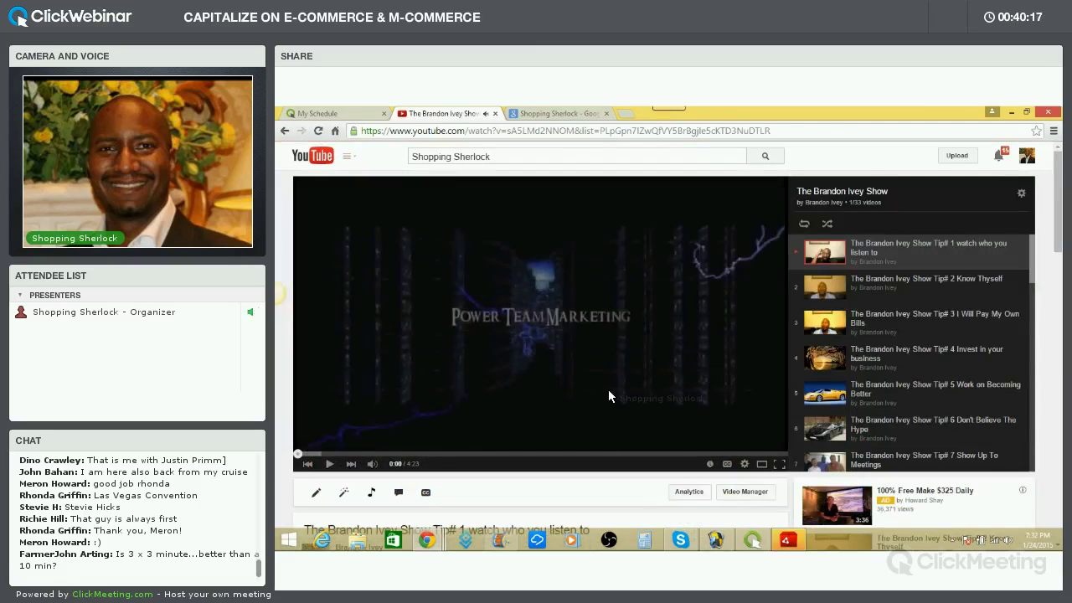
# Scroll through the show playlist's list of videos
pyautogui.scroll(-2, 915, 373)
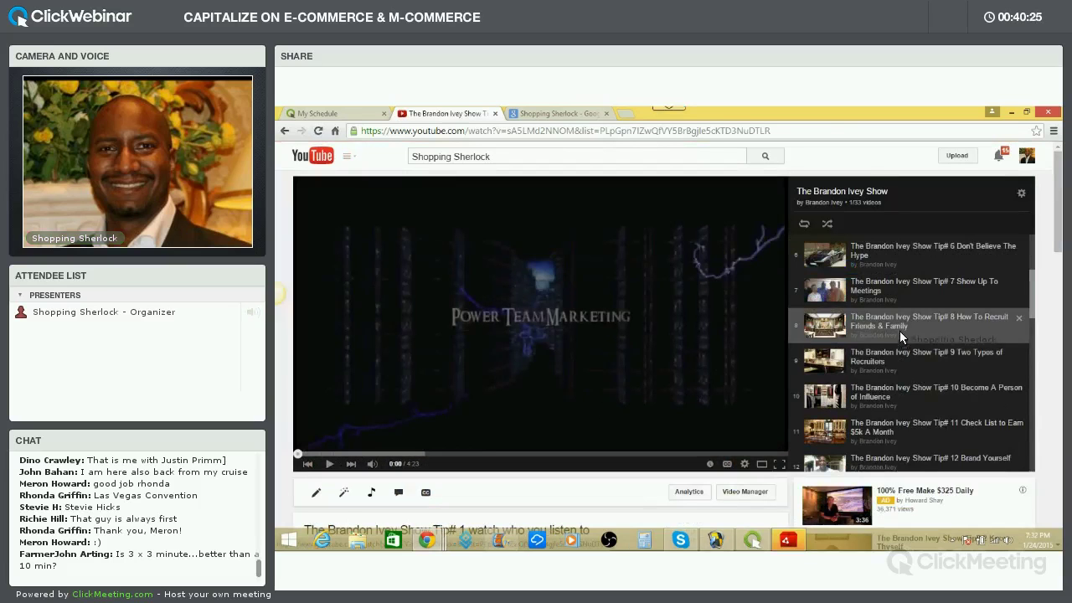
pyautogui.scroll(-5, 902, 340)
pyautogui.scroll(-3, 902, 341)
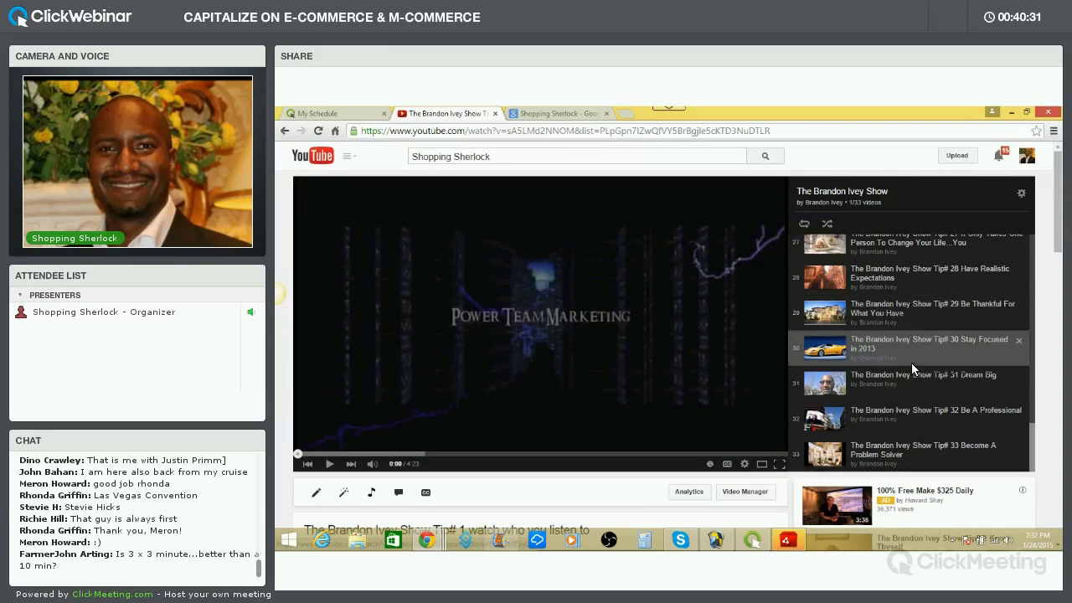
pyautogui.scroll(3, 910, 383)
pyautogui.scroll(-4, 909, 381)
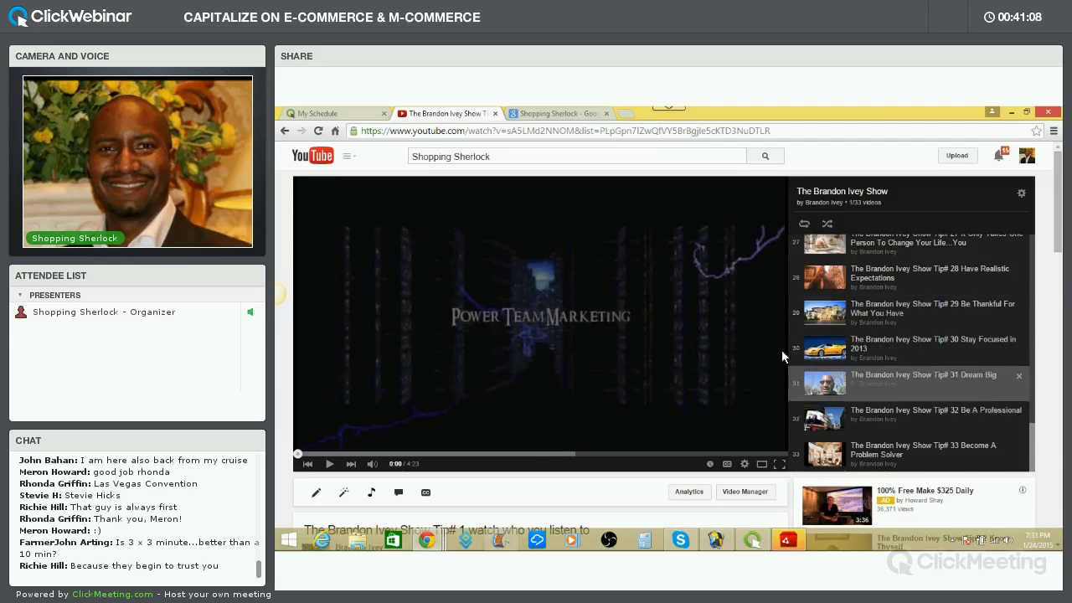
pyautogui.scroll(1, 786, 318)
pyautogui.scroll(-2, 903, 375)
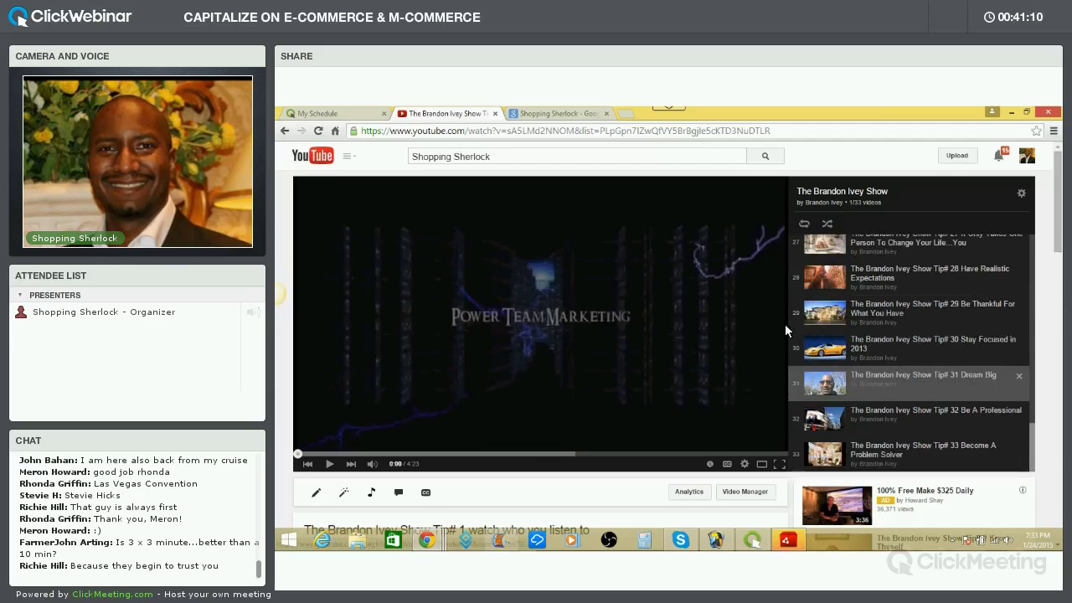
# Search YouTube for 'the science of getting rich by wallace d. wattles' via autocomplete
pyautogui.moveTo(494, 156); pyautogui.dragTo(385, 152)
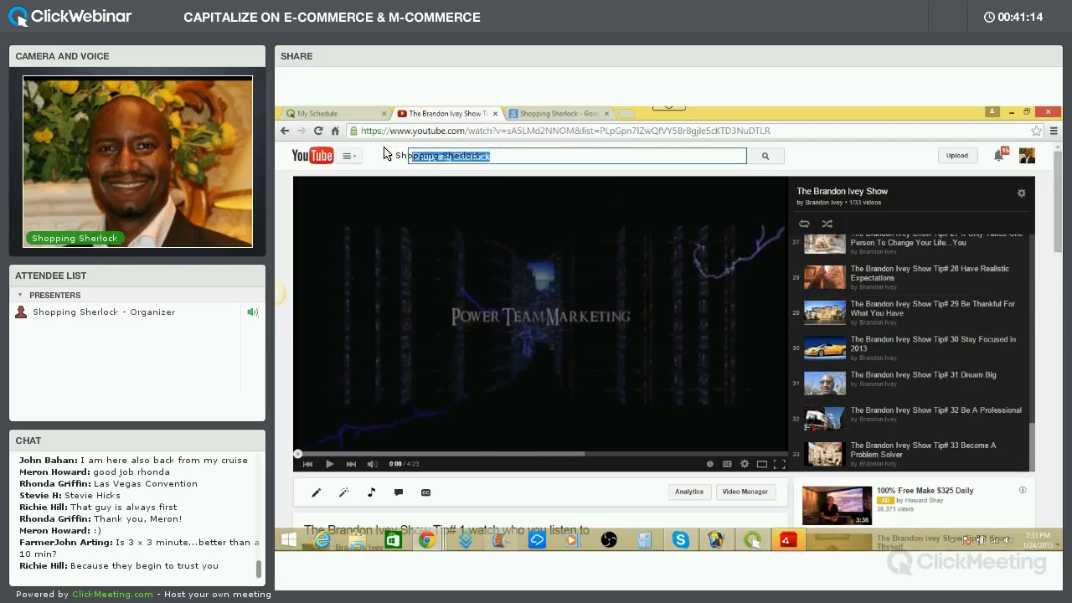
pyautogui.write('the scie')
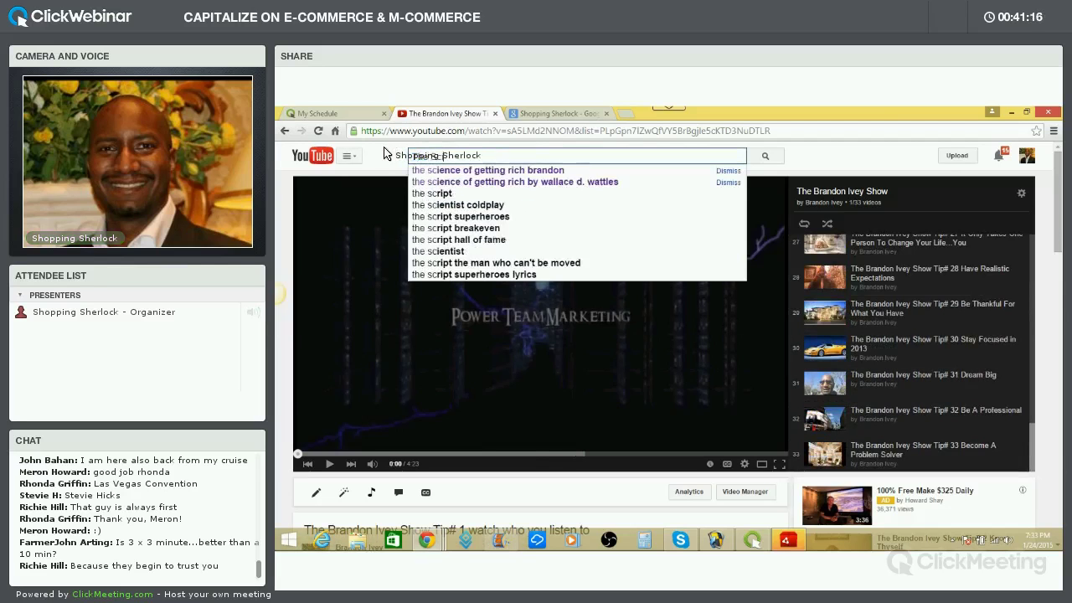
pyautogui.write('nce')
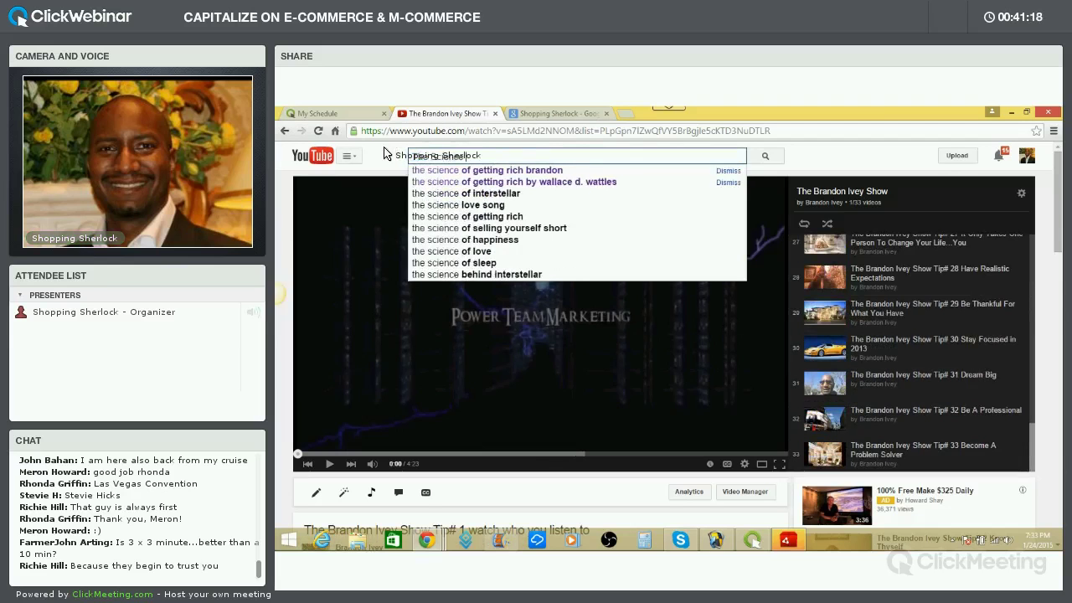
pyautogui.write(' of')
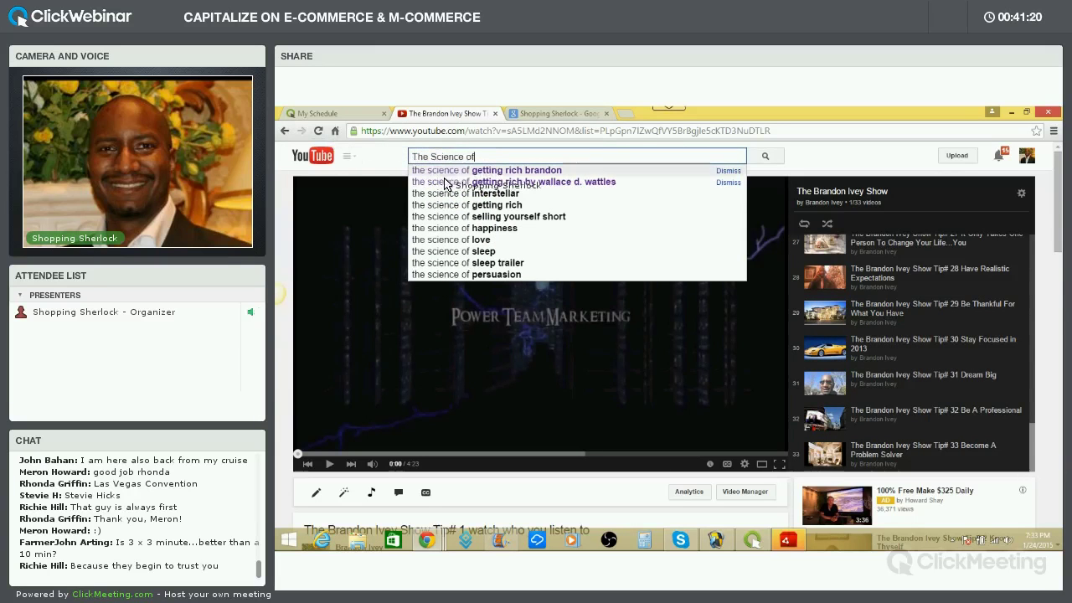
pyautogui.click(447, 182)
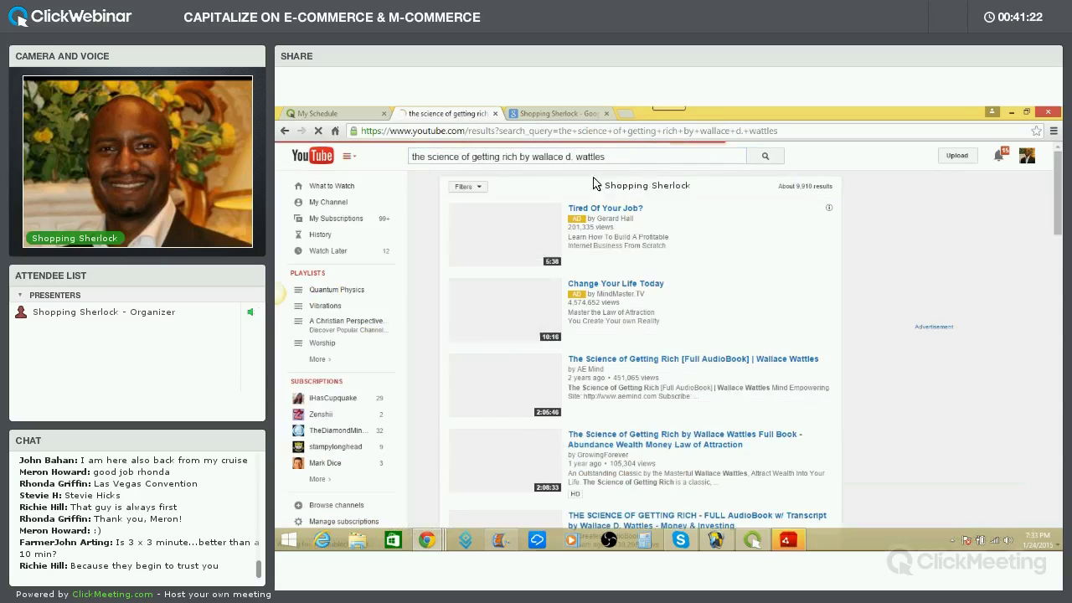
# Scroll the roughly 9,660 results and browse page 2
pyautogui.scroll(-3, 655, 271)
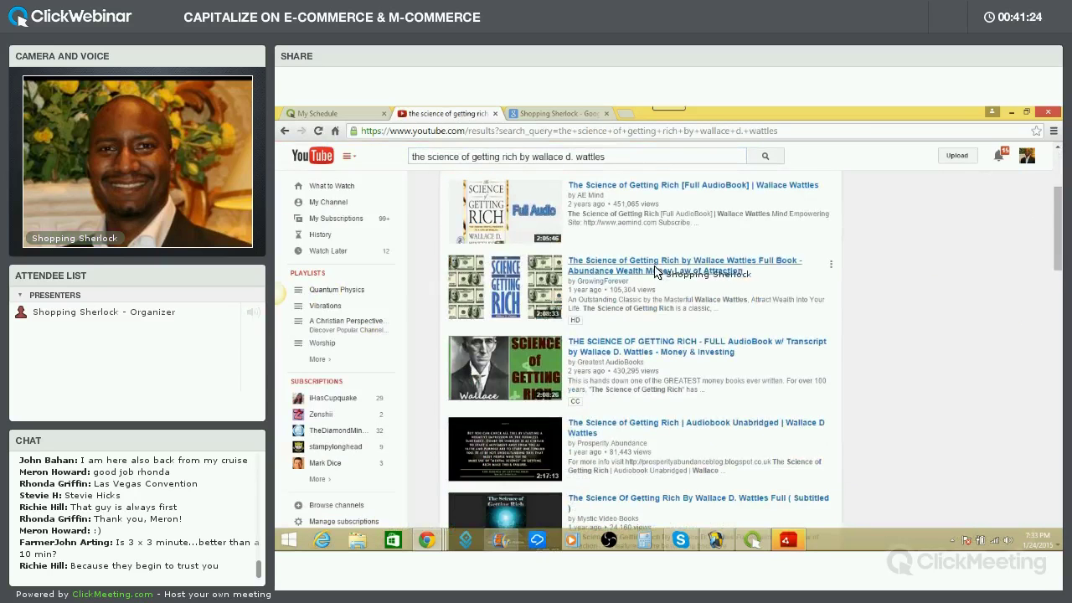
pyautogui.scroll(-10, 656, 270)
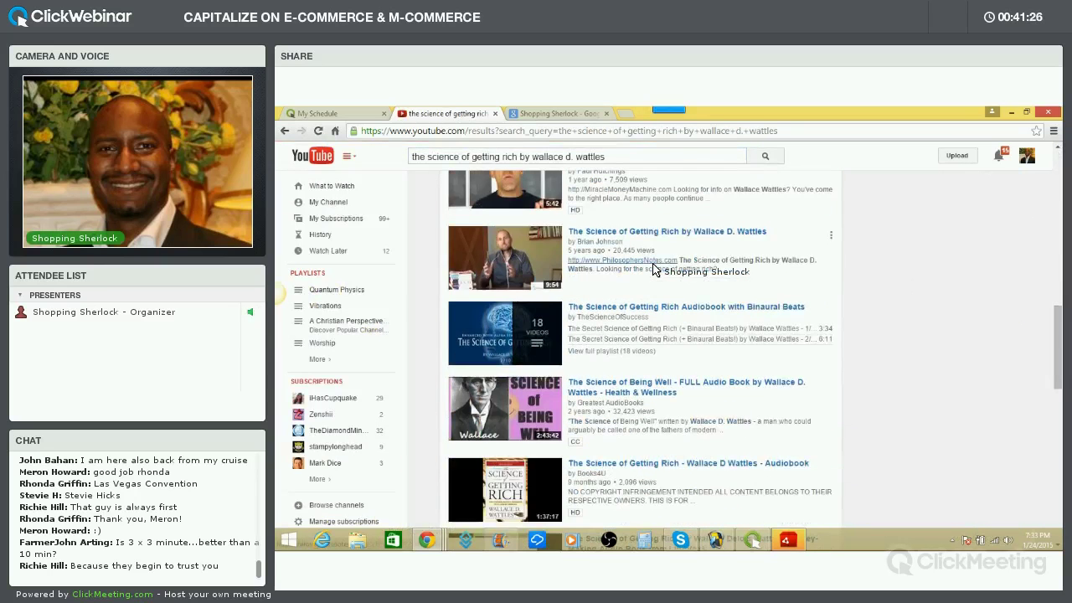
pyautogui.scroll(-10, 656, 269)
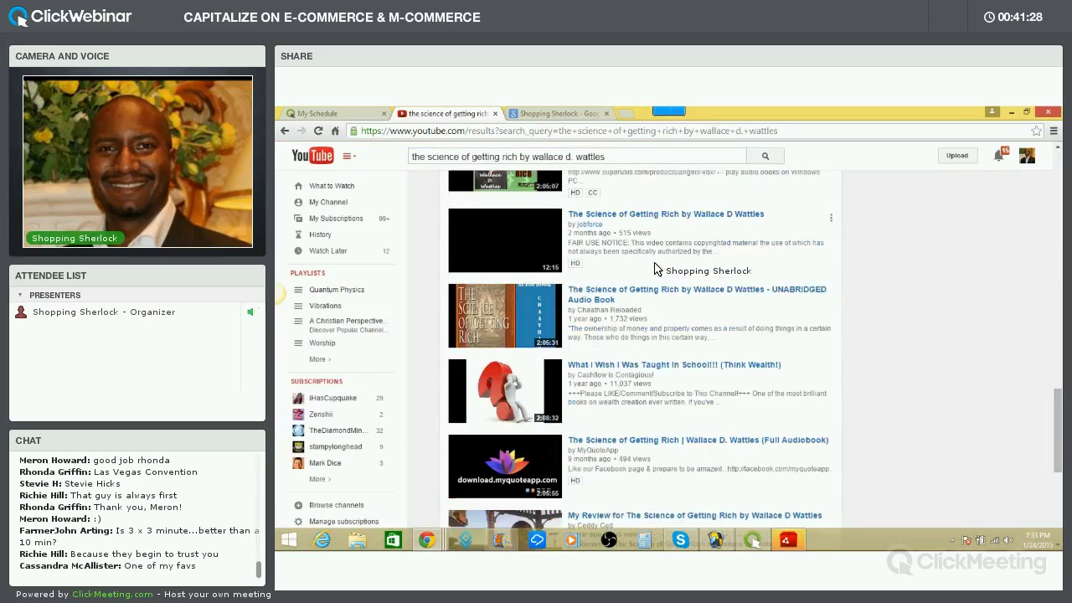
pyautogui.scroll(-4, 656, 269)
pyautogui.scroll(-2, 656, 269)
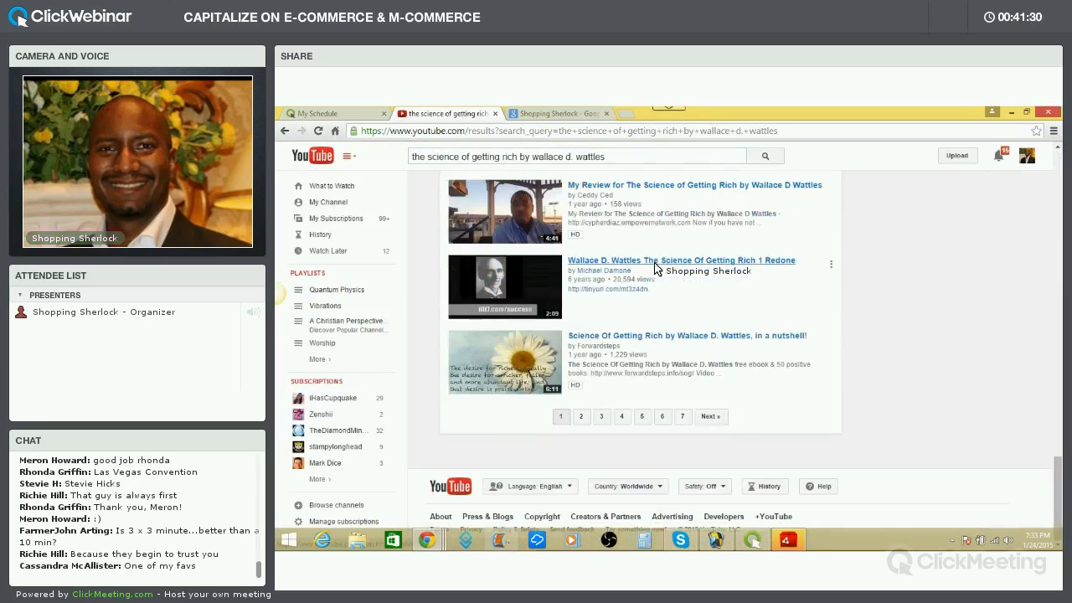
pyautogui.click(581, 417)
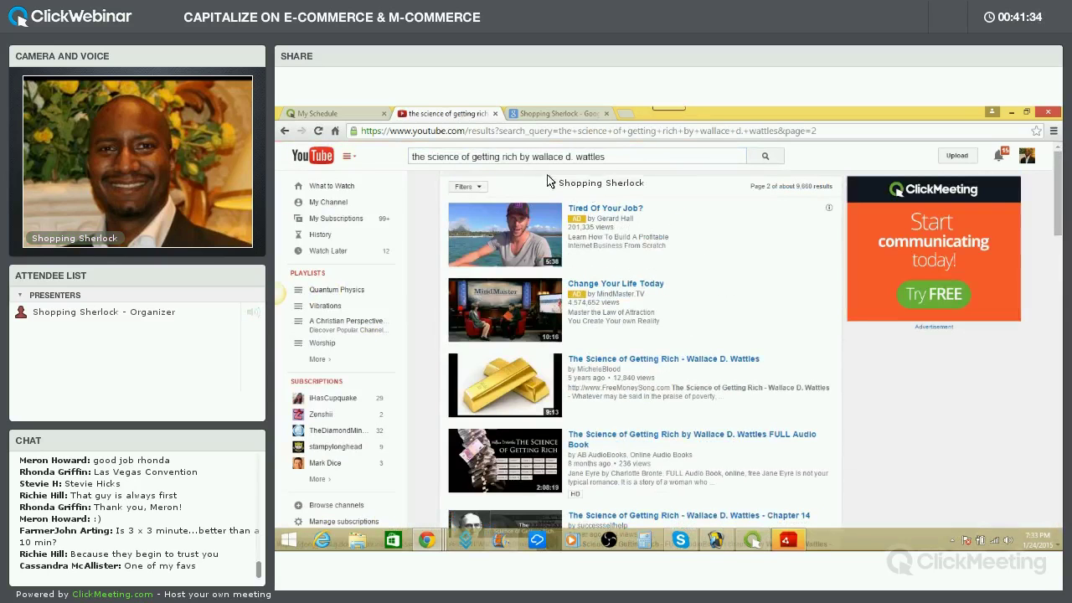
pyautogui.scroll(-10, 645, 306)
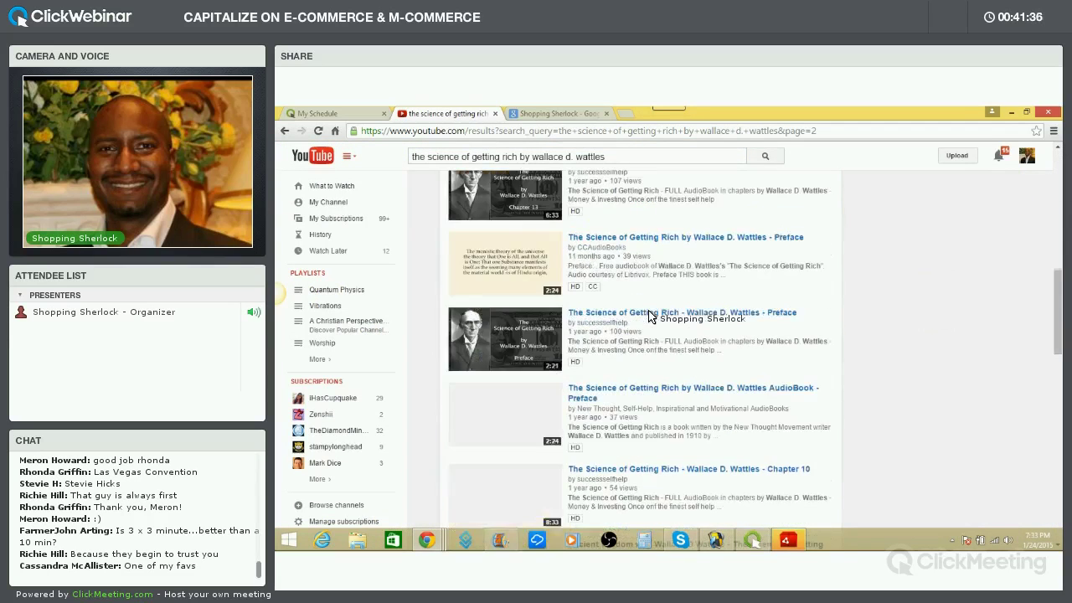
pyautogui.scroll(-6, 654, 318)
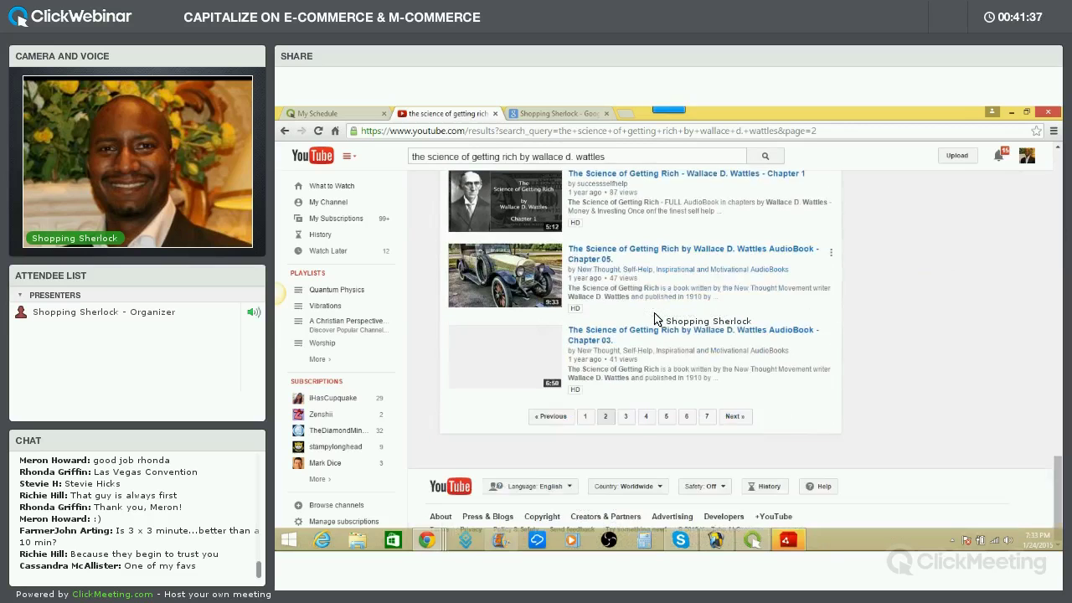
pyautogui.scroll(3, 652, 309)
pyautogui.scroll(12, 651, 309)
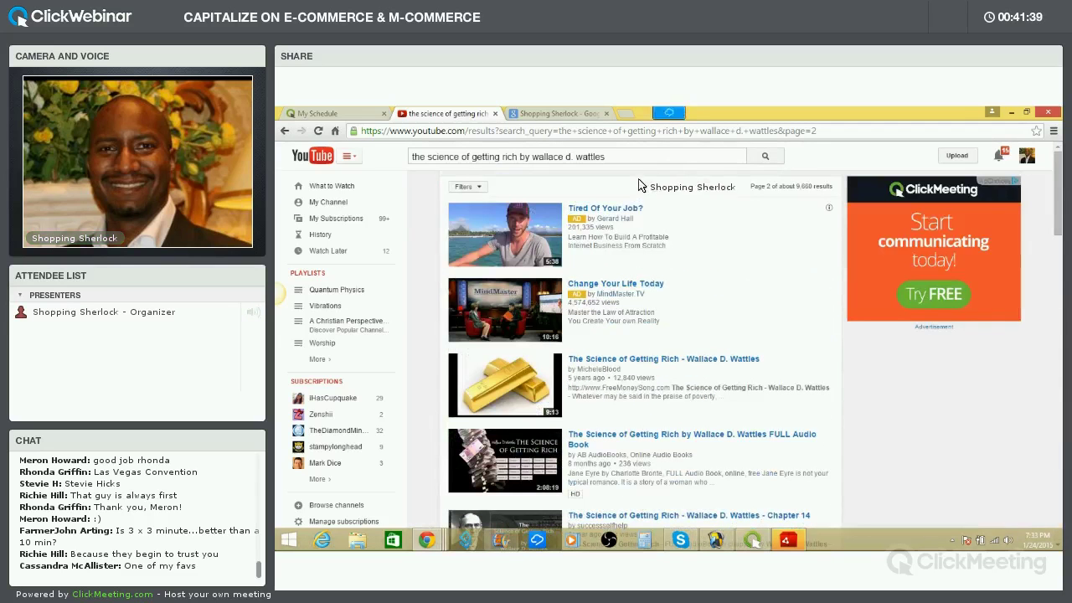
# Drop the author's name so the search reads 'the science of getting rich', and browse the results
pyautogui.click(548, 157)
pyautogui.moveTo(604, 156); pyautogui.dragTo(523, 161)
pyautogui.press('BackSpace')
pyautogui.press('Return')
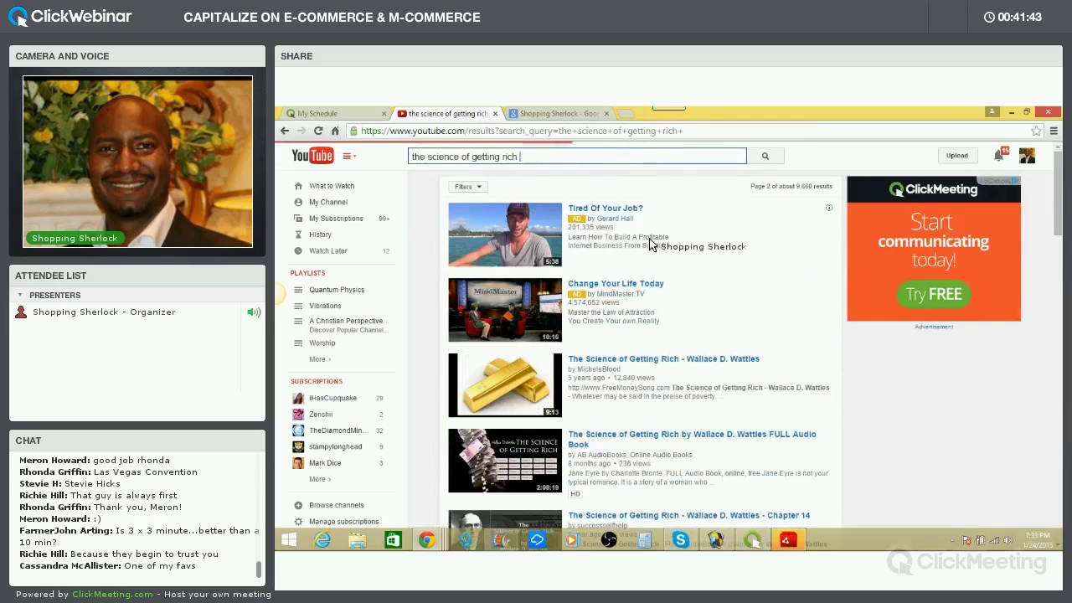
pyautogui.scroll(-10, 655, 272)
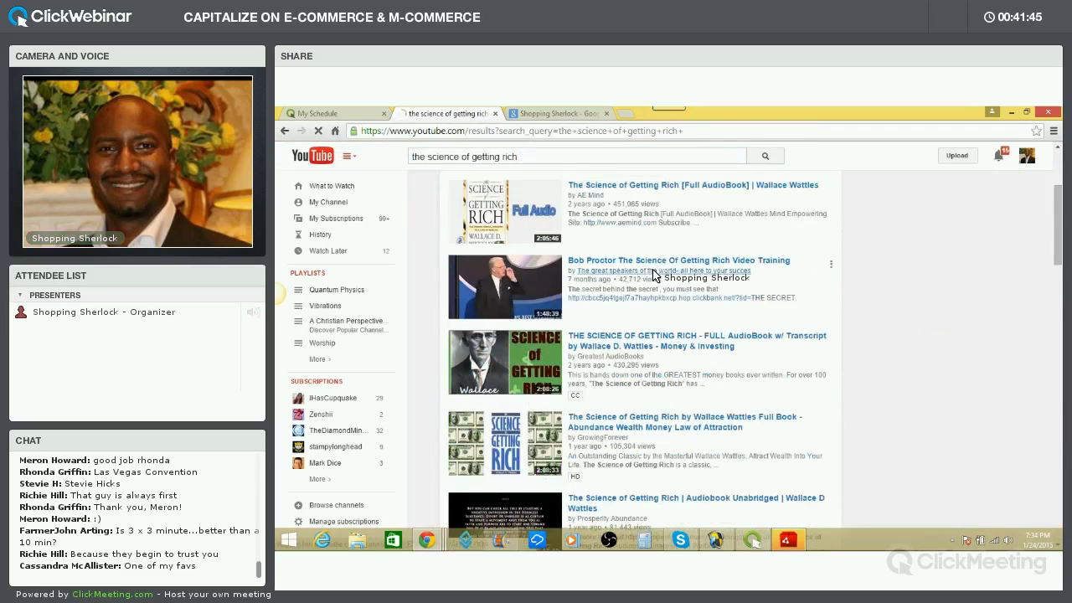
pyautogui.scroll(-5, 654, 272)
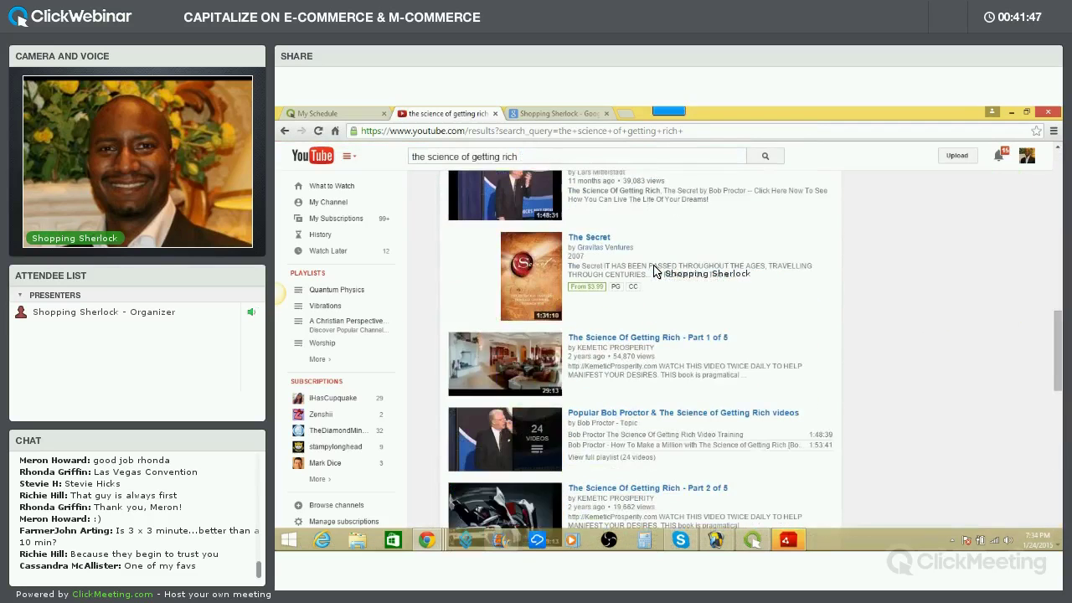
pyautogui.scroll(-15, 654, 272)
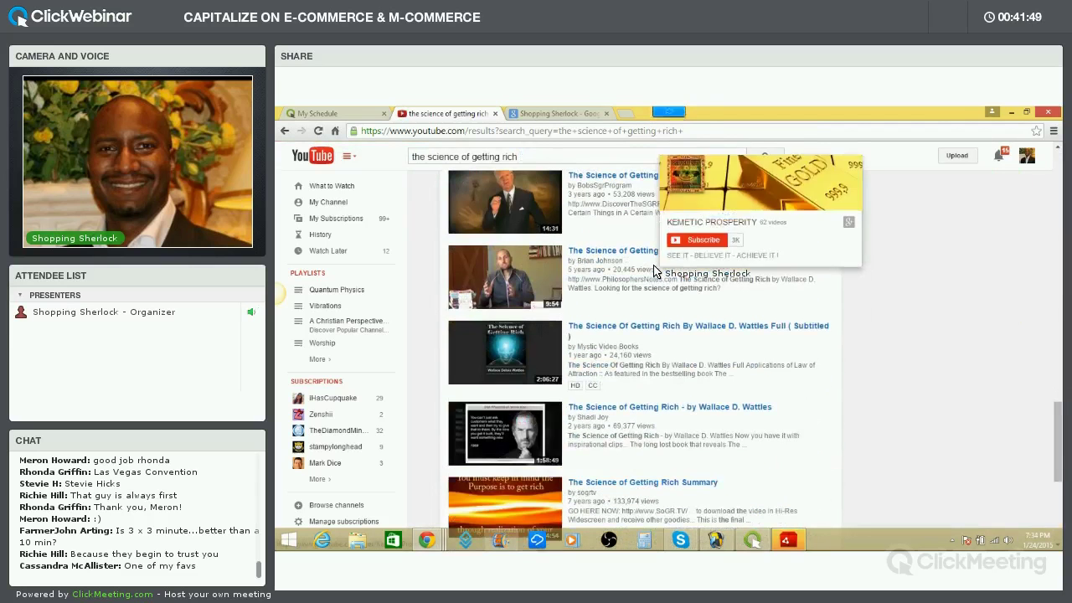
pyautogui.scroll(-7, 662, 274)
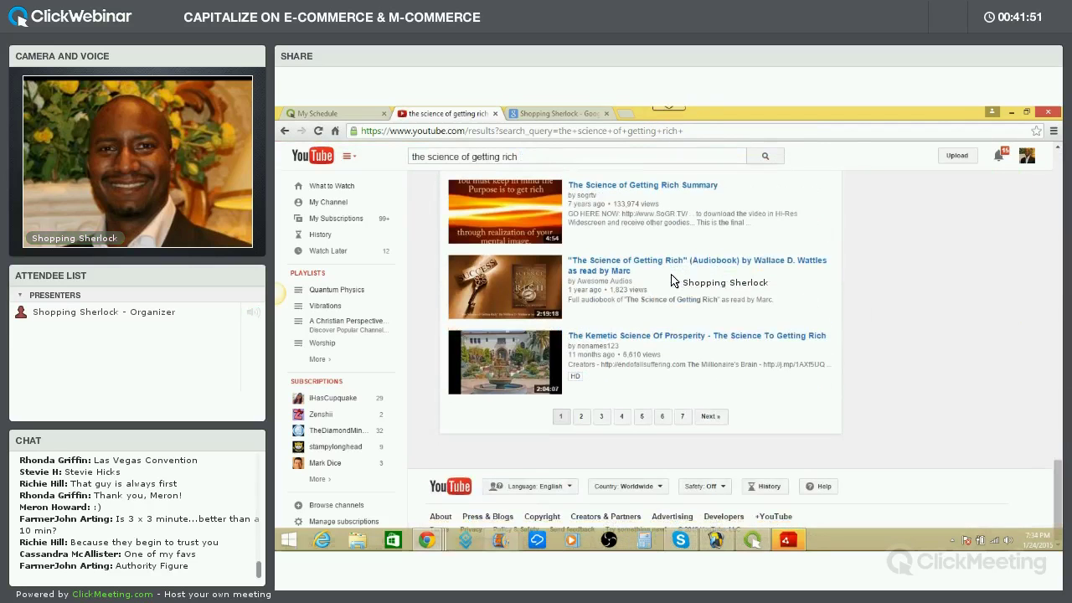
pyautogui.scroll(20, 661, 272)
# Add the host's first name to the query and scroll through the roughly 2,238 narrated-chapter results
pyautogui.click(541, 160)
pyautogui.press('BackSpace')
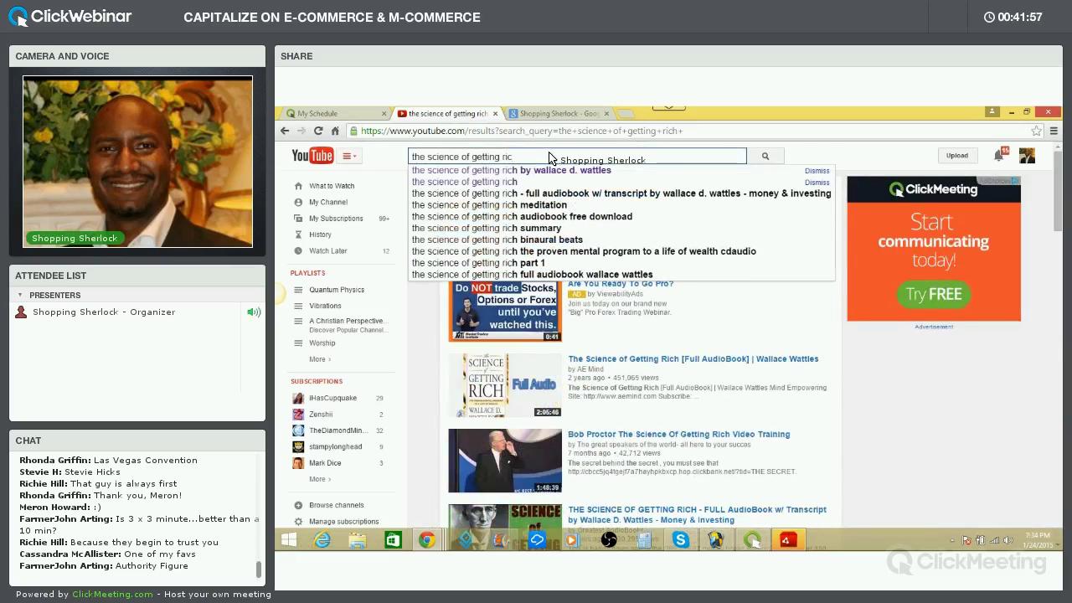
pyautogui.write('h ')
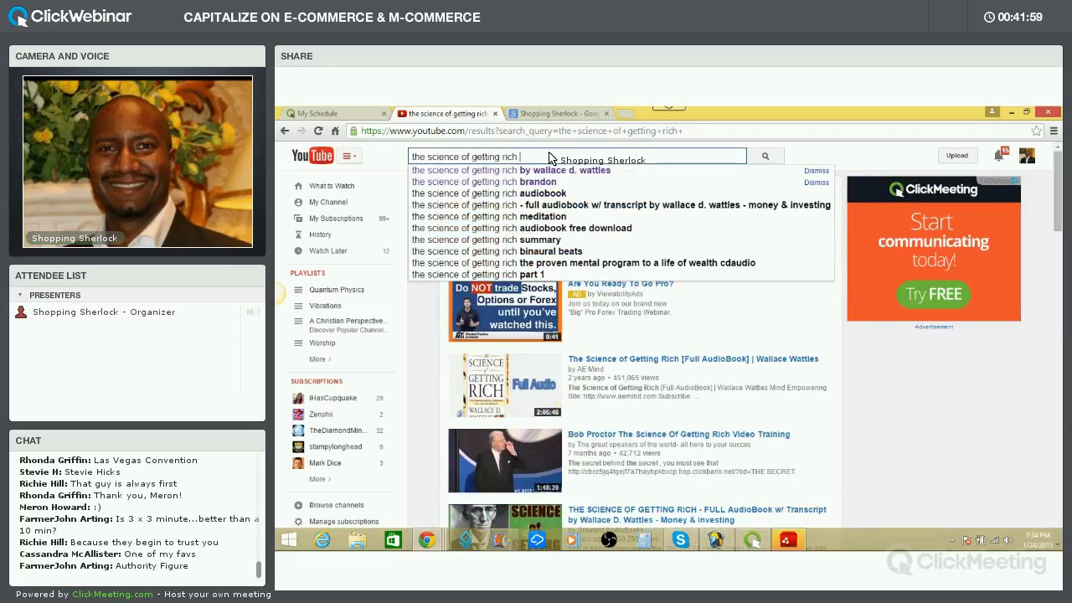
pyautogui.write('B')
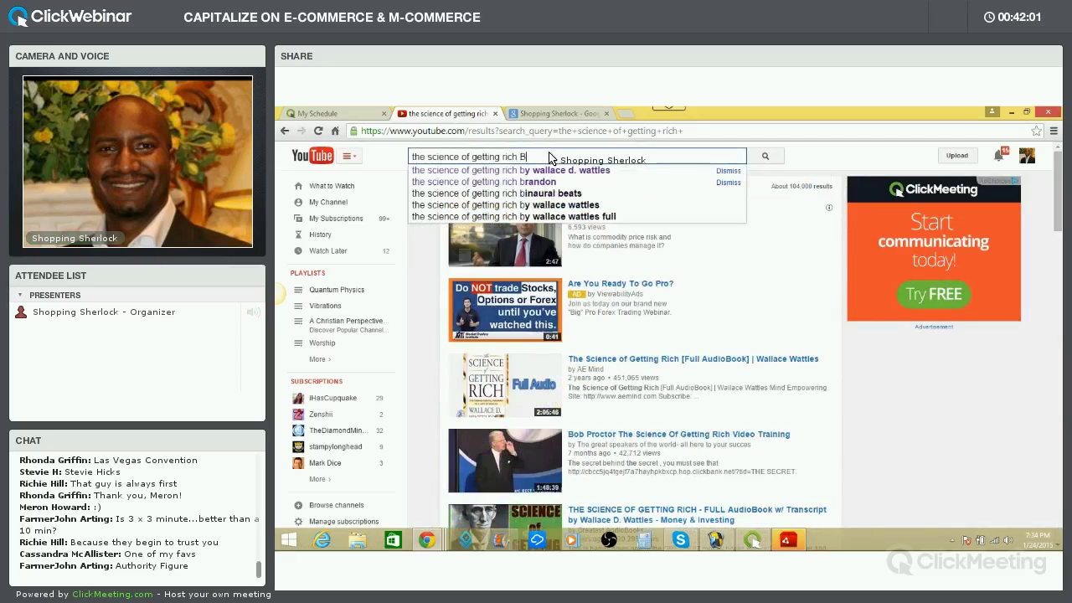
pyautogui.write('randon')
pyautogui.press('Return')
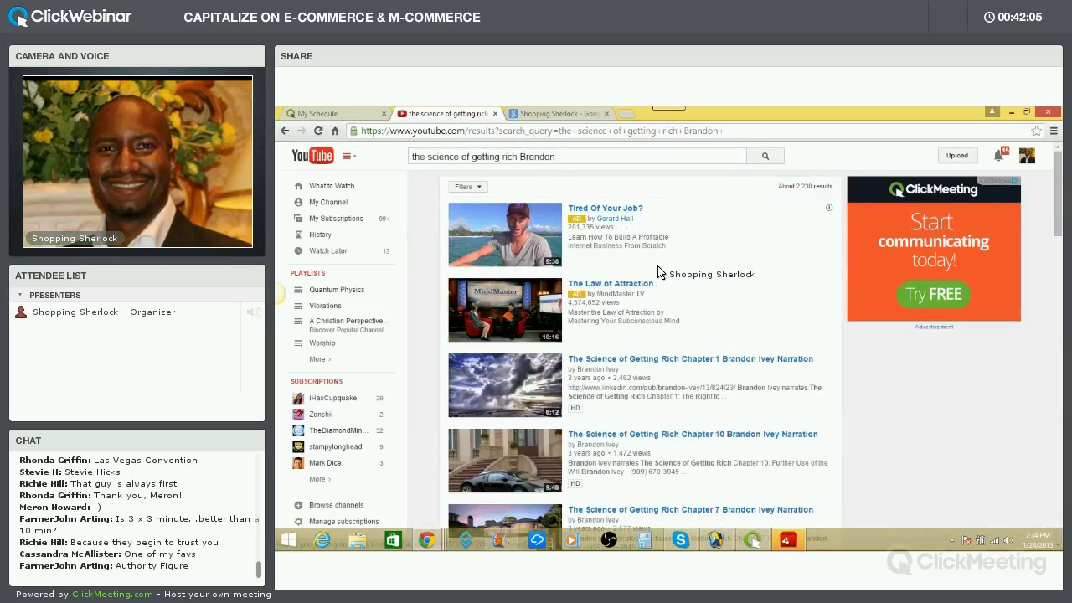
pyautogui.scroll(-1, 680, 276)
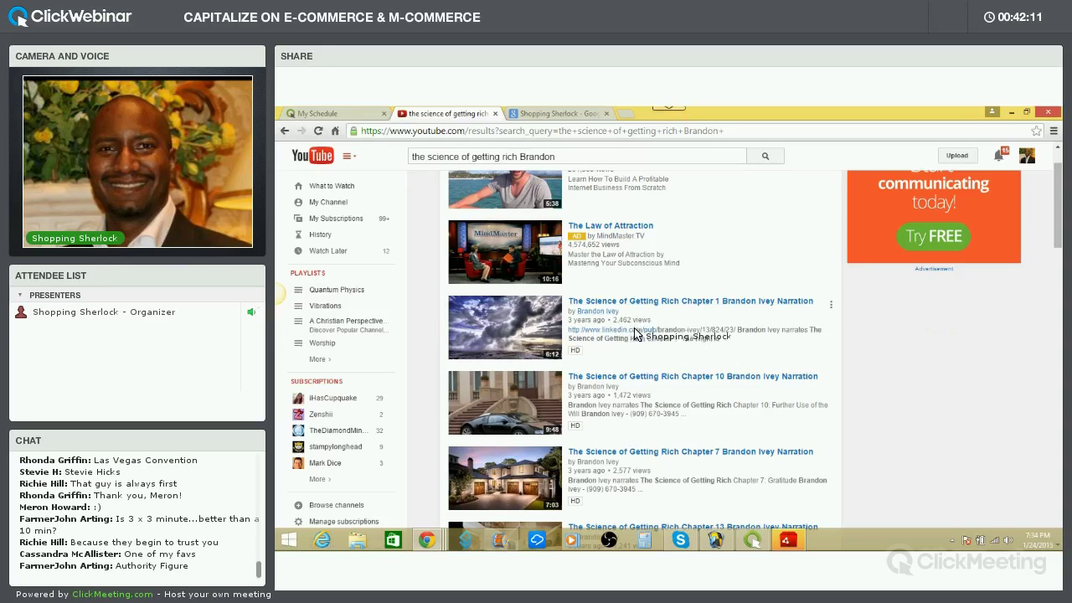
pyautogui.scroll(-2, 641, 369)
pyautogui.scroll(-3, 640, 391)
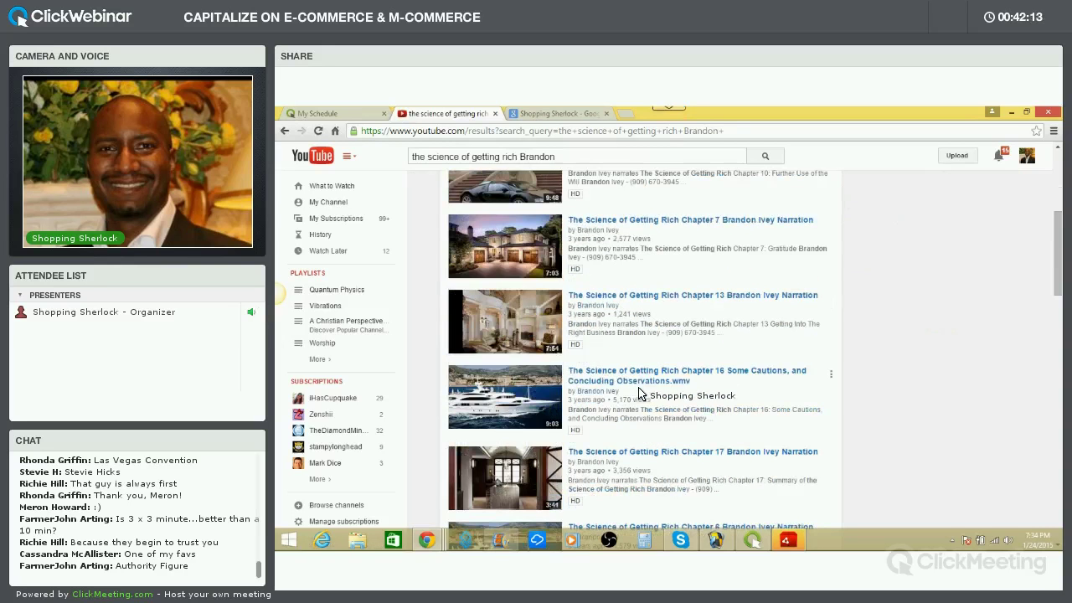
pyautogui.scroll(-6, 641, 408)
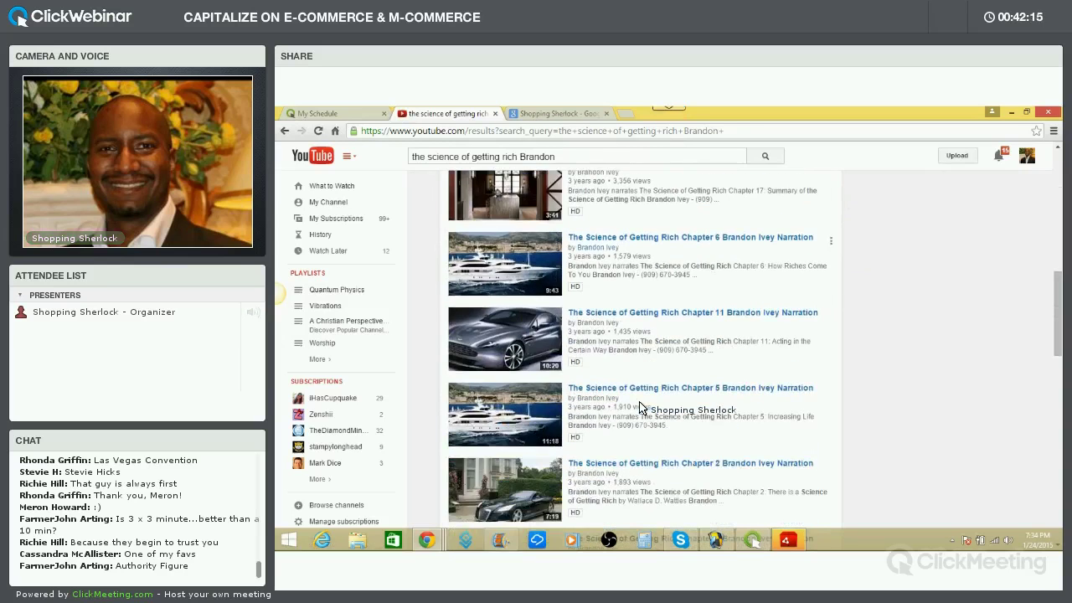
pyautogui.scroll(-2, 641, 405)
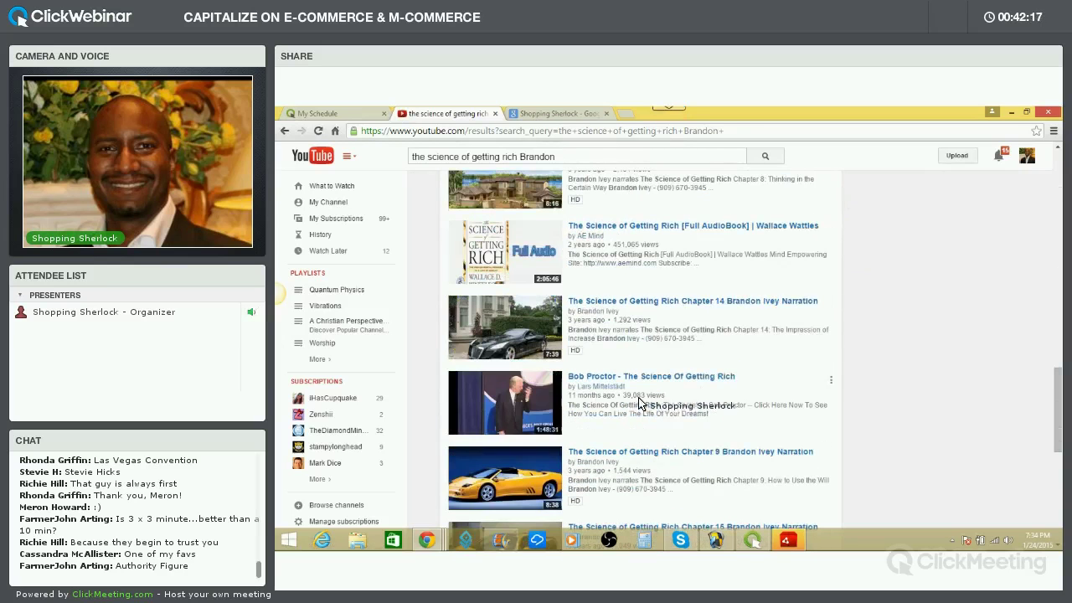
pyautogui.scroll(10, 645, 390)
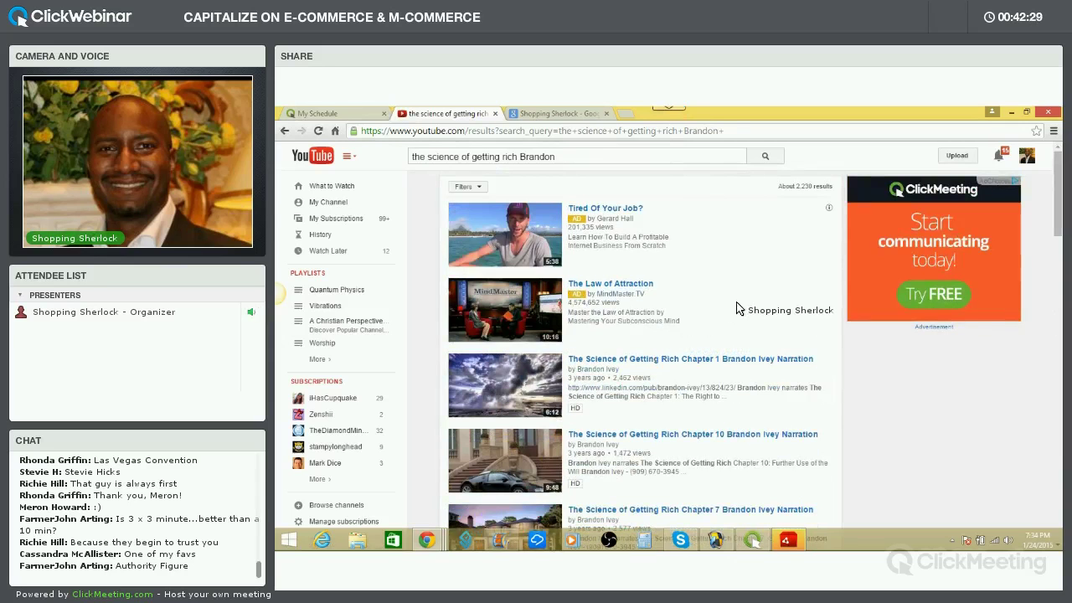
# Open My Channel and scroll through its Promos, Science of Getting Rich, Motivational and Uploads rows
pyautogui.click(339, 203)
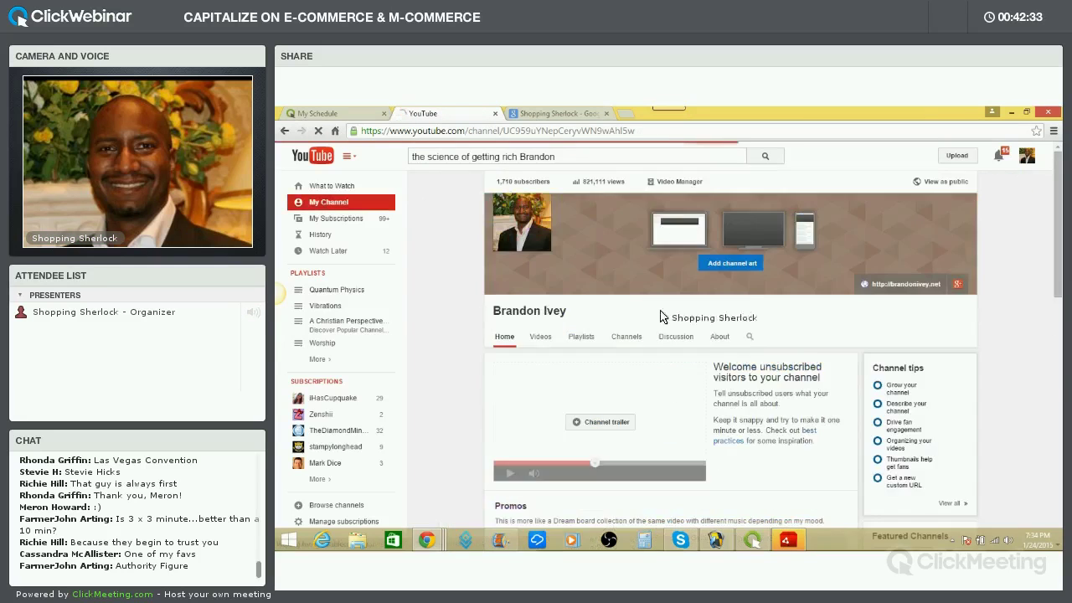
pyautogui.scroll(-4, 729, 359)
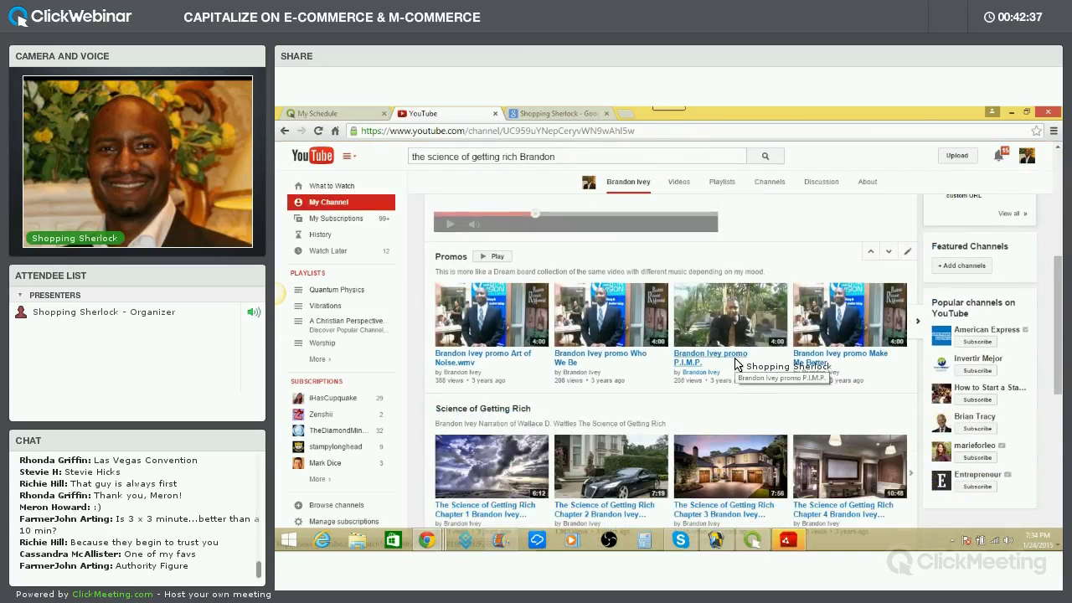
pyautogui.scroll(-3, 735, 363)
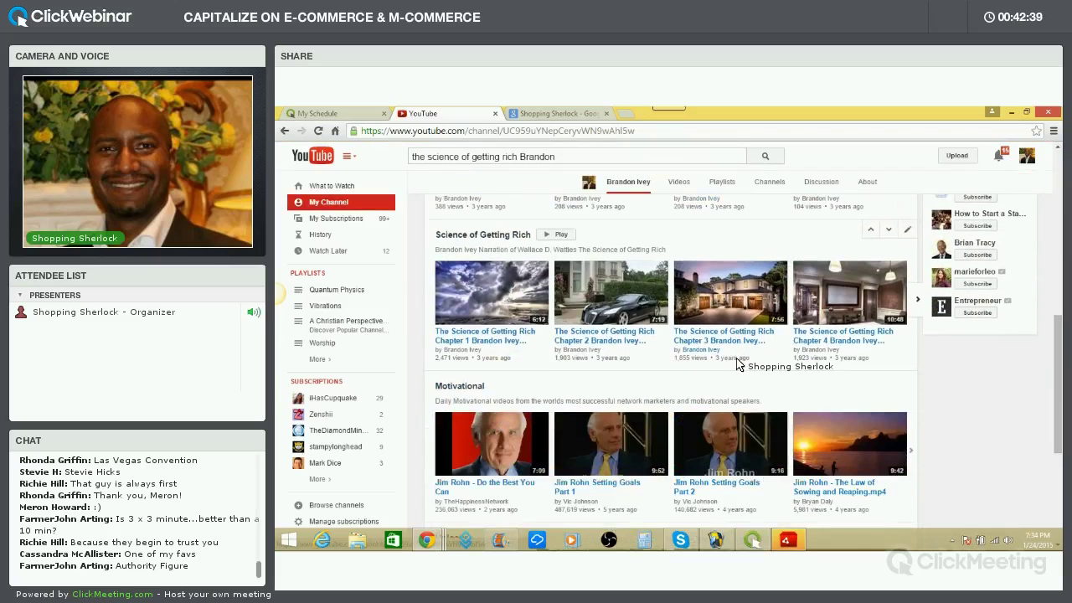
pyautogui.scroll(-2, 740, 364)
pyautogui.scroll(-2, 740, 364)
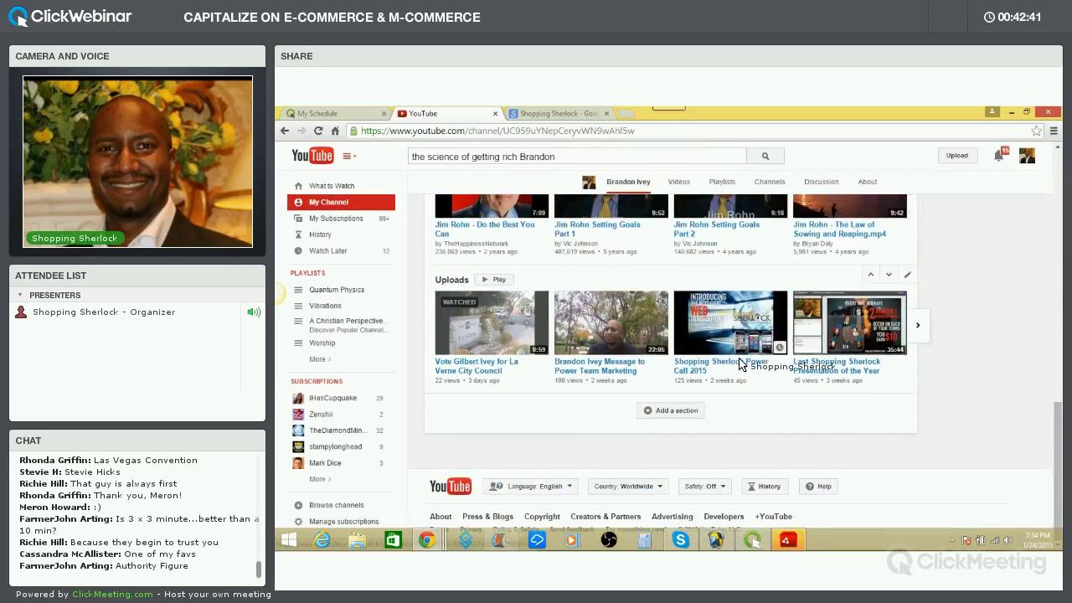
pyautogui.scroll(2, 740, 364)
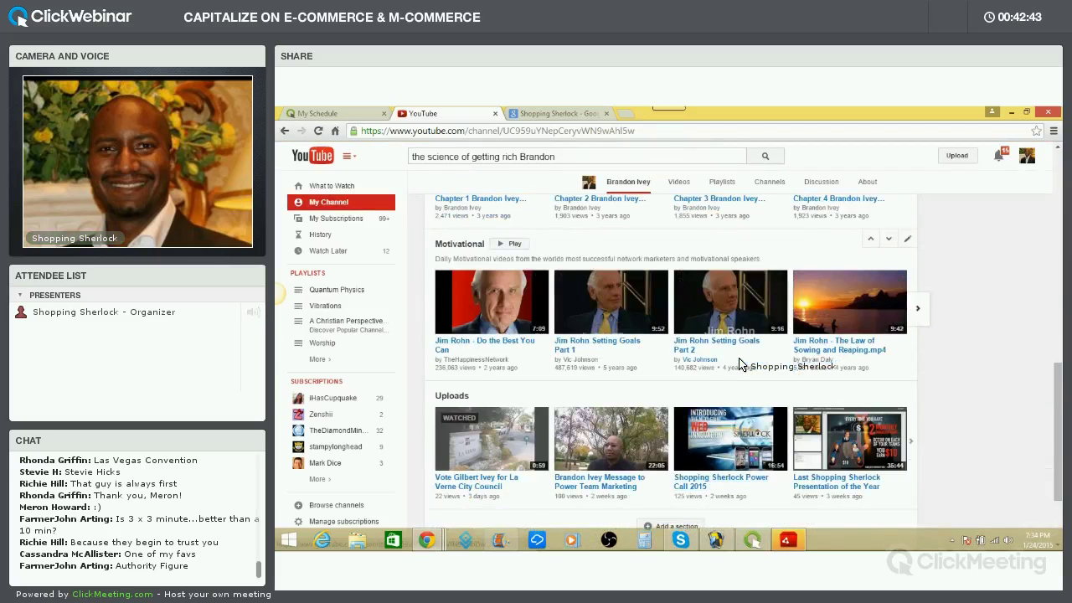
pyautogui.scroll(7, 739, 364)
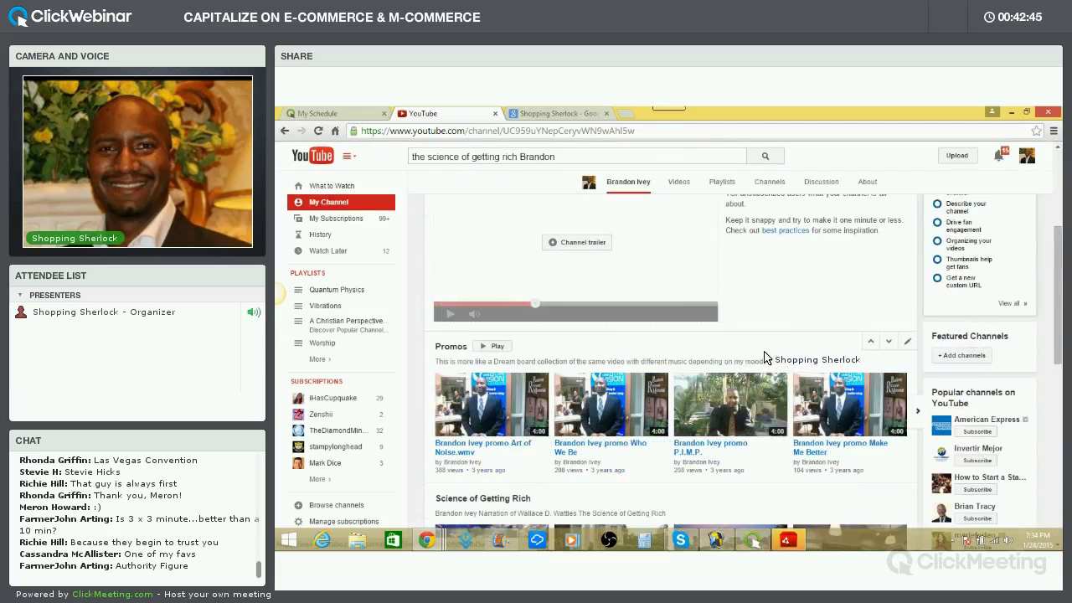
pyautogui.scroll(4, 737, 335)
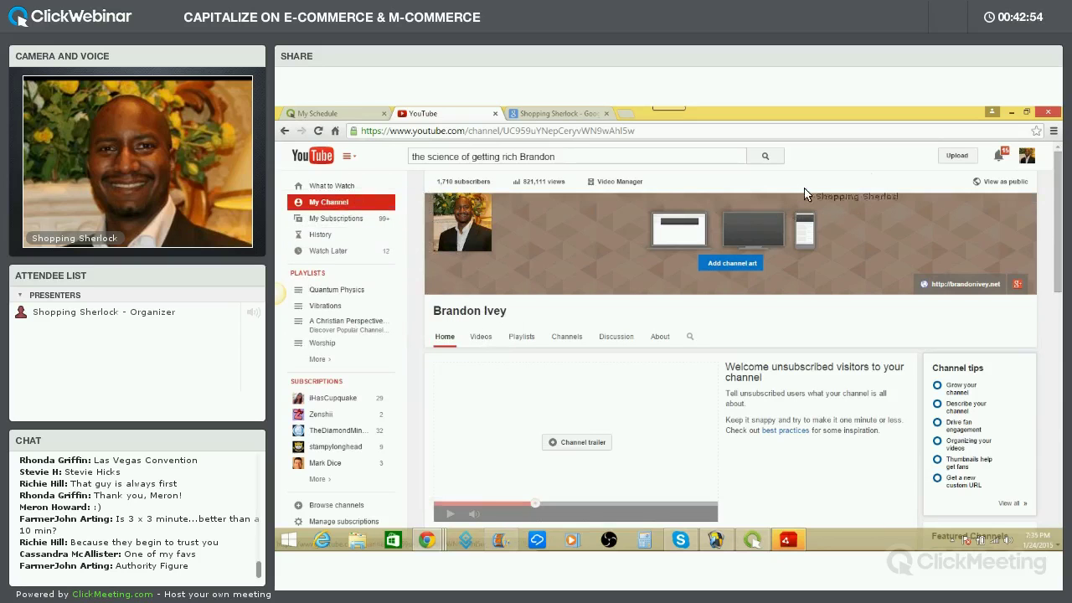
# From the account menu, reach the 946-video uploads list and jump to pages 7 and 13
pyautogui.click(1027, 161)
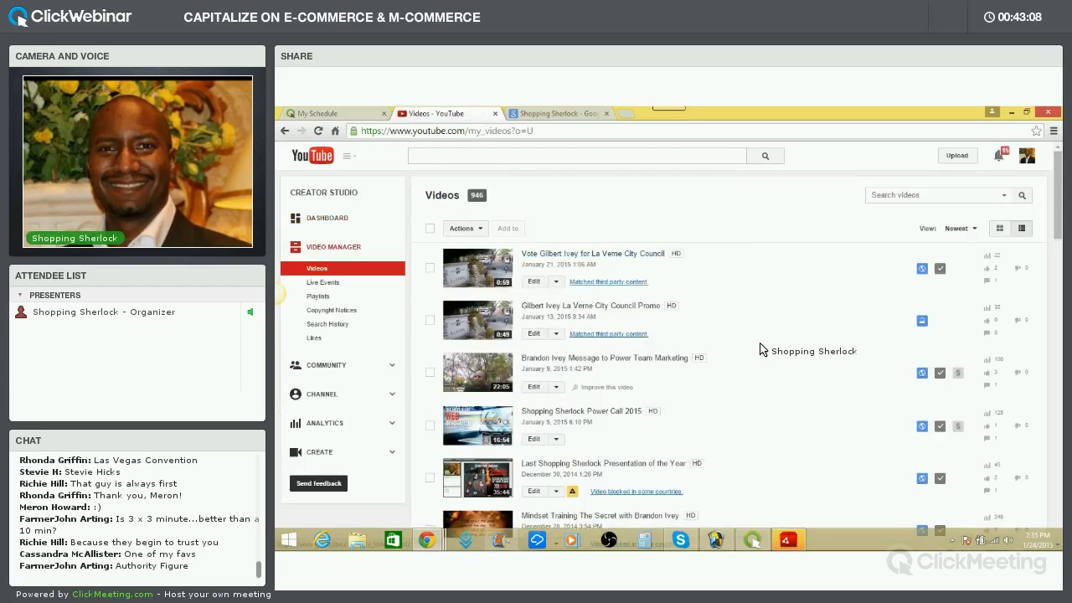
pyautogui.scroll(-10, 779, 361)
pyautogui.click(557, 421)
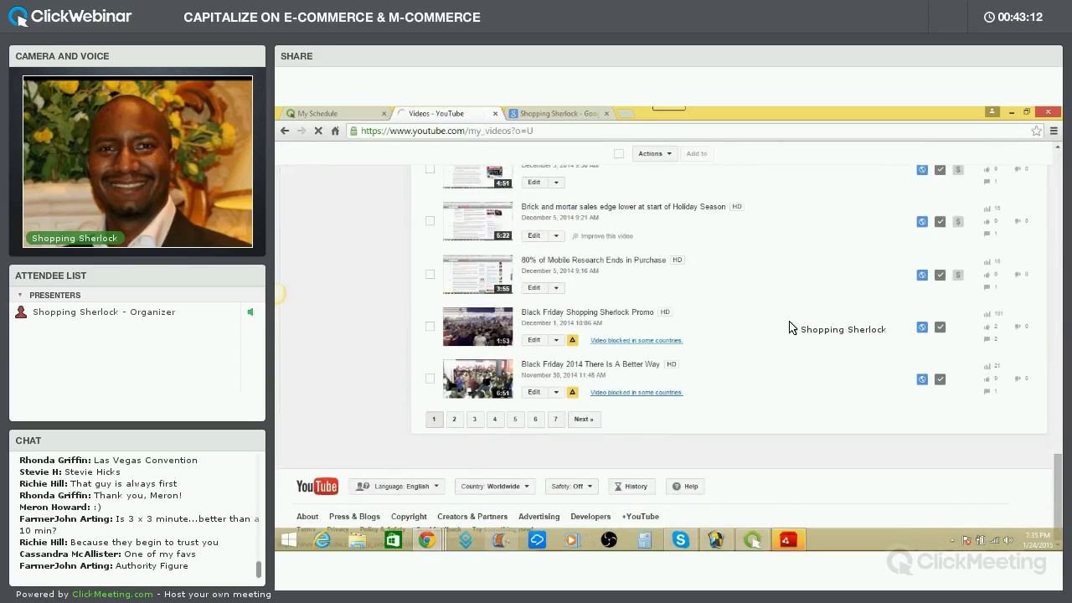
pyautogui.scroll(-15, 780, 329)
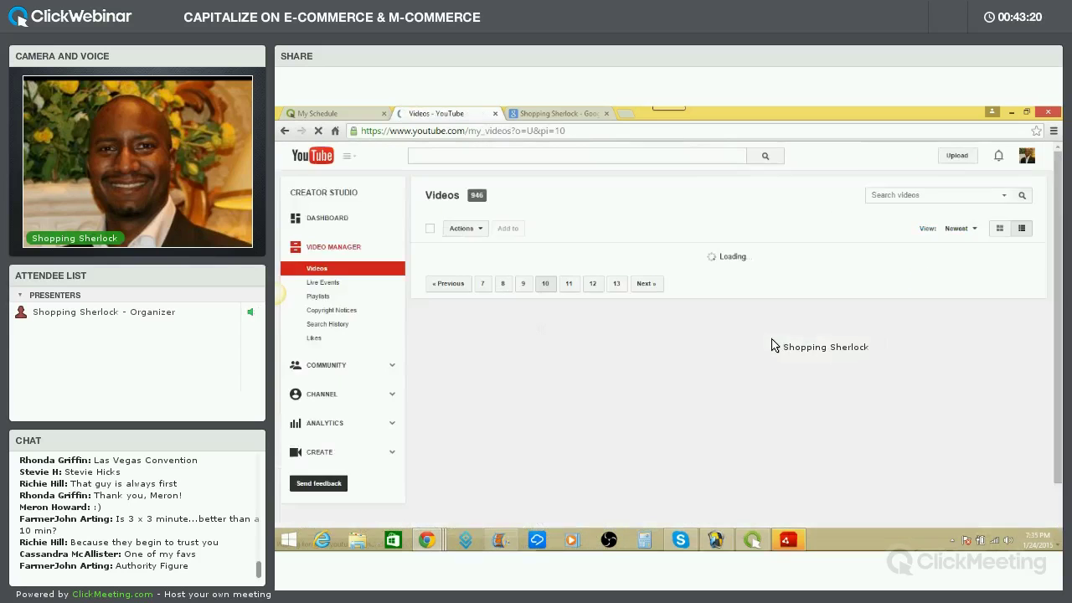
pyautogui.scroll(-10, 708, 386)
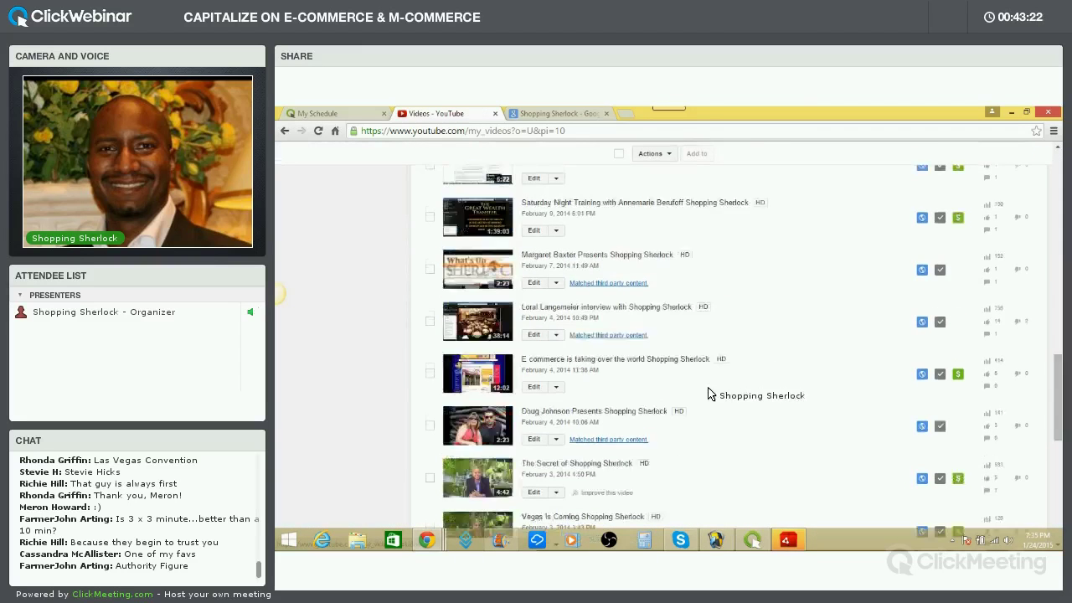
pyautogui.click(618, 420)
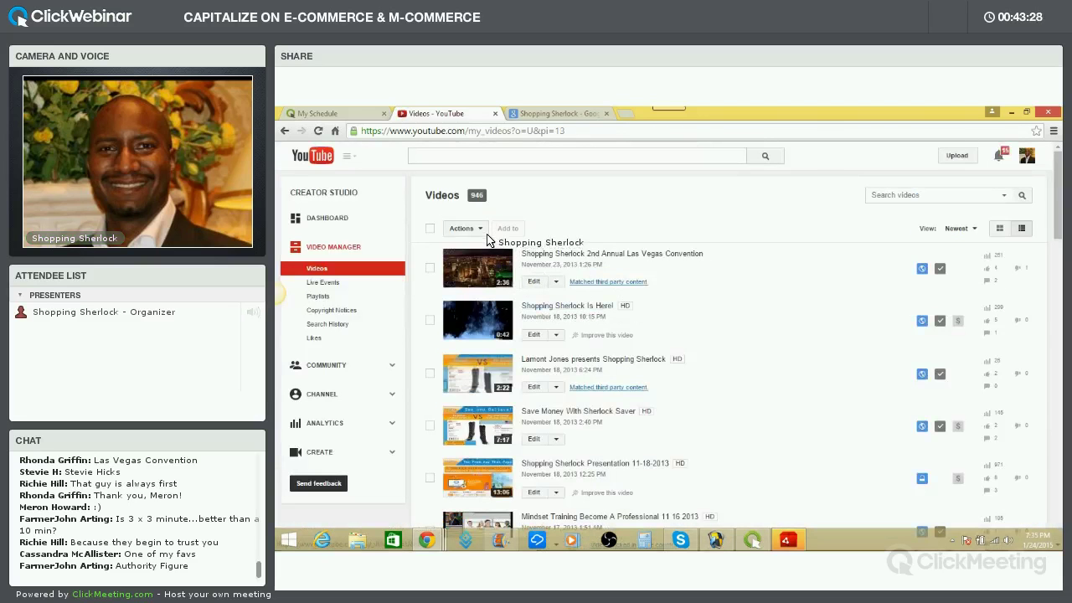
# Open and close the bulk Actions list, move to page 16, and bring up the sharing panel
pyautogui.click(482, 231)
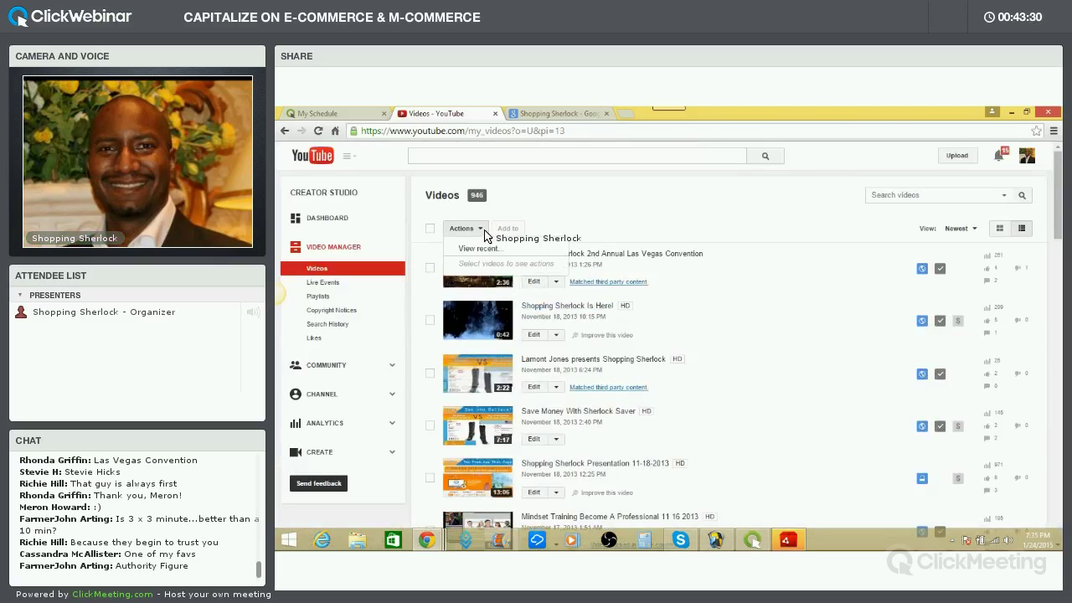
pyautogui.click(459, 231)
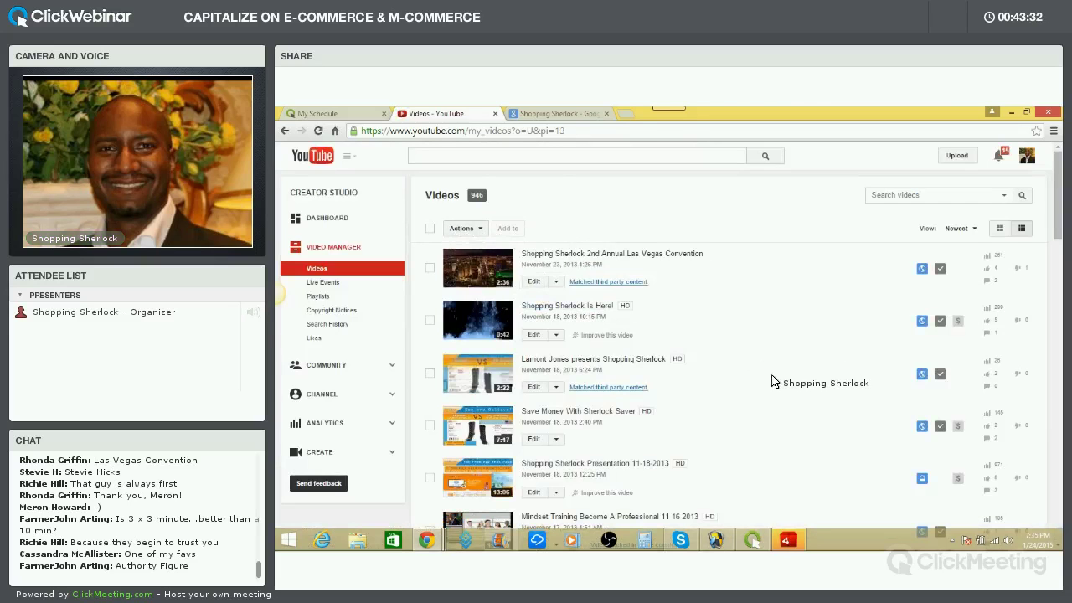
pyautogui.scroll(-15, 773, 381)
pyautogui.click(627, 420)
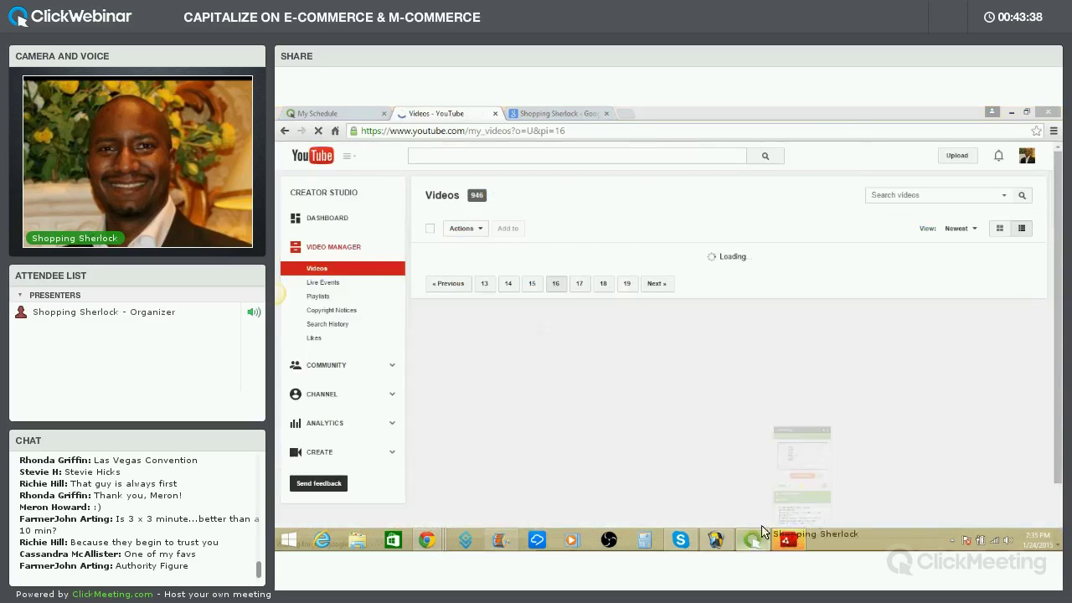
pyautogui.click(752, 540)
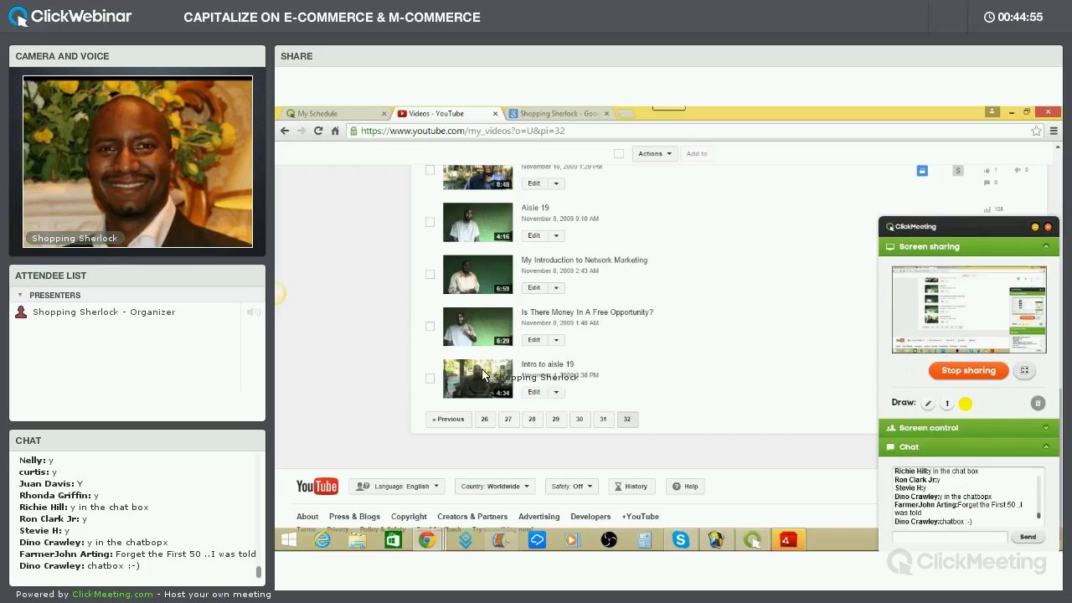
# Play 'Intro to aisle 19', pause it at 0:03 of 4:33, and glance at its description
pyautogui.click(532, 366)
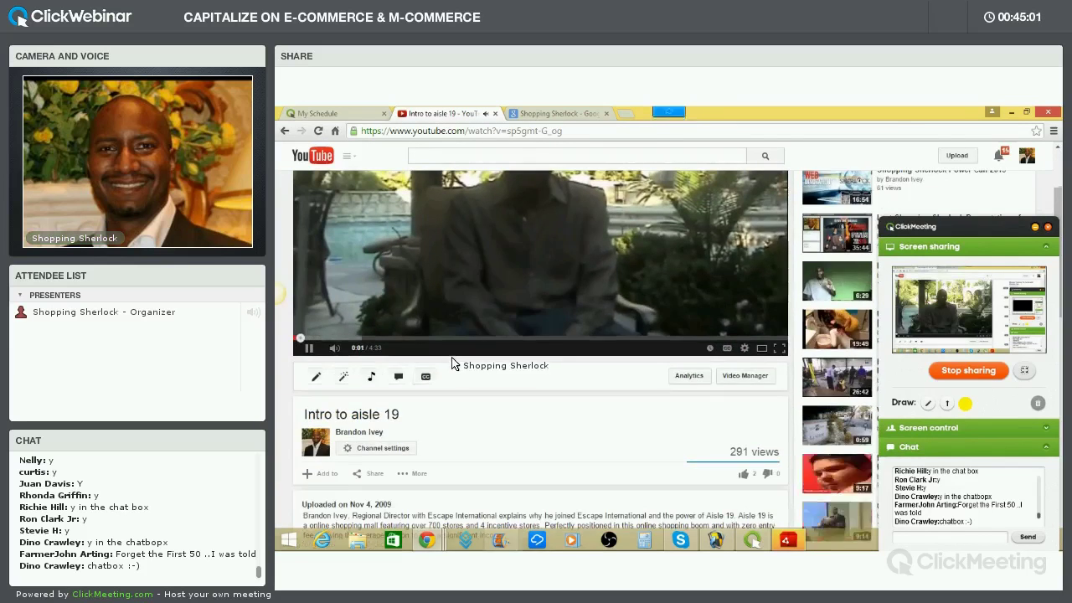
pyautogui.click(452, 355)
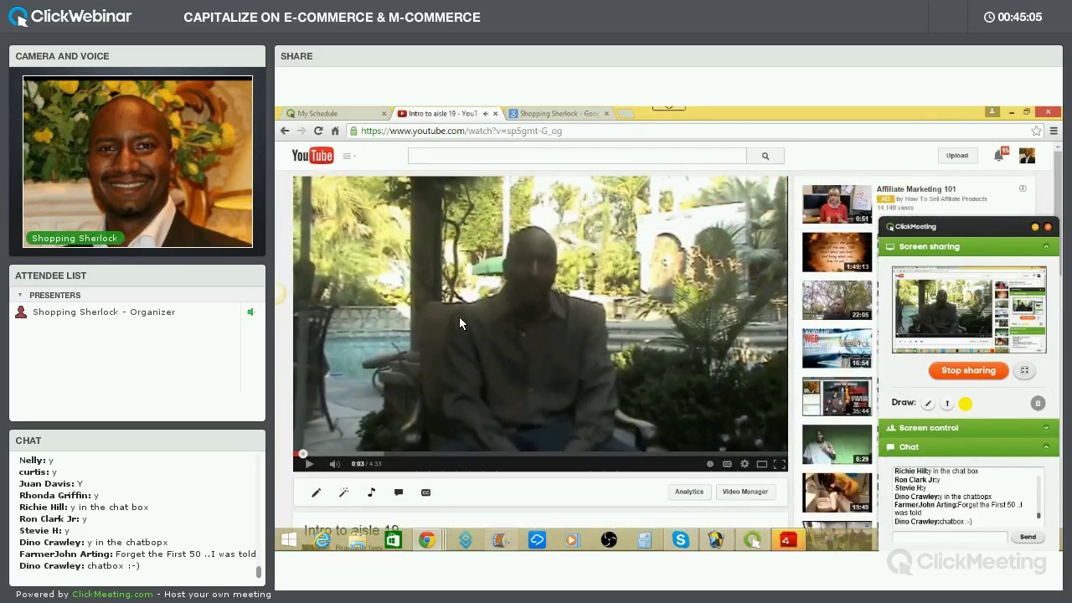
pyautogui.scroll(-3, 465, 319)
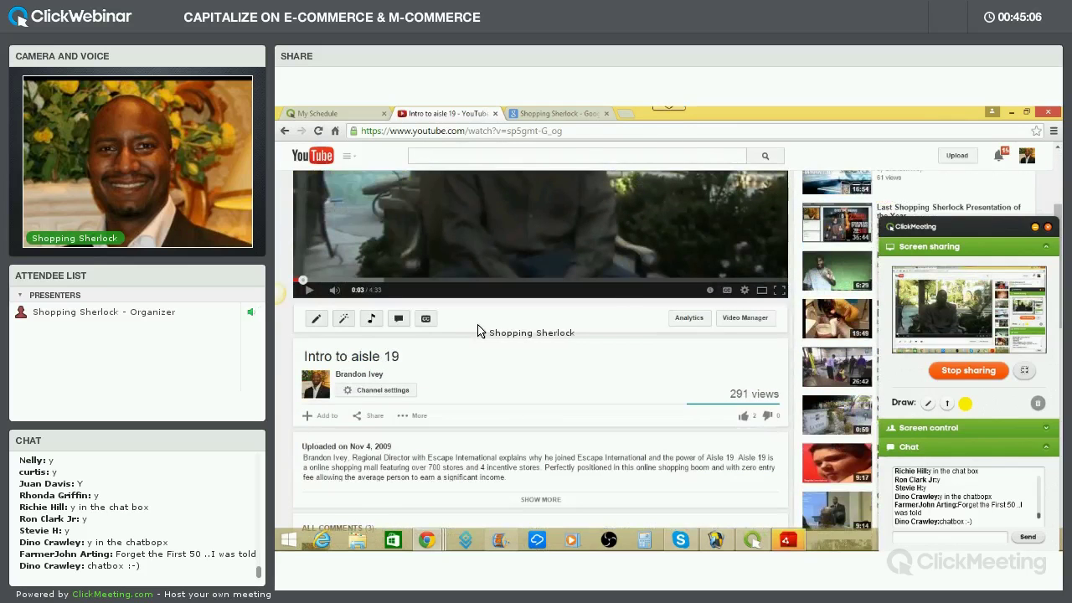
pyautogui.scroll(3, 479, 331)
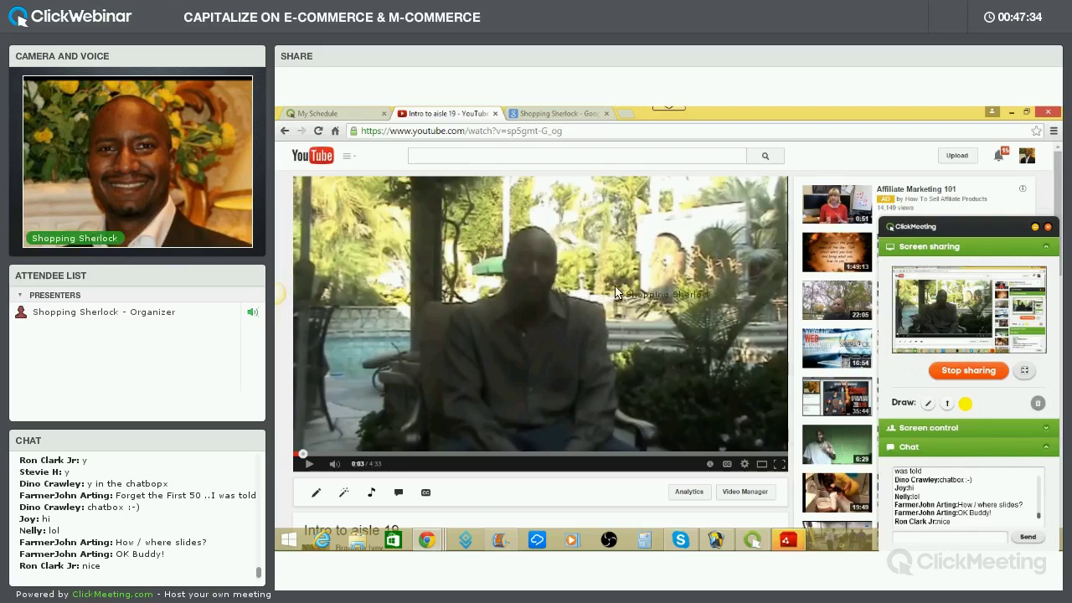
# Go back to the uploads list and play 'Is There Money In A Free Opportunity?'
pyautogui.click(285, 131)
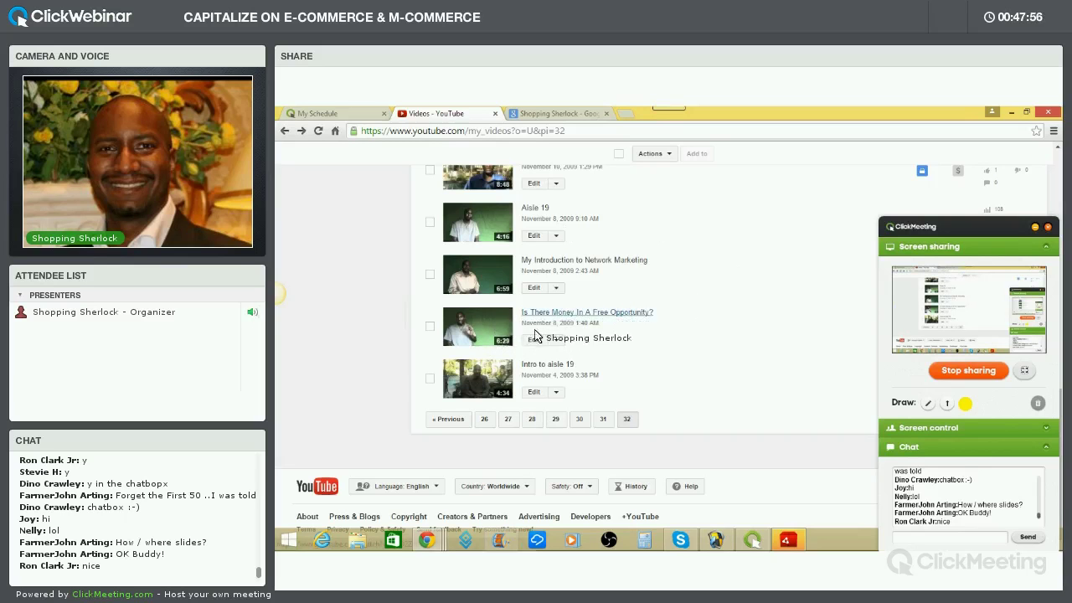
pyautogui.click(553, 314)
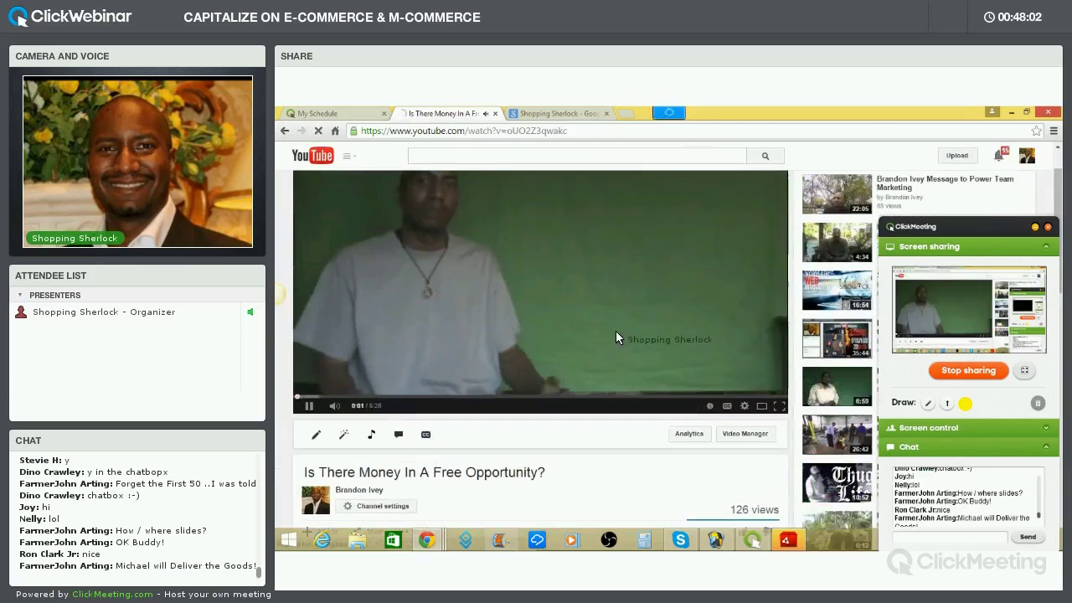
# Pause the video at 0:04, scroll the webinar chat, and return to page 32 of the uploads
pyautogui.click(603, 335)
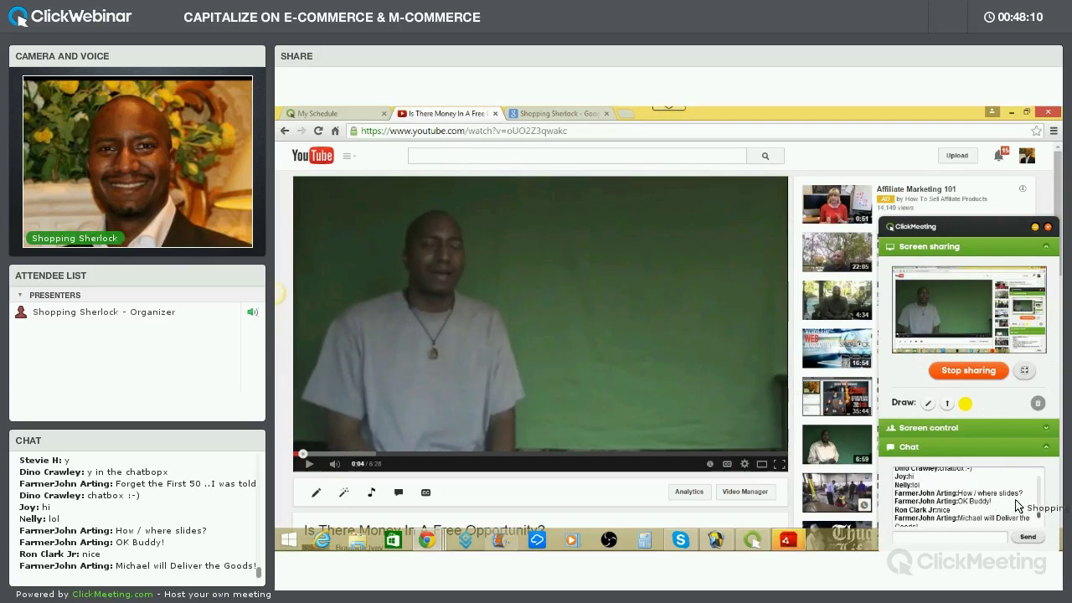
pyautogui.click(1041, 523)
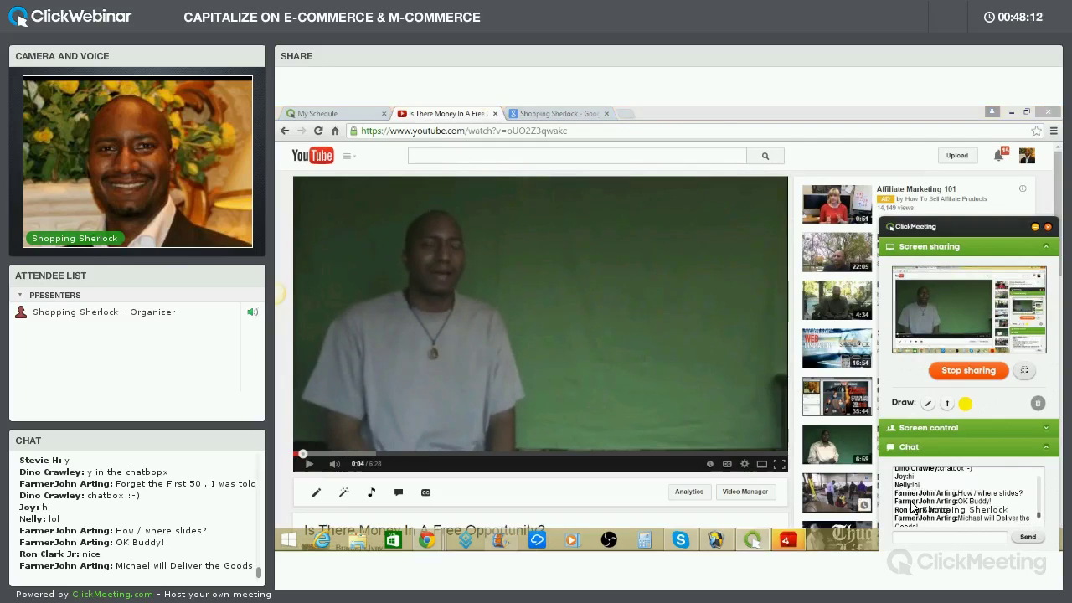
pyautogui.scroll(-1, 1005, 498)
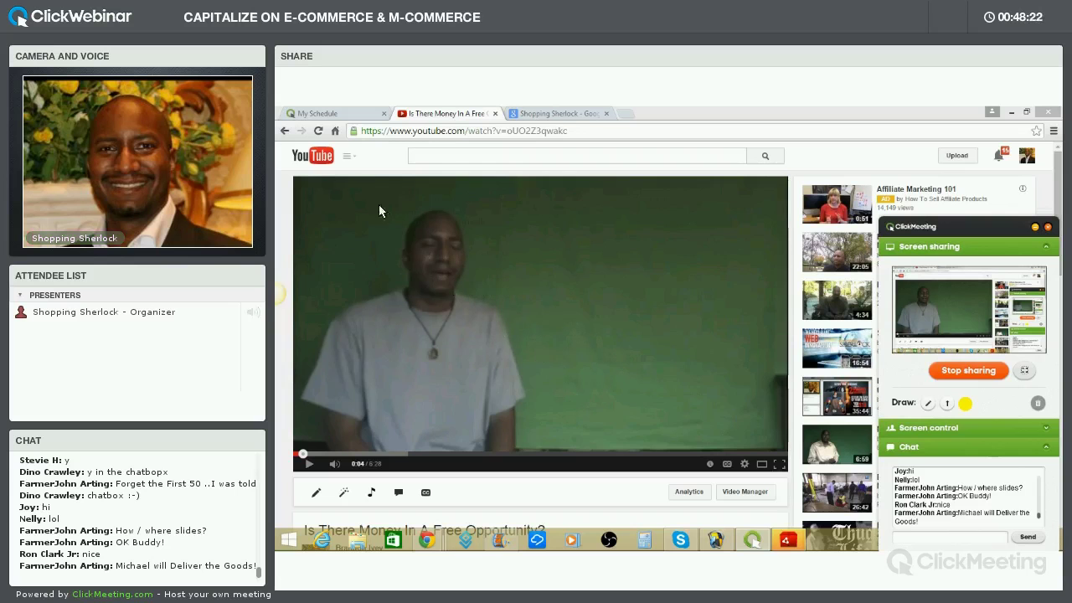
pyautogui.click(284, 131)
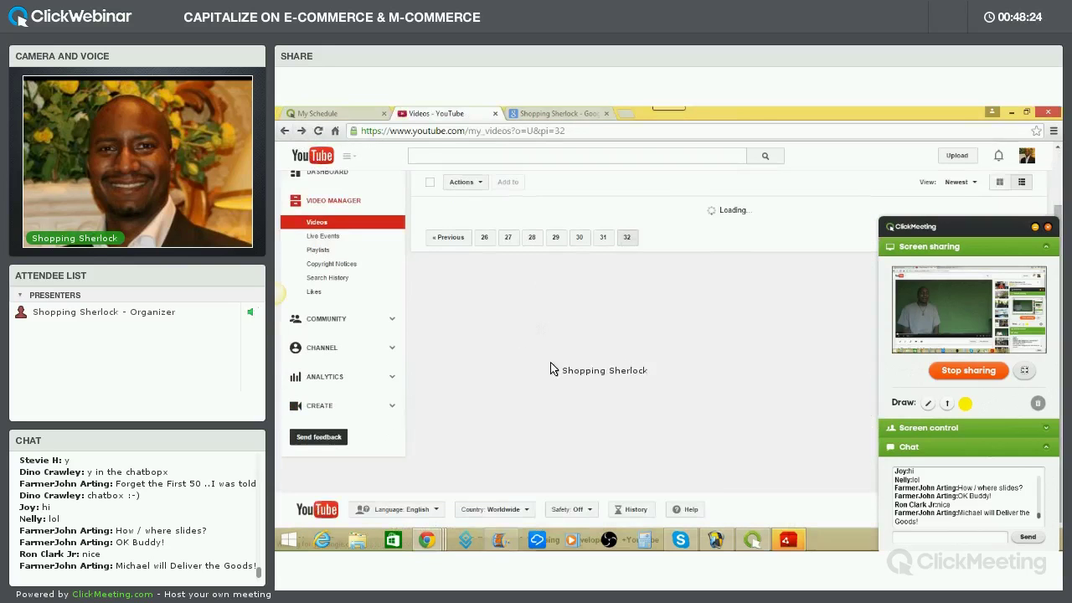
# Scroll page 32 down and back up to 'Aisle 19 Mindset' and 'Aisle 19 Update'
pyautogui.scroll(-5, 608, 402)
pyautogui.scroll(-3, 612, 422)
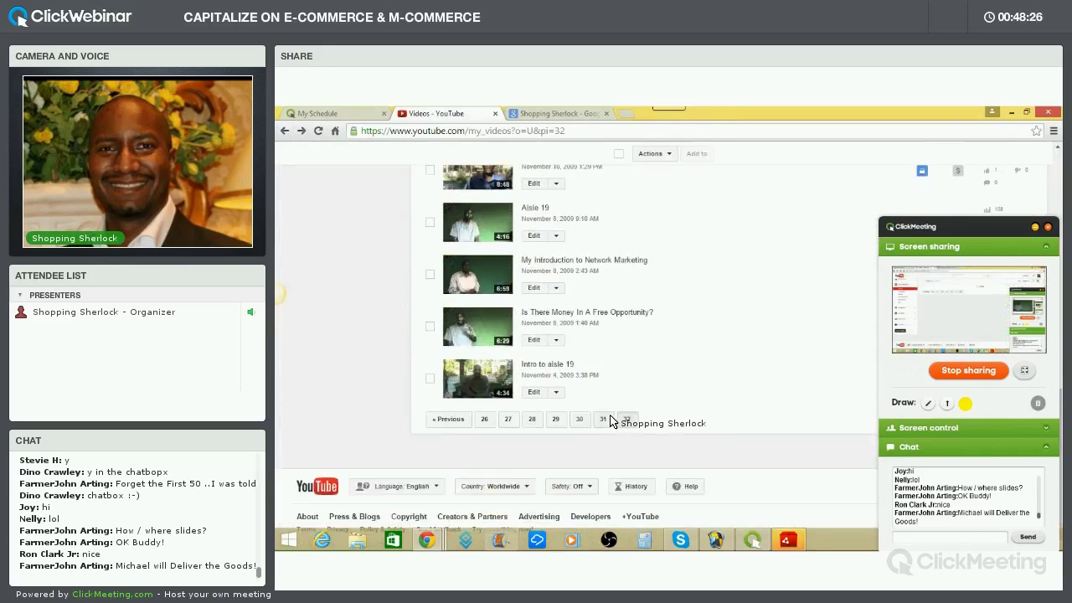
pyautogui.scroll(6, 610, 418)
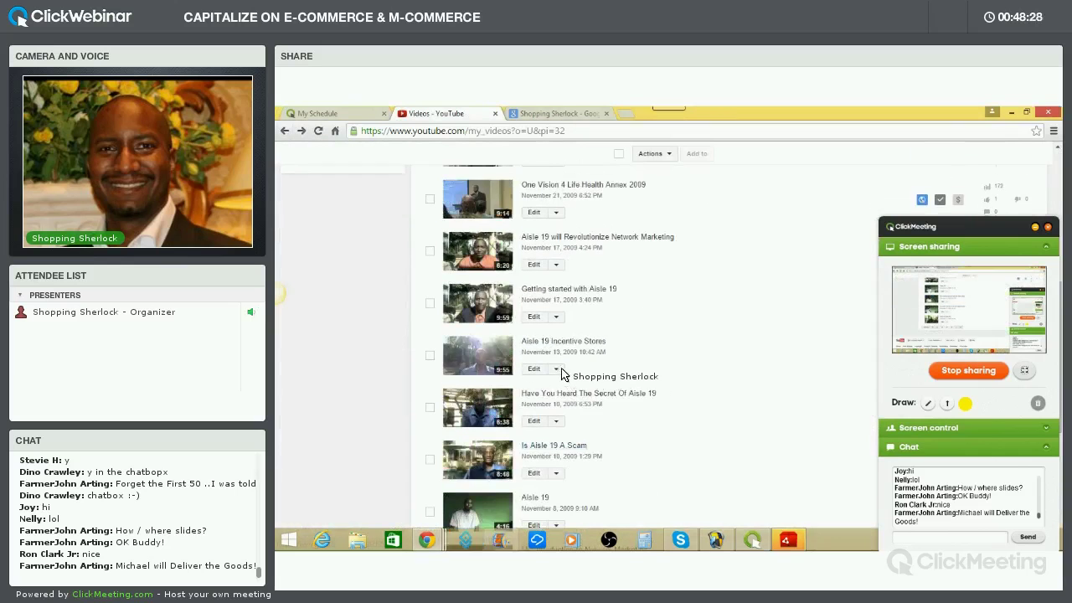
pyautogui.scroll(3, 563, 369)
pyautogui.scroll(4, 543, 322)
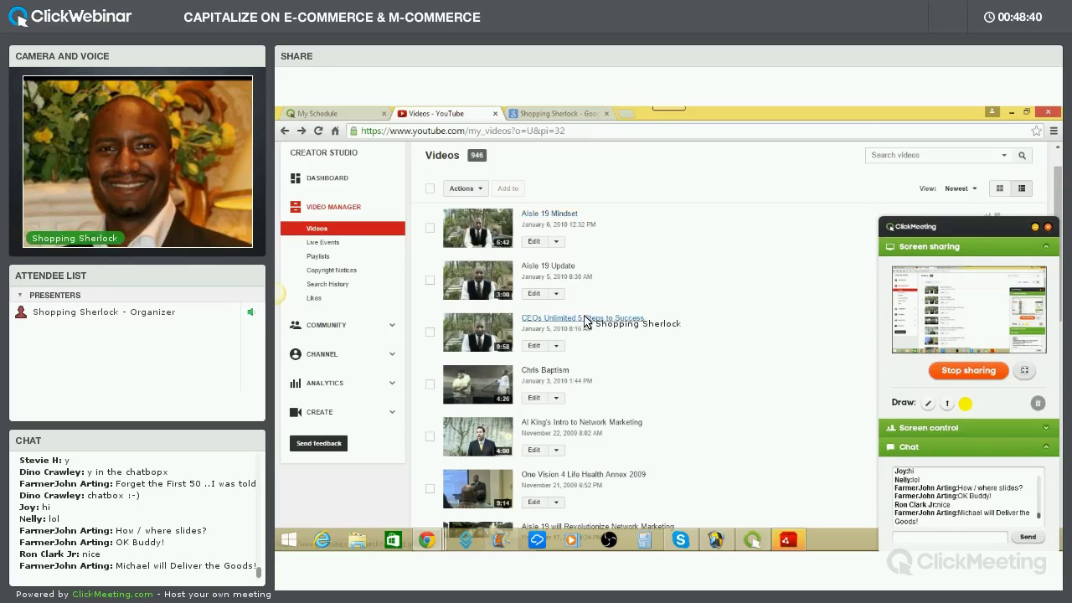
# Play the 9:57 video 'CEOs Unlimited 5 Steps to Success' and pause it at 0:01
pyautogui.click(585, 319)
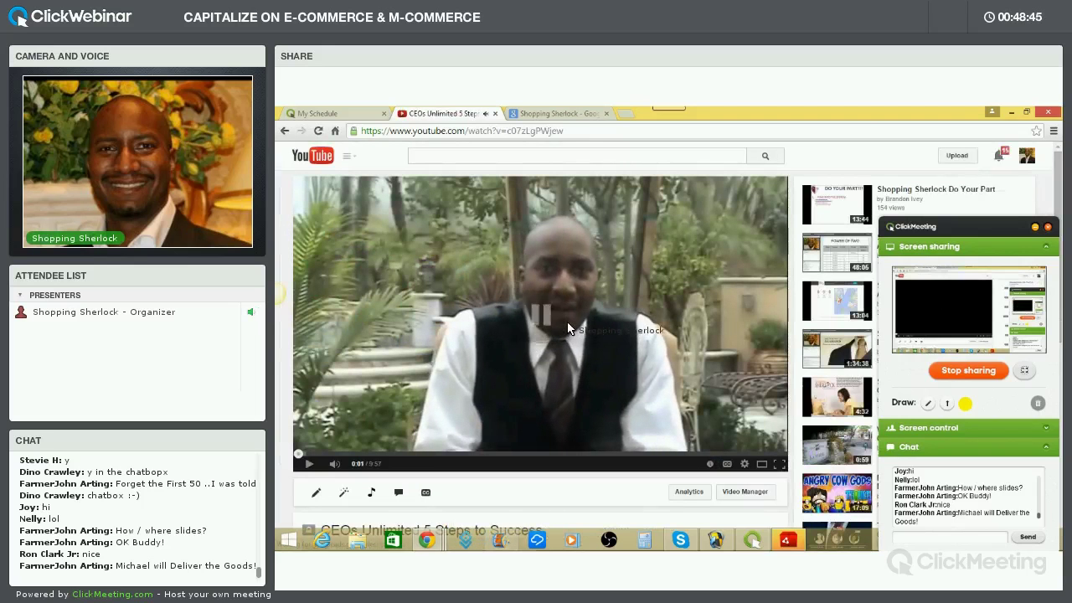
pyautogui.click(600, 306)
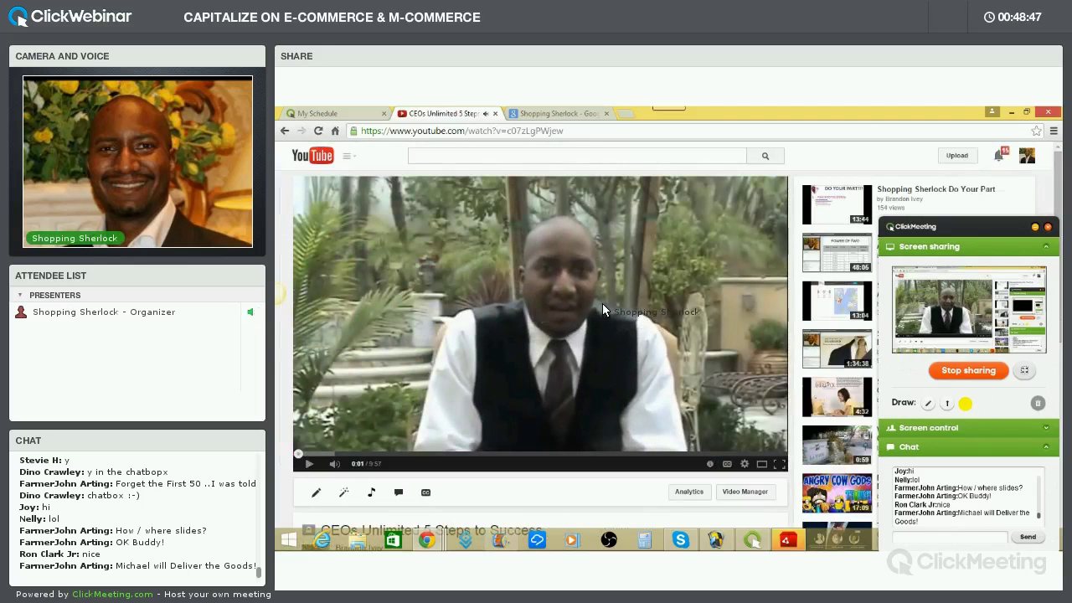
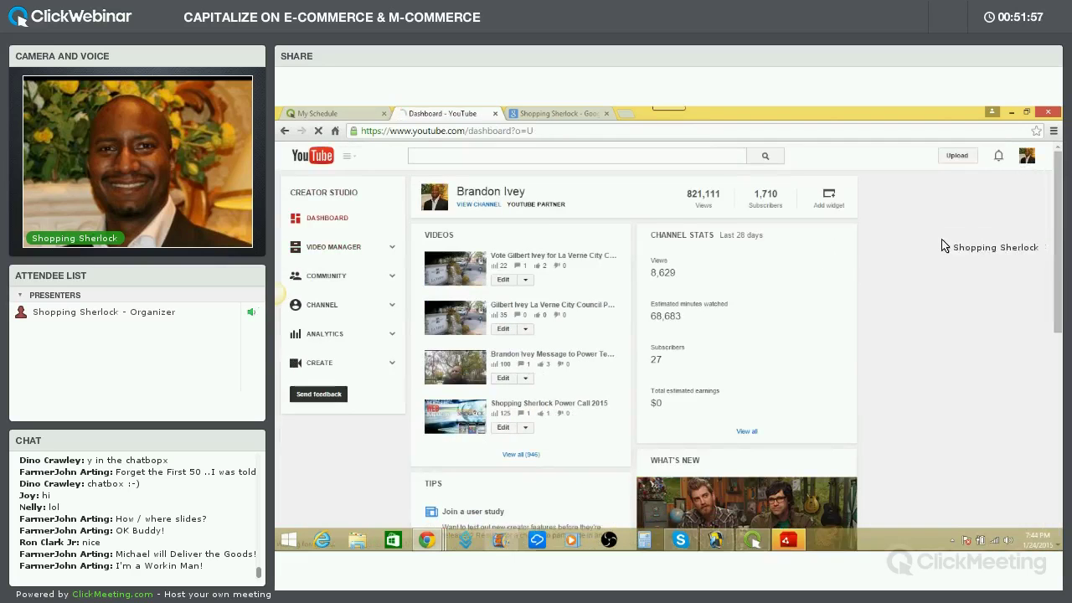
# Open Video Manager and browse the channel's 946 uploaded videos, newest first
pyautogui.click(344, 251)
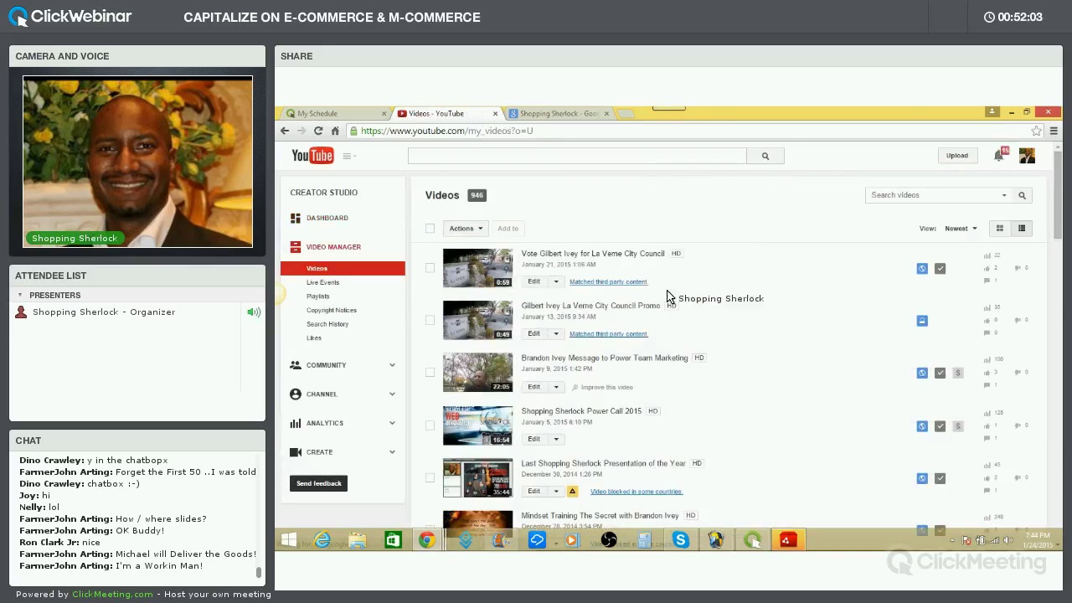
pyautogui.scroll(-3, 680, 299)
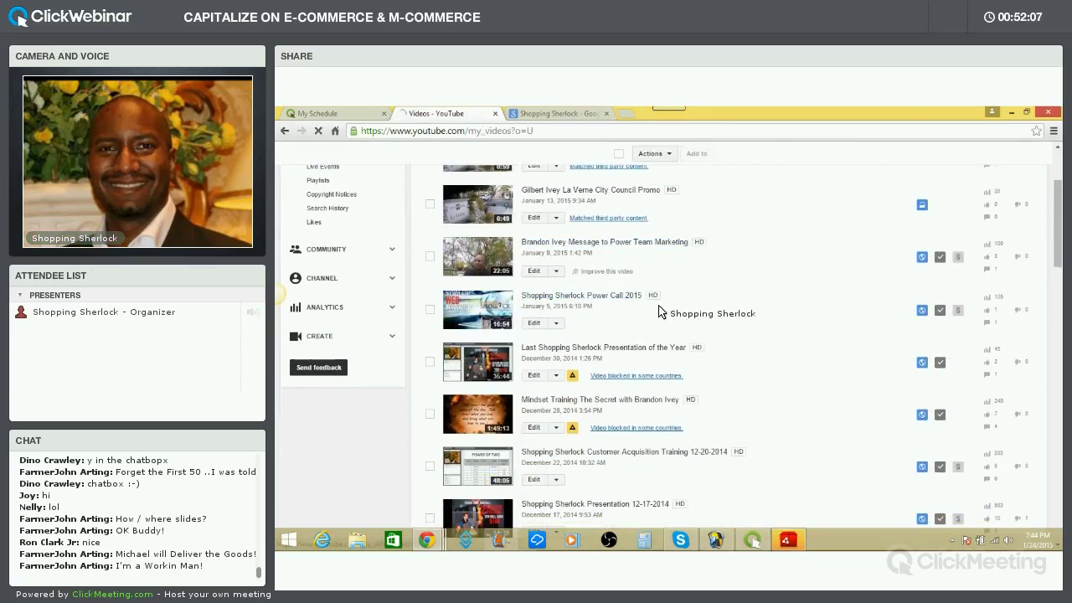
pyautogui.scroll(-4, 661, 311)
pyautogui.scroll(-3, 657, 314)
pyautogui.scroll(10, 649, 306)
pyautogui.click(596, 159)
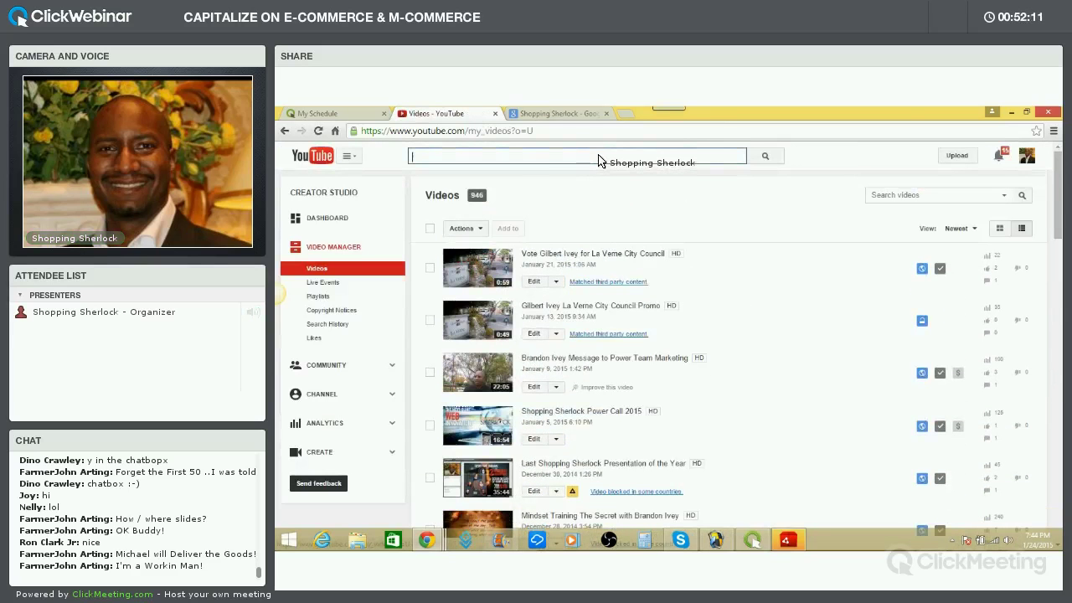
# Search YouTube for 'shopping sherlock' and browse the roughly 29,200 results
pyautogui.write('shopping sherlock')
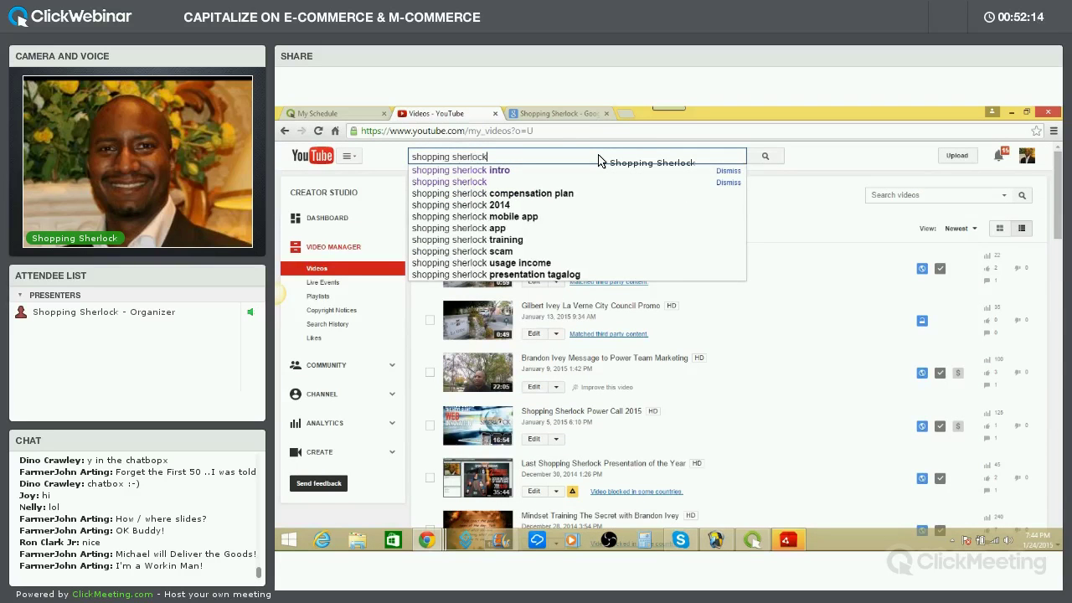
pyautogui.press('Return')
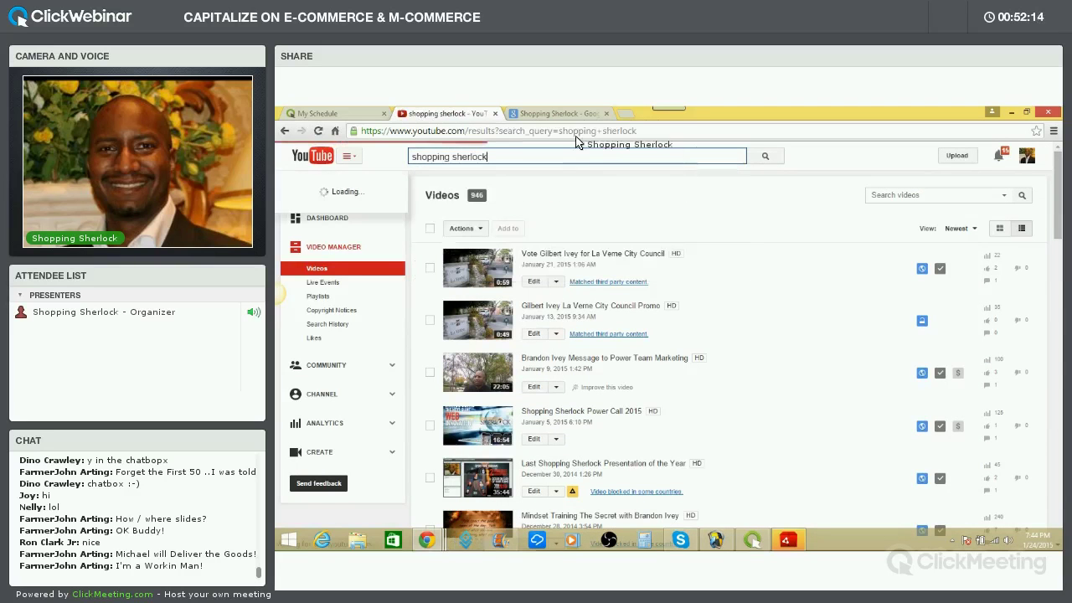
pyautogui.scroll(-3, 681, 310)
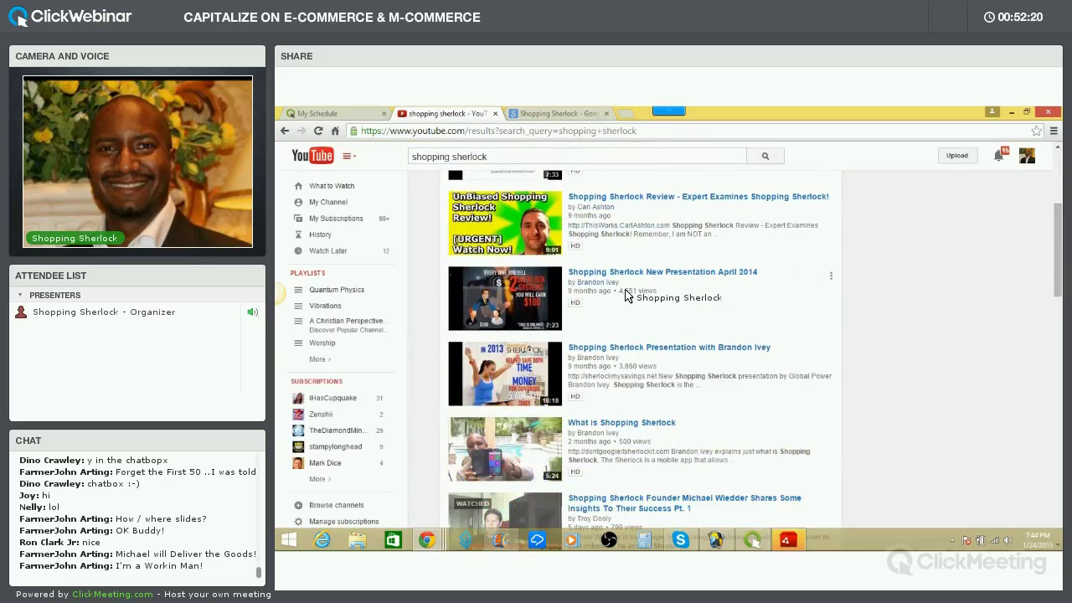
pyautogui.scroll(2, 614, 291)
pyautogui.scroll(1, 614, 291)
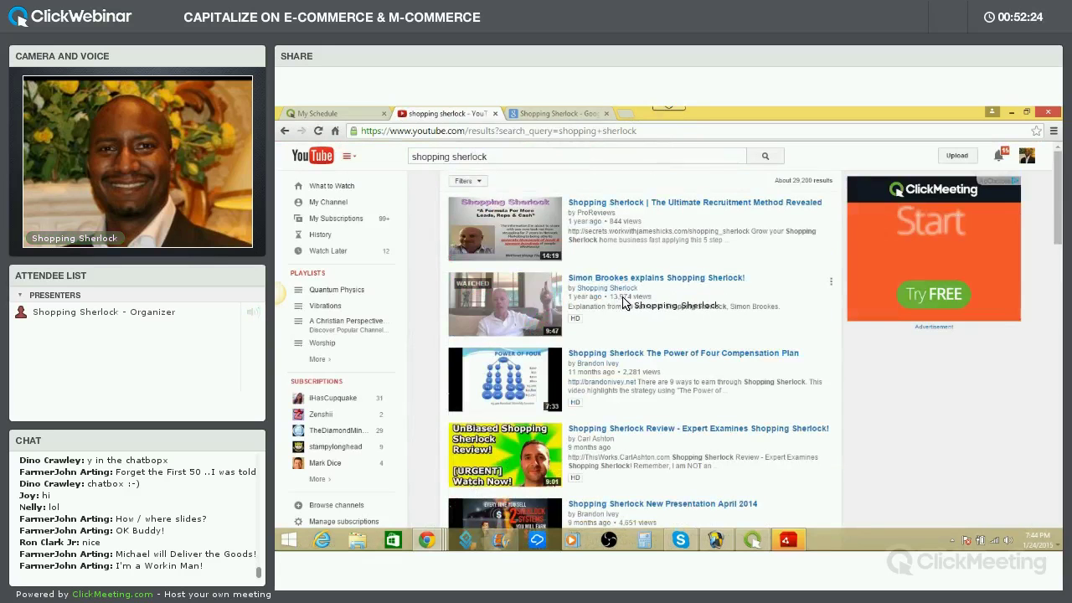
pyautogui.scroll(-3, 631, 308)
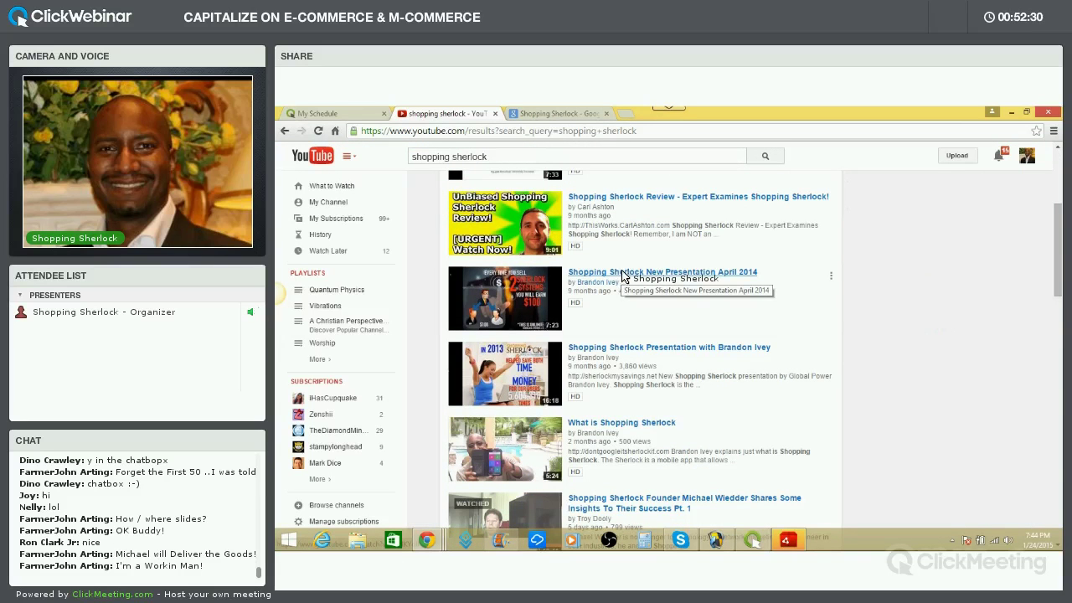
# Open the Shopping Sherlock New Presentation April 2014 video and pause it
pyautogui.click(669, 273)
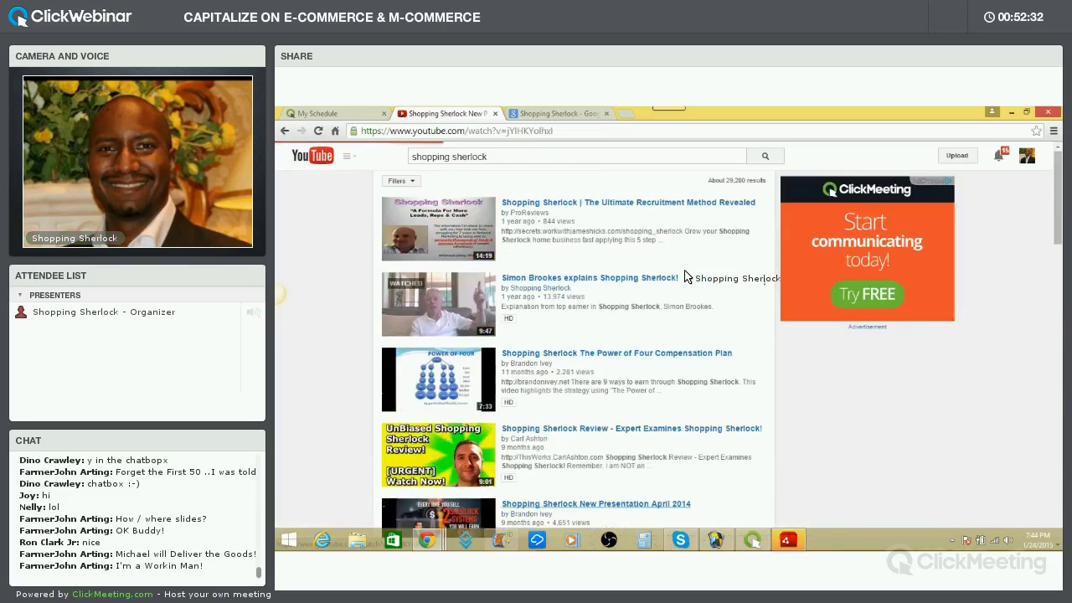
pyautogui.scroll(-2, 645, 335)
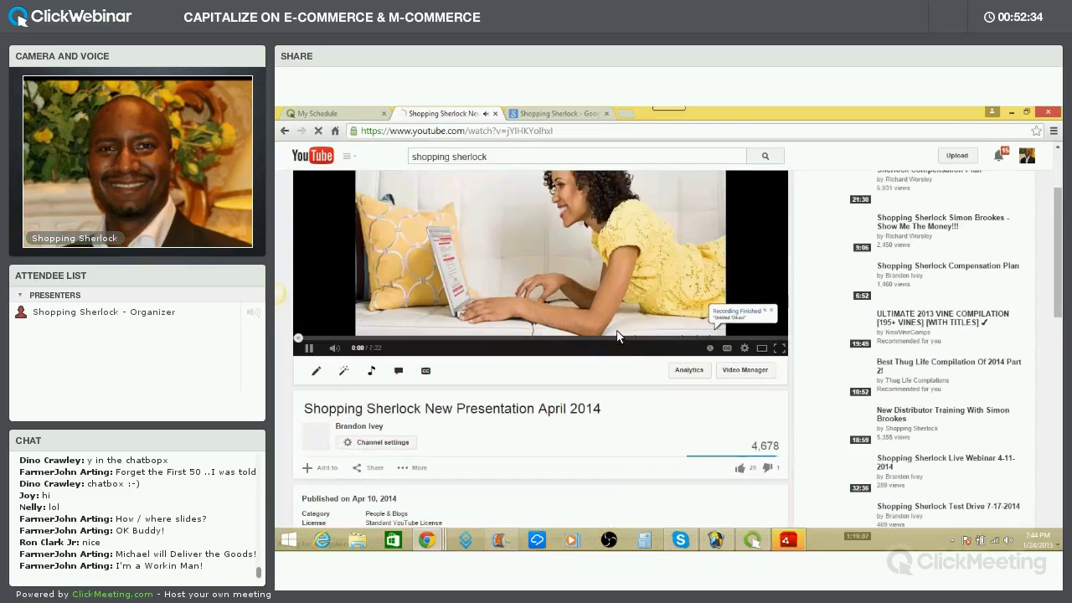
pyautogui.click(309, 290)
pyautogui.scroll(-2, 536, 382)
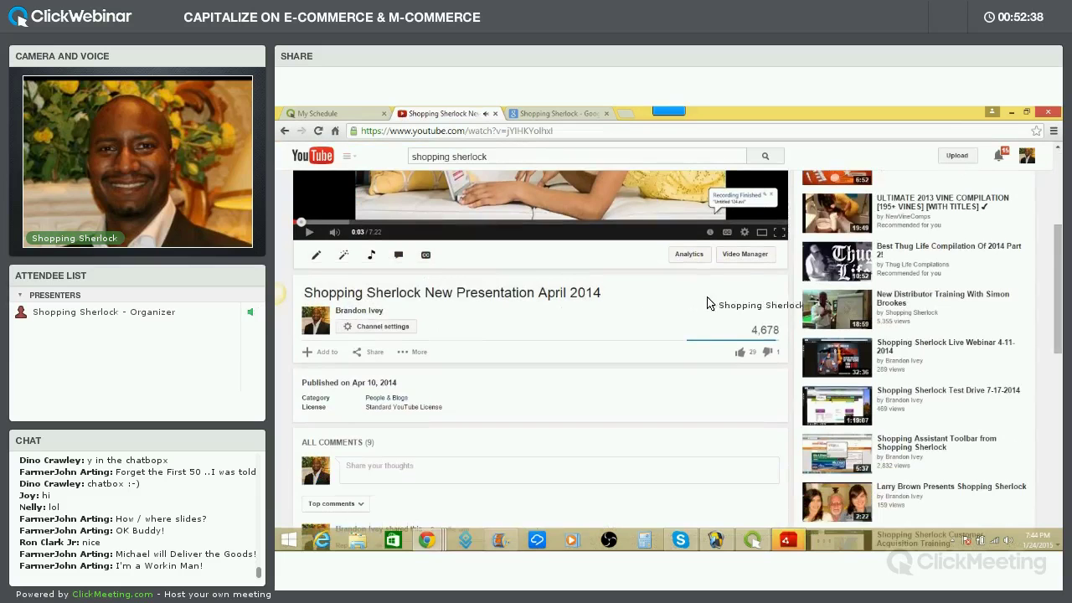
pyautogui.scroll(5, 531, 335)
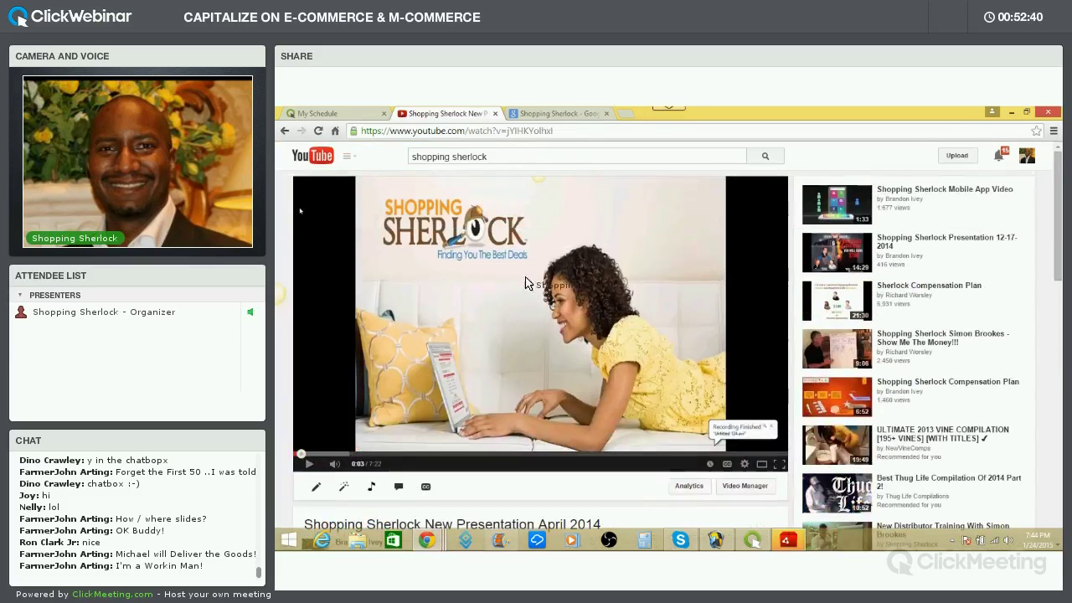
pyautogui.scroll(-3, 578, 350)
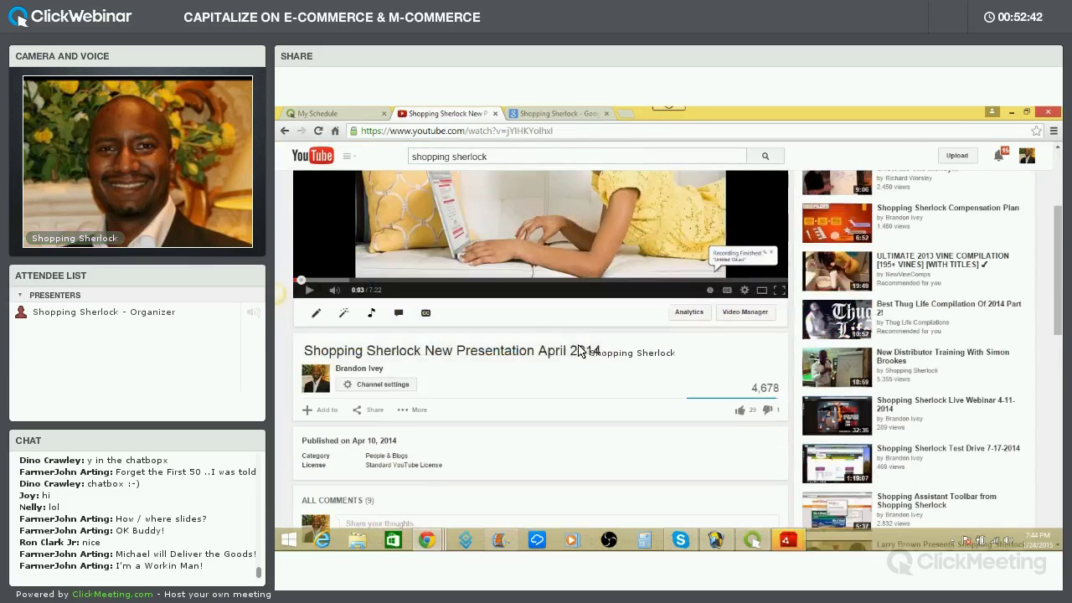
# Copy the video's title, then head back to the Creator Studio dashboard
pyautogui.click(610, 351)
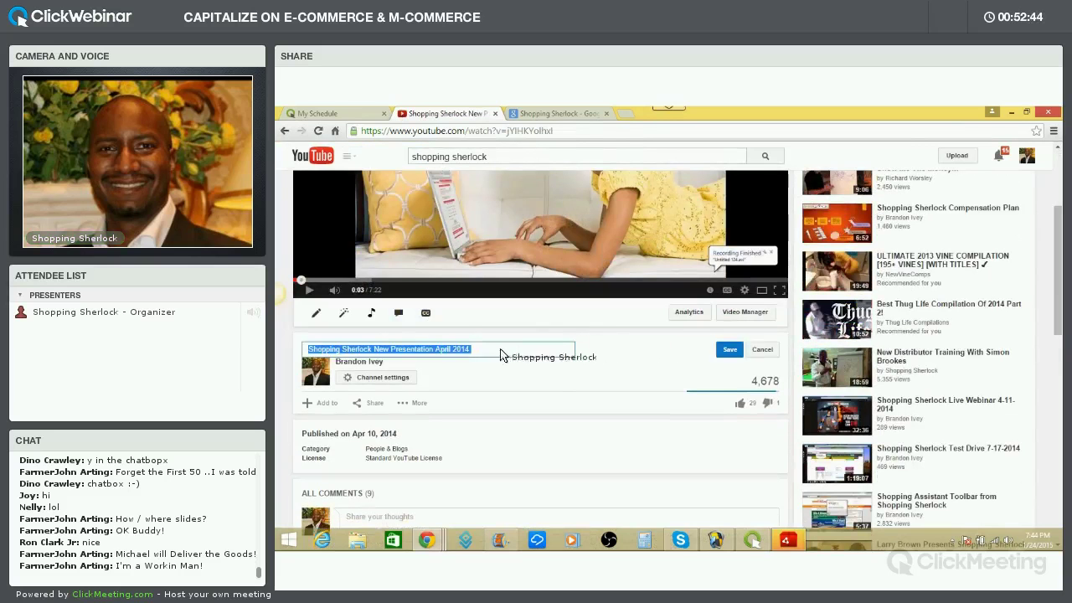
pyautogui.rightClick(410, 356)
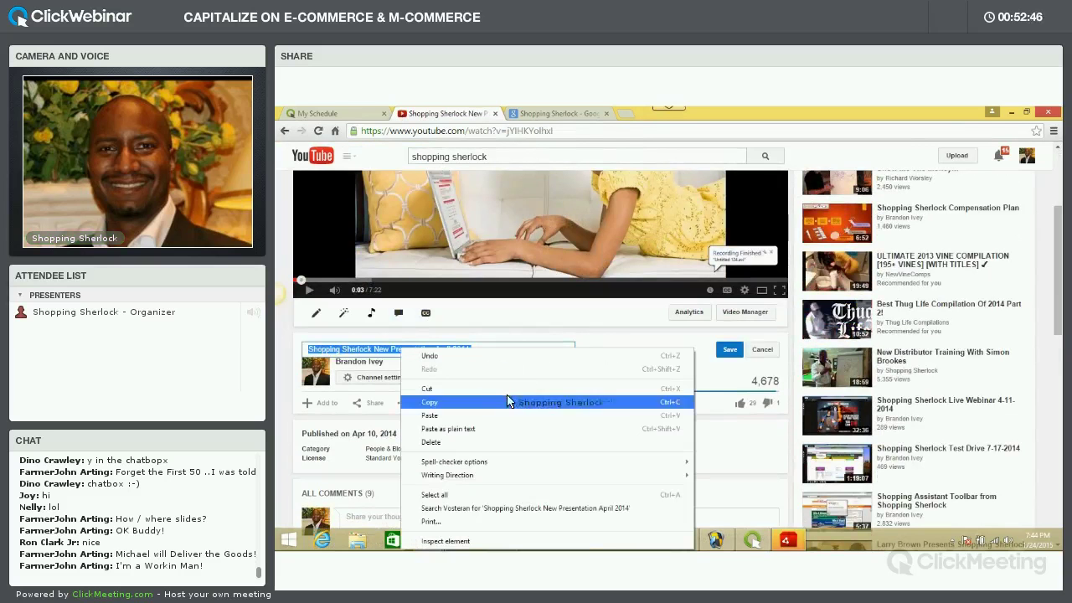
pyautogui.click(444, 400)
pyautogui.click(1027, 156)
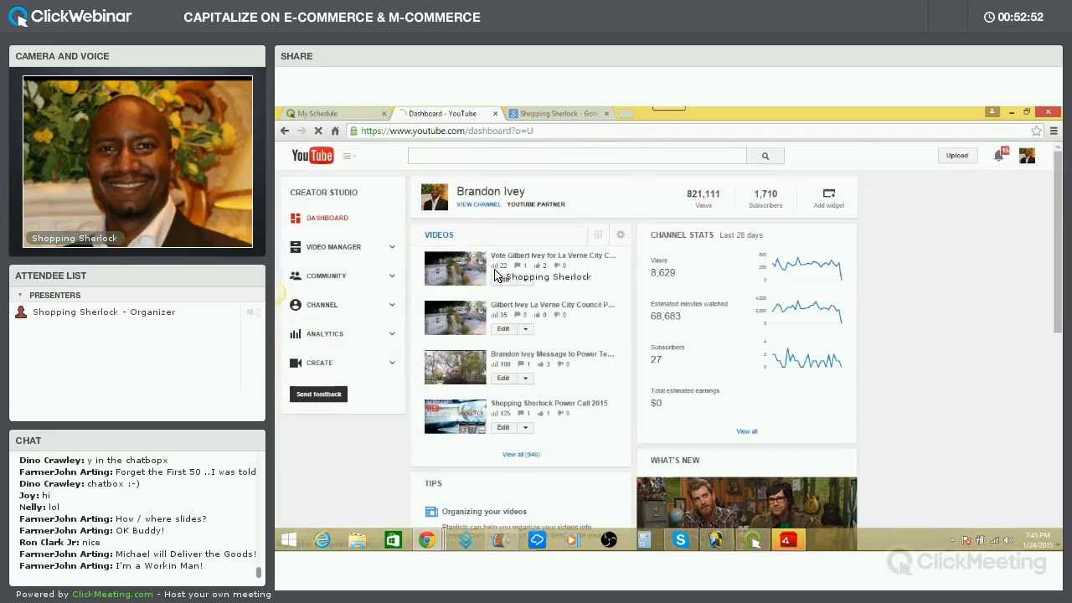
# Search Video Manager for the pasted April 2014 title and review its Basic info settings
pyautogui.click(339, 247)
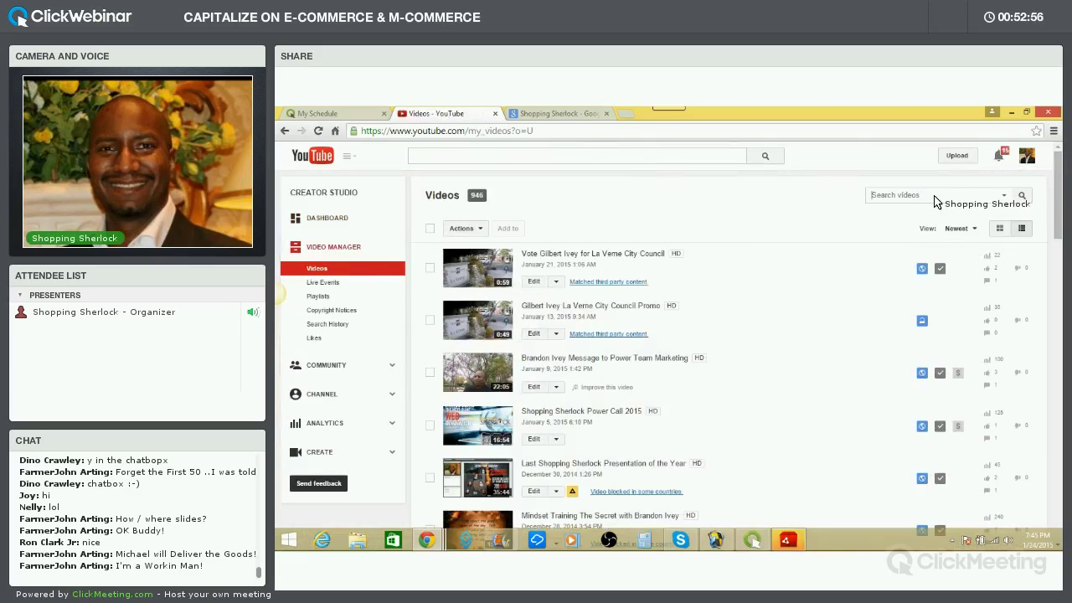
pyautogui.hotkey('ctrl', 'v')
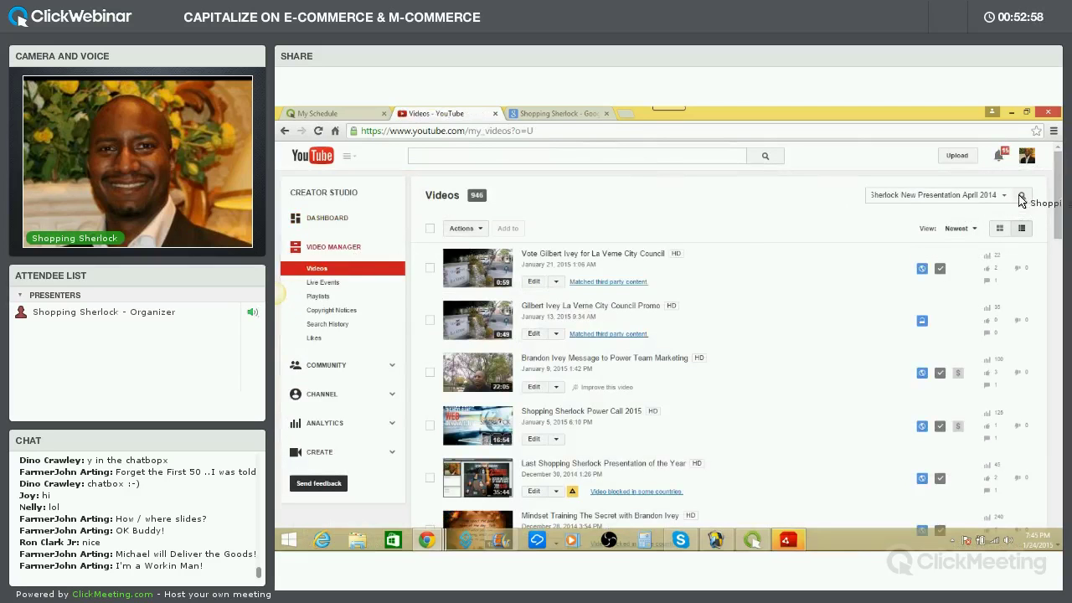
pyautogui.click(1022, 194)
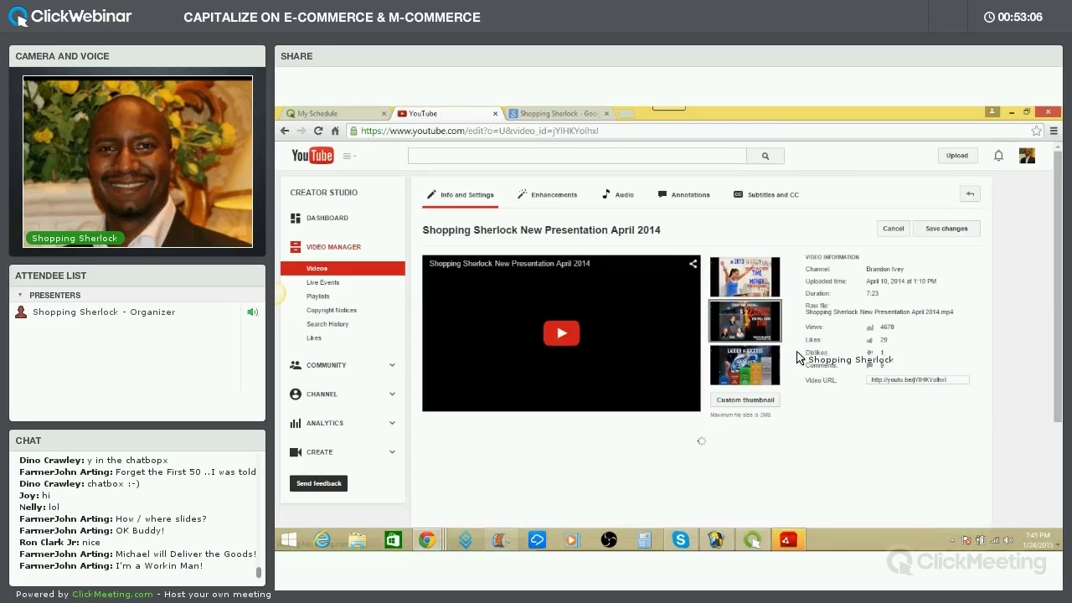
pyautogui.scroll(-3, 657, 306)
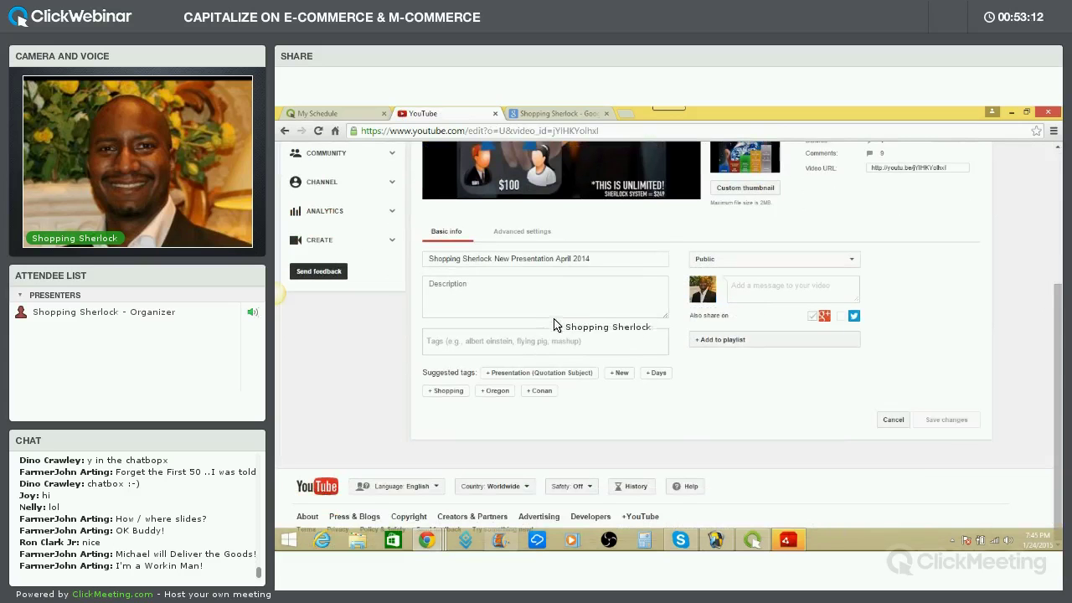
pyautogui.scroll(2, 559, 319)
pyautogui.scroll(1, 560, 319)
pyautogui.scroll(-1, 559, 319)
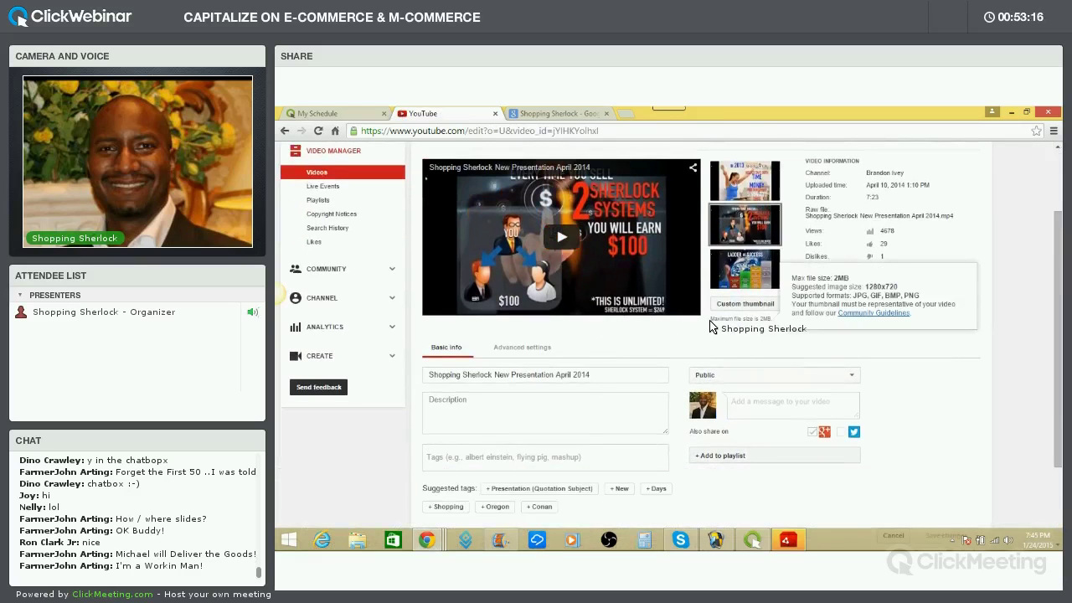
pyautogui.scroll(-1, 683, 339)
pyautogui.scroll(-1, 662, 350)
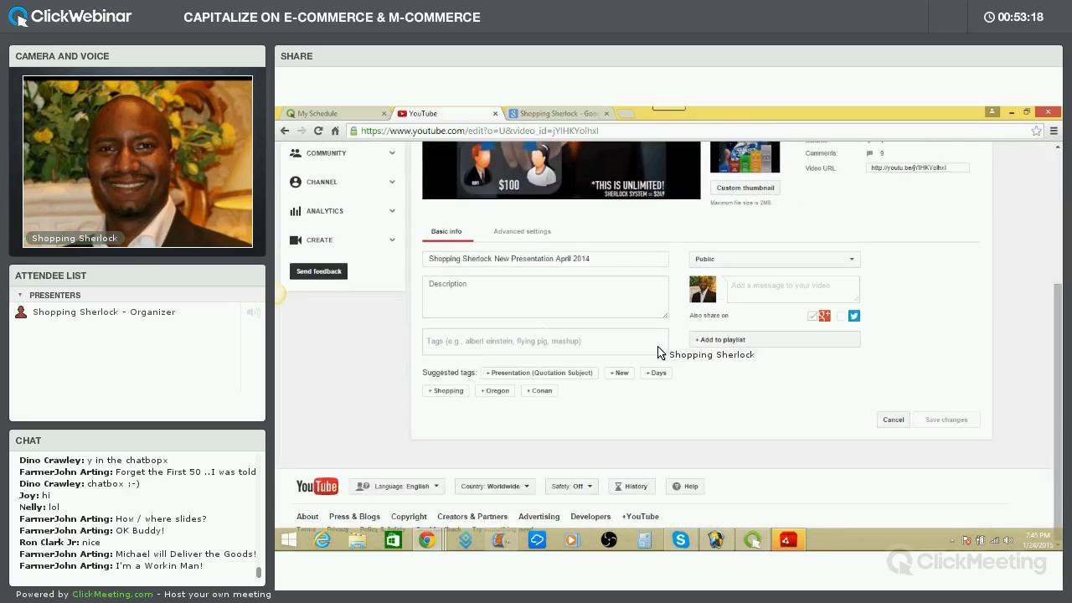
pyautogui.scroll(4, 658, 352)
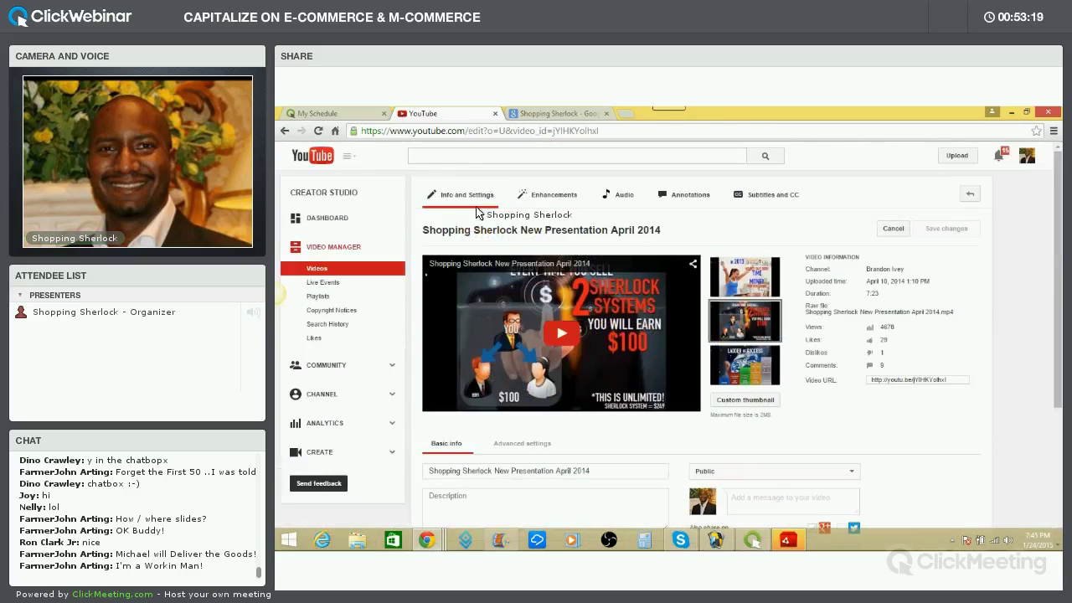
# Go back four pages to the 'shopping sherlock' results, then return to Creator Studio's Video Manager
pyautogui.click(285, 132)
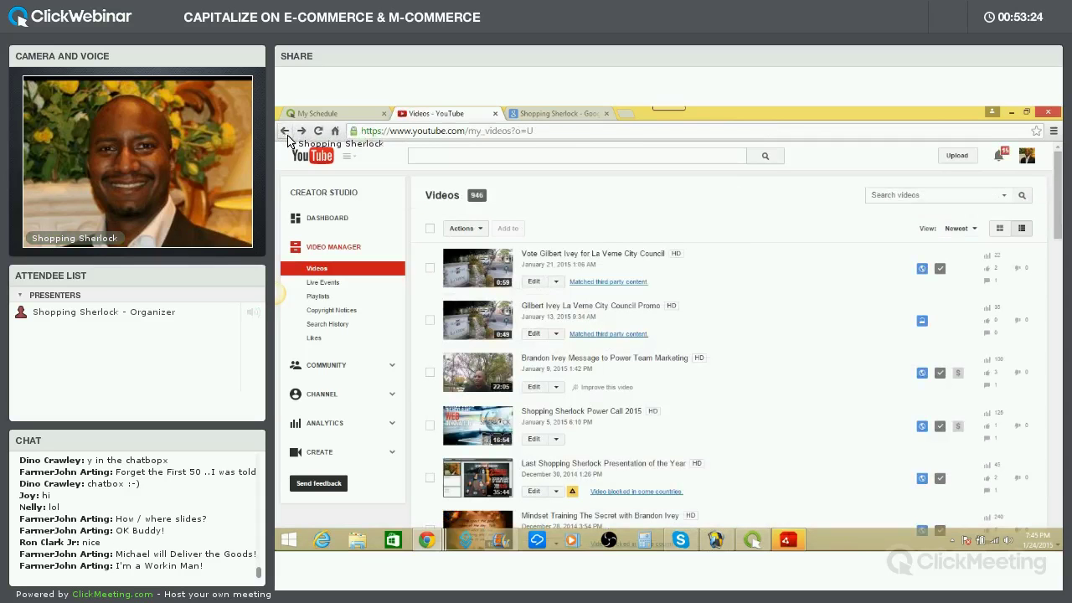
pyautogui.click(286, 132)
pyautogui.click(285, 133)
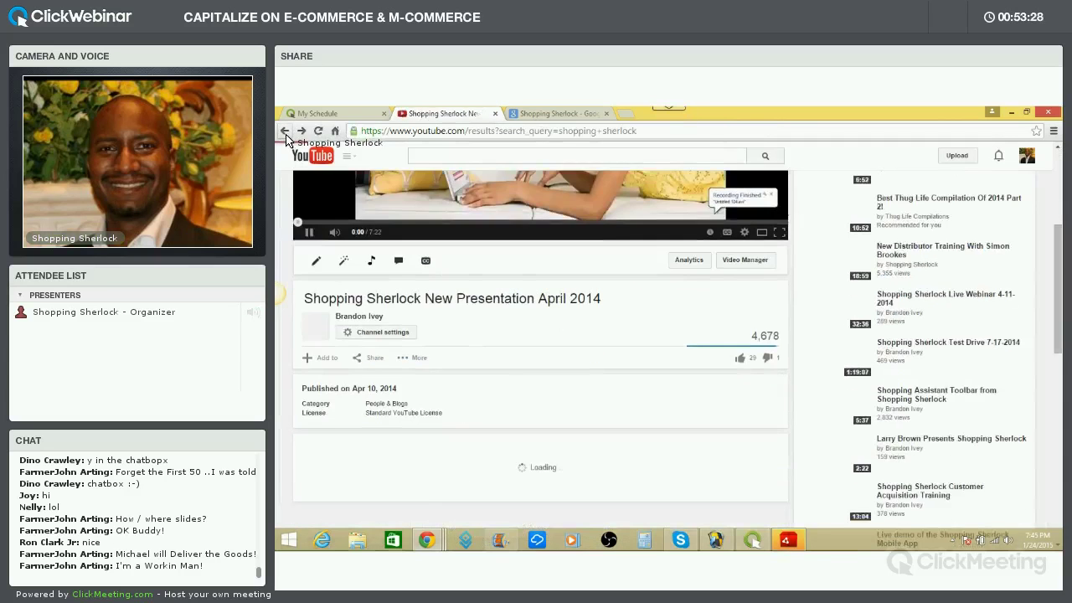
pyautogui.click(286, 132)
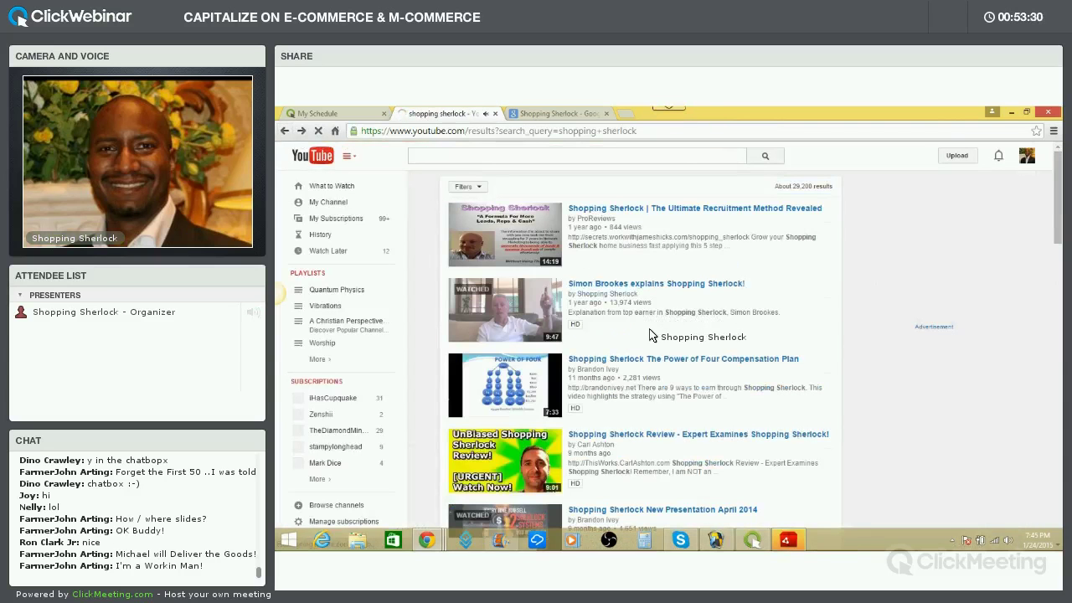
pyautogui.scroll(-3, 651, 332)
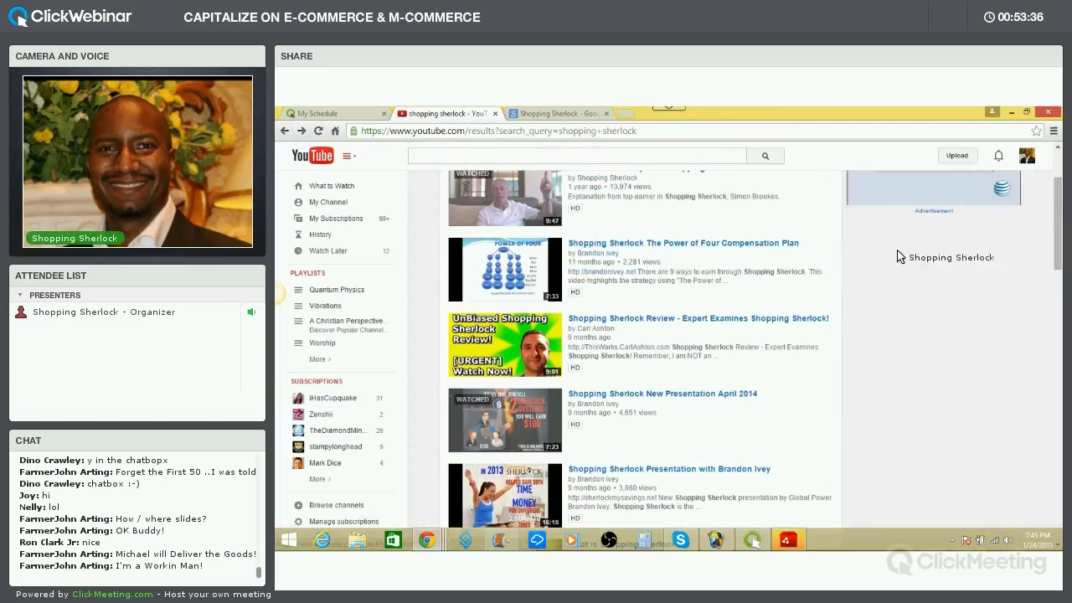
pyautogui.scroll(2, 963, 218)
pyautogui.click(1030, 161)
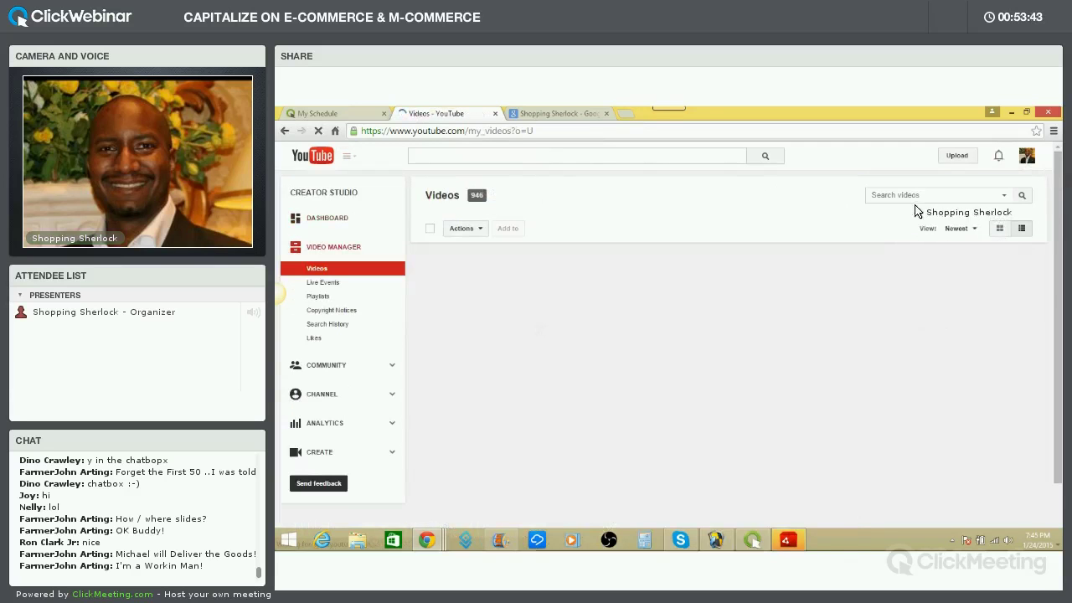
# Search the channel's videos for 'power of four', leaving only The Power of Four Compensation Plan
pyautogui.click(915, 197)
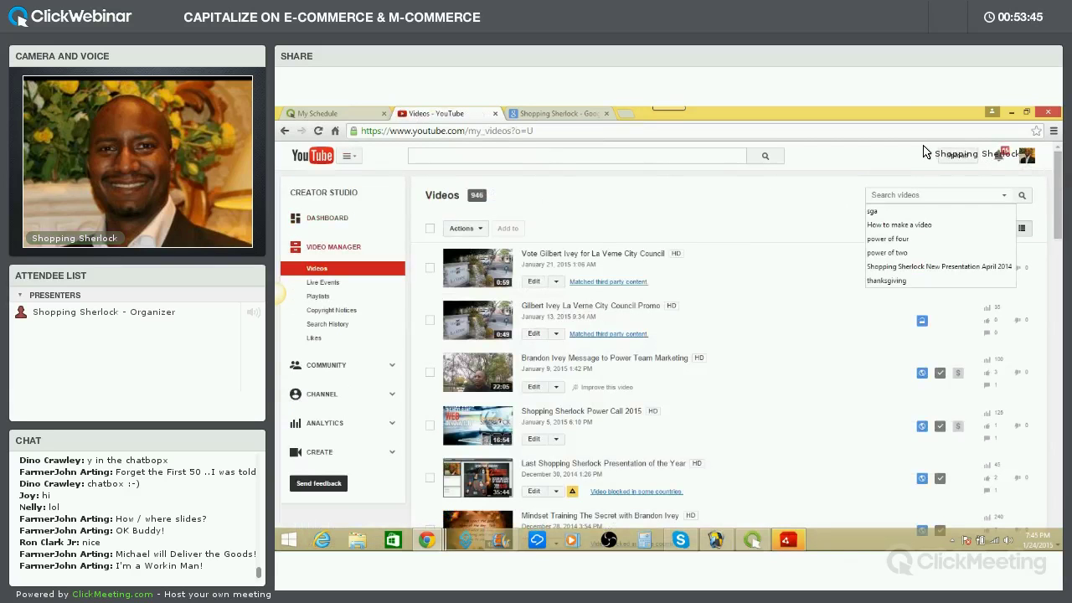
pyautogui.write('Power of')
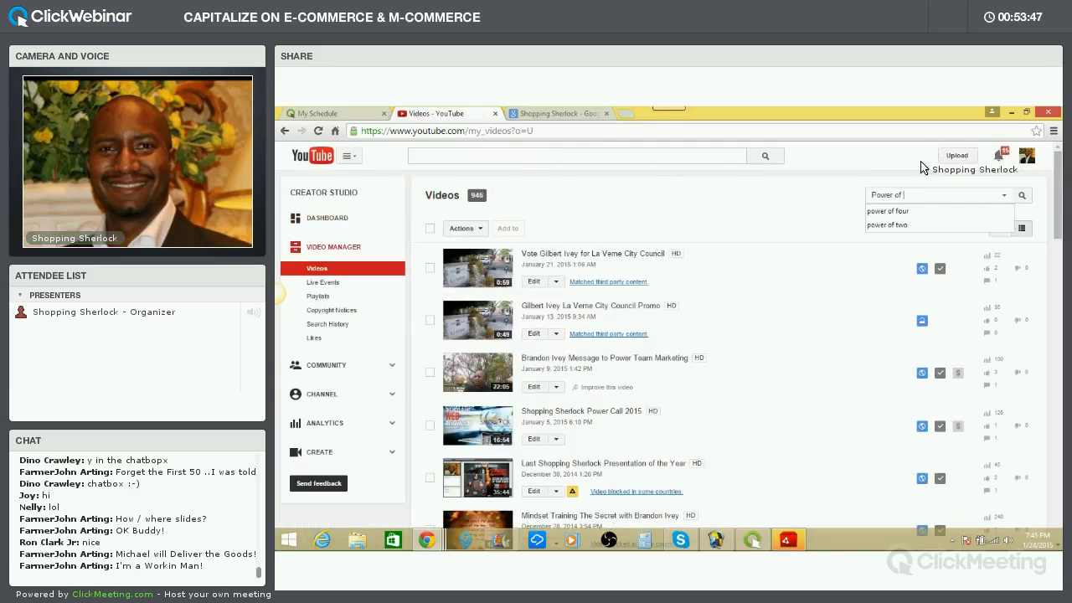
pyautogui.click(909, 210)
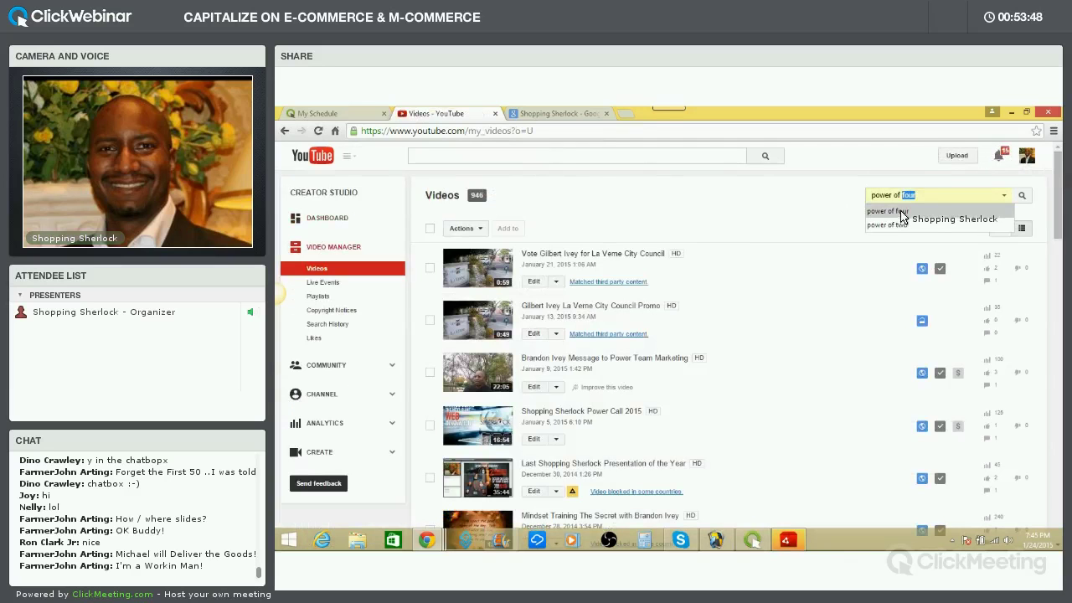
pyautogui.click(1022, 198)
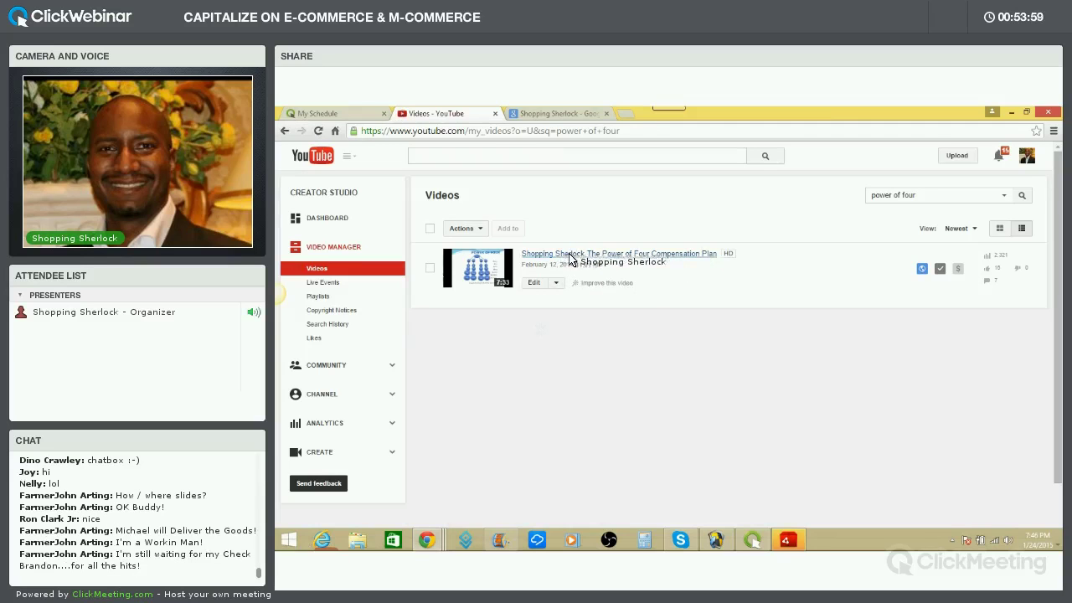
# Open The Power of Four Compensation Plan's edit page and check its title, description and tags
pyautogui.click(548, 255)
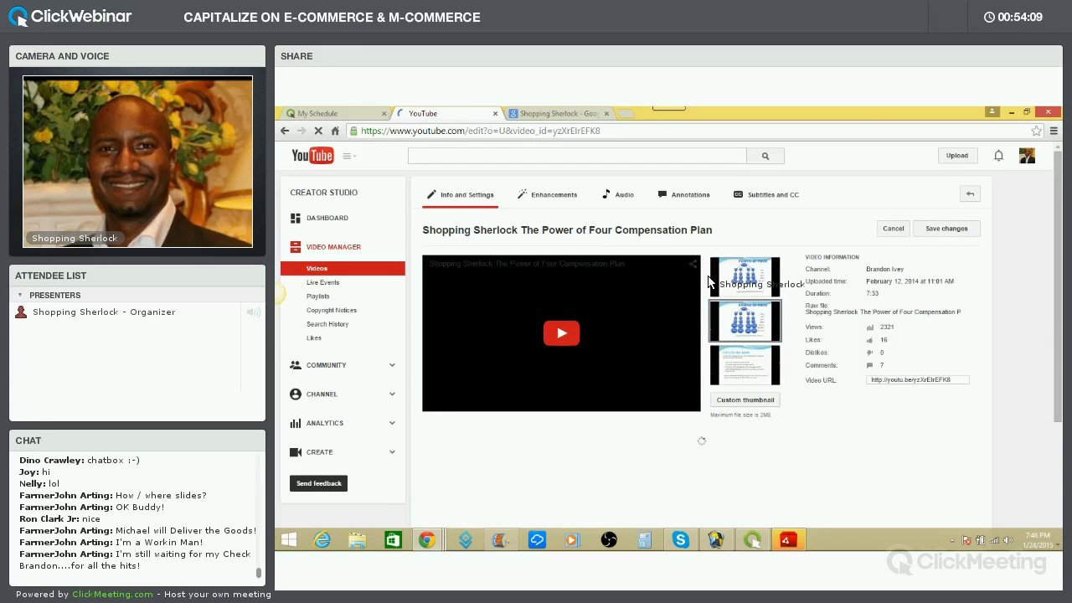
pyautogui.scroll(-2, 649, 328)
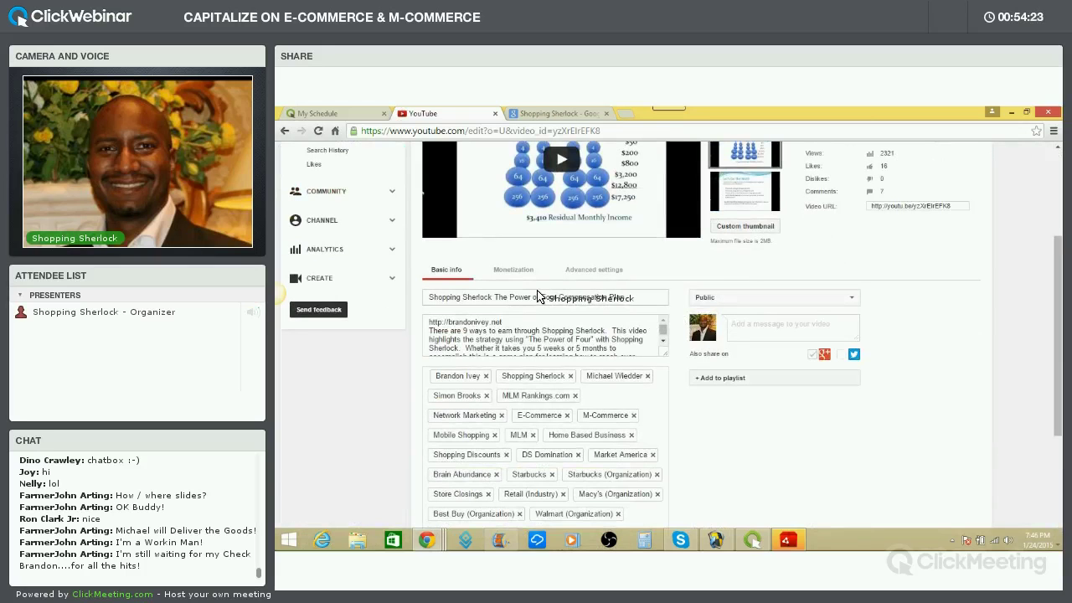
pyautogui.scroll(2, 627, 251)
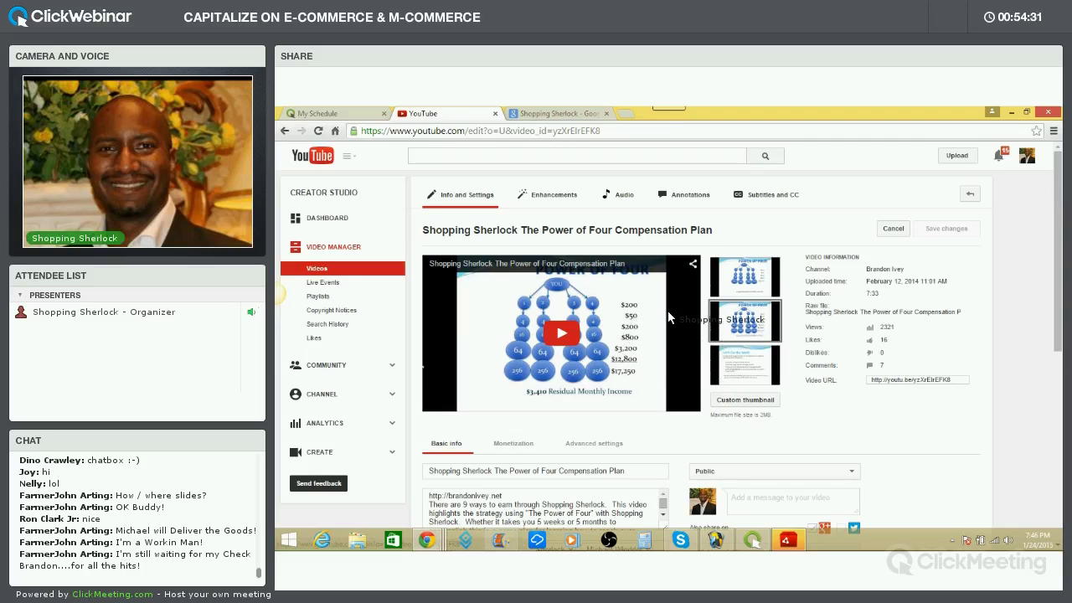
pyautogui.scroll(-3, 671, 308)
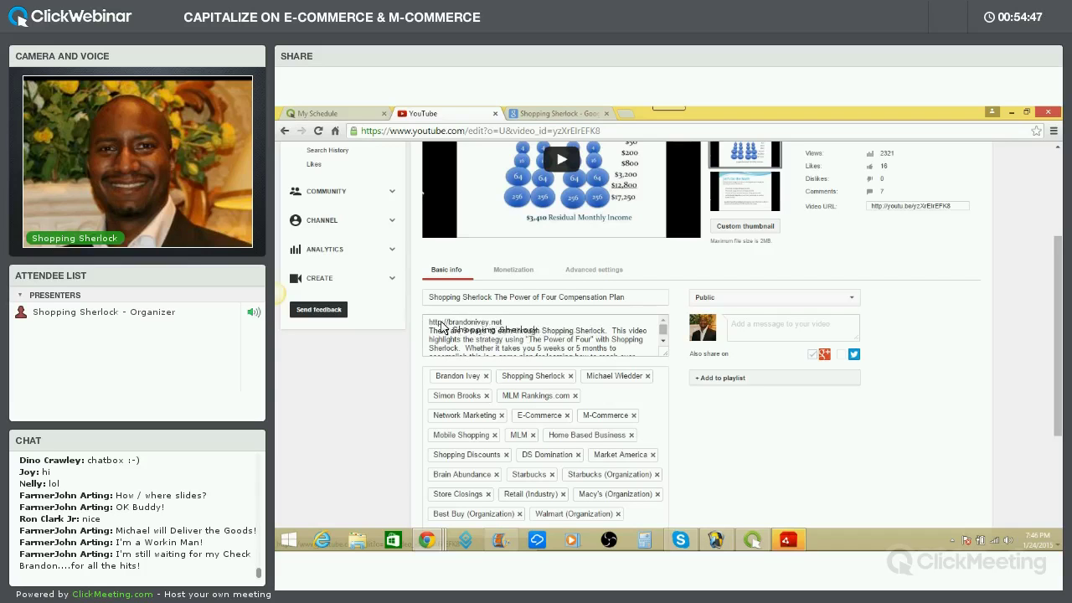
pyautogui.click(497, 326)
pyautogui.doubleClick(455, 323)
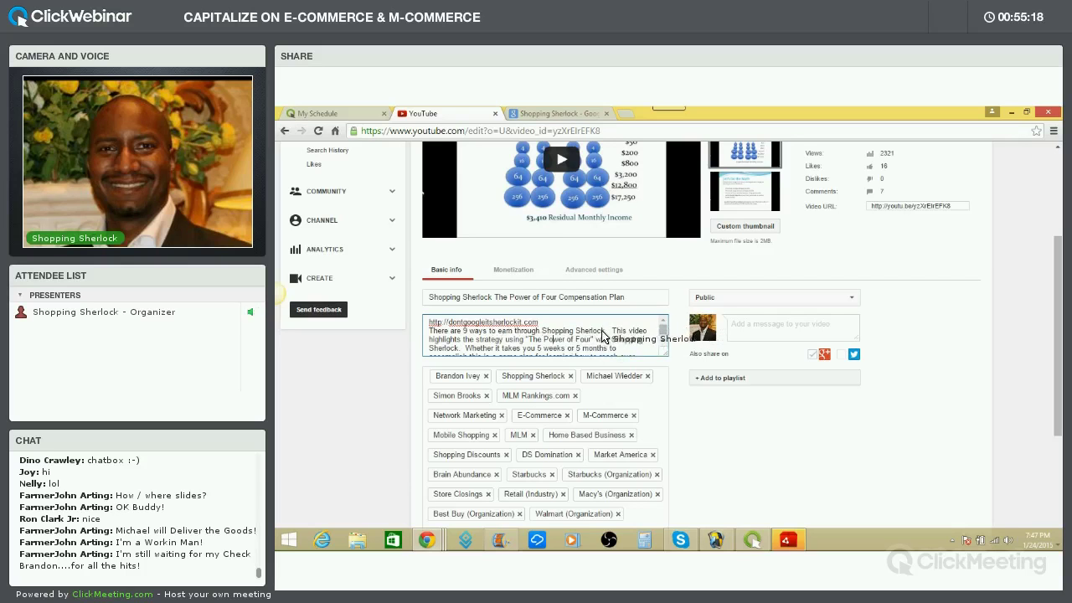
pyautogui.scroll(-5, 596, 340)
pyautogui.scroll(6, 592, 340)
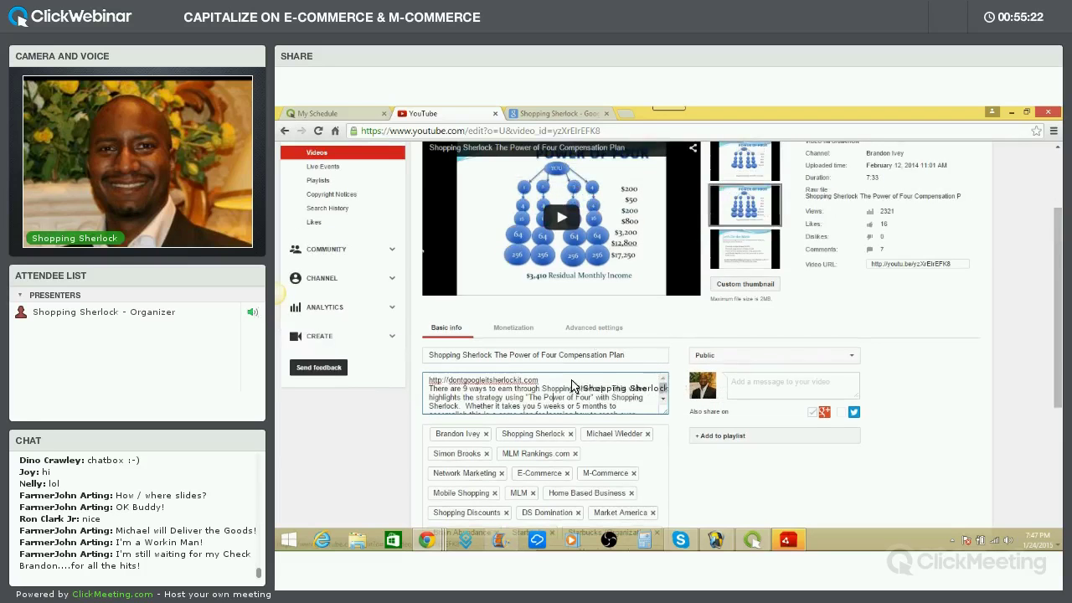
pyautogui.scroll(-5, 573, 383)
pyautogui.scroll(5, 584, 382)
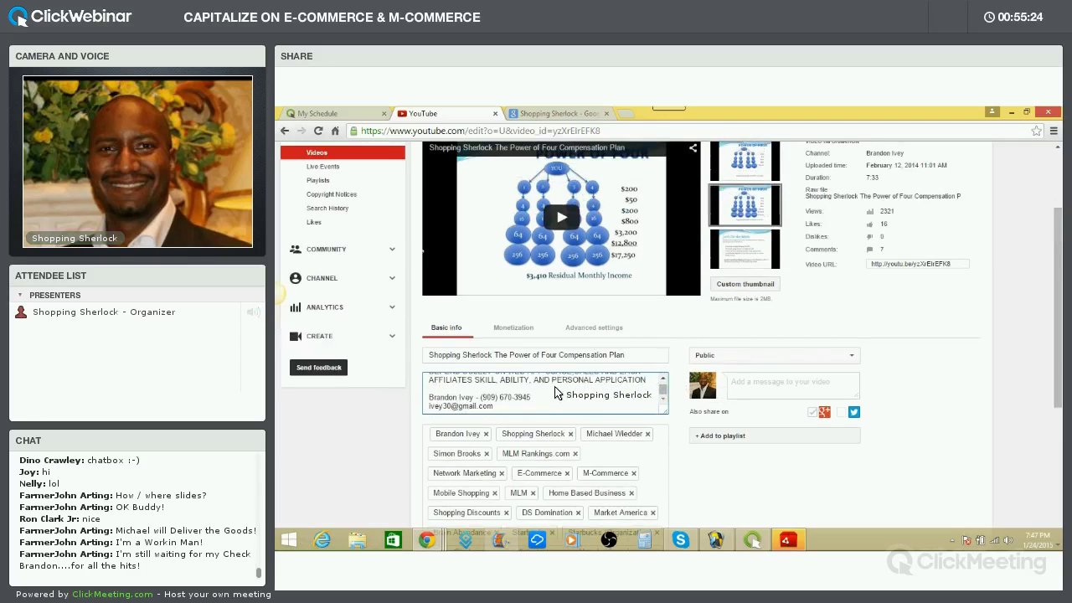
pyautogui.scroll(-5, 557, 390)
pyautogui.scroll(5, 560, 396)
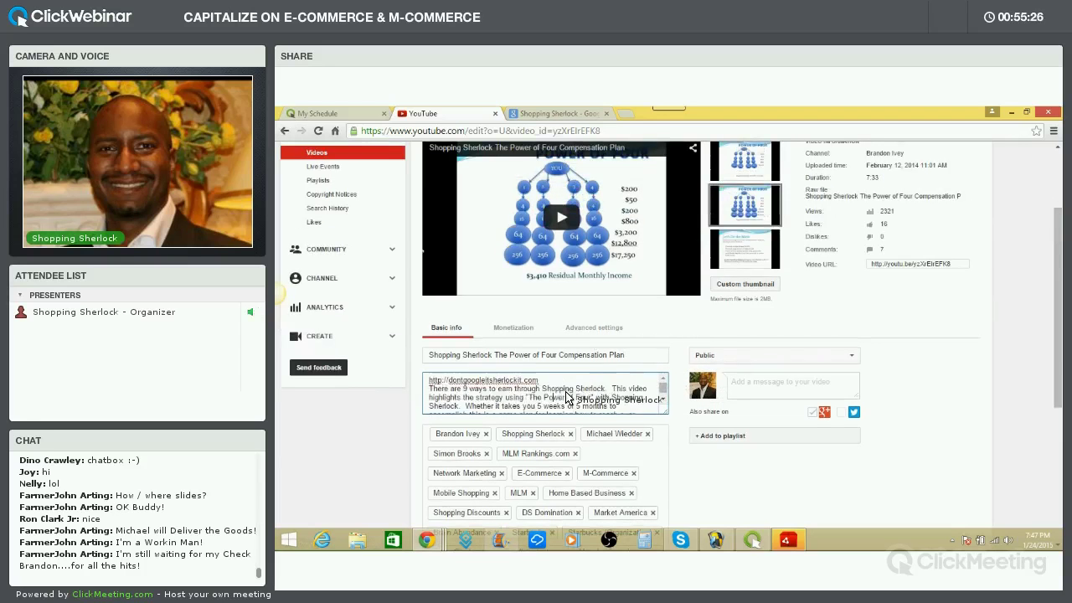
pyautogui.scroll(-10, 577, 394)
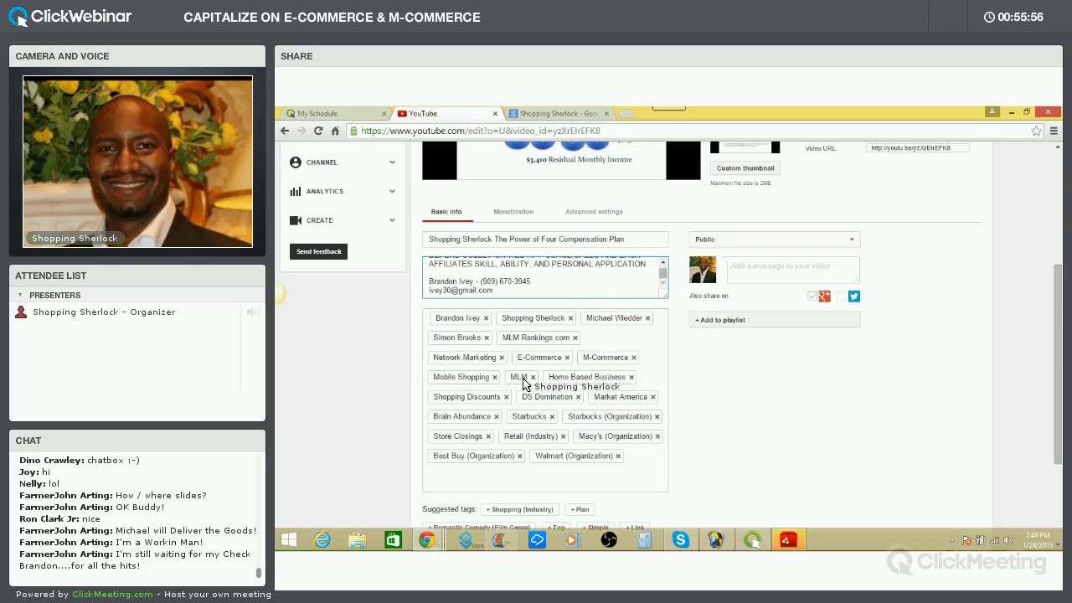
pyautogui.scroll(3, 717, 389)
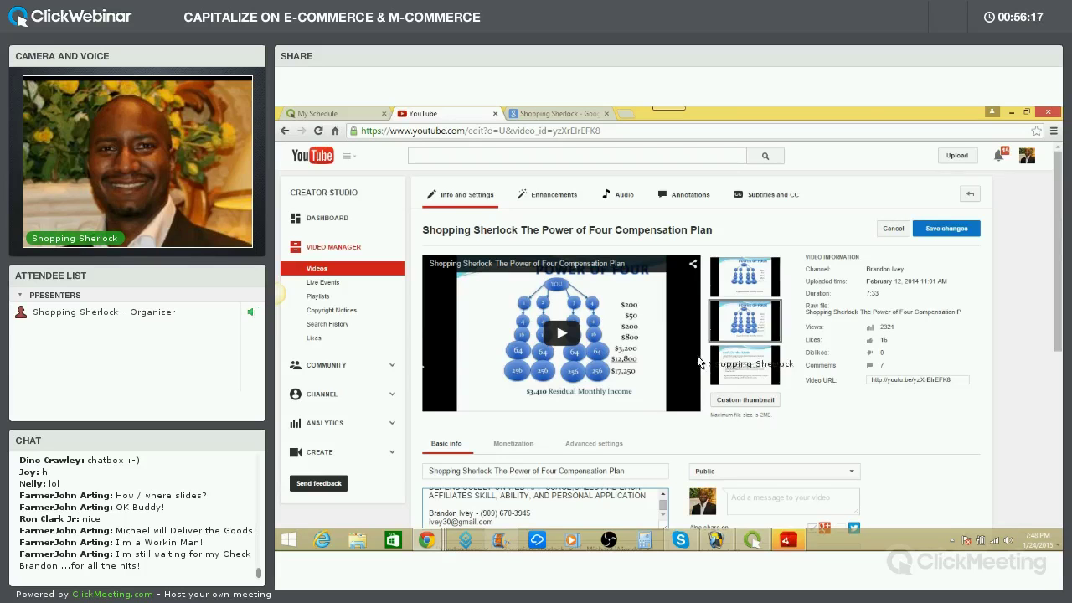
pyautogui.scroll(-10, 703, 369)
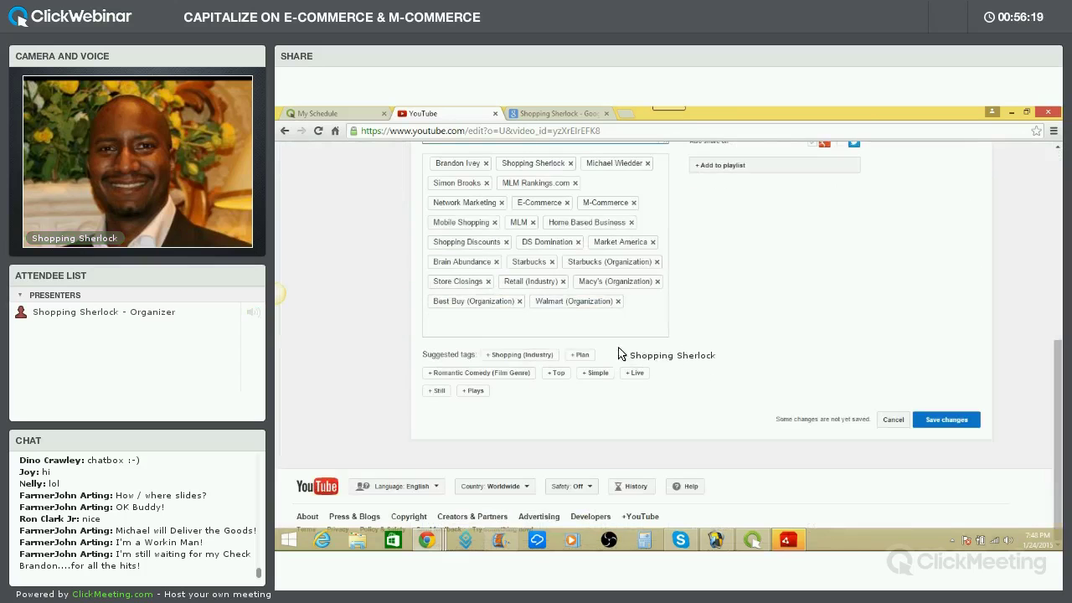
pyautogui.scroll(4, 621, 352)
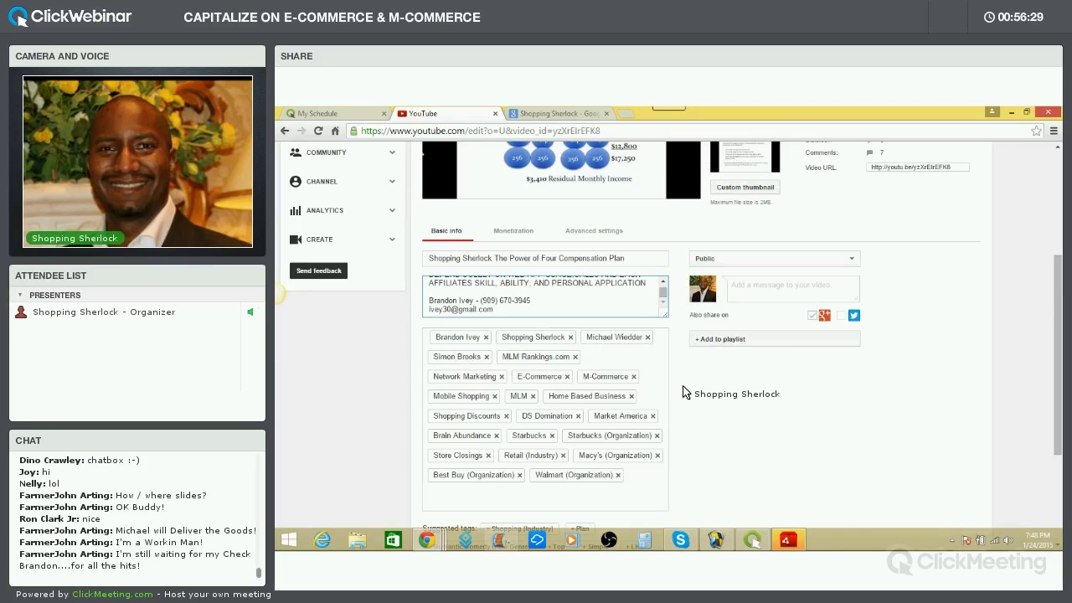
pyautogui.scroll(5, 684, 387)
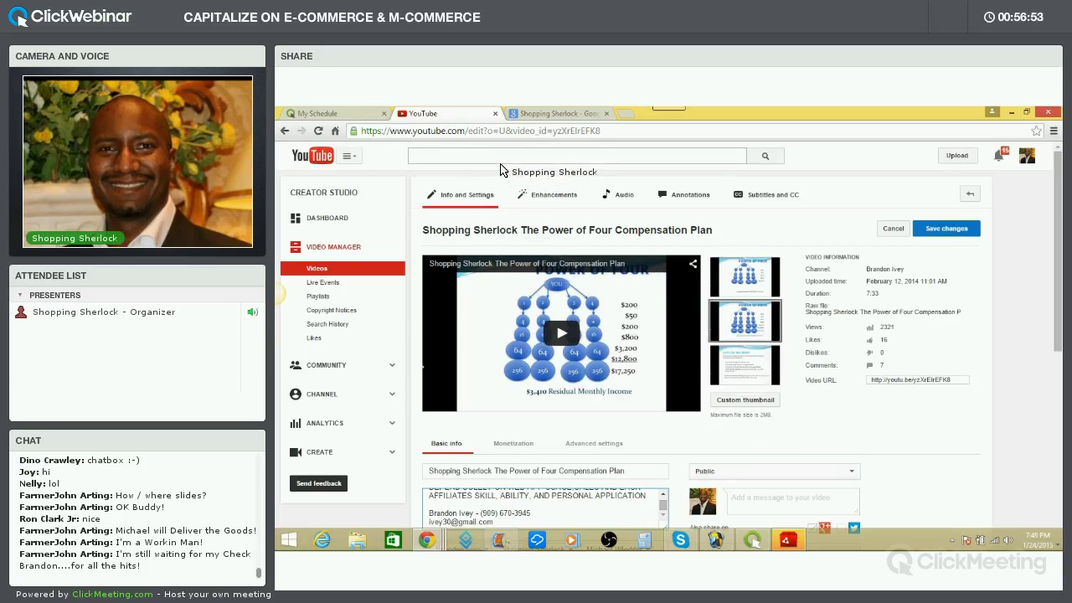
# Search YouTube for the presenter's full name using the first suggestion
pyautogui.click(506, 159)
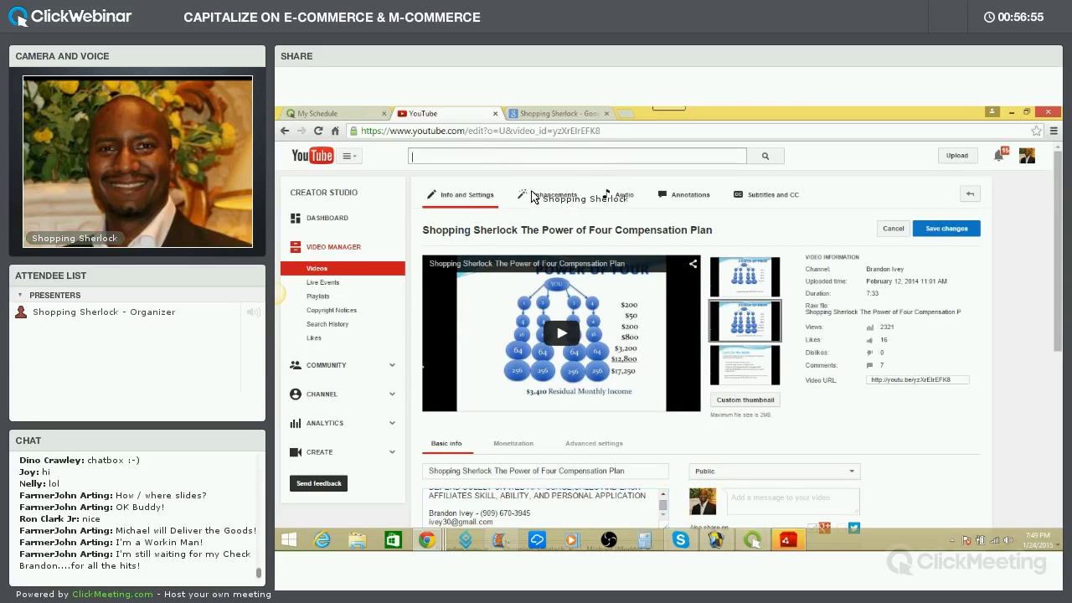
pyautogui.write('michale')
pyautogui.press('BackSpace')
pyautogui.write('=e')
pyautogui.press('BackSpace')
pyautogui.press('BackSpace')
pyautogui.write('el smith')
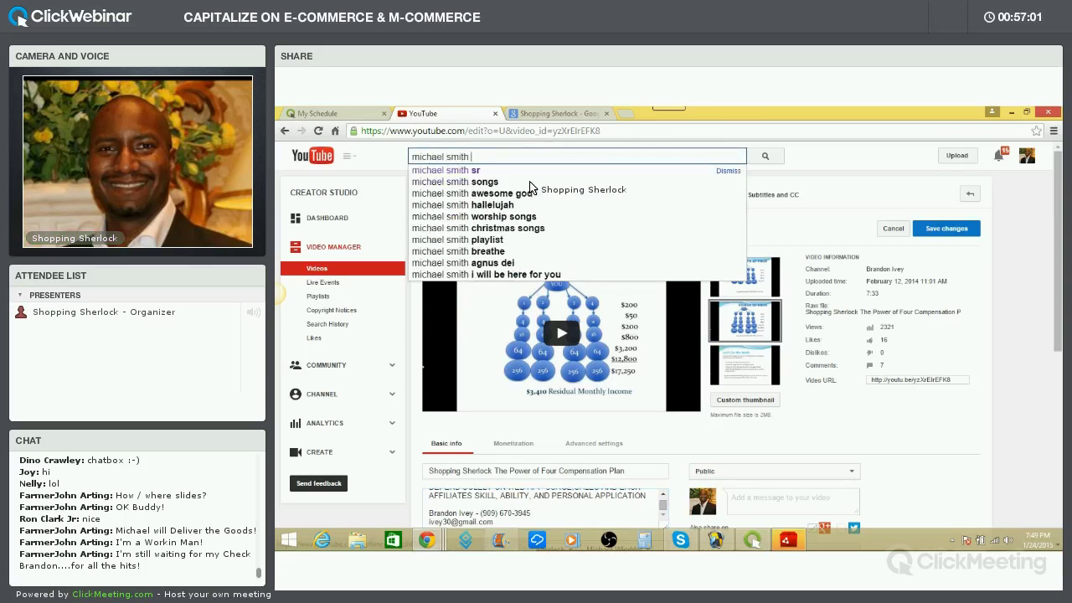
pyautogui.press('Down')
pyautogui.press('Return')
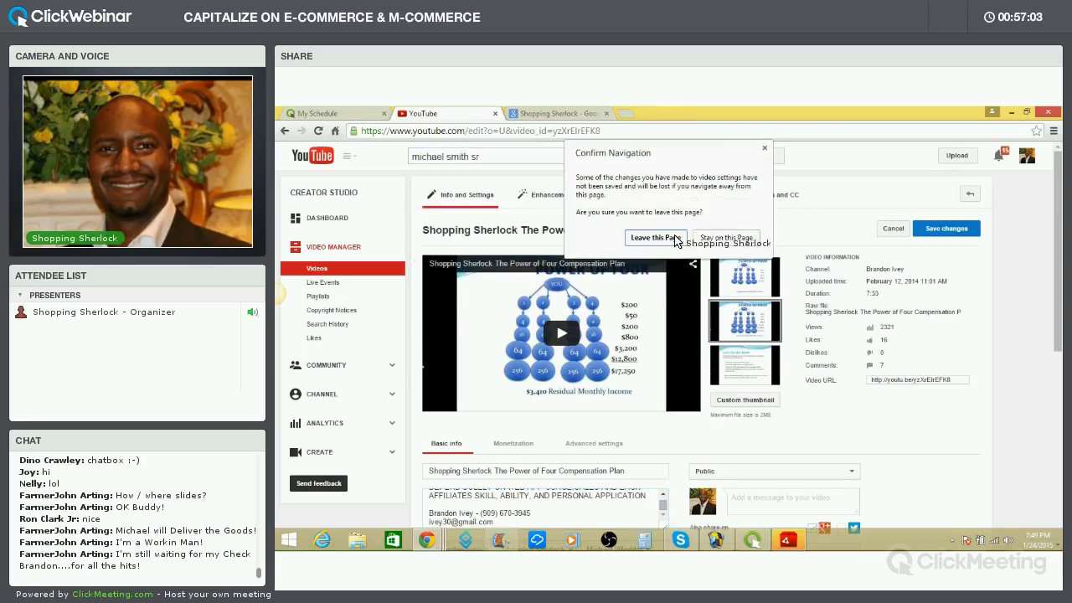
# Leave the video editor without saving, browse the roughly 54,200 results, and select the search text
pyautogui.click(656, 237)
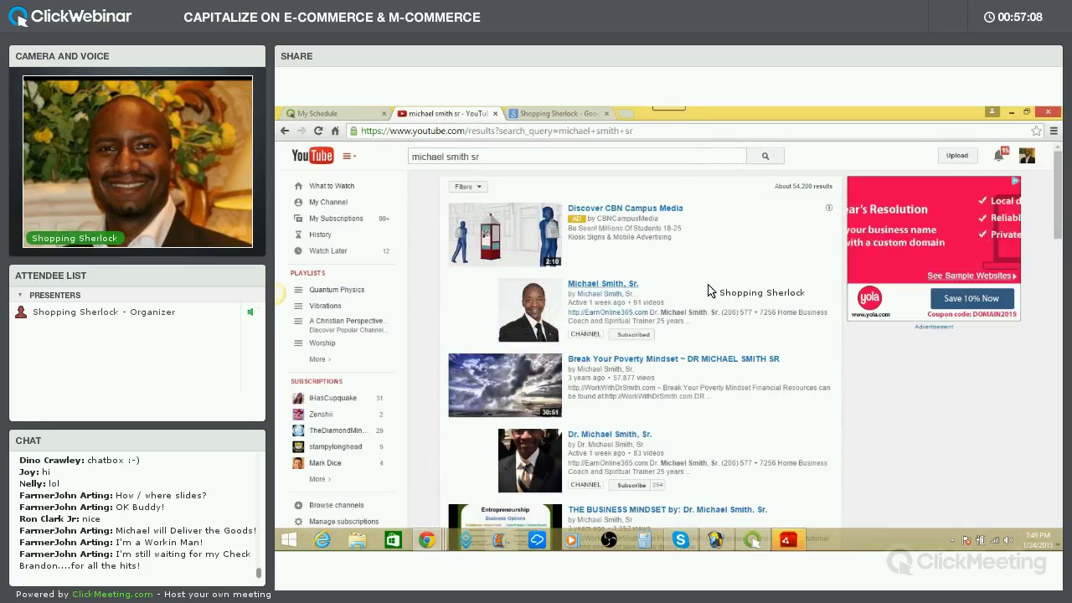
pyautogui.scroll(-1, 713, 291)
pyautogui.scroll(-6, 713, 290)
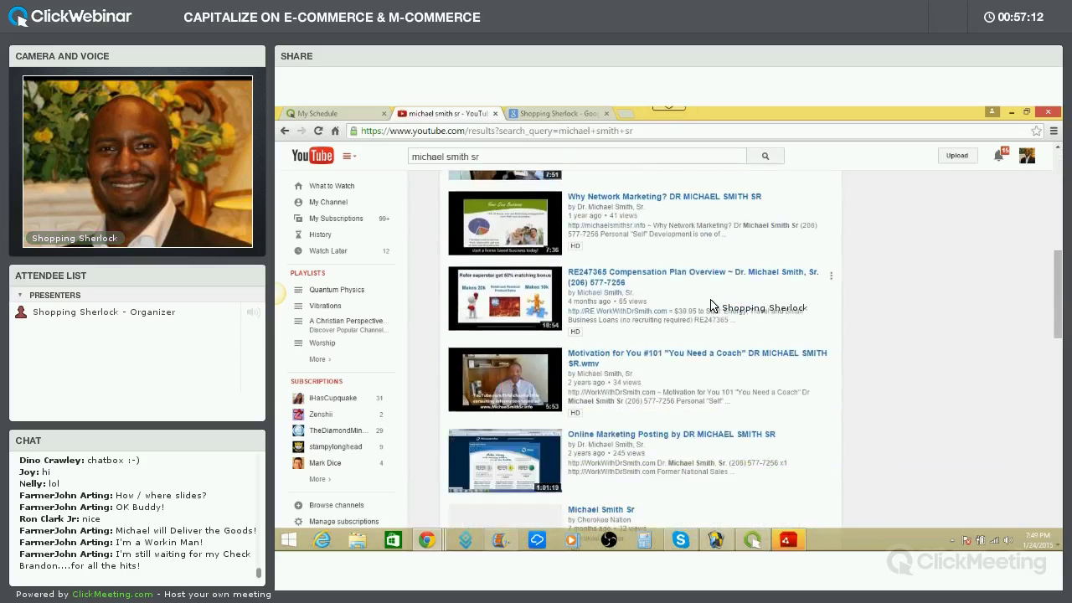
pyautogui.scroll(7, 709, 306)
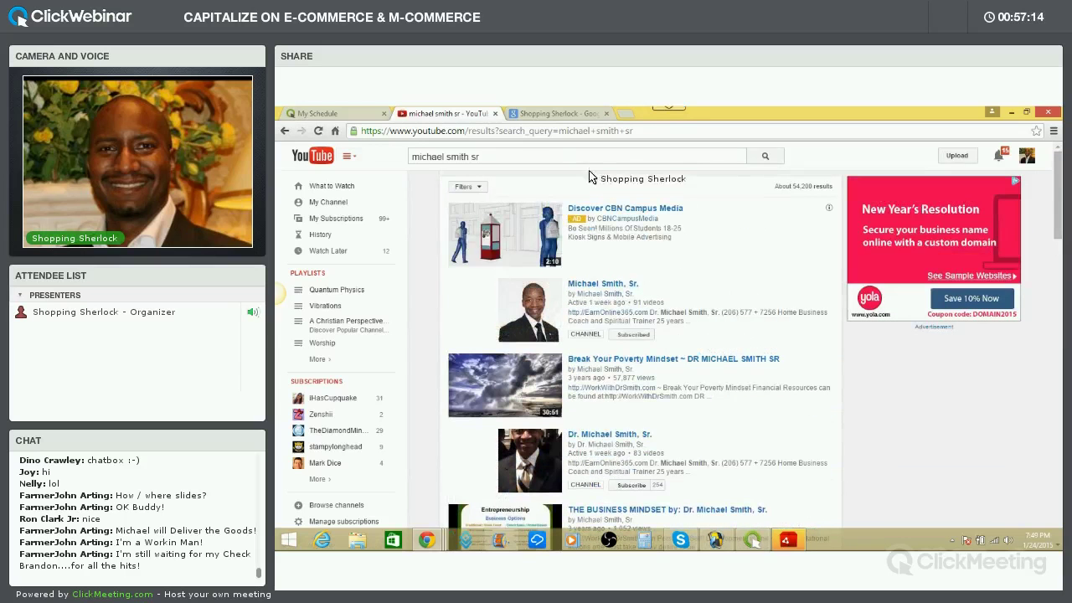
pyautogui.moveTo(482, 156); pyautogui.dragTo(391, 158)
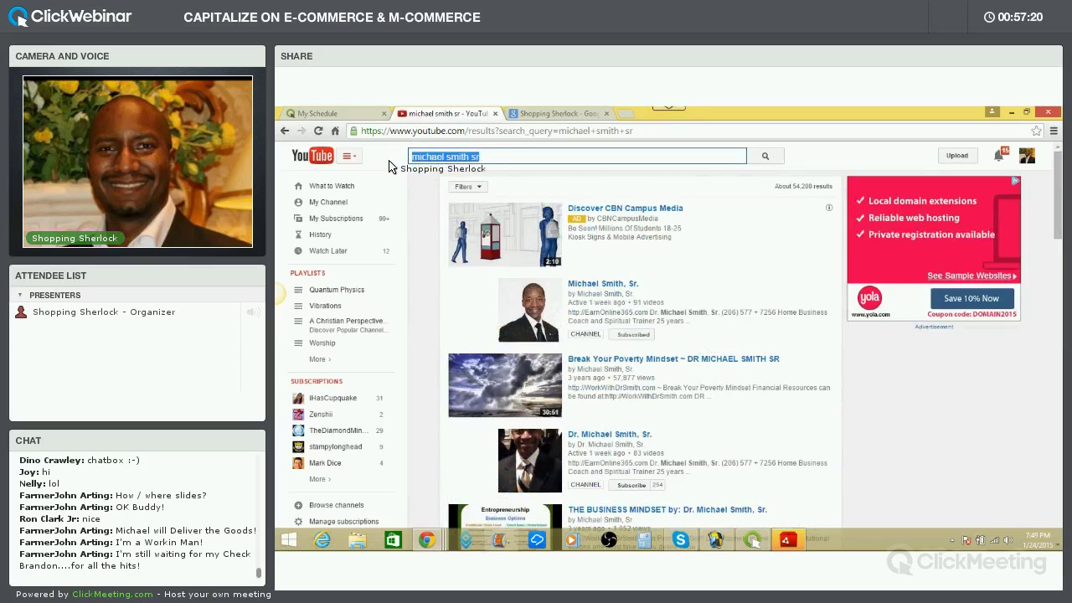
pyautogui.write('Break')
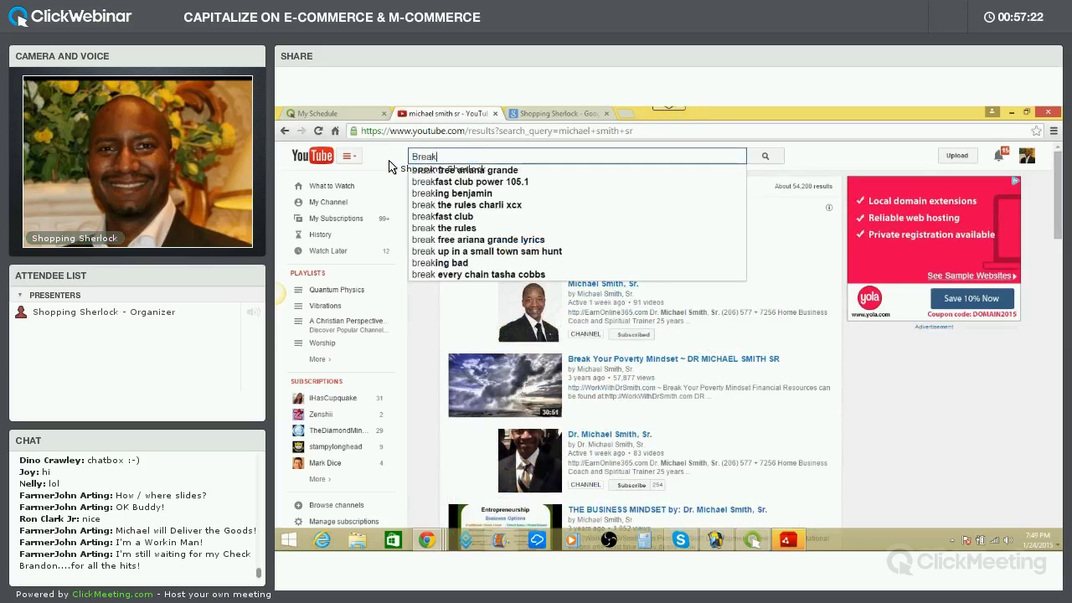
pyautogui.write(' Your ')
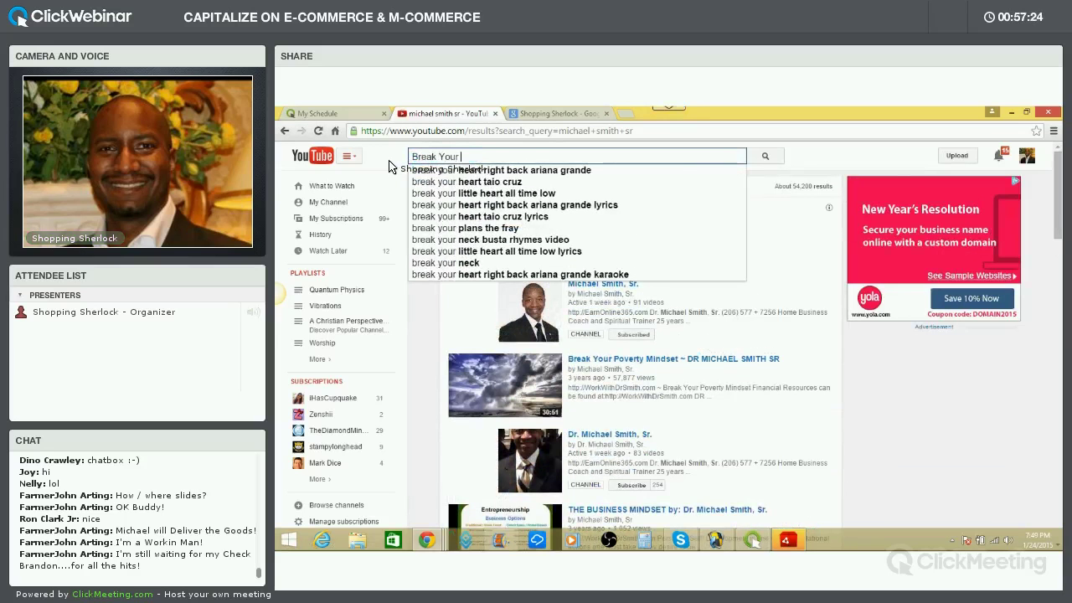
pyautogui.write('Poverty')
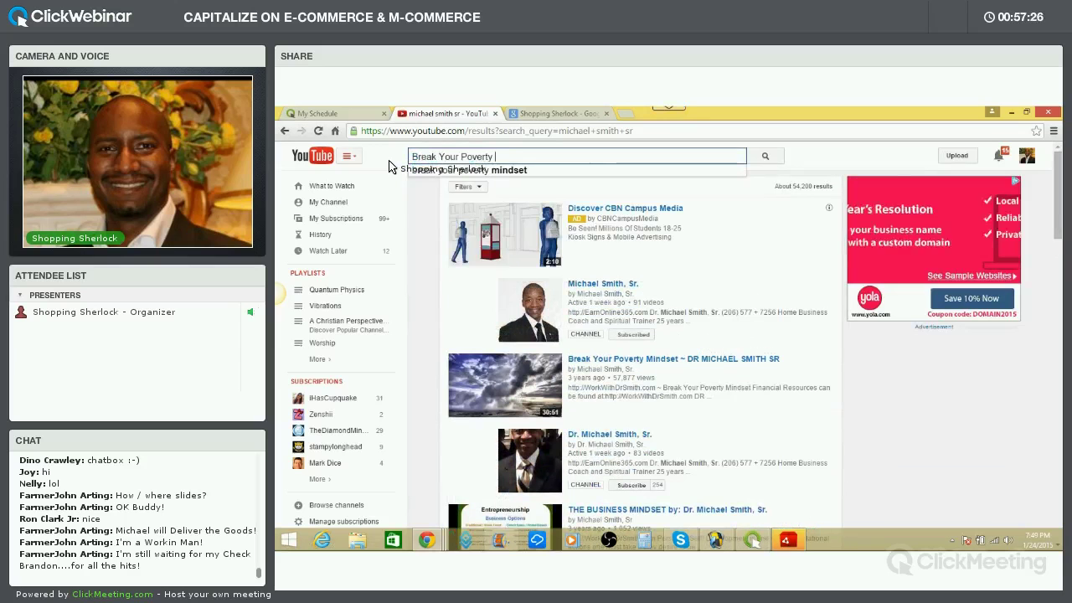
pyautogui.write(' Minder')
pyautogui.write('set')
pyautogui.press('Return')
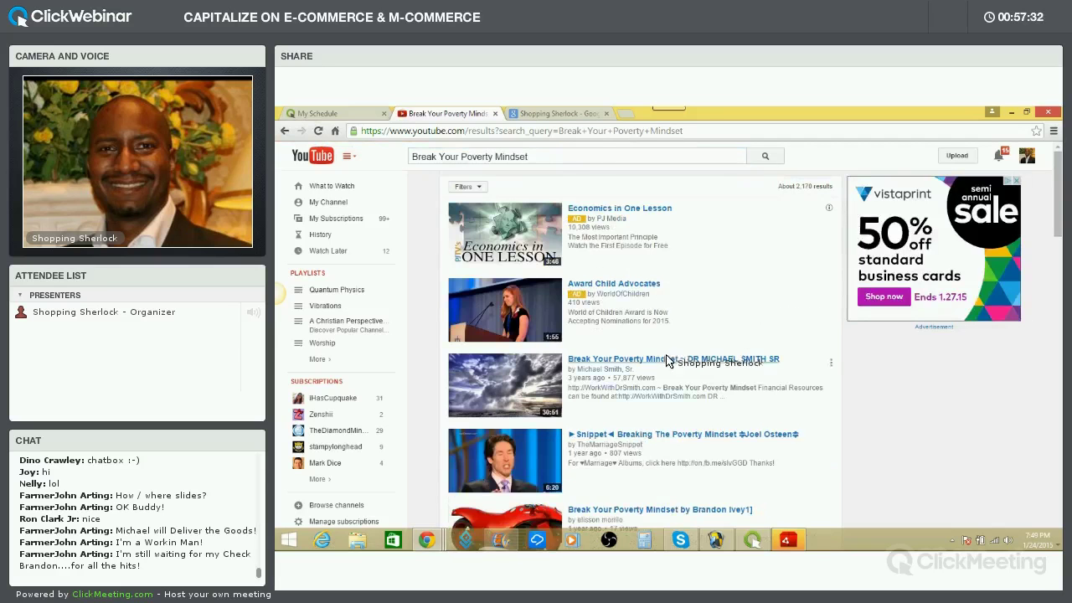
pyautogui.scroll(-3, 668, 360)
pyautogui.scroll(-2, 668, 362)
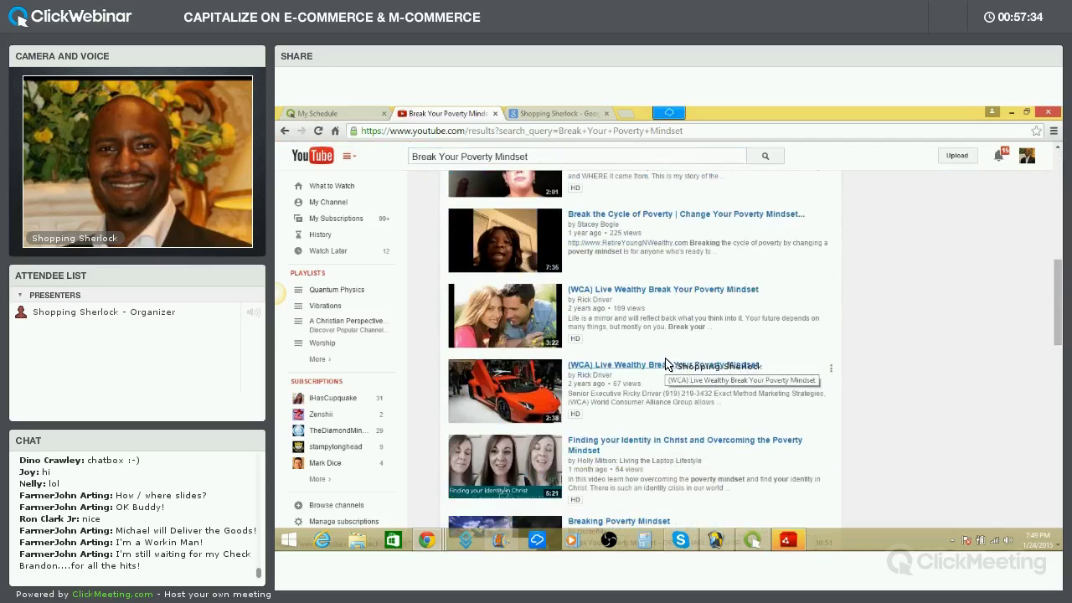
pyautogui.scroll(-3, 668, 361)
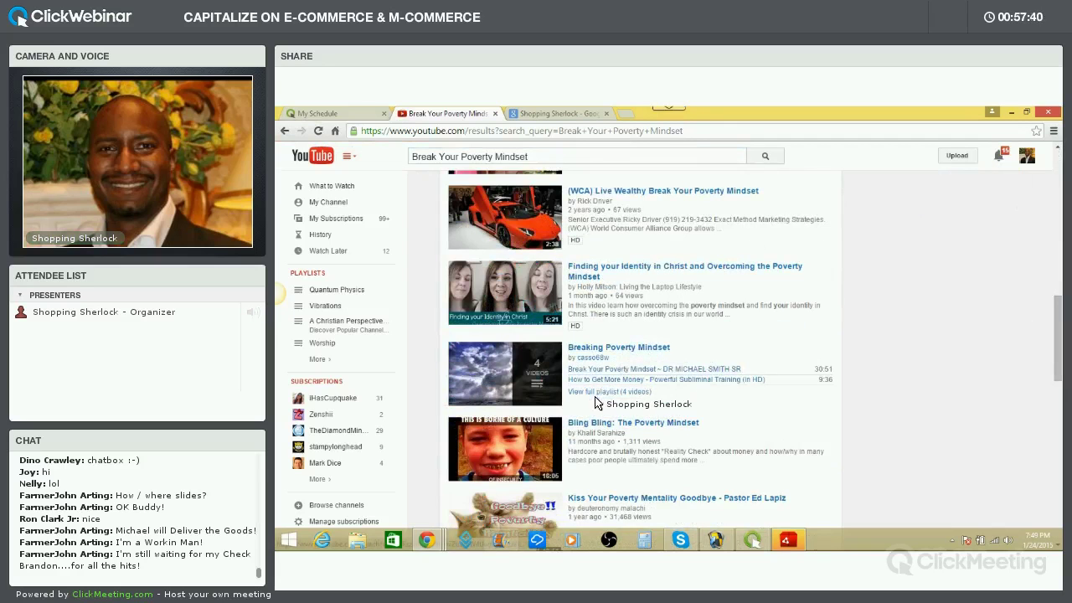
pyautogui.scroll(-3, 611, 373)
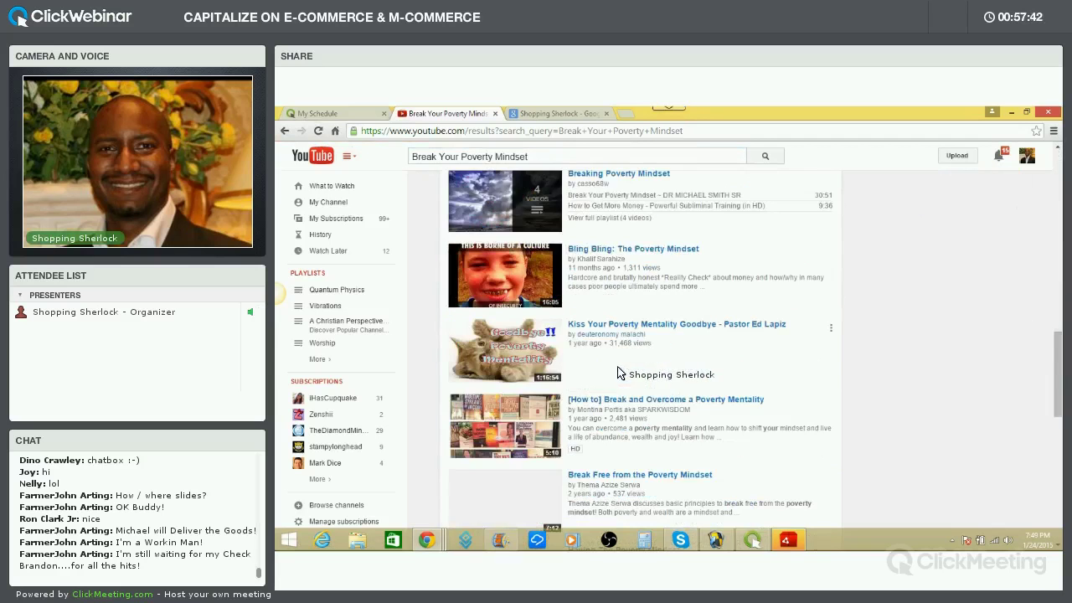
pyautogui.scroll(-10, 619, 374)
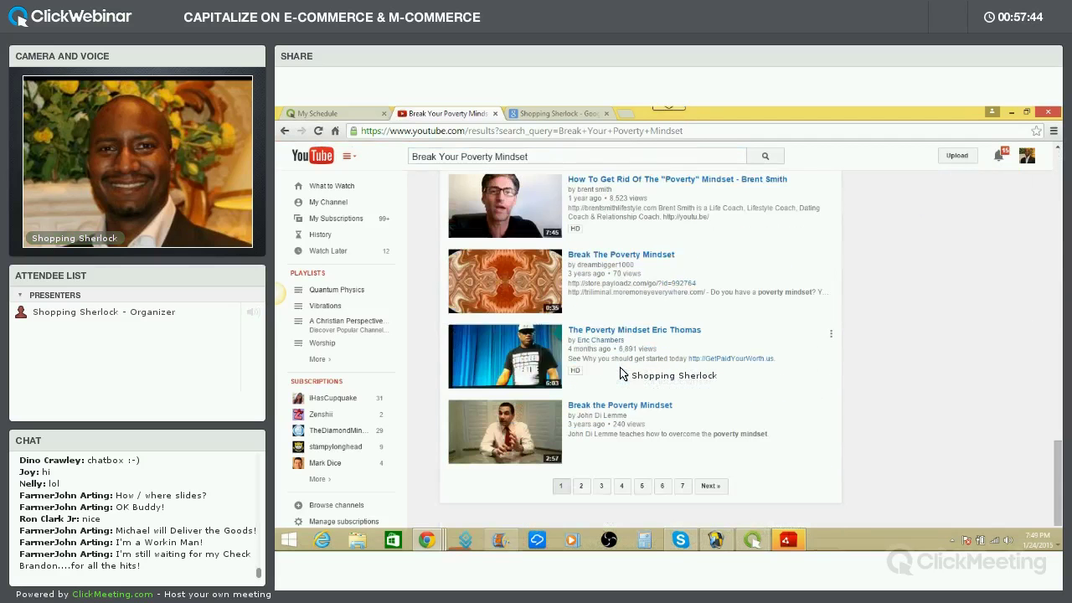
pyautogui.scroll(15, 620, 374)
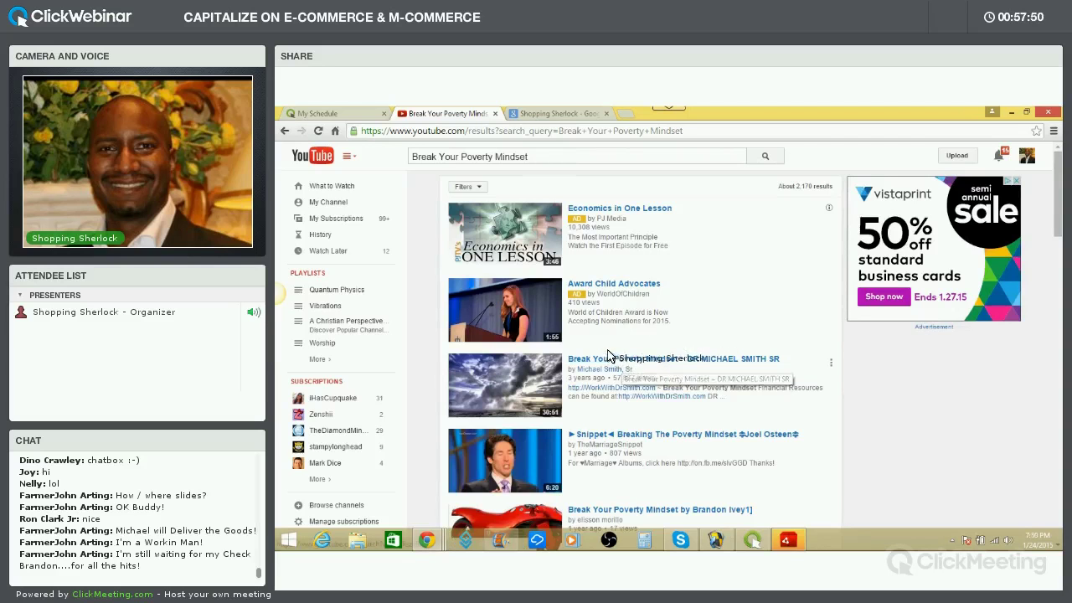
pyautogui.moveTo(598, 371)
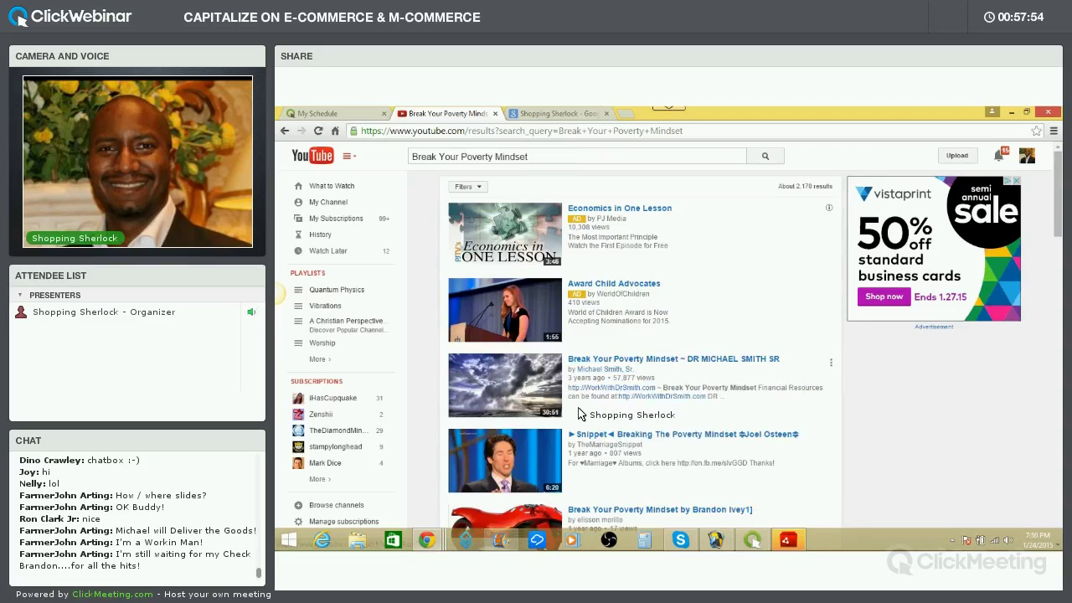
# Open the Break Your Poverty Mindset video and pause it at the start
pyautogui.click(639, 360)
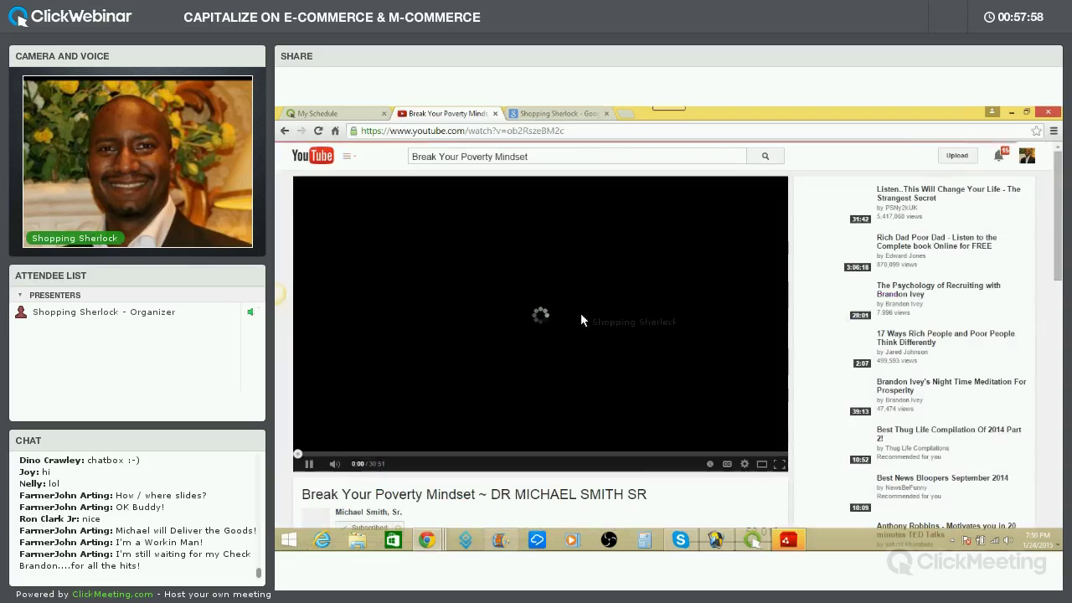
pyautogui.scroll(-2, 503, 321)
pyautogui.click(309, 290)
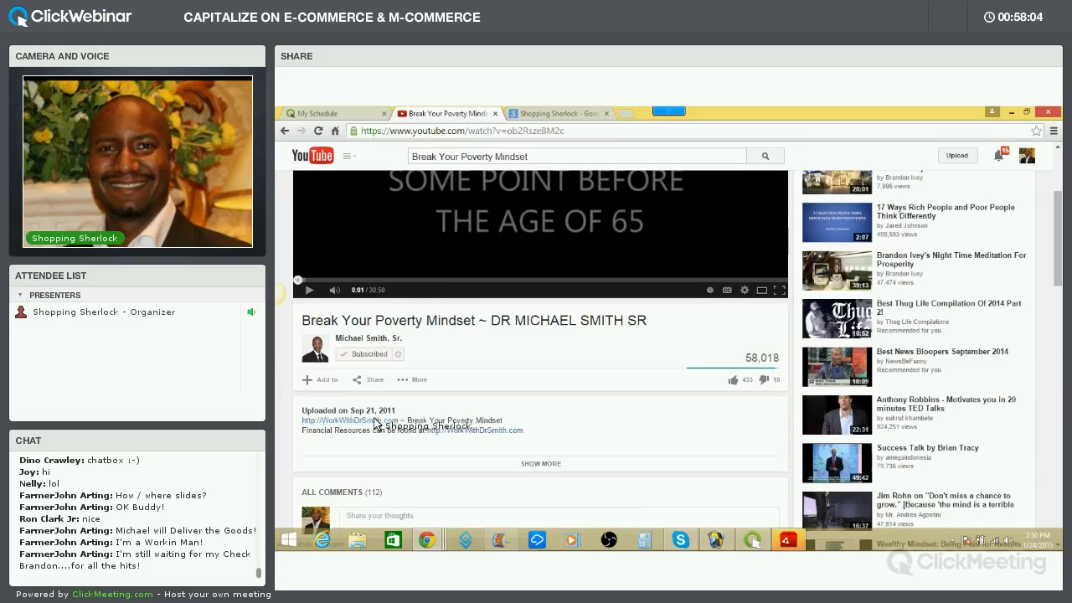
# Expand the 30:50 talk's description, collapse it, then expand it again and read through it
pyautogui.click(511, 463)
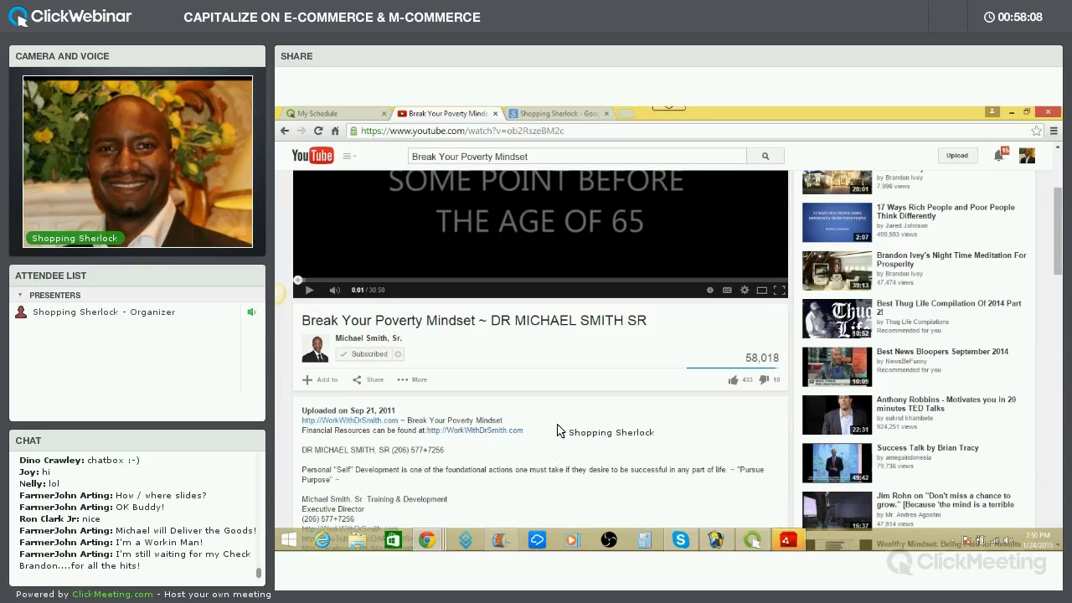
pyautogui.scroll(-5, 547, 387)
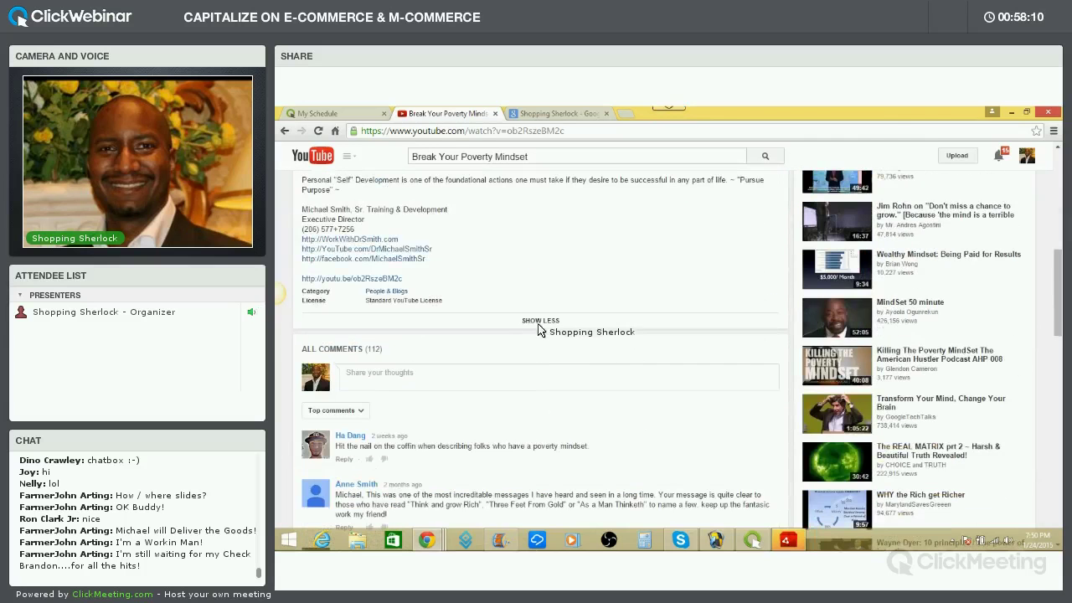
pyautogui.click(512, 319)
pyautogui.scroll(2, 392, 331)
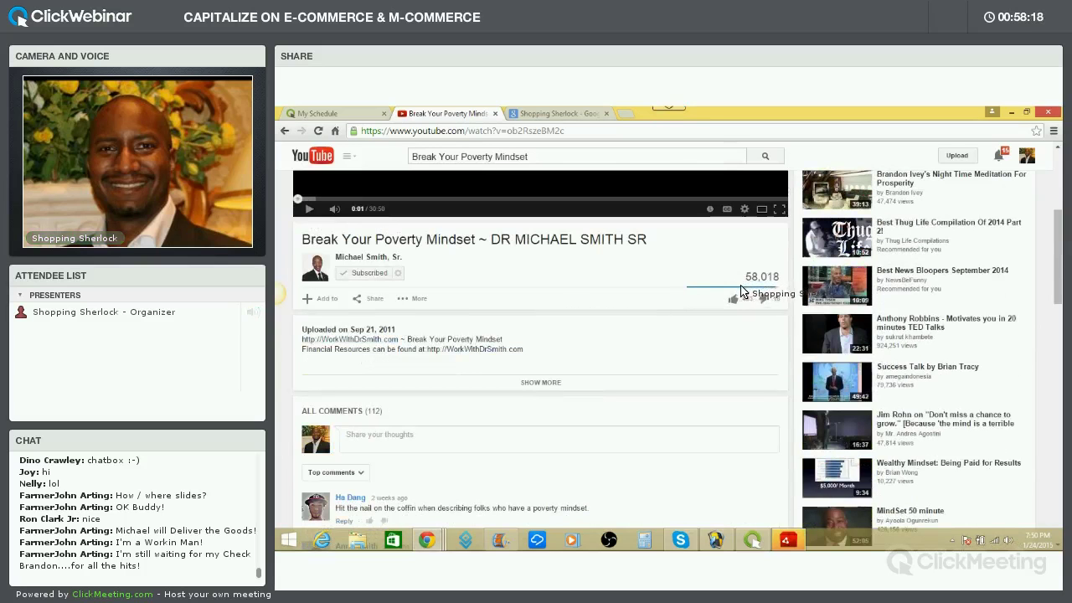
pyautogui.scroll(2, 744, 287)
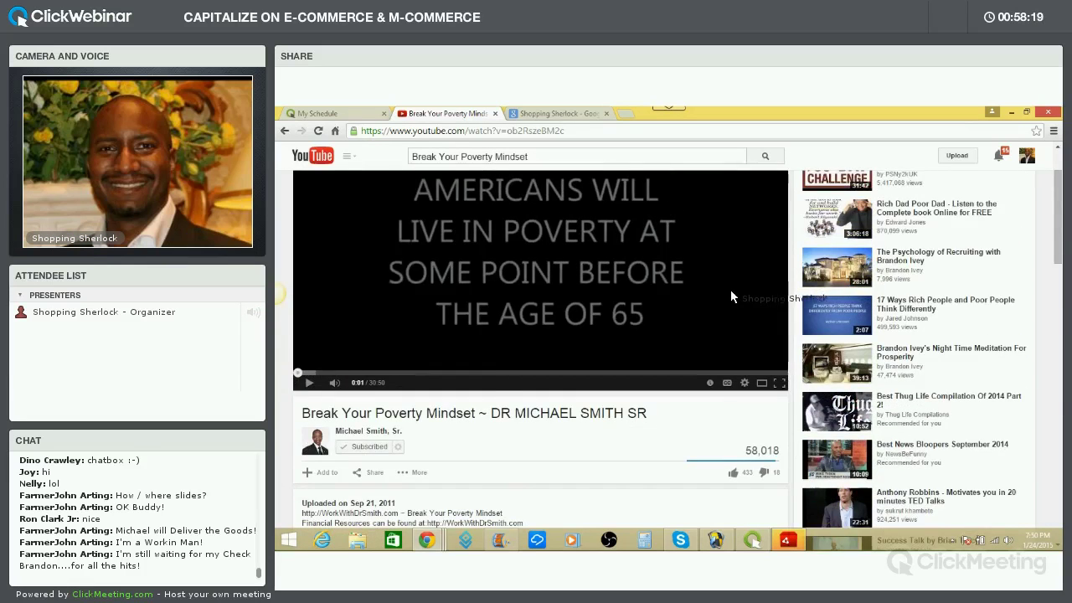
pyautogui.scroll(-2, 724, 296)
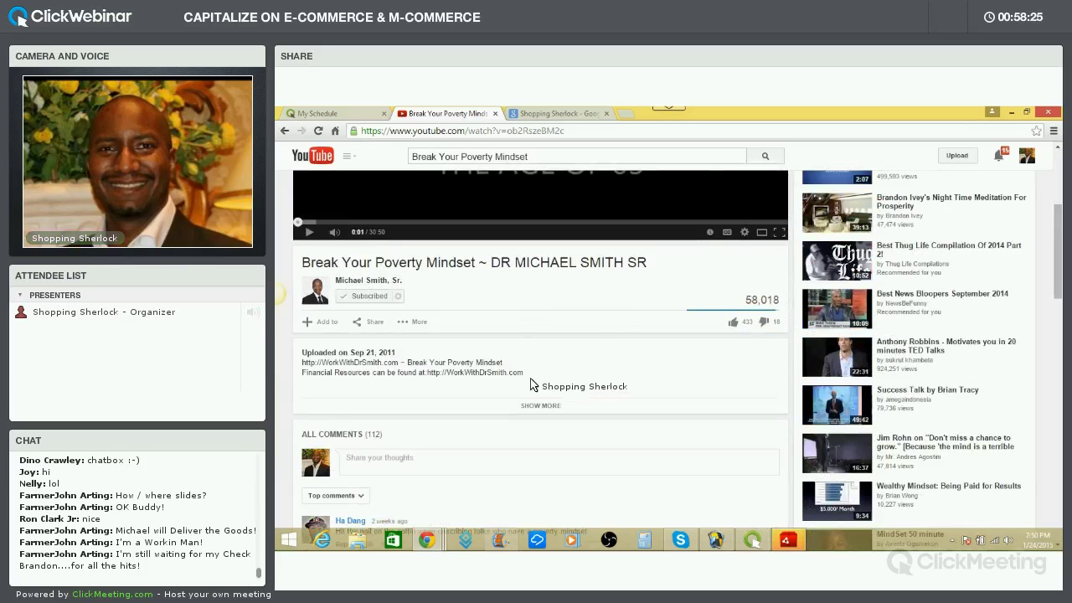
pyautogui.click(526, 406)
pyautogui.scroll(-1, 490, 373)
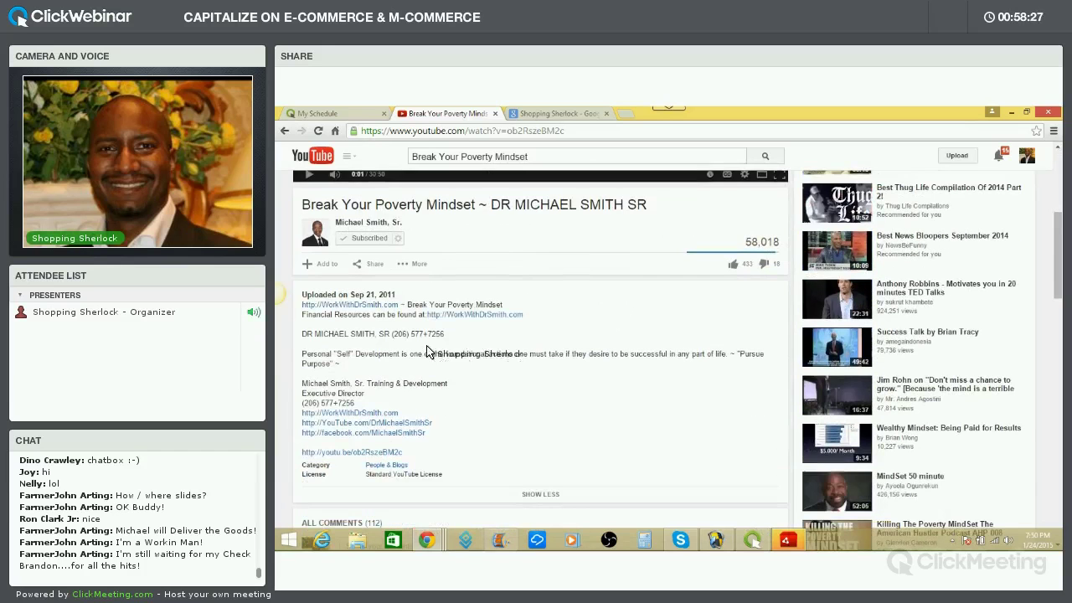
pyautogui.scroll(-1, 453, 370)
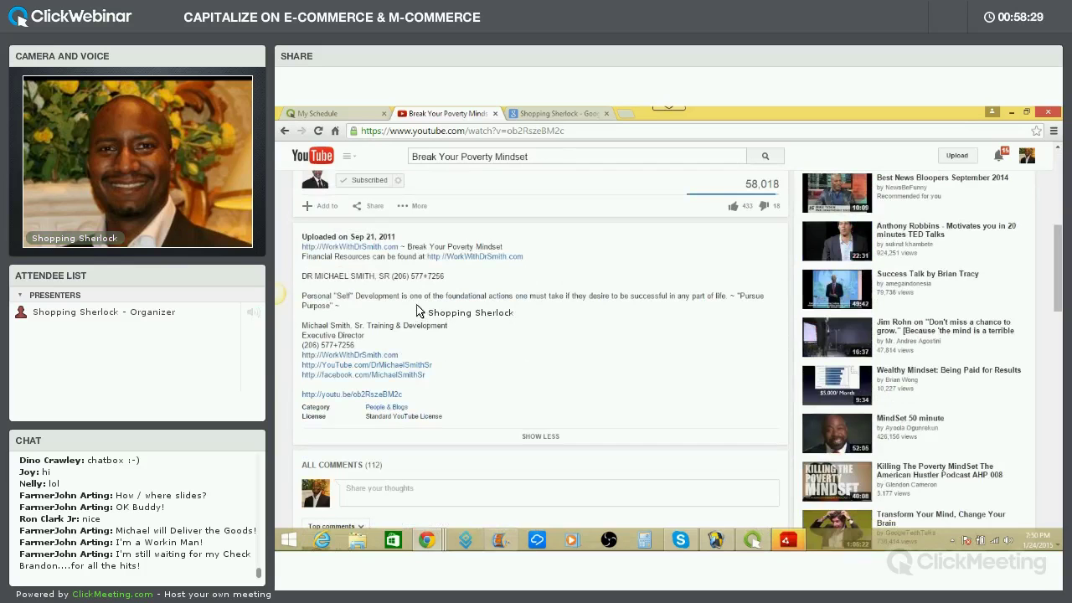
pyautogui.scroll(3, 417, 308)
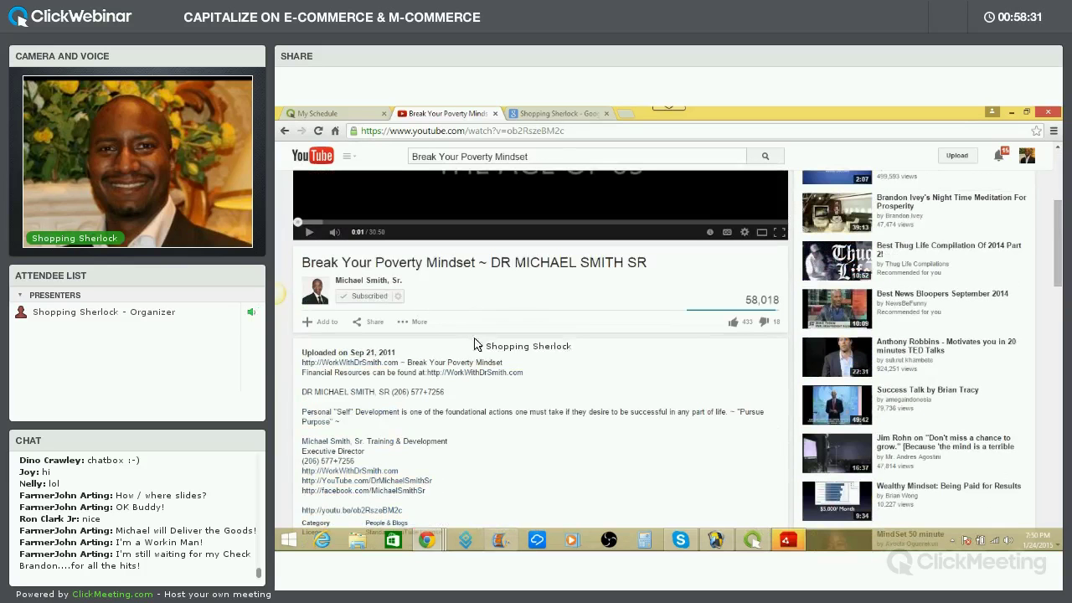
pyautogui.scroll(-4, 492, 370)
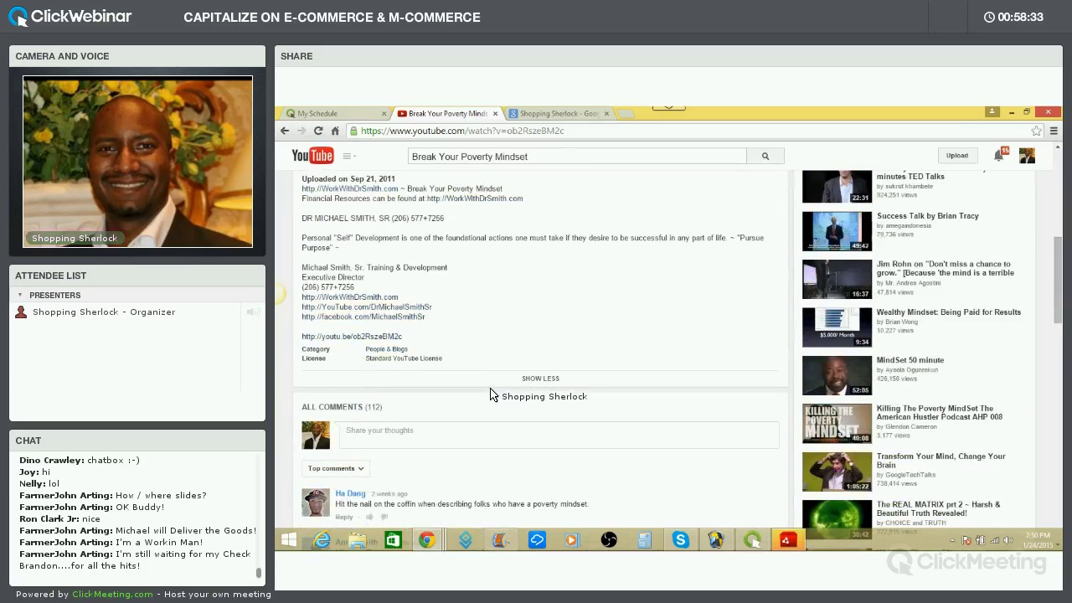
pyautogui.scroll(5, 492, 388)
pyautogui.scroll(-2, 492, 385)
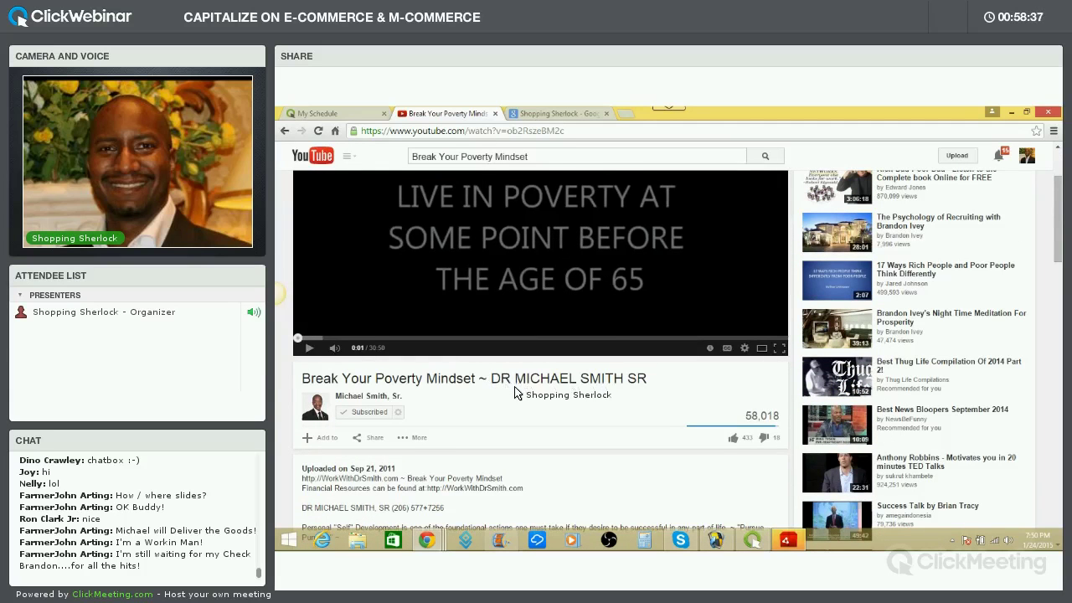
pyautogui.scroll(3, 515, 390)
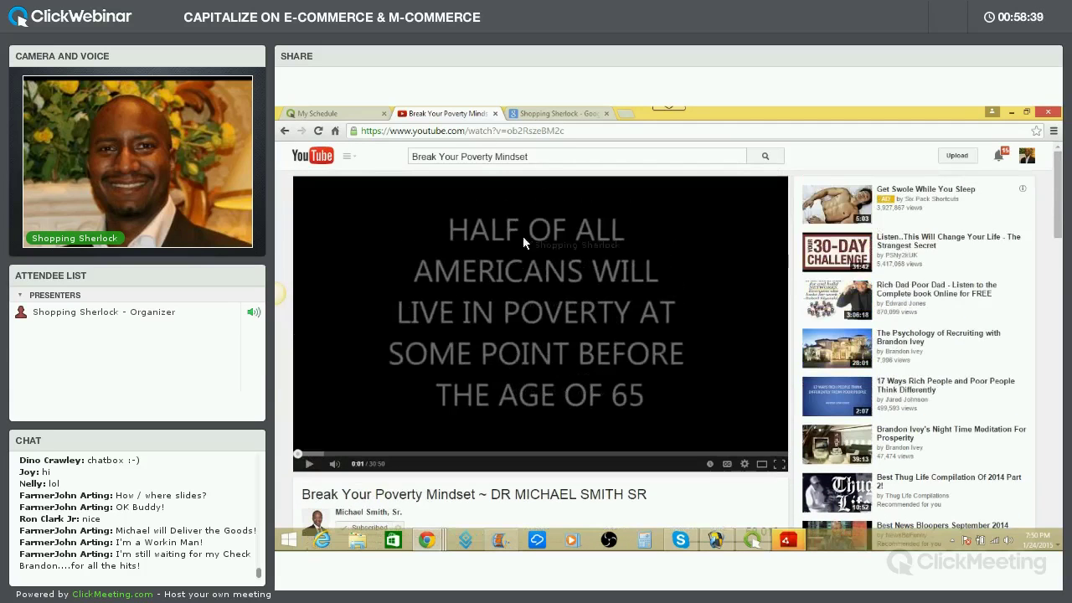
pyautogui.scroll(-3, 528, 361)
pyautogui.scroll(3, 516, 277)
# Search YouTube for 'Break the poverty Mindset' in place of the old query
pyautogui.tripleClick(412, 156)
pyautogui.write('b')
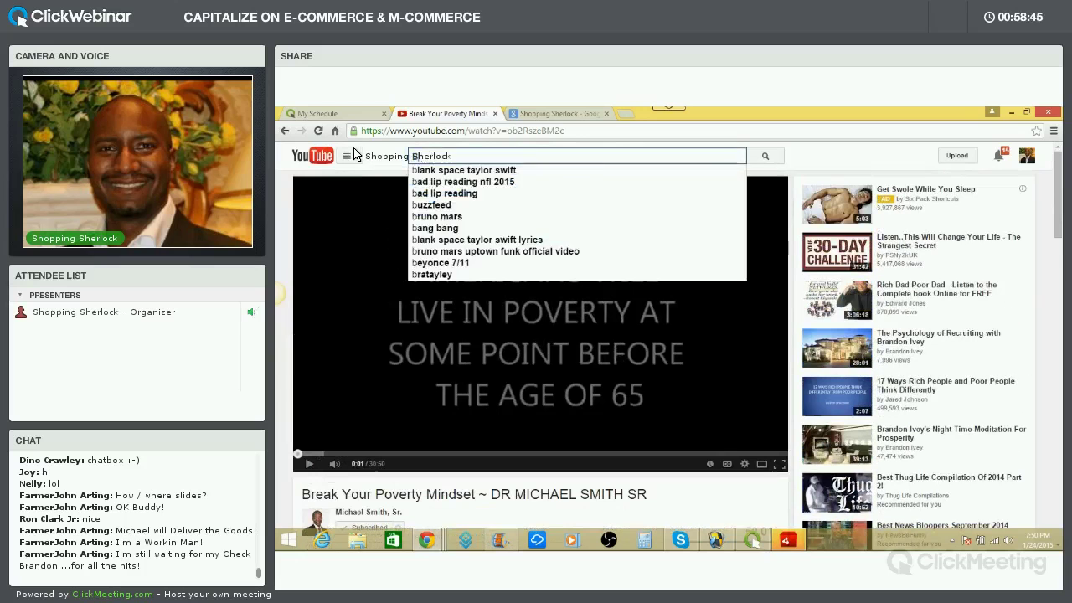
pyautogui.write('reak the p')
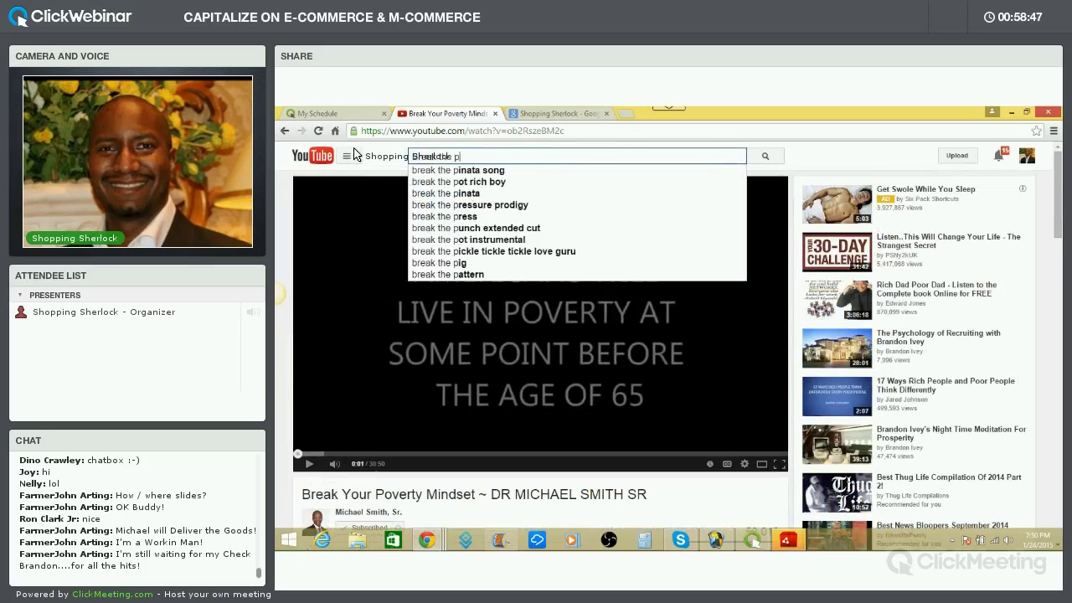
pyautogui.write('overty Mindset')
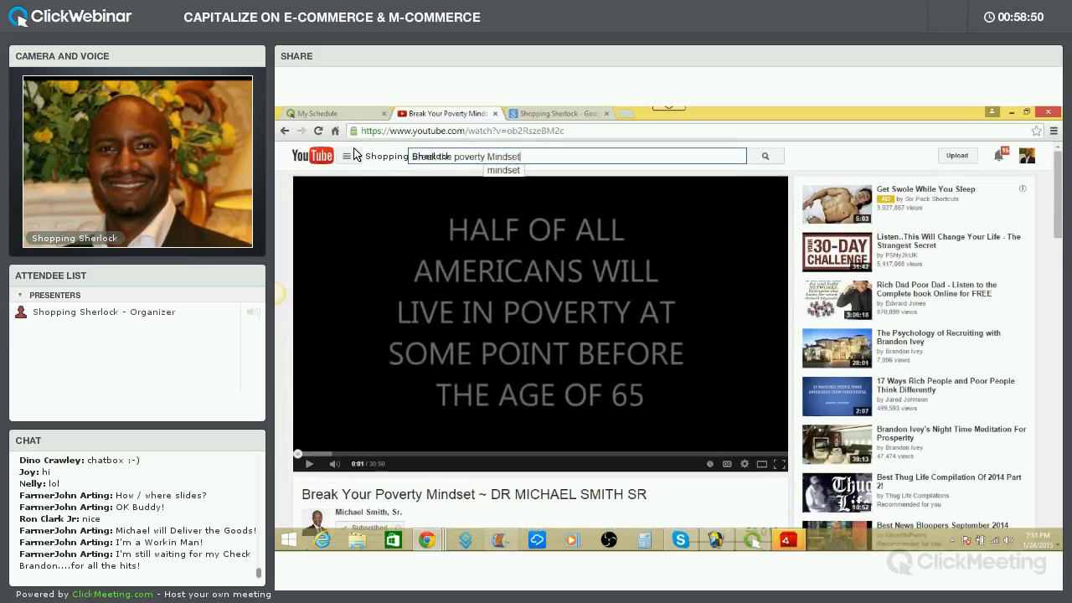
pyautogui.press('Return')
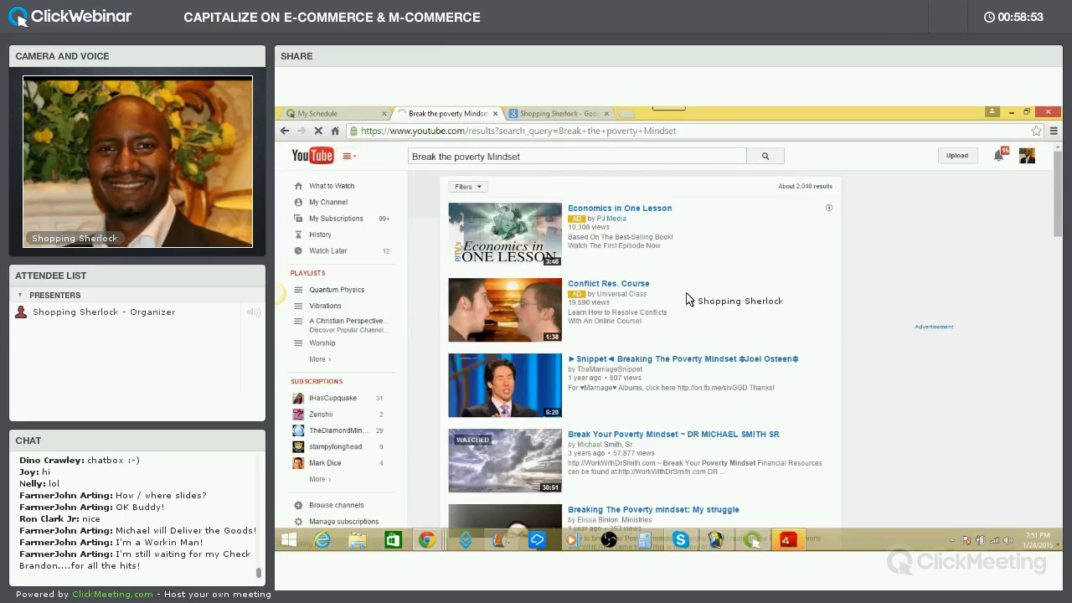
pyautogui.scroll(-5, 686, 304)
pyautogui.scroll(5, 692, 312)
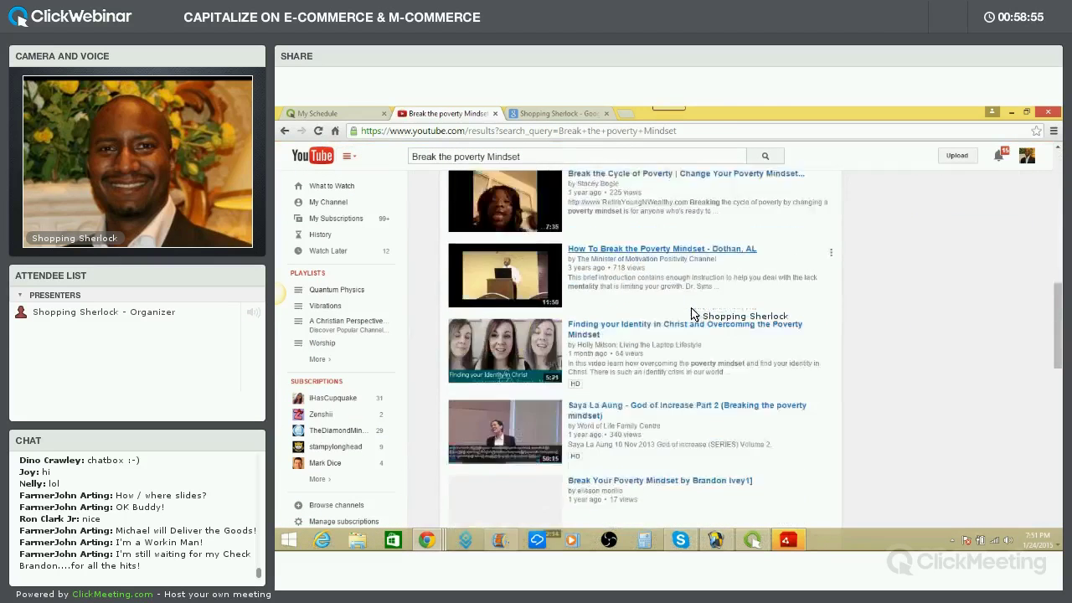
# Append the account owner's first name to the query to narrow it to about 476 results
pyautogui.click(586, 155)
pyautogui.write('Brando')
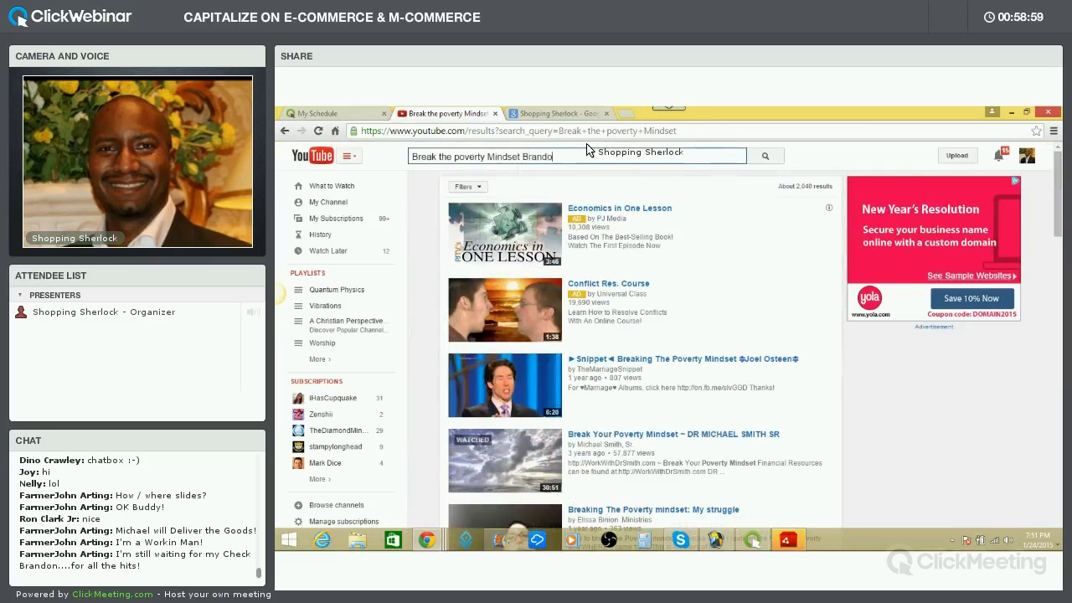
pyautogui.write('n')
pyautogui.press('Return')
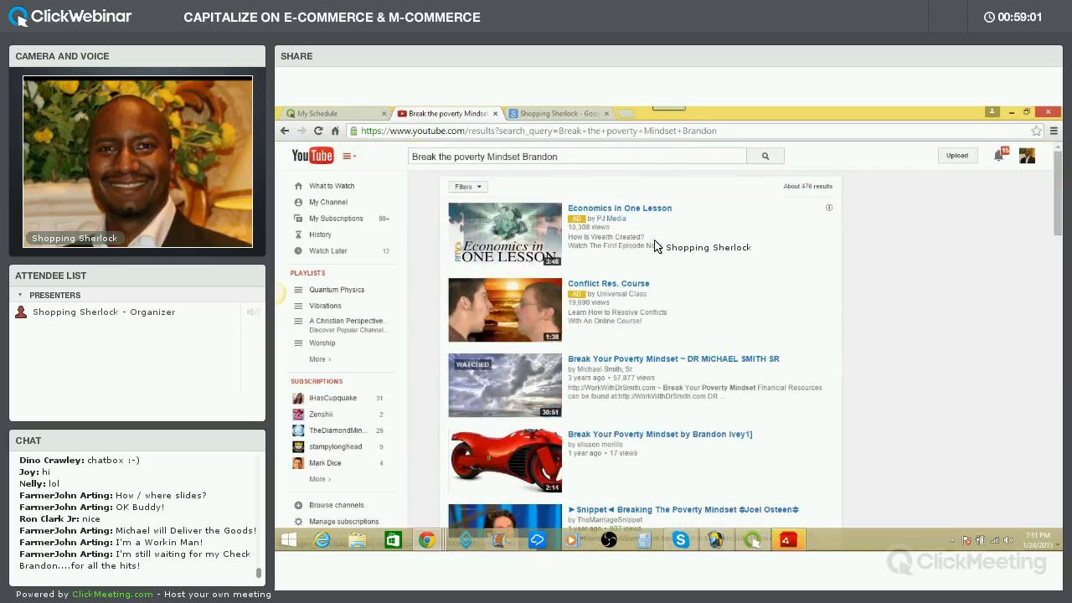
pyautogui.scroll(-9, 648, 294)
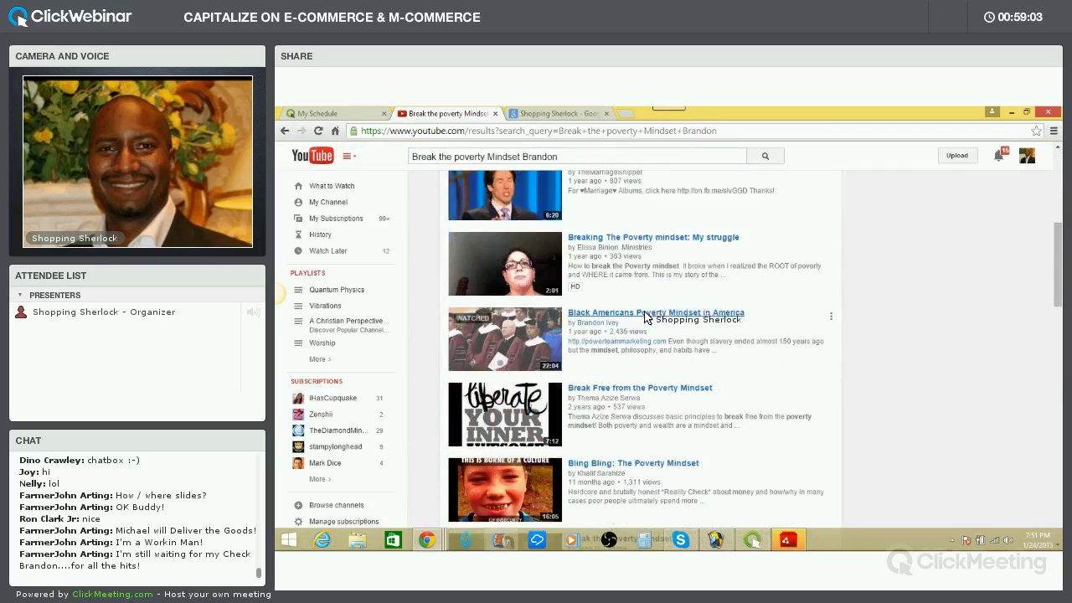
pyautogui.scroll(-10, 644, 315)
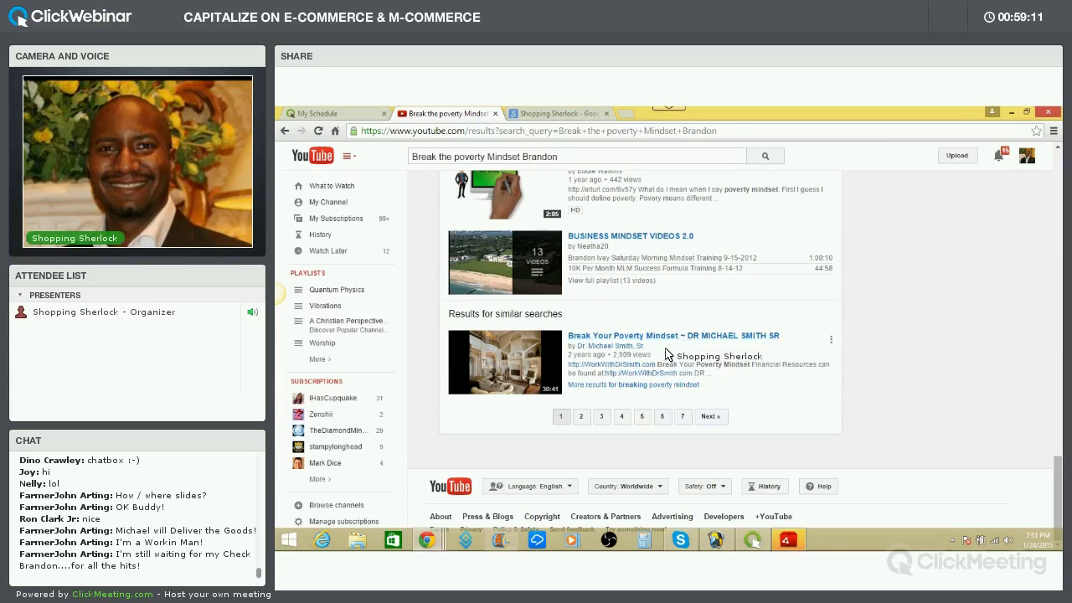
pyautogui.scroll(15, 675, 297)
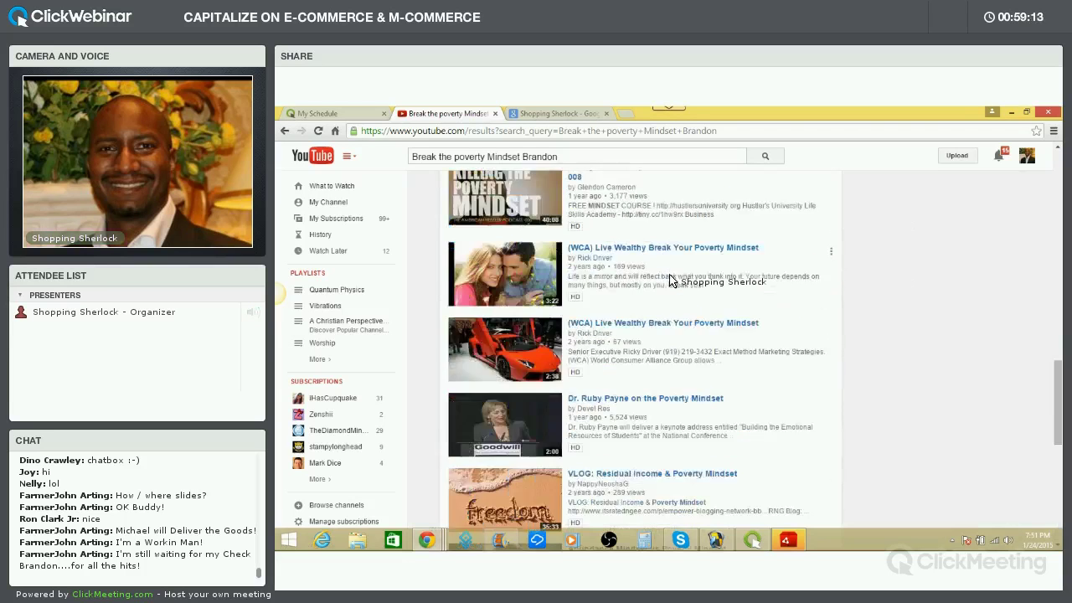
pyautogui.scroll(2, 642, 237)
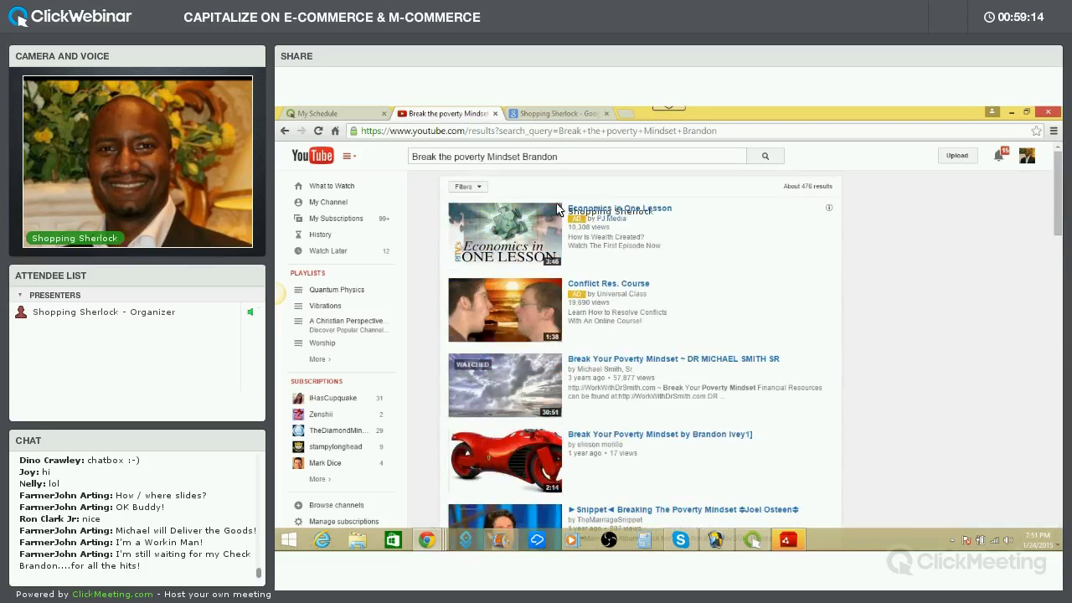
# Search the Creator Studio uploads for 'Break poverty mindset' and open the 31:10 training video
pyautogui.click(1026, 156)
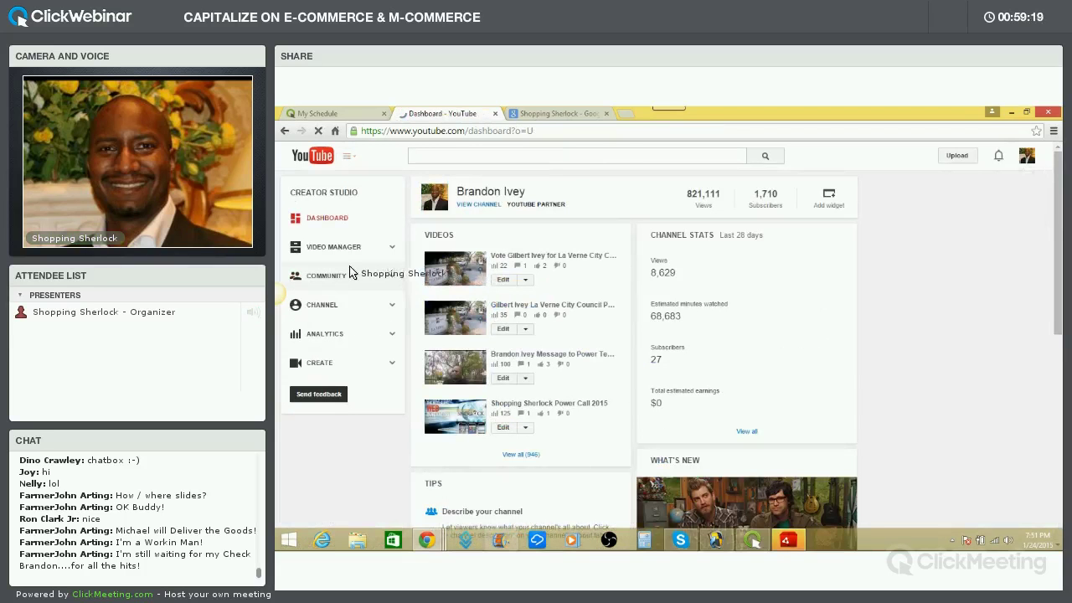
pyautogui.click(347, 252)
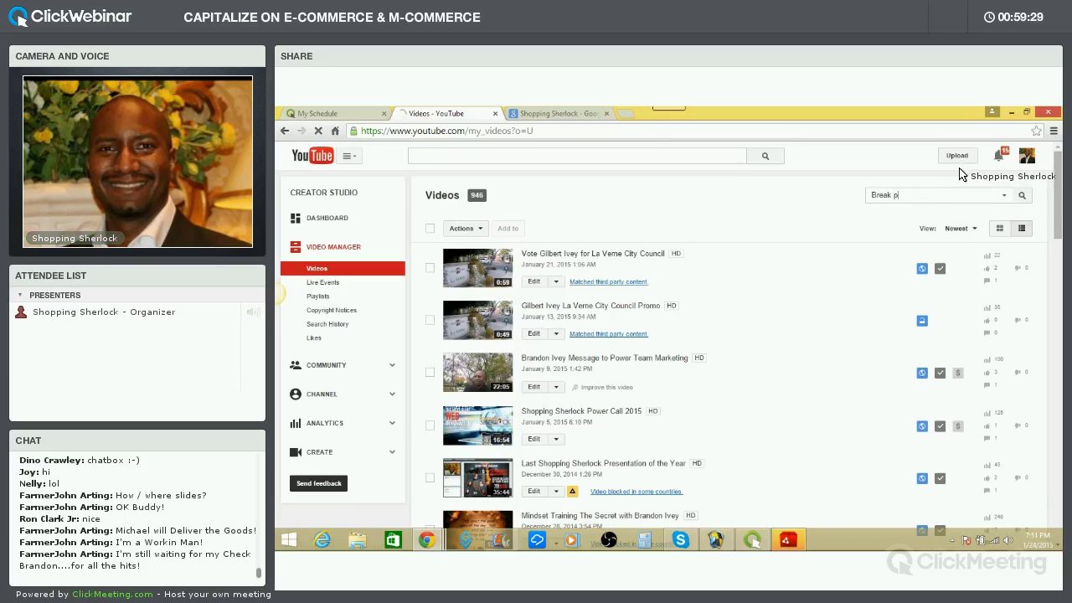
pyautogui.write('ndset')
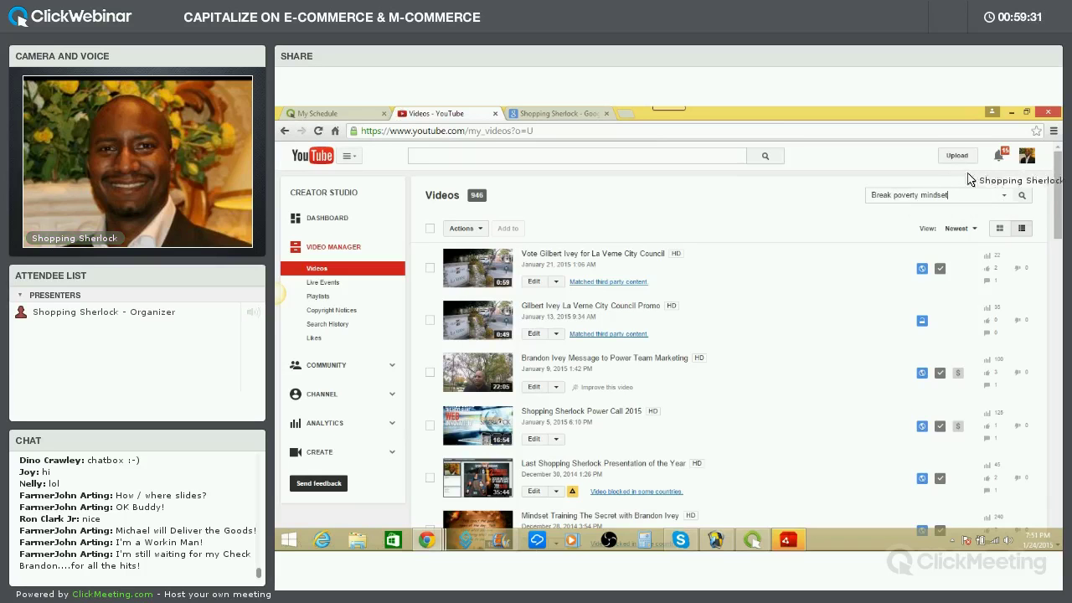
pyautogui.click(1022, 195)
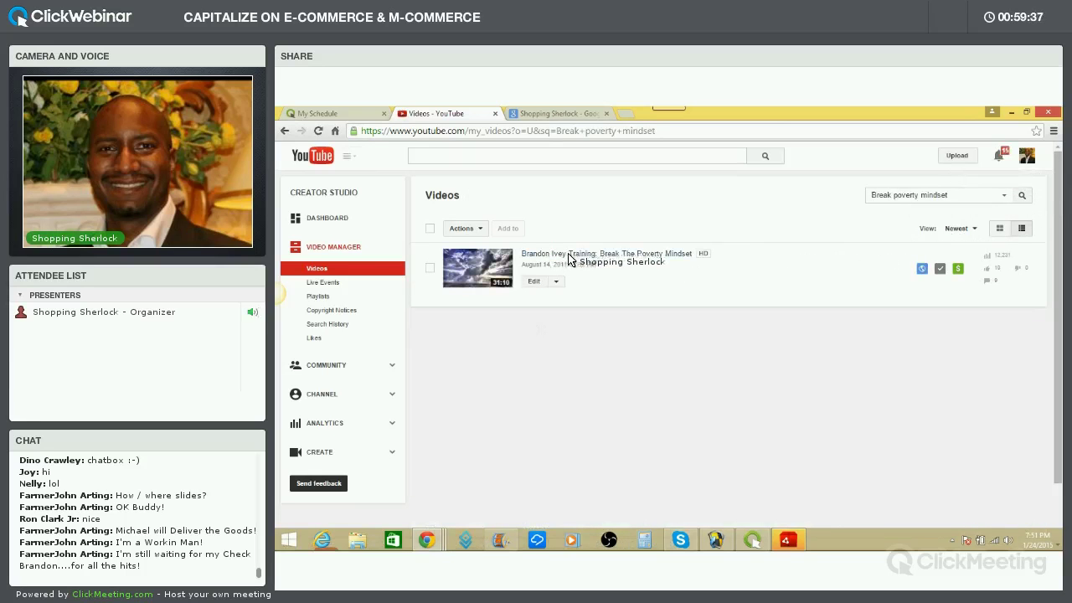
pyautogui.click(640, 255)
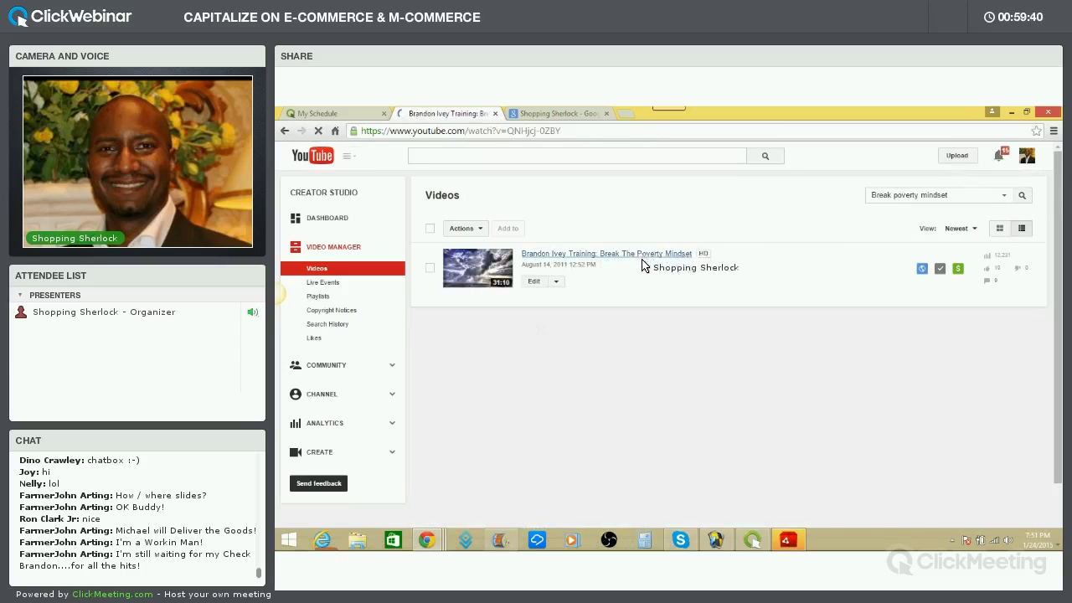
pyautogui.scroll(-3, 668, 316)
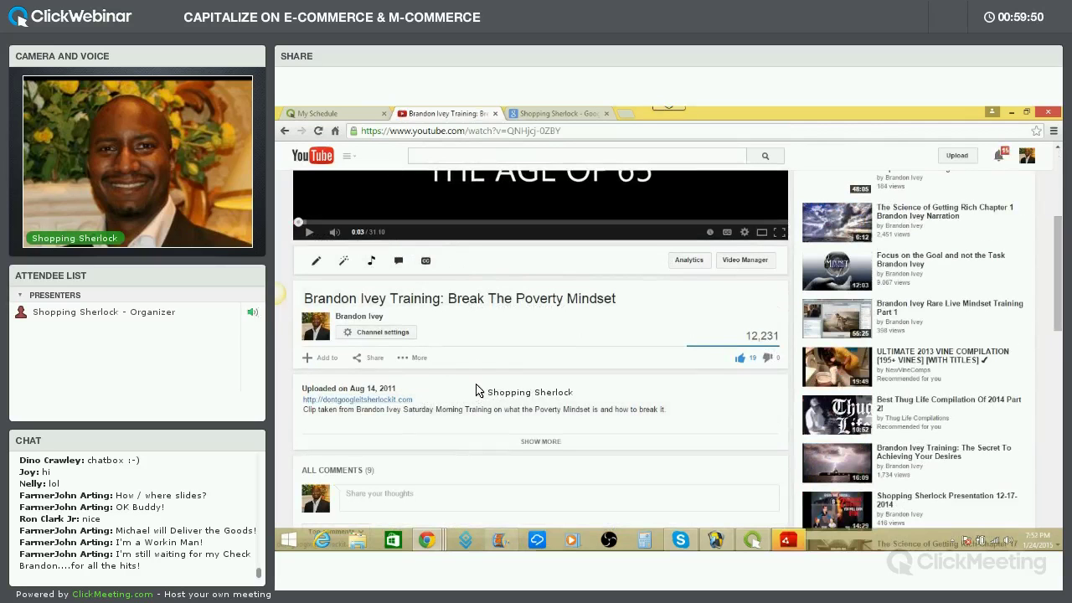
pyautogui.scroll(-1, 490, 400)
pyautogui.scroll(1, 494, 406)
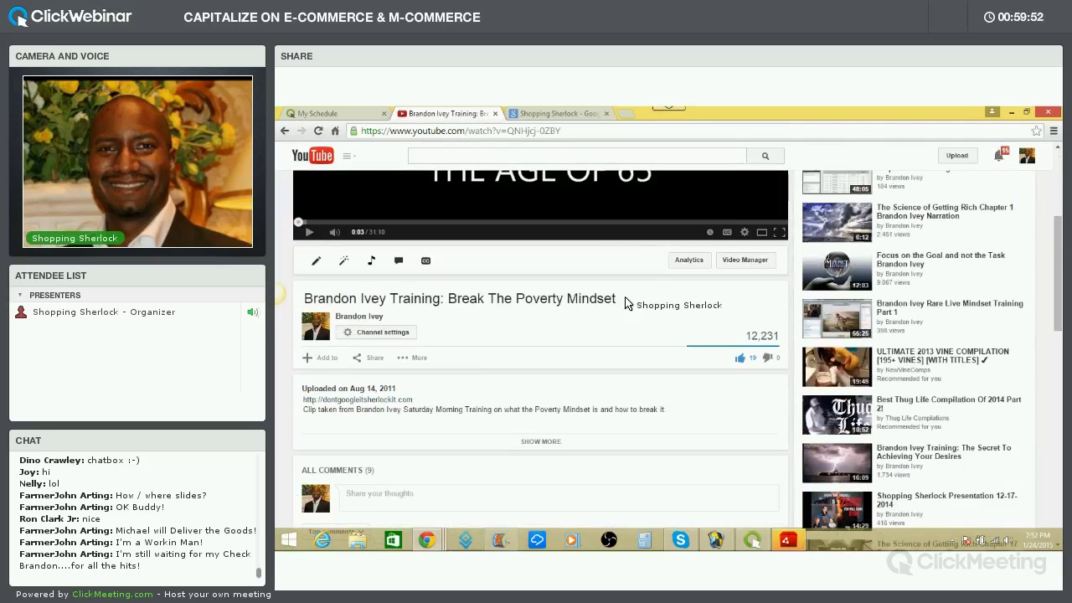
pyautogui.scroll(-1, 632, 318)
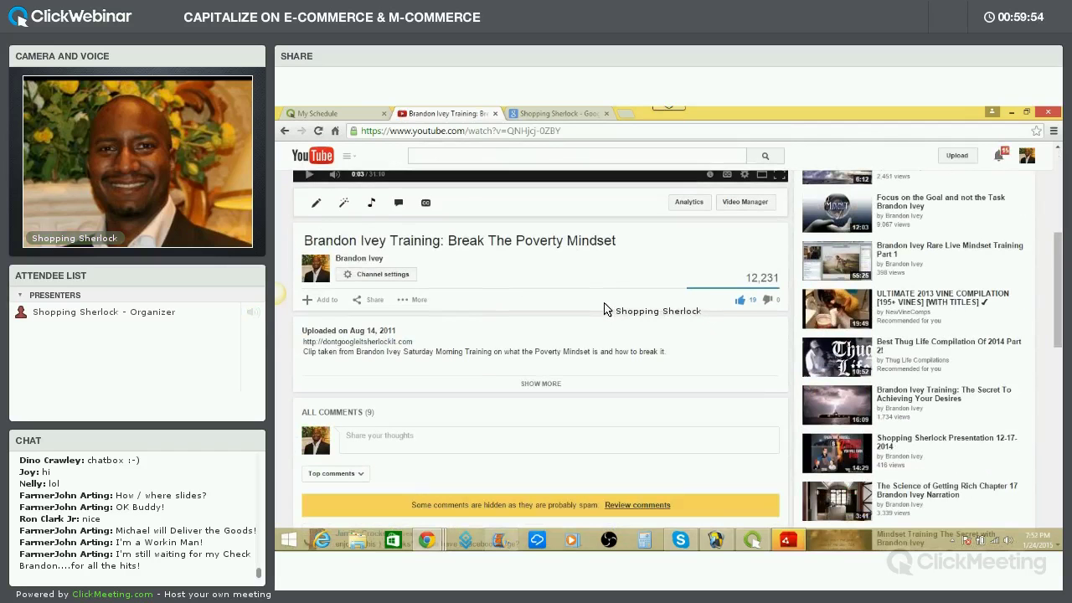
pyautogui.scroll(-4, 608, 309)
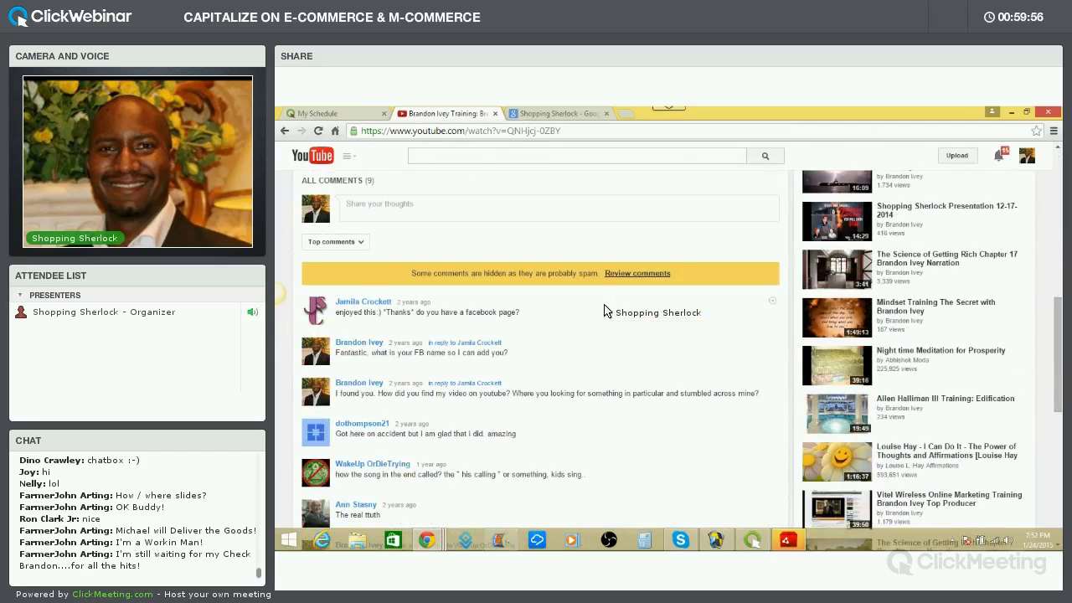
pyautogui.scroll(9, 607, 310)
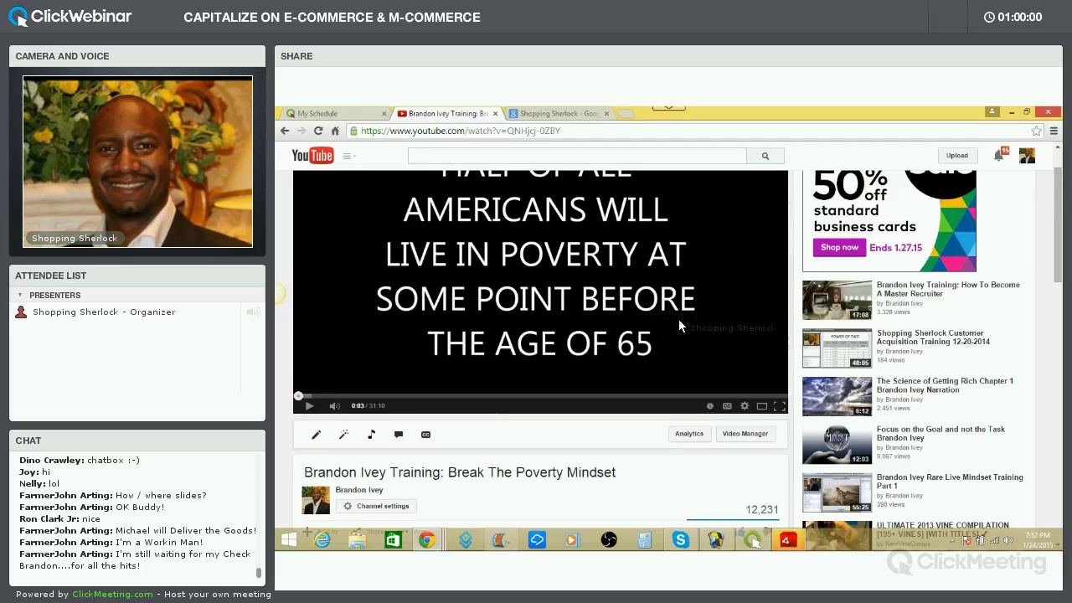
pyautogui.scroll(-3, 913, 369)
pyautogui.scroll(4, 922, 371)
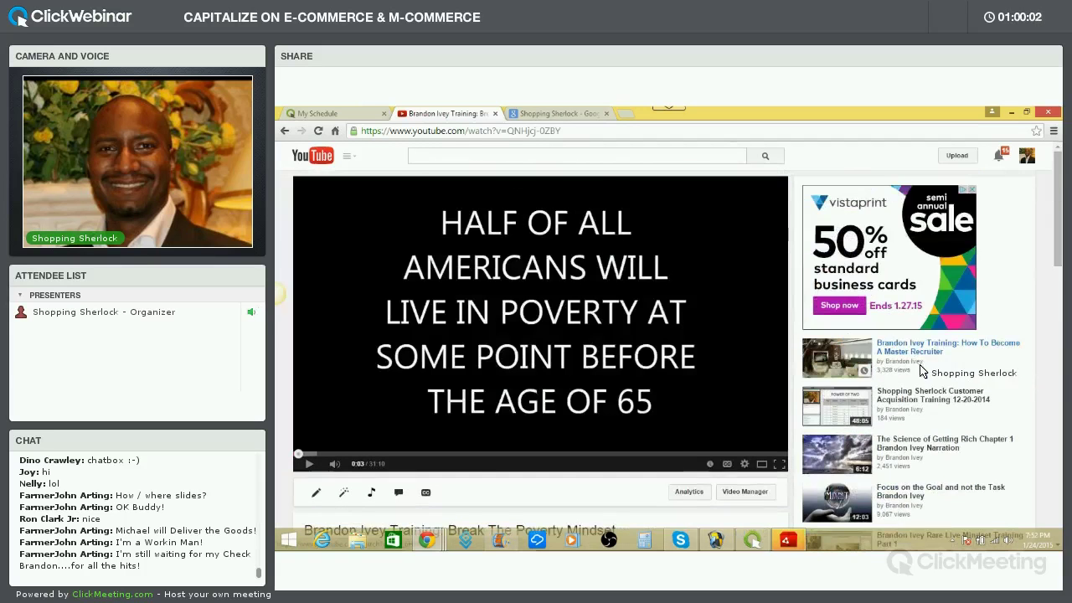
pyautogui.scroll(-1, 922, 370)
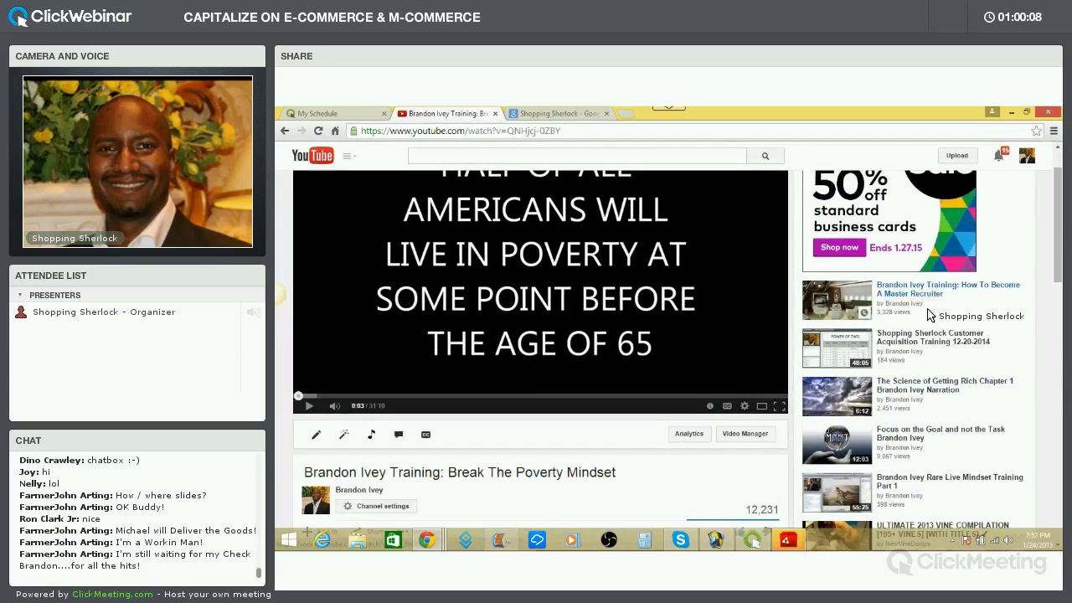
pyautogui.click(954, 345)
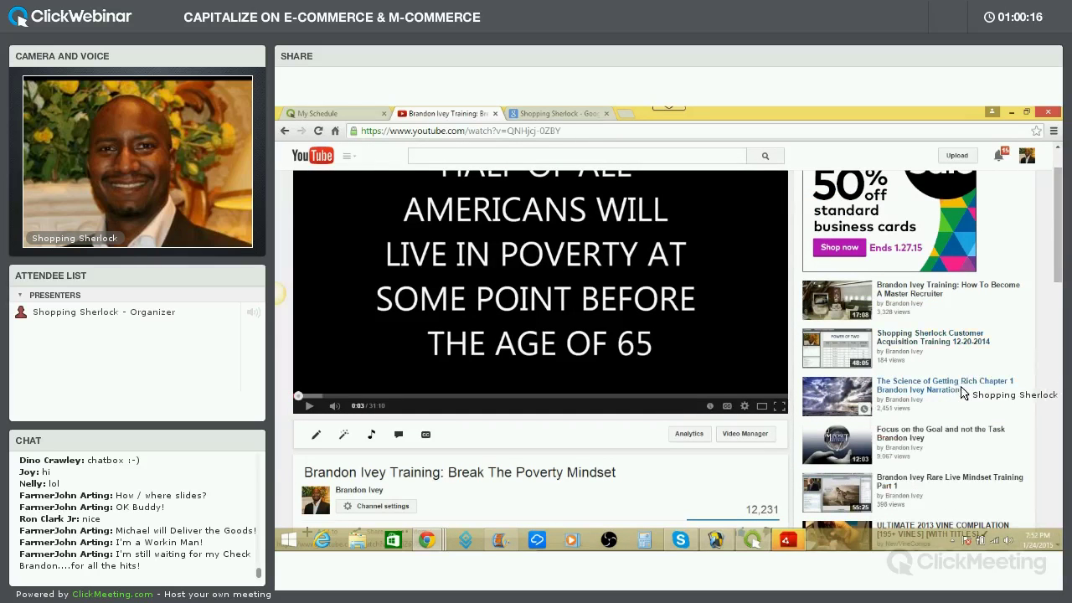
pyautogui.scroll(-2, 940, 358)
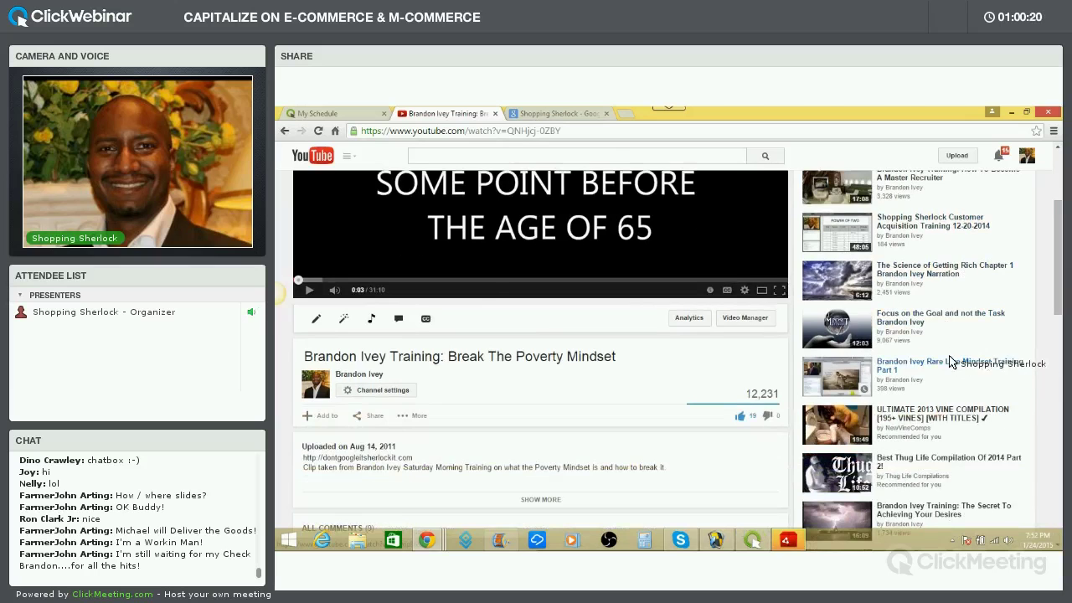
pyautogui.scroll(-1, 947, 360)
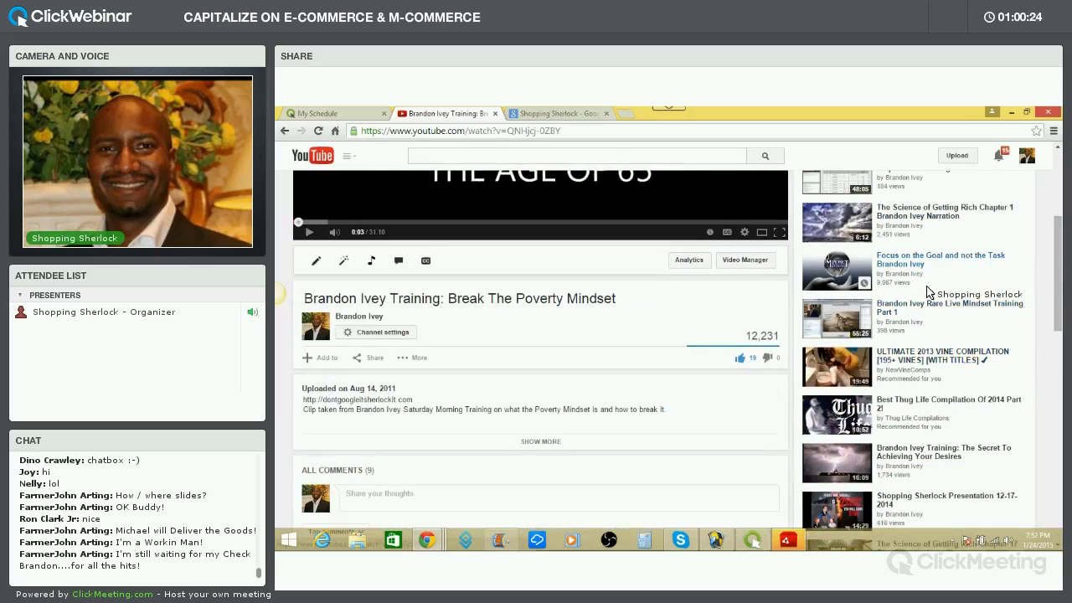
pyautogui.scroll(-1, 950, 338)
pyautogui.scroll(-1, 951, 338)
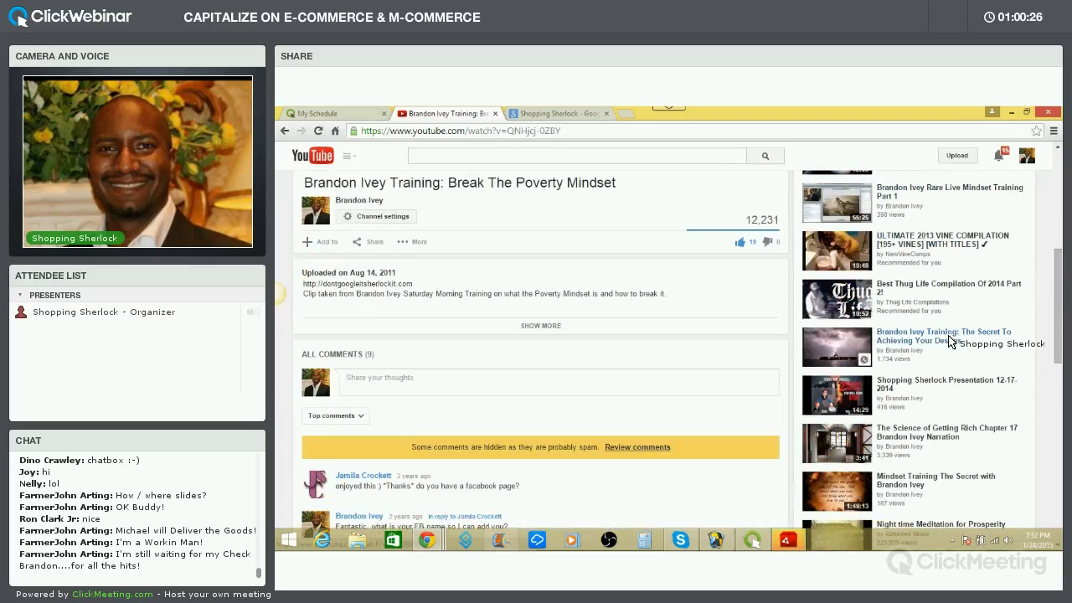
pyautogui.scroll(-2, 951, 341)
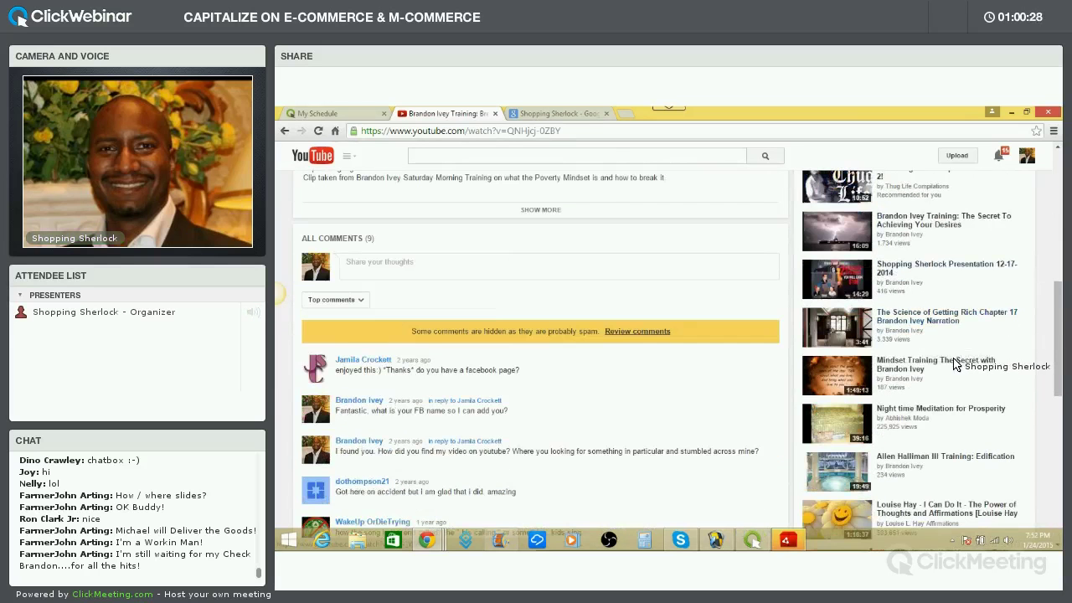
pyautogui.scroll(-6, 953, 363)
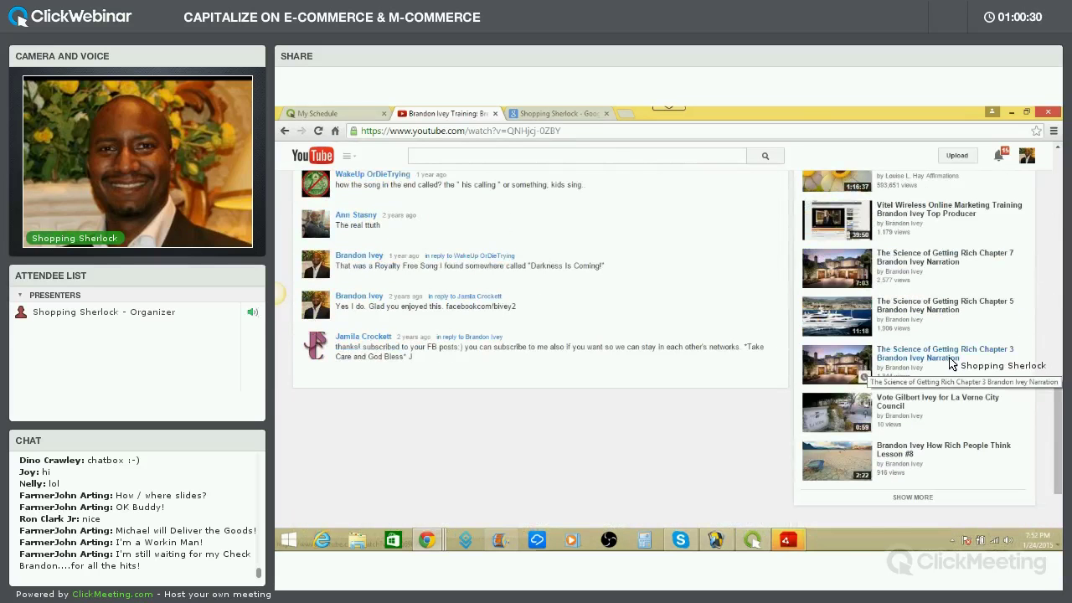
pyautogui.scroll(9, 951, 363)
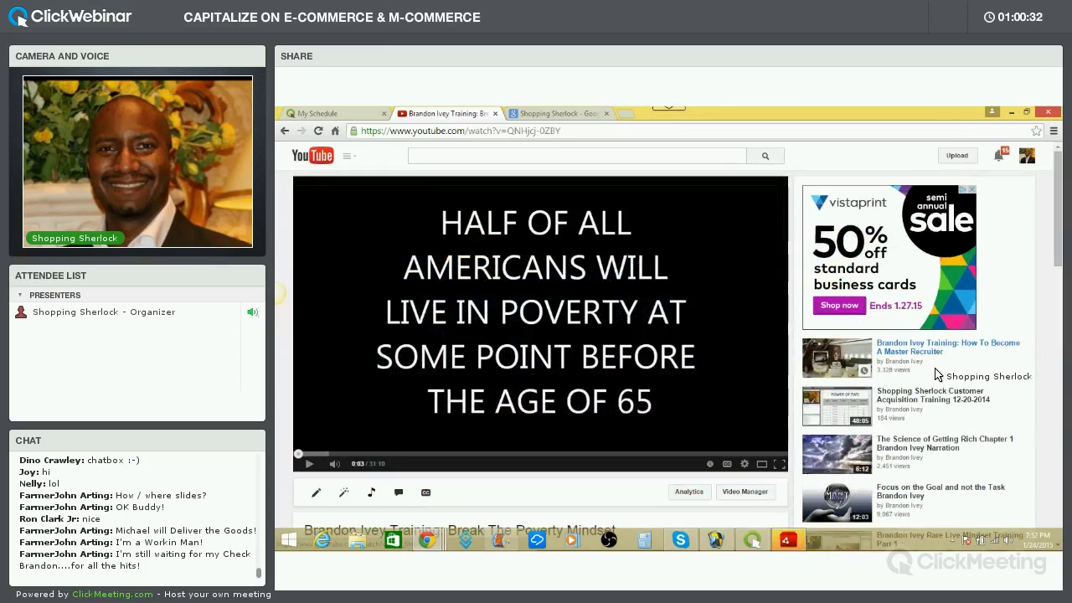
pyautogui.scroll(-4, 939, 386)
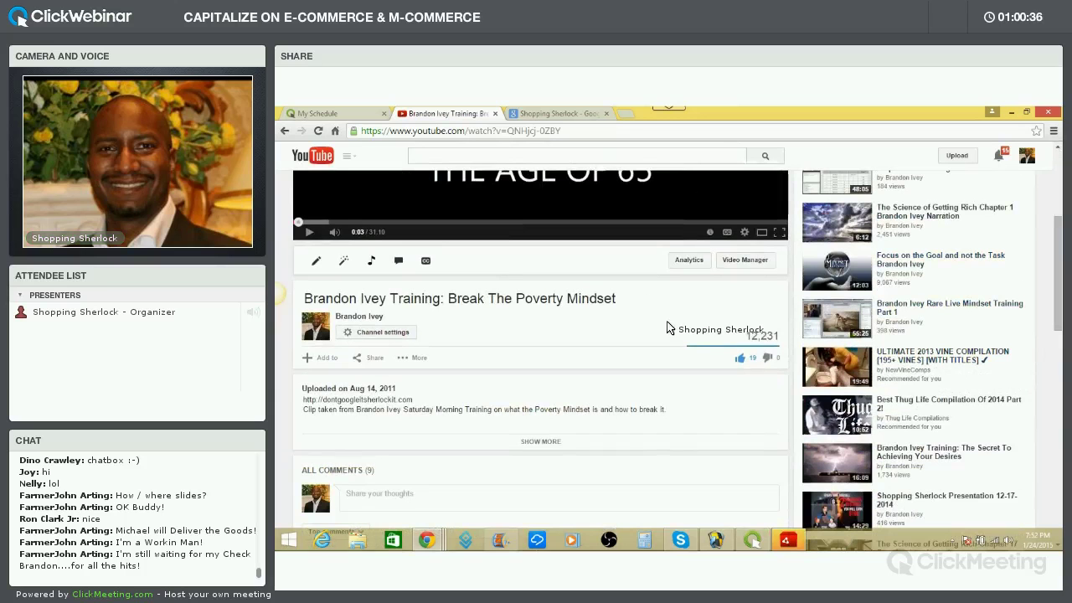
# Switch ClickMeeting's shared screen from the sharing controls to the Movie Maker window
pyautogui.click(751, 540)
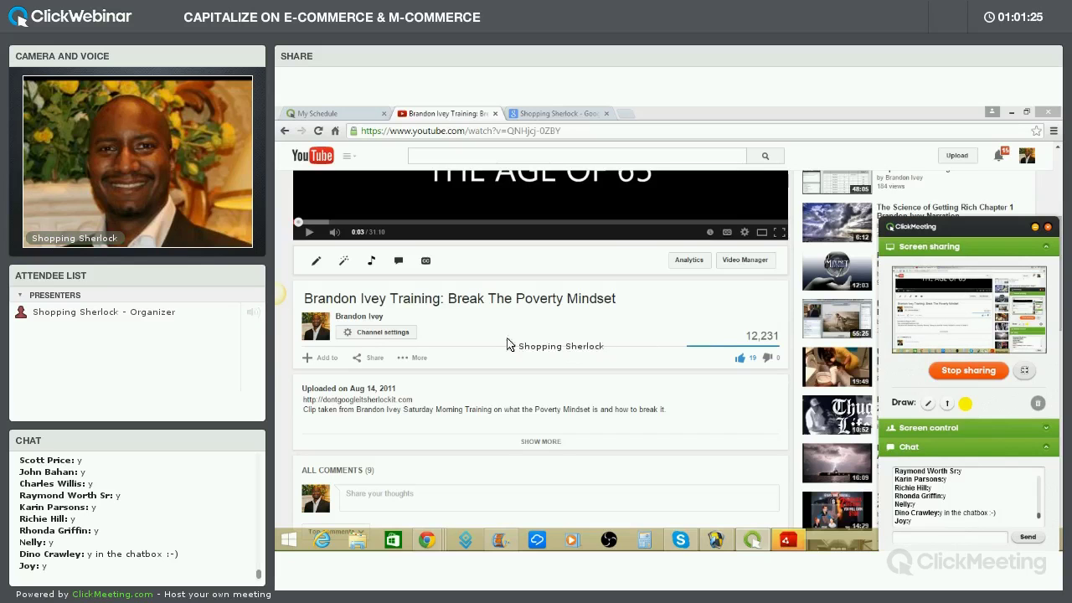
pyautogui.click(500, 539)
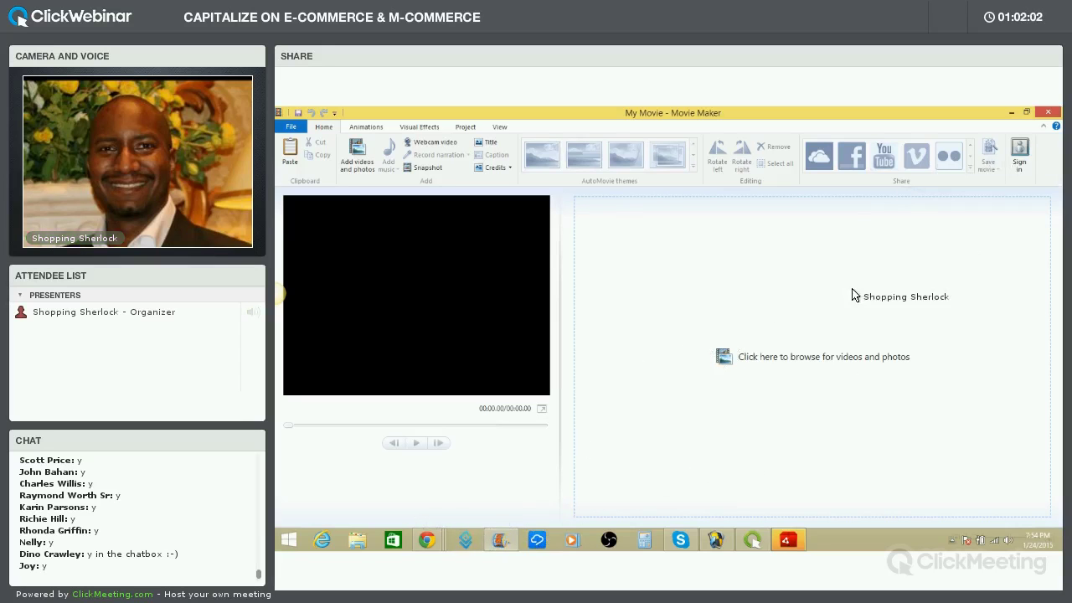
# Minimize the Movie Maker, Chrome and Skype windows, postpone the Adobe AIR update, and preview Promo 1
pyautogui.click(1011, 114)
pyautogui.click(1011, 114)
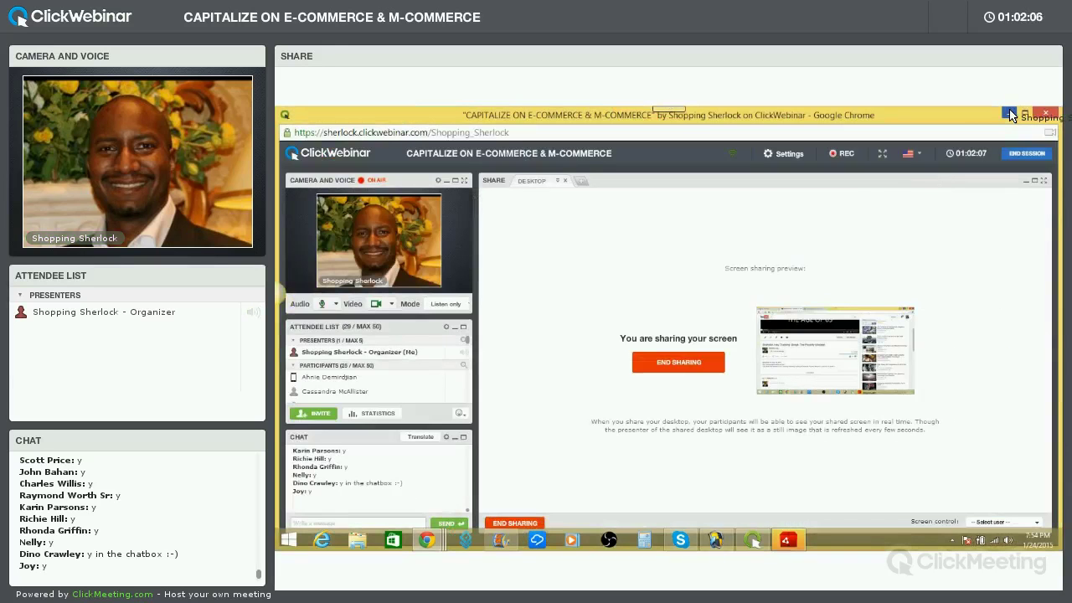
pyautogui.click(1011, 114)
pyautogui.click(1011, 114)
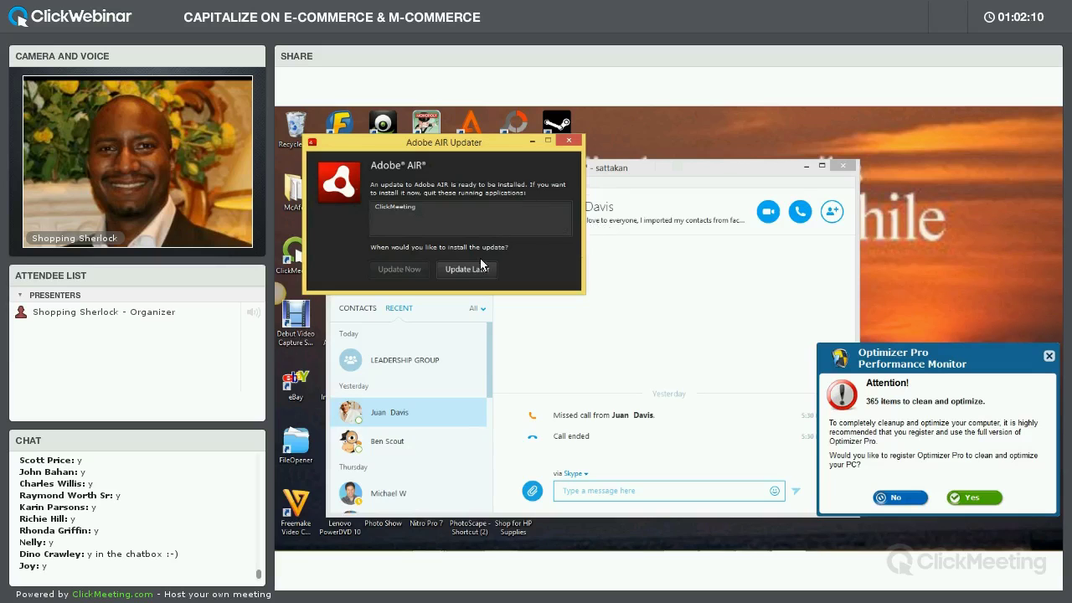
pyautogui.click(467, 269)
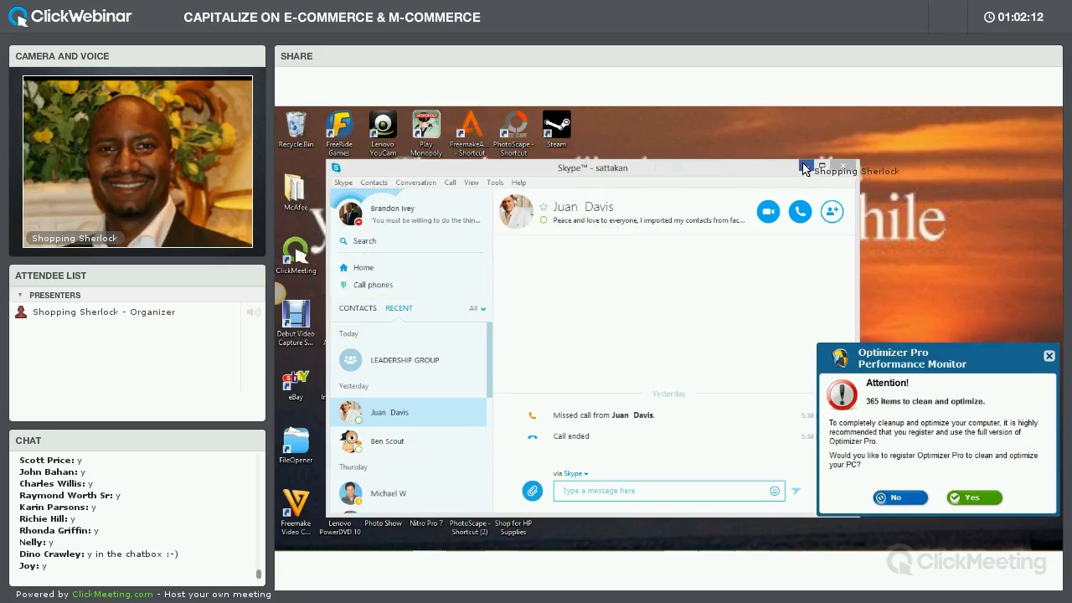
pyautogui.click(804, 167)
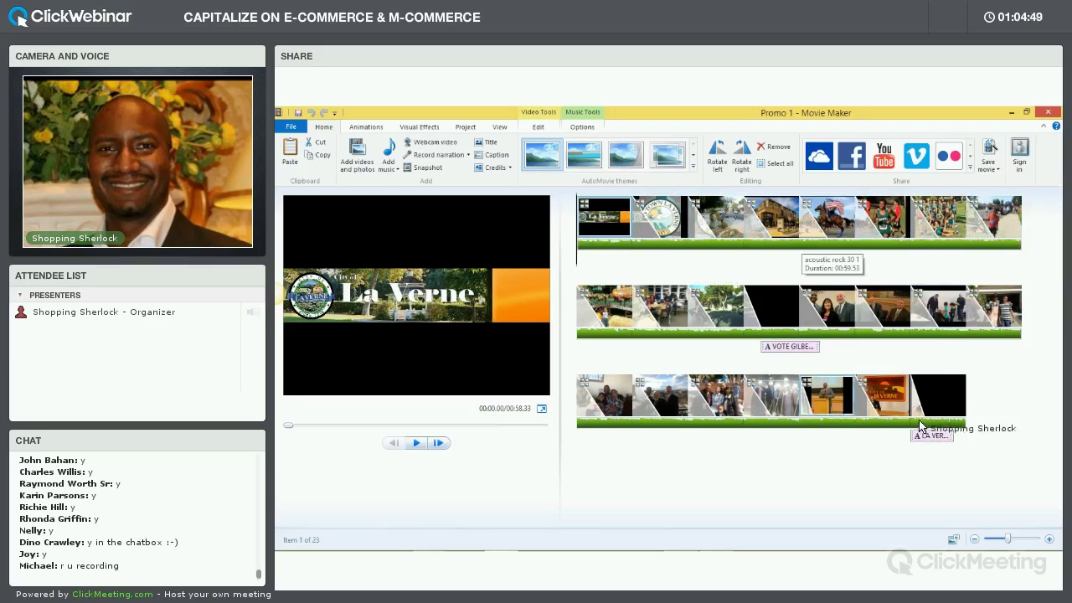
pyautogui.click(542, 409)
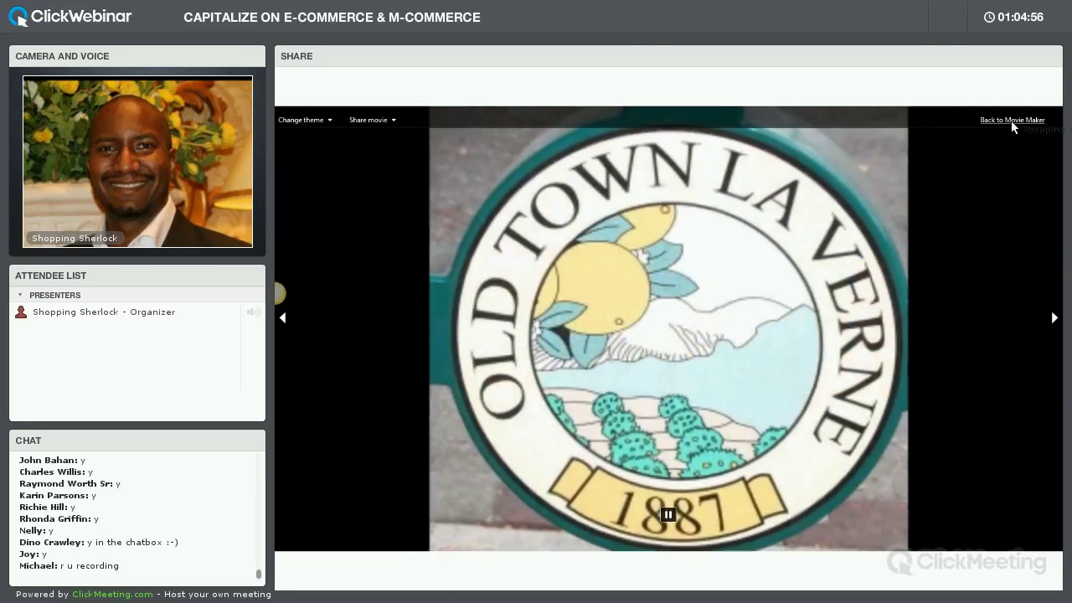
pyautogui.click(1011, 120)
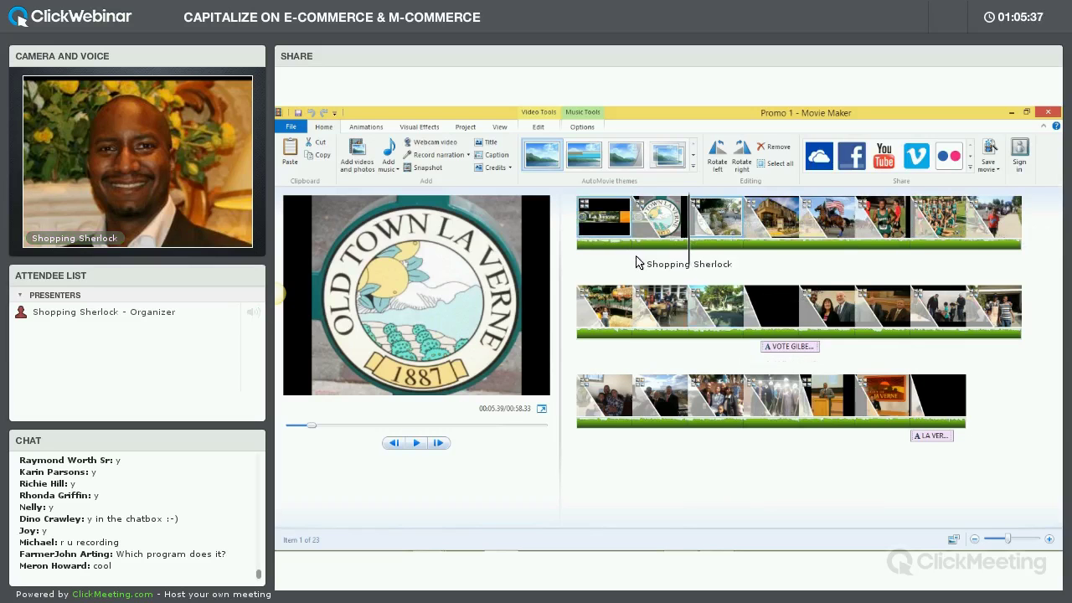
pyautogui.click(634, 229)
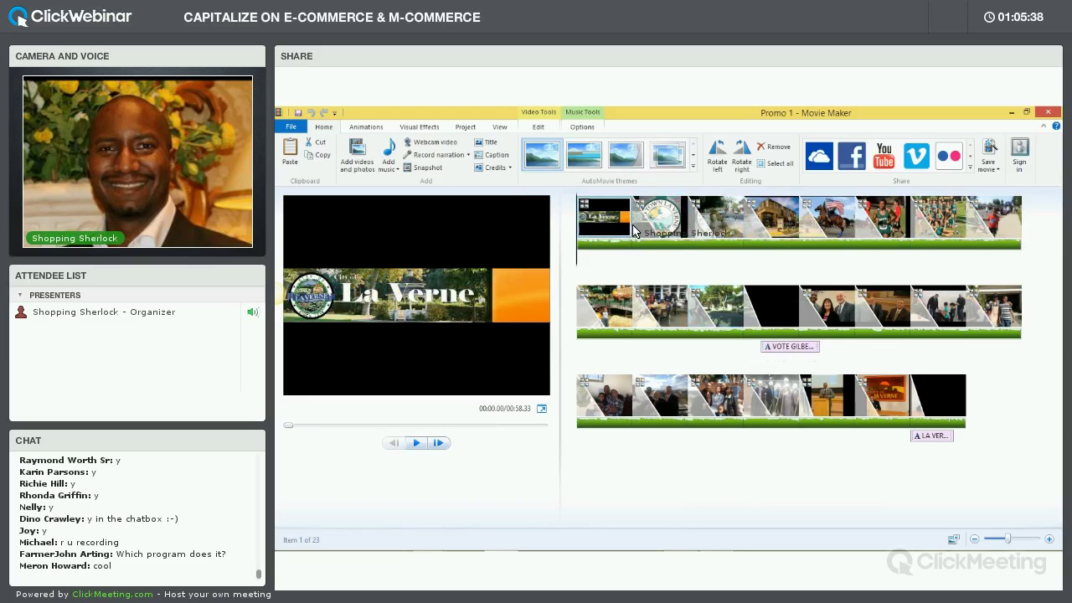
pyautogui.click(634, 229)
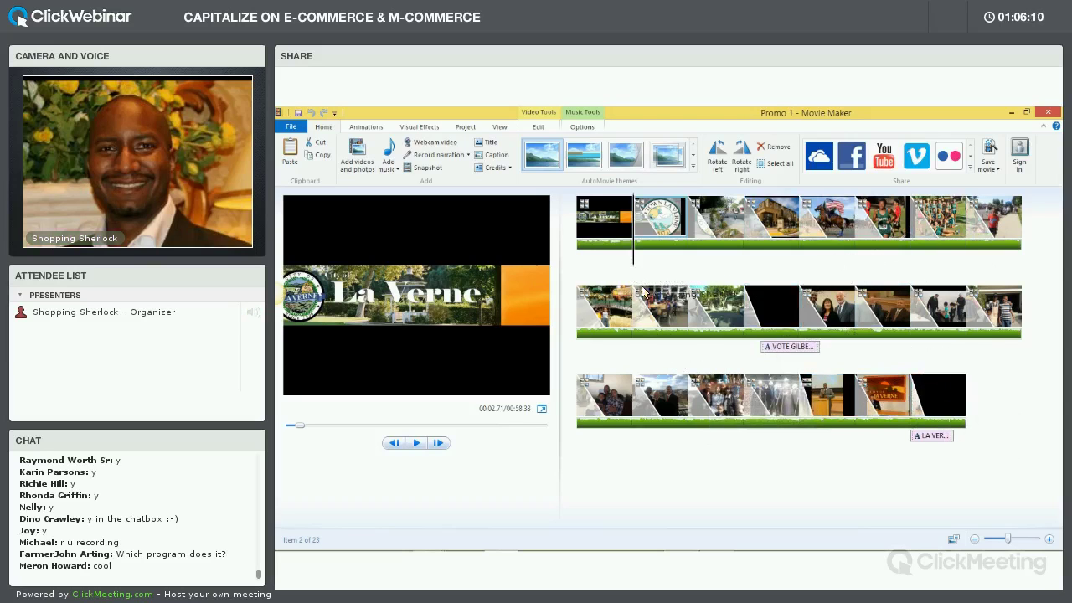
pyautogui.moveTo(600, 550)
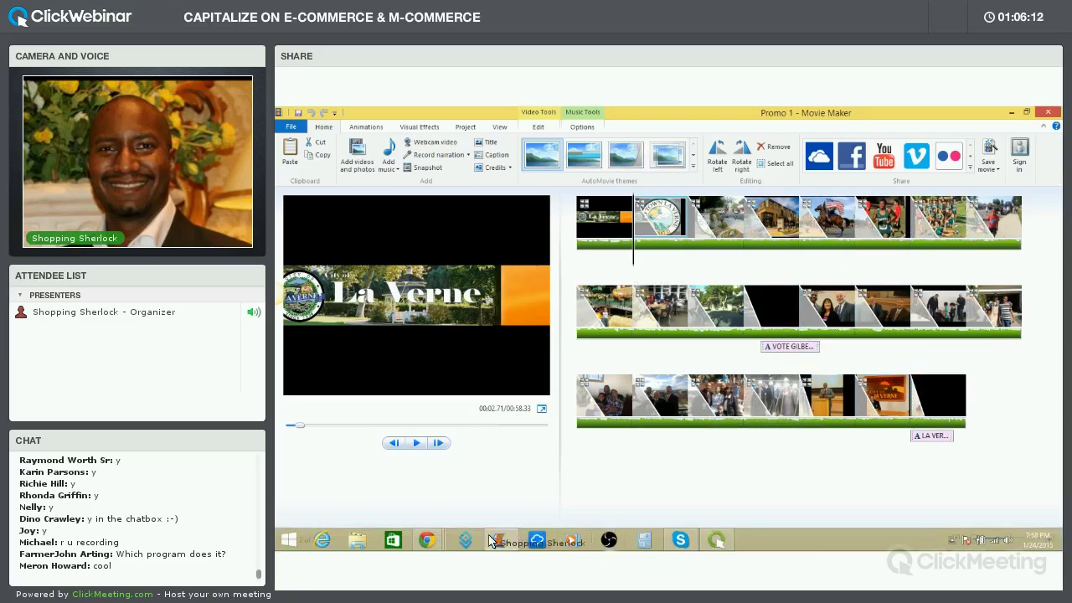
# Bring Chrome forward on the Shopping Sherlock Google results tab and select its address bar
pyautogui.moveTo(433, 541)
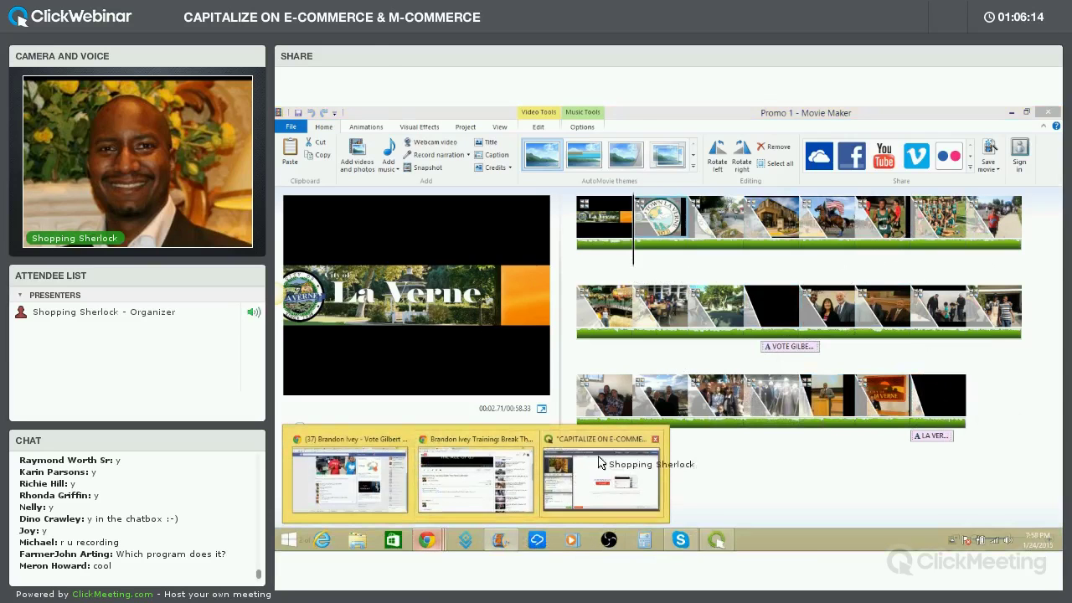
pyautogui.click(611, 470)
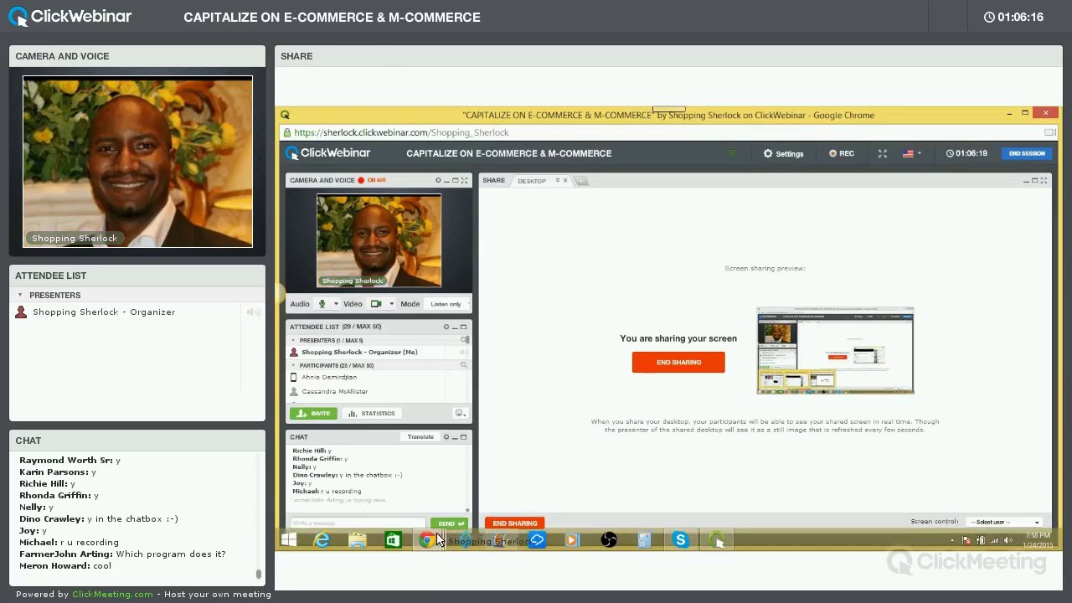
pyautogui.moveTo(437, 537)
pyautogui.click(477, 469)
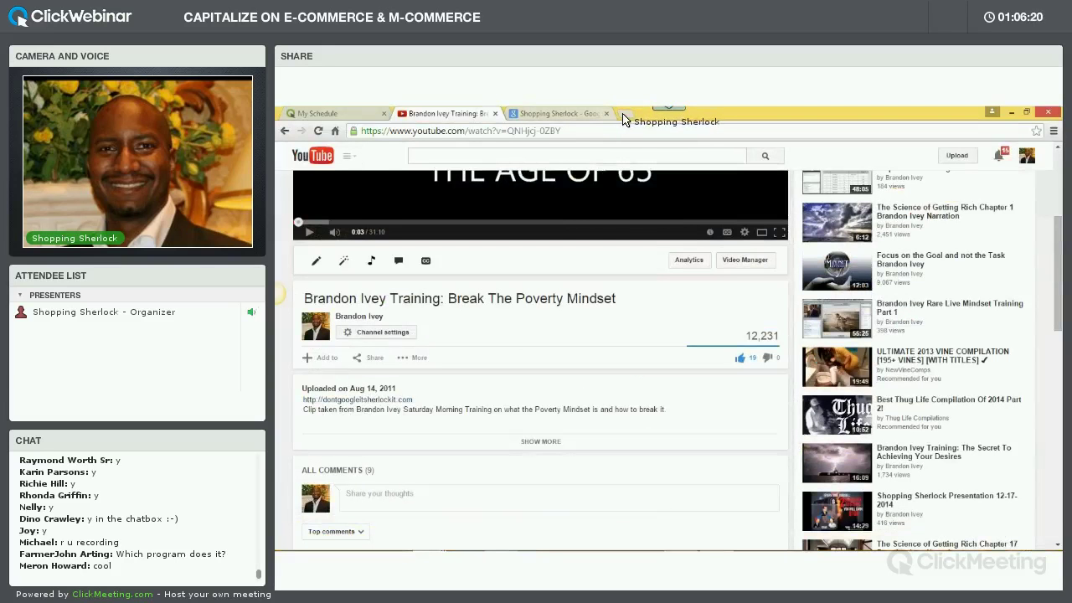
pyautogui.click(578, 116)
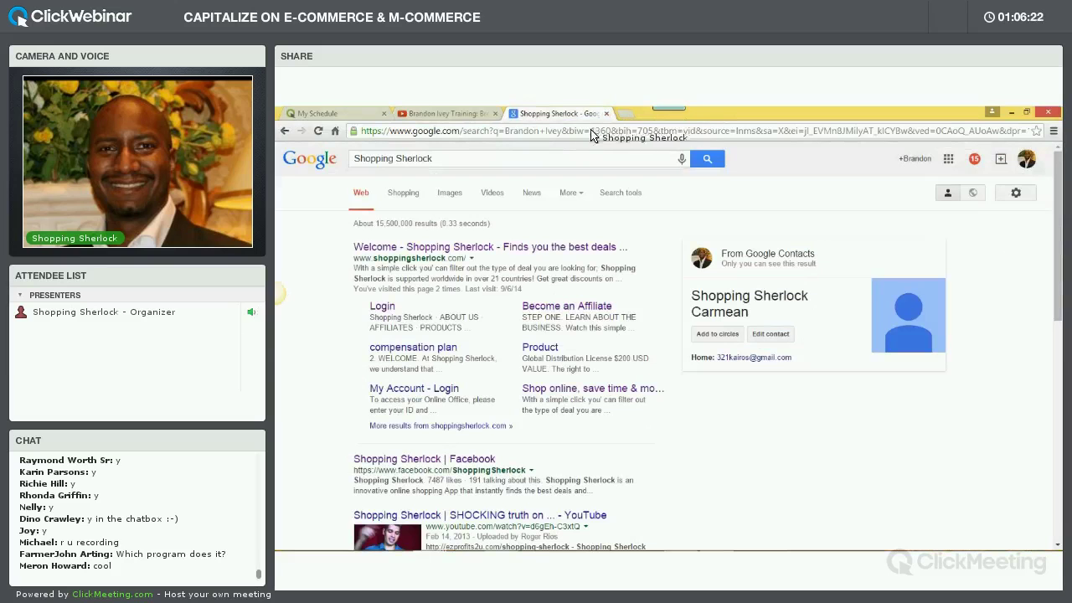
pyautogui.click(562, 133)
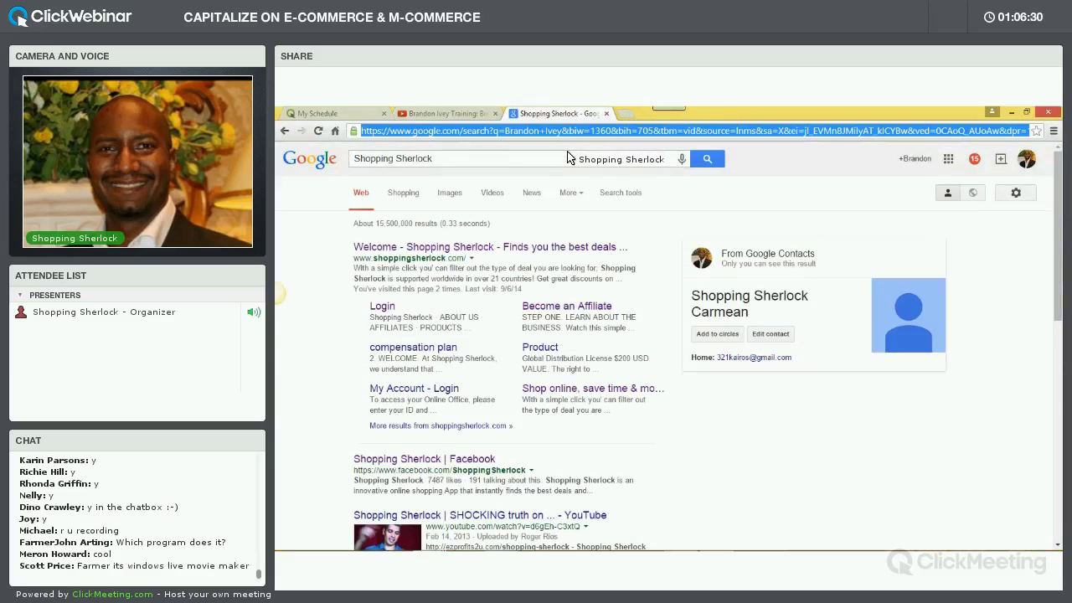
# Load introchamp.com, skim the page, then open File Explorer on This PC with Win+E
pyautogui.write('introchamp.com')
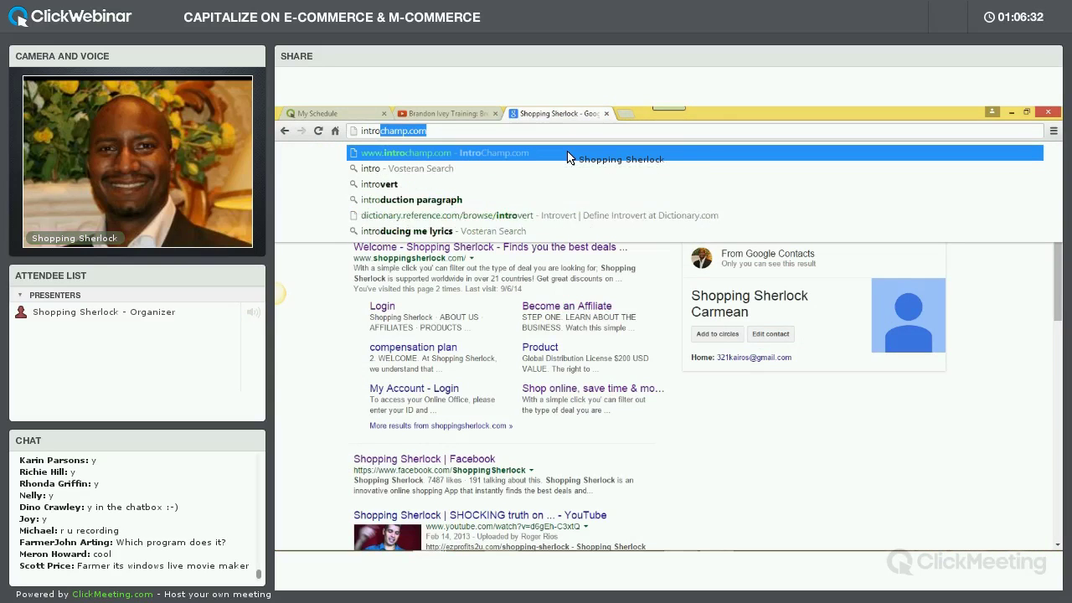
pyautogui.press('Return')
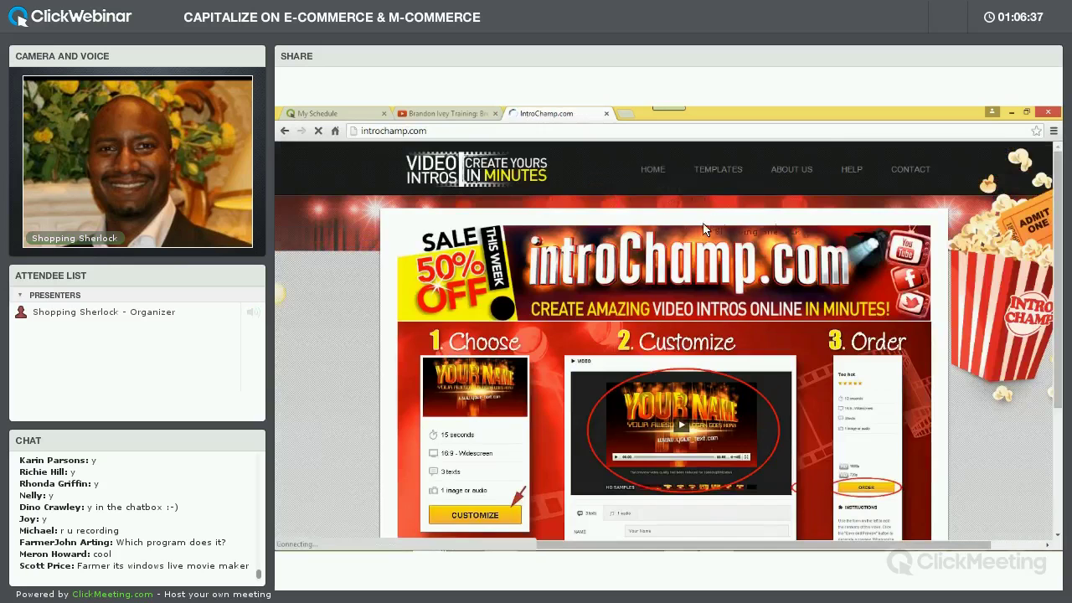
pyautogui.scroll(-3, 728, 233)
pyautogui.scroll(3, 727, 231)
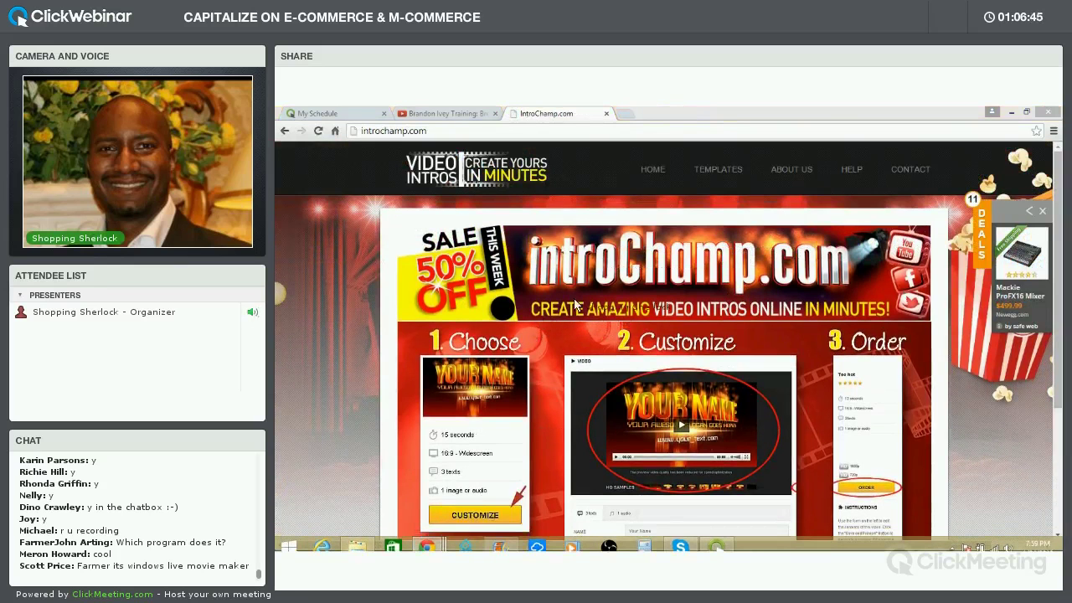
pyautogui.press('super+e')
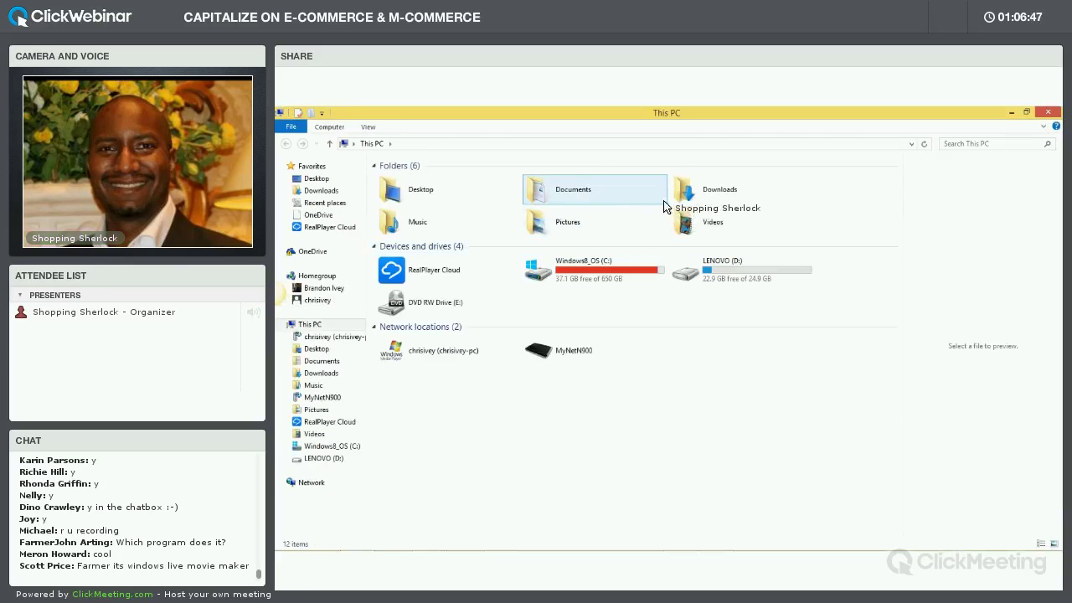
# Open Documents > The Sherlock > the owner's named folder > Intros in File Explorer
pyautogui.doubleClick(554, 194)
pyautogui.click(475, 251)
pyautogui.click(461, 231)
pyautogui.doubleClick(461, 231)
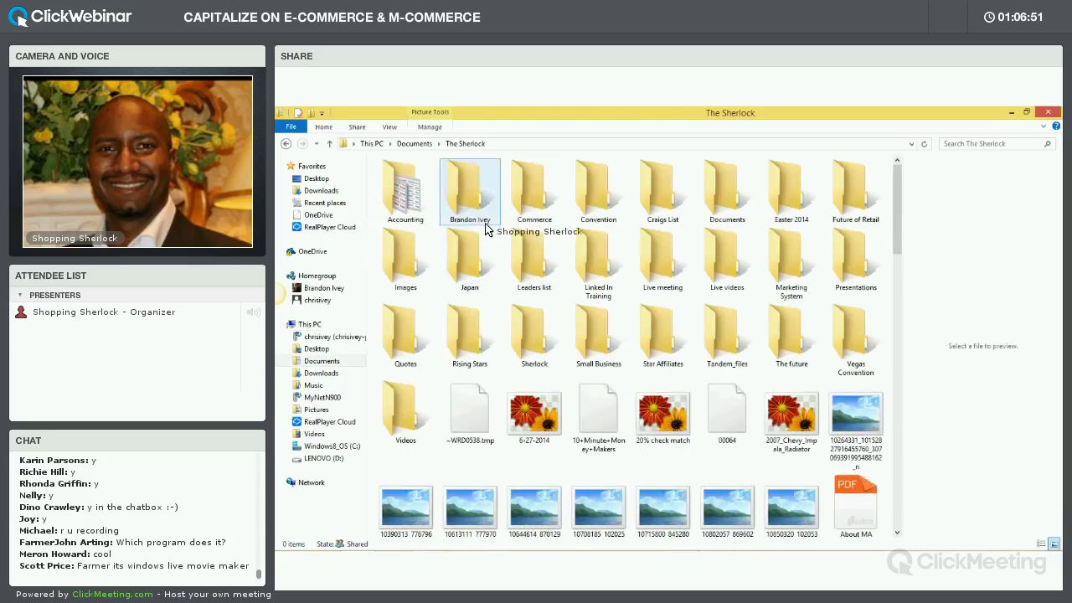
pyautogui.doubleClick(466, 206)
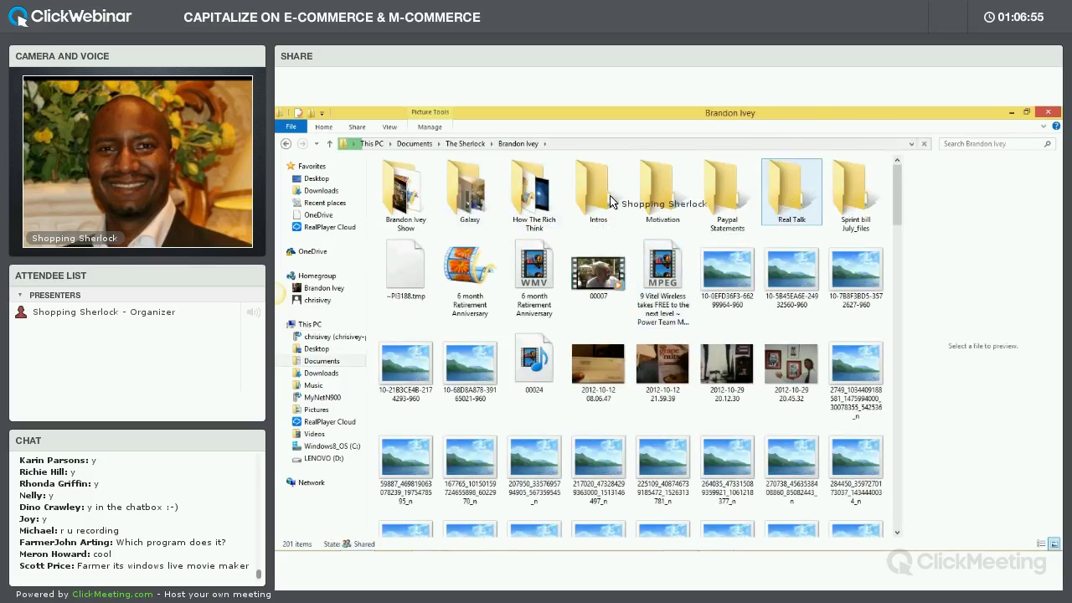
pyautogui.click(597, 199)
pyautogui.doubleClick(598, 199)
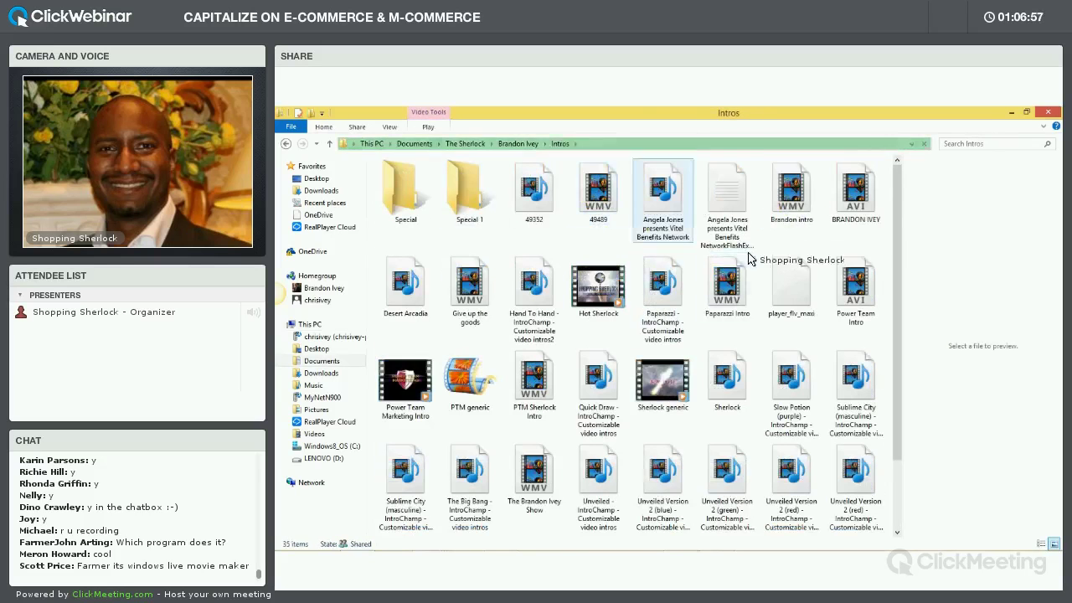
# Play the Power Team Marketing Intro video in the preview pane
pyautogui.moveTo(895, 266); pyautogui.dragTo(892, 337)
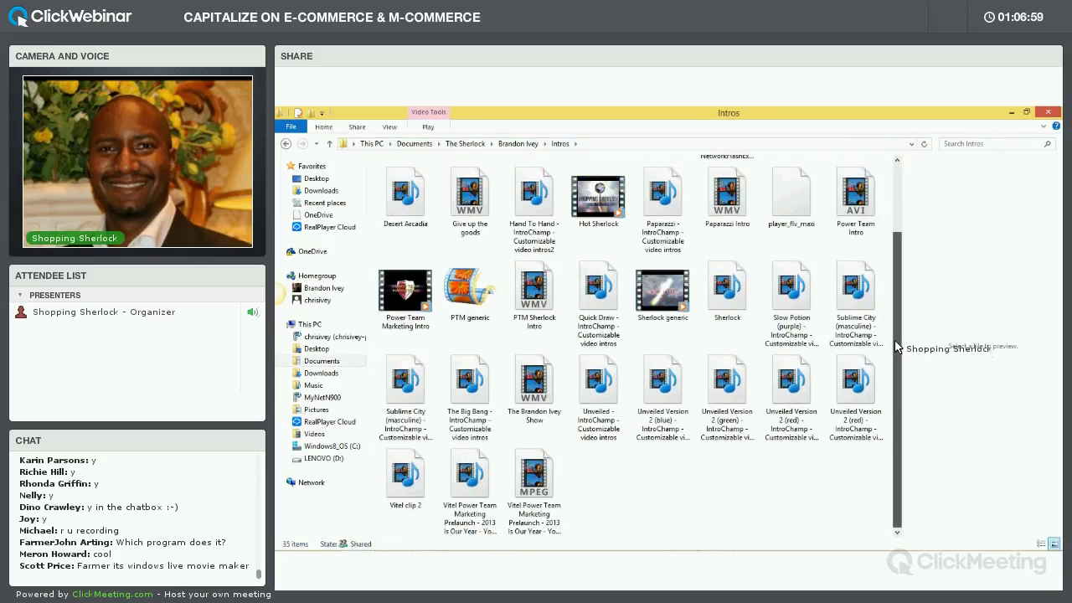
pyautogui.click(876, 242)
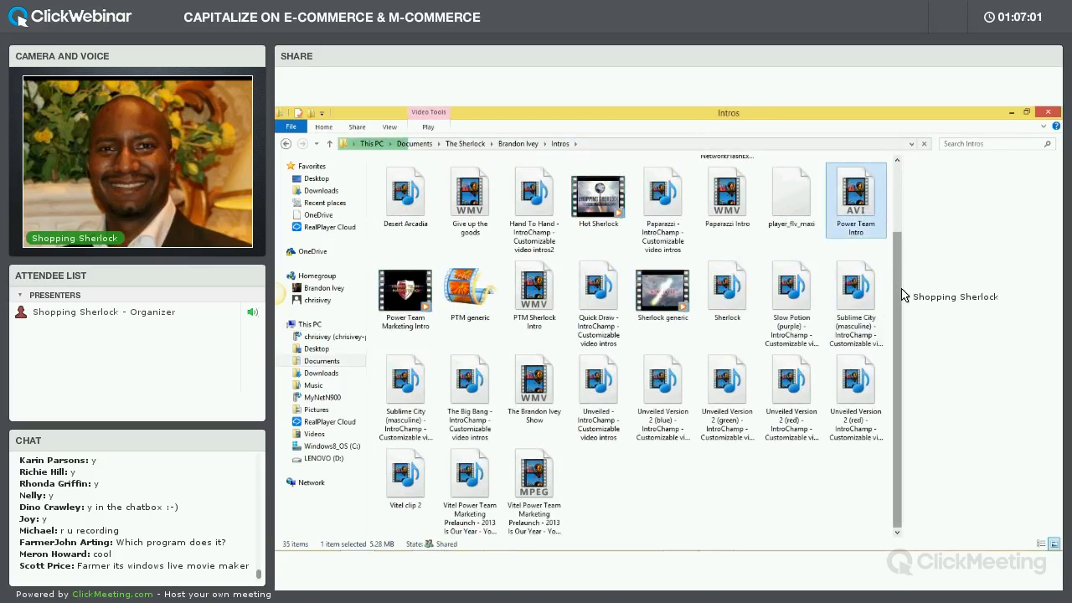
pyautogui.click(469, 220)
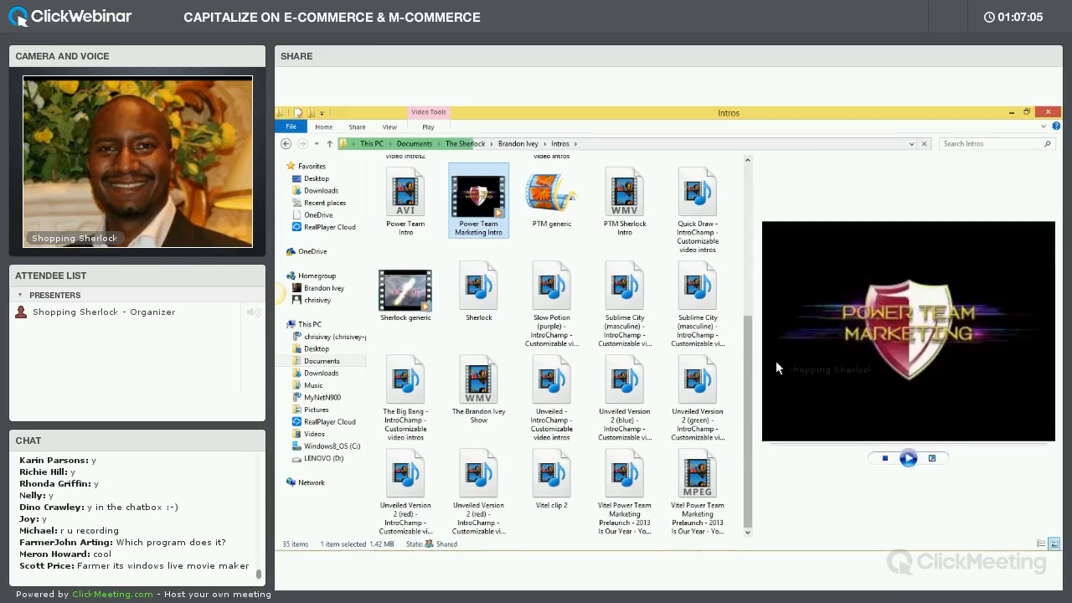
pyautogui.click(908, 458)
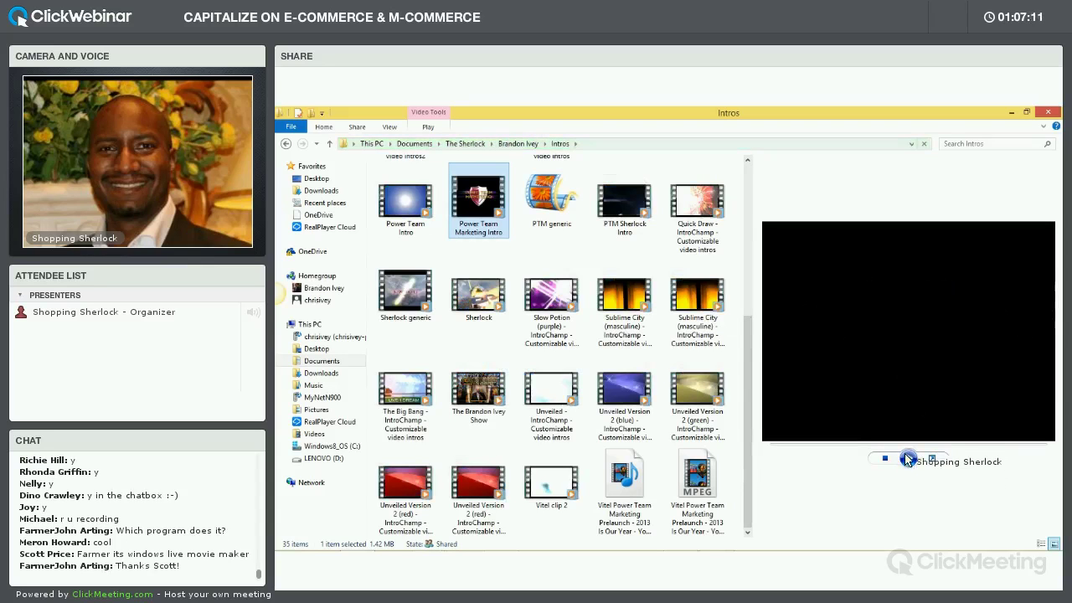
pyautogui.click(907, 459)
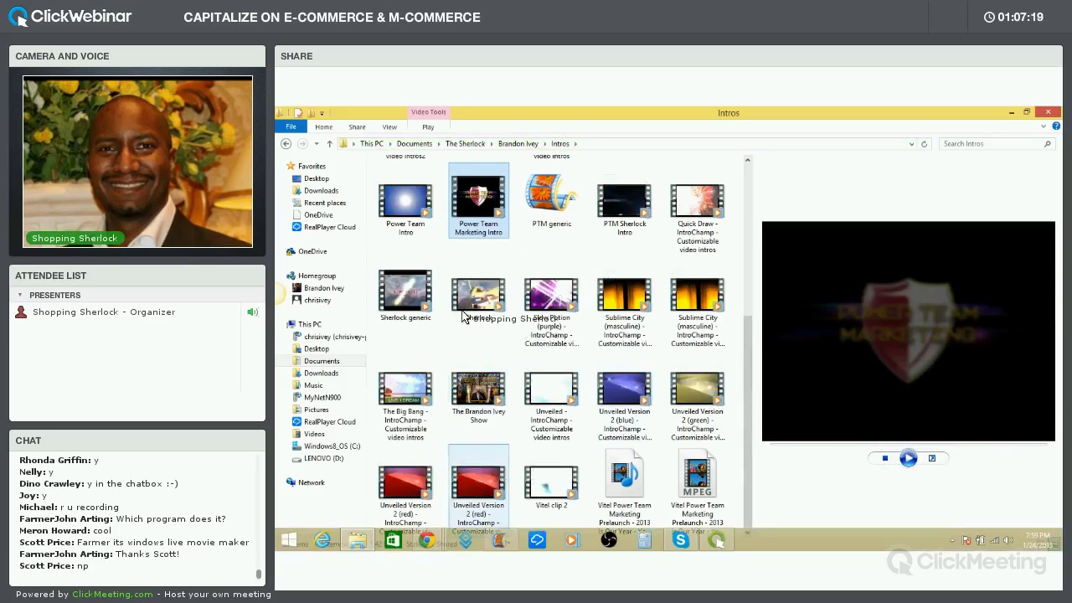
# Preview the Power Team Intro and the presenter's show clip in a widened preview pane
pyautogui.click(410, 205)
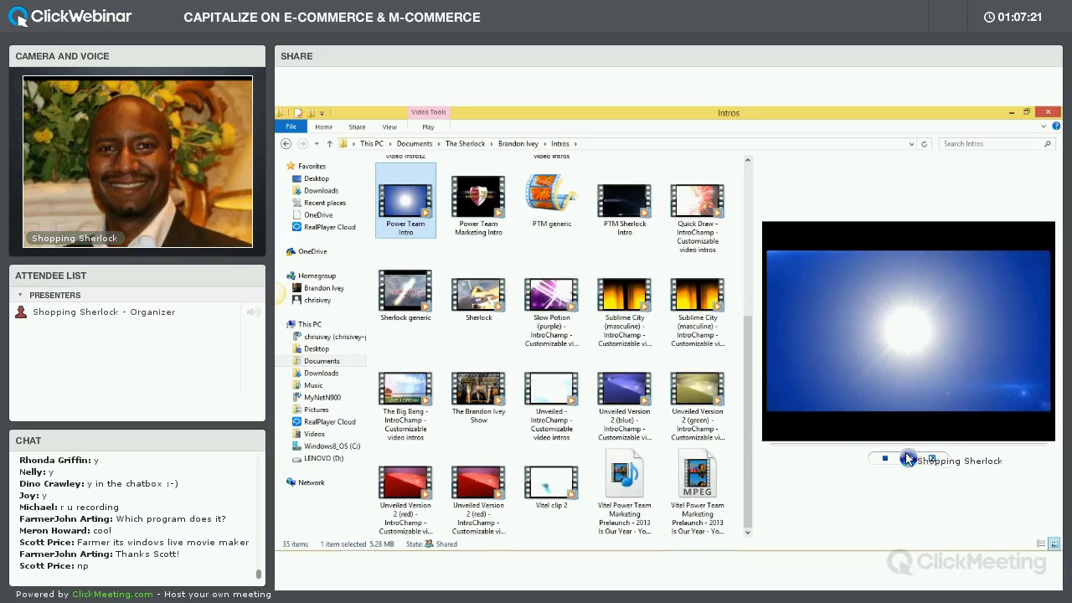
pyautogui.click(908, 458)
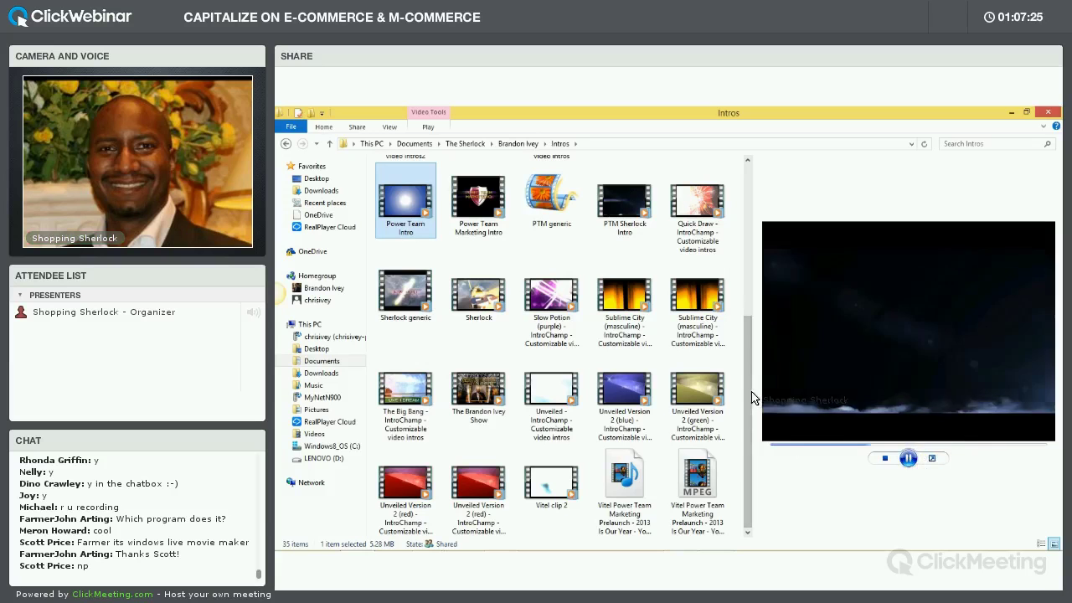
pyautogui.moveTo(752, 396); pyautogui.dragTo(662, 406)
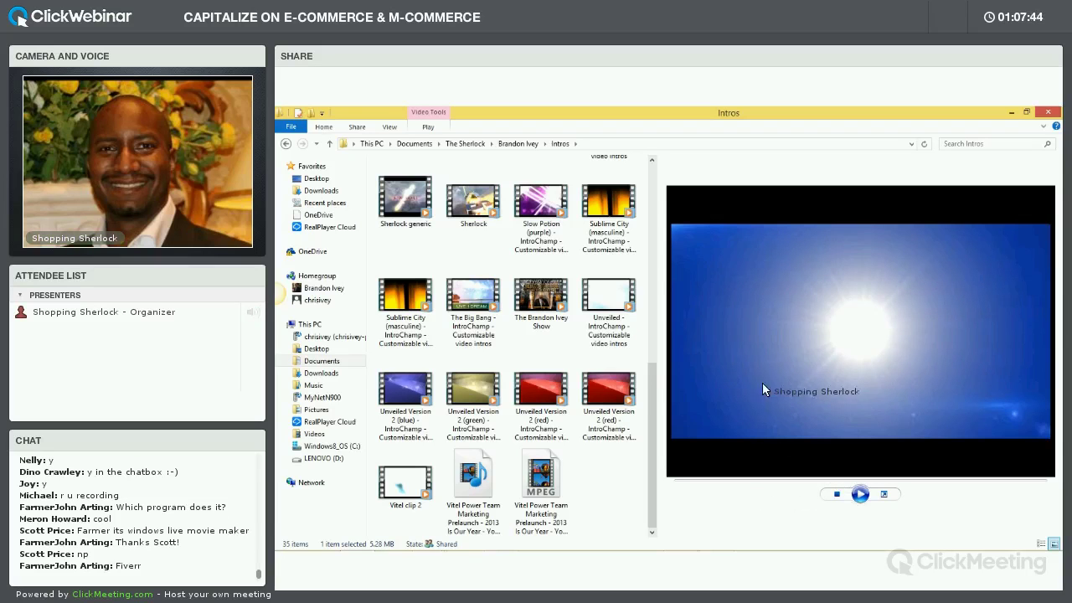
pyautogui.click(484, 303)
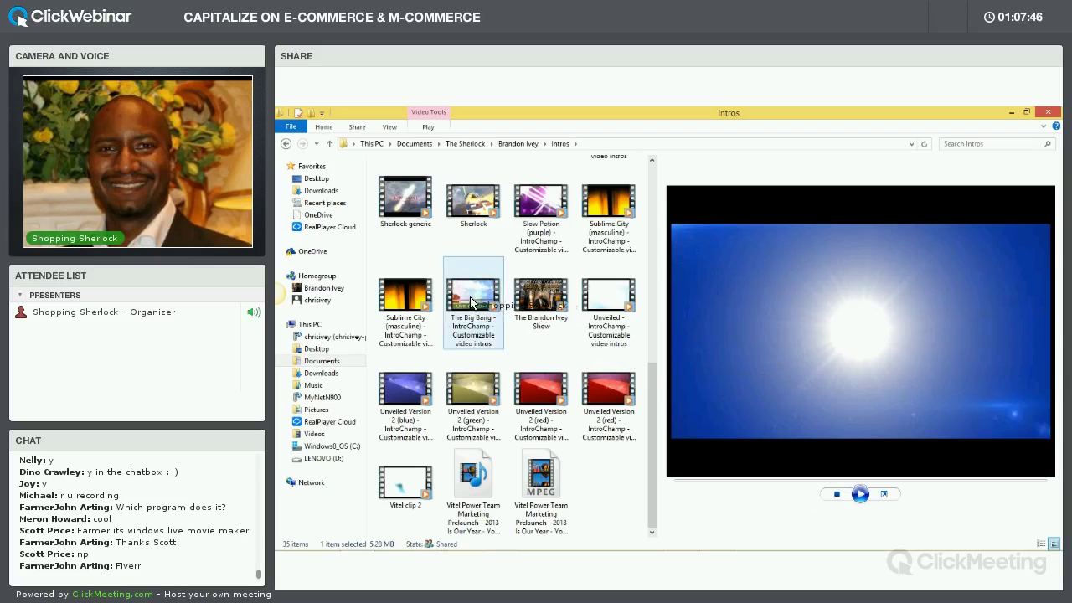
pyautogui.click(532, 308)
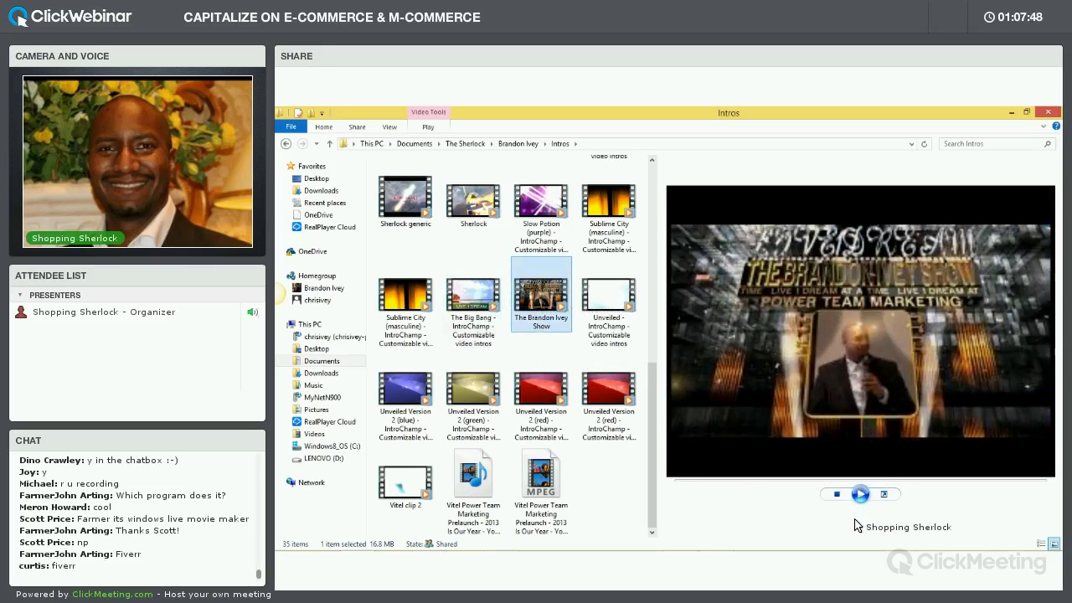
pyautogui.click(860, 495)
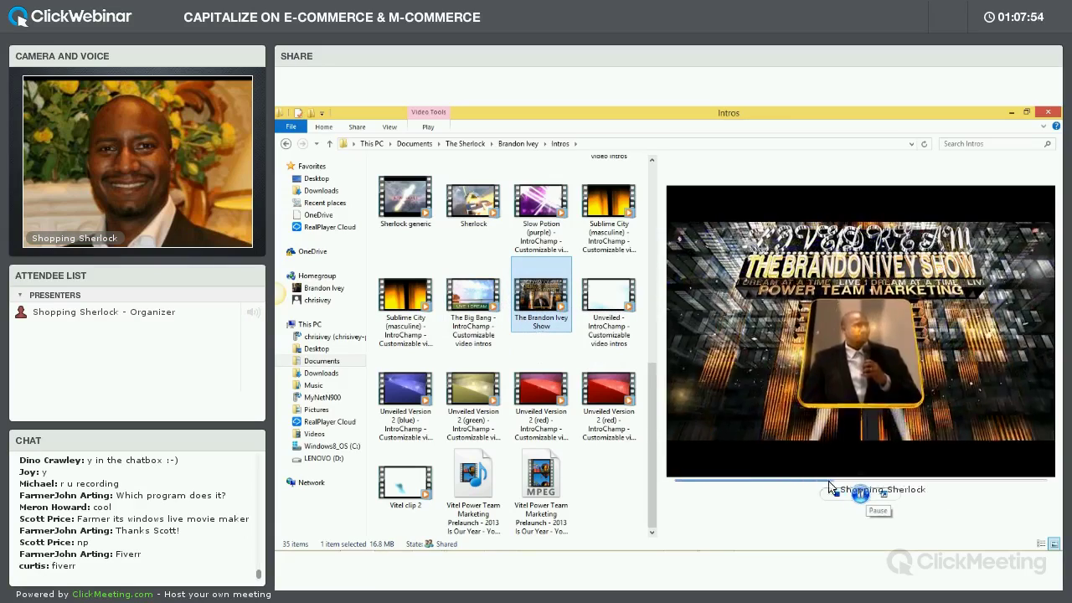
# Open the Special 1 folder inside Intros
pyautogui.click(406, 480)
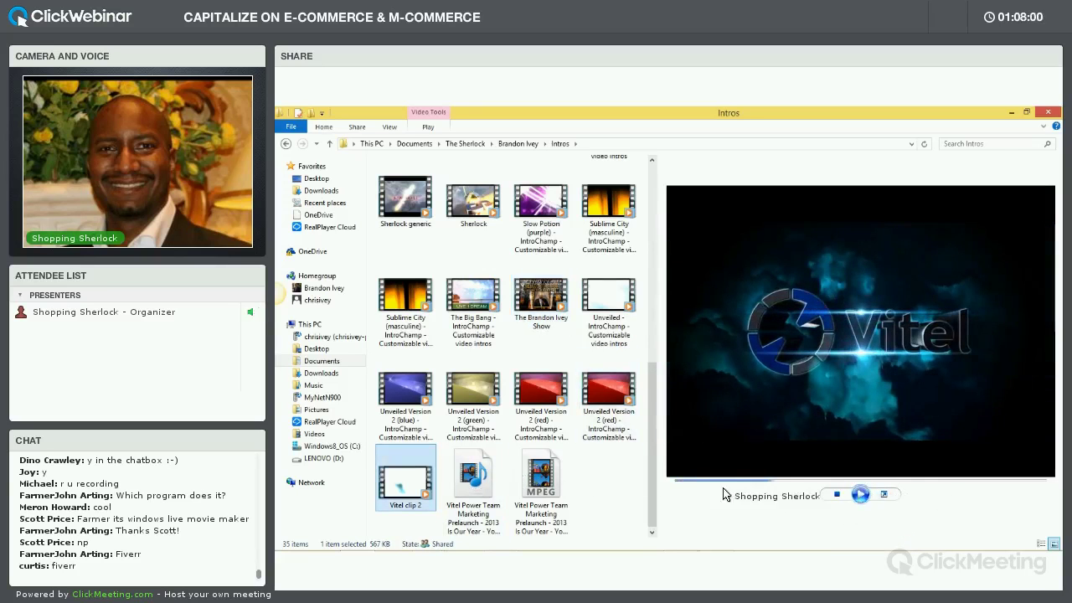
pyautogui.moveTo(651, 411); pyautogui.dragTo(581, 217)
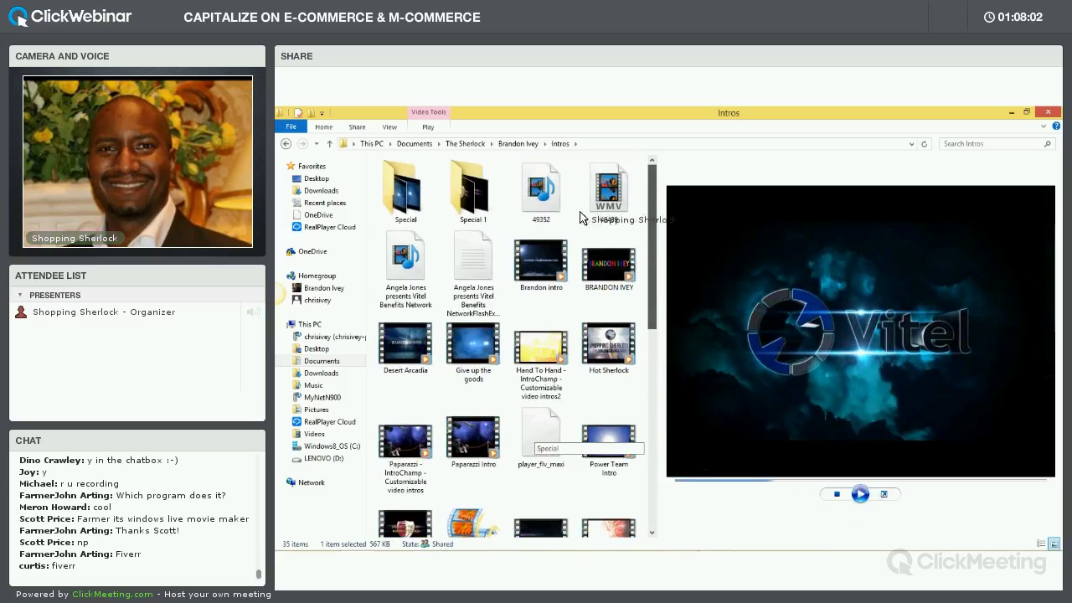
pyautogui.doubleClick(476, 194)
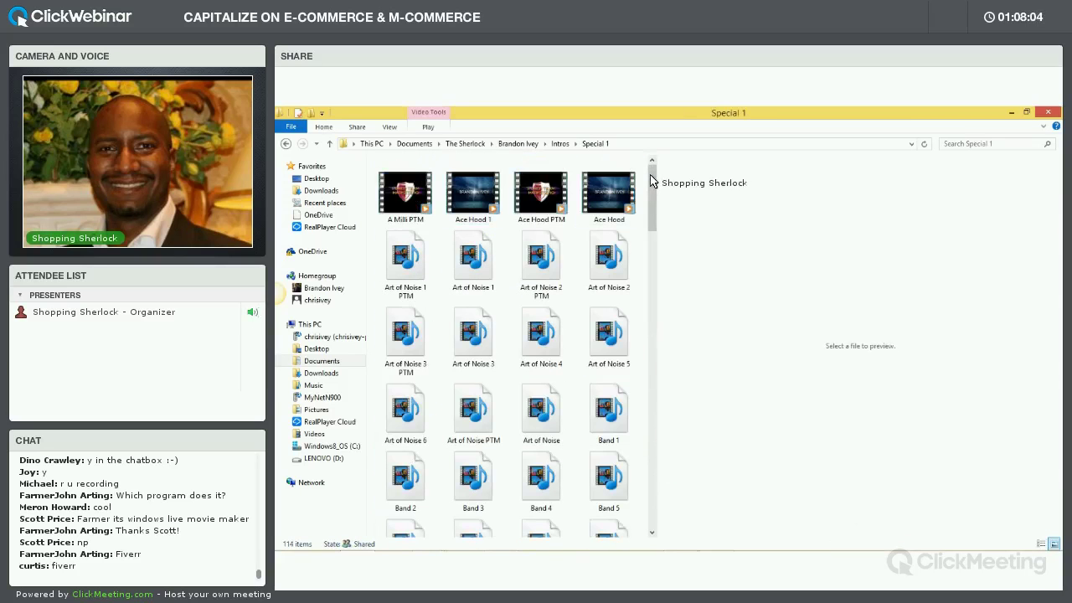
# Play and pause the Art of Noise 3 intro preview, then return to the Intros folder
pyautogui.moveTo(653, 196); pyautogui.dragTo(654, 491)
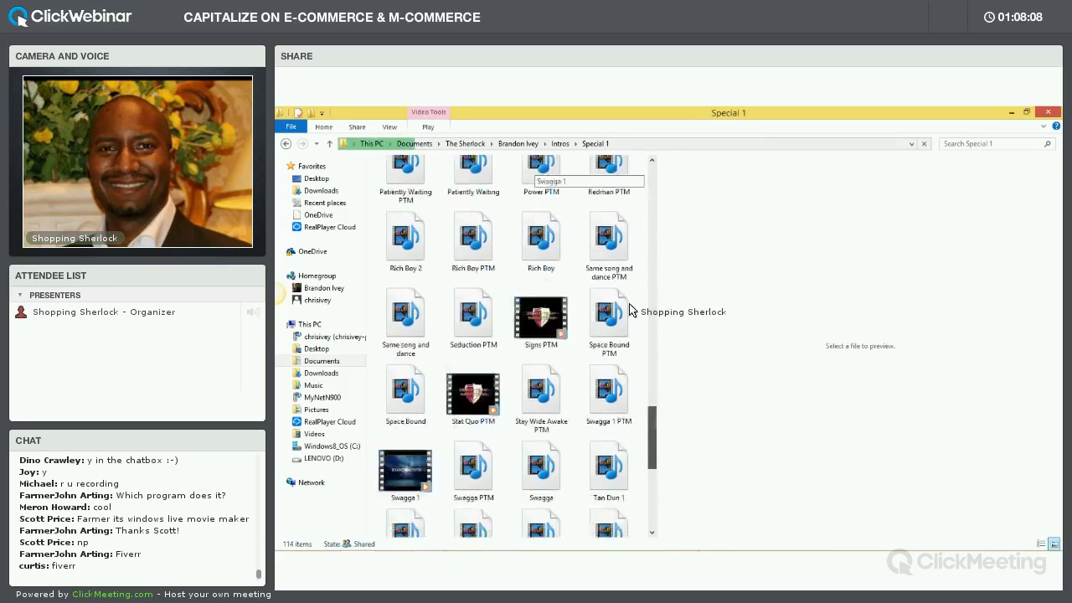
pyautogui.scroll(15, 589, 199)
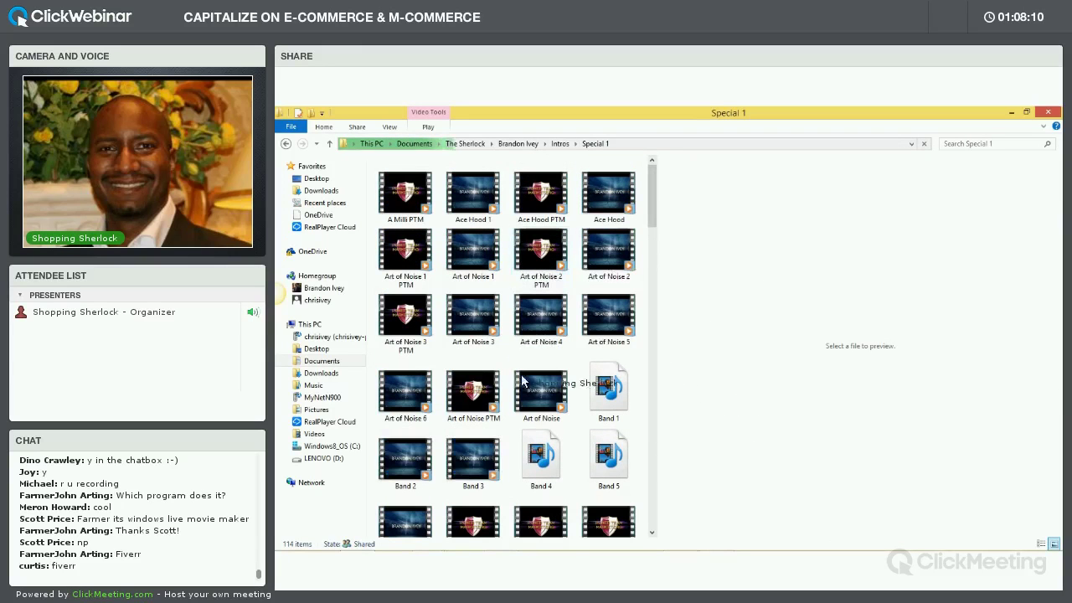
pyautogui.click(473, 322)
pyautogui.click(858, 493)
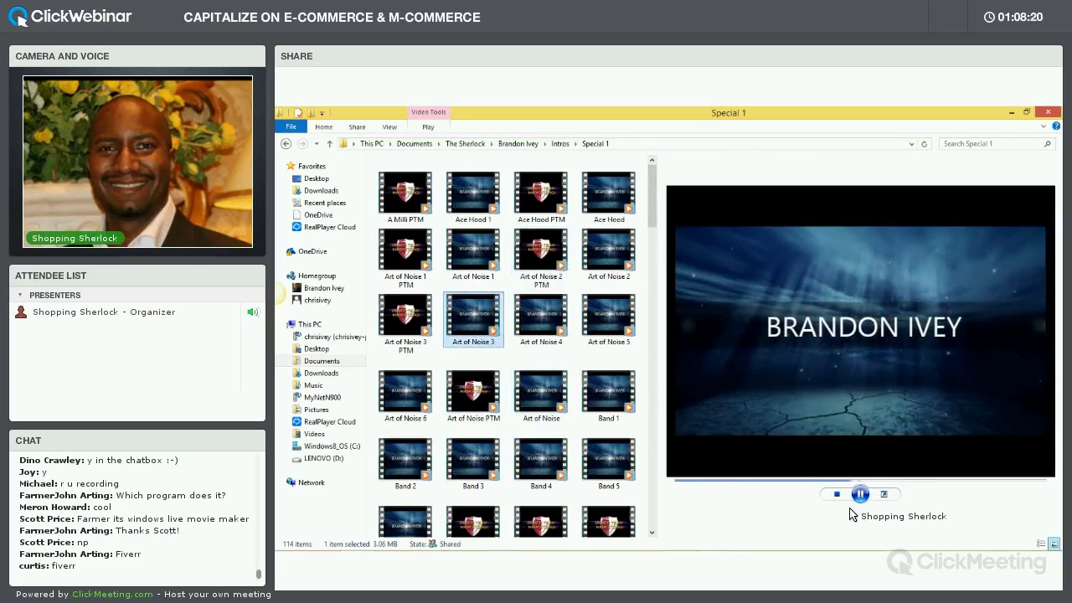
pyautogui.click(860, 494)
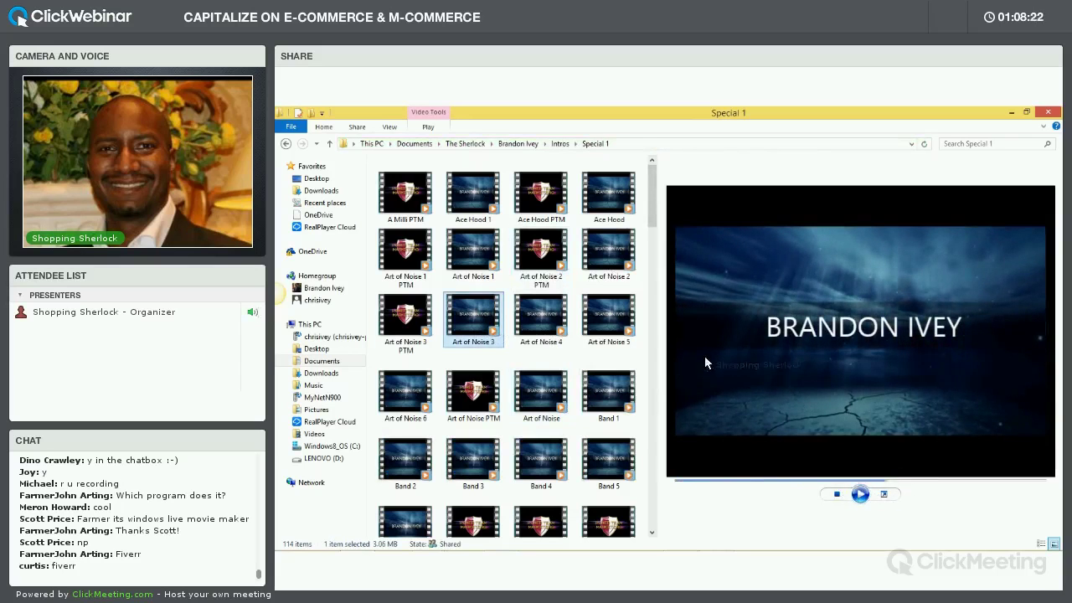
pyautogui.moveTo(657, 210); pyautogui.dragTo(654, 335)
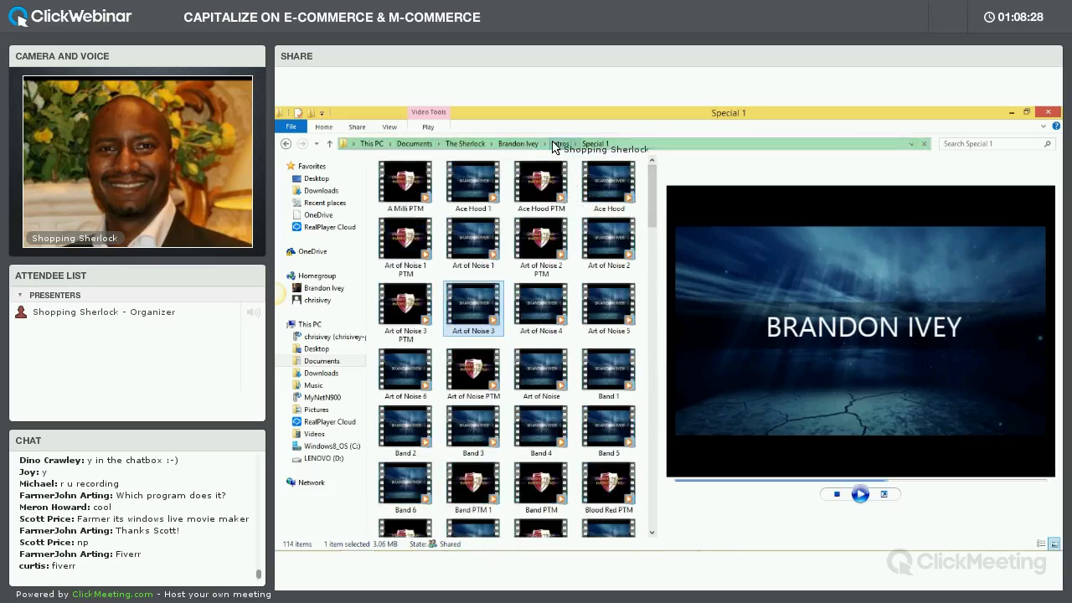
pyautogui.click(559, 144)
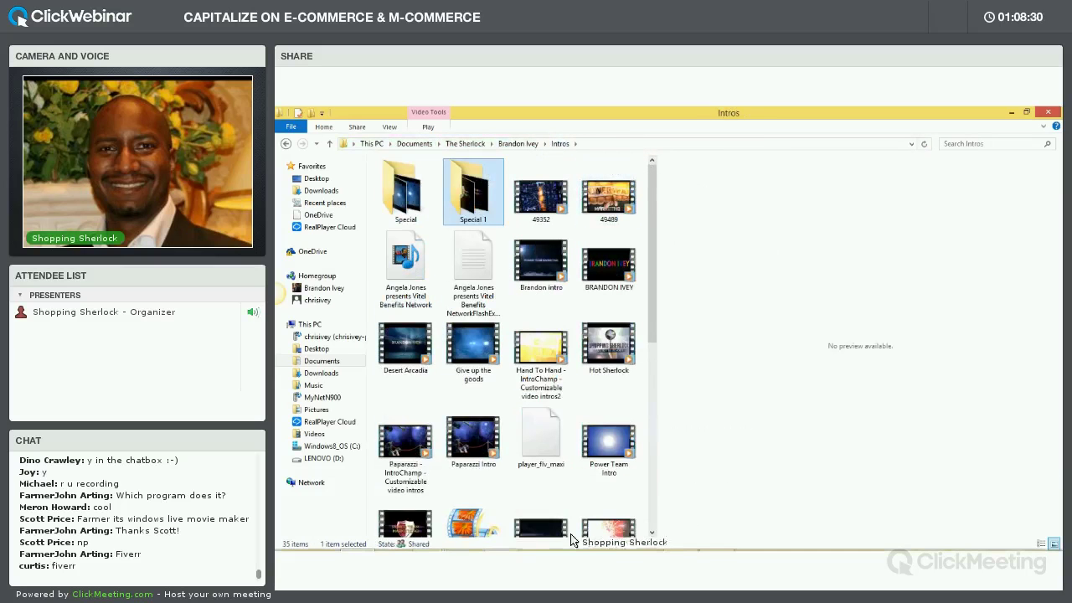
pyautogui.moveTo(511, 540)
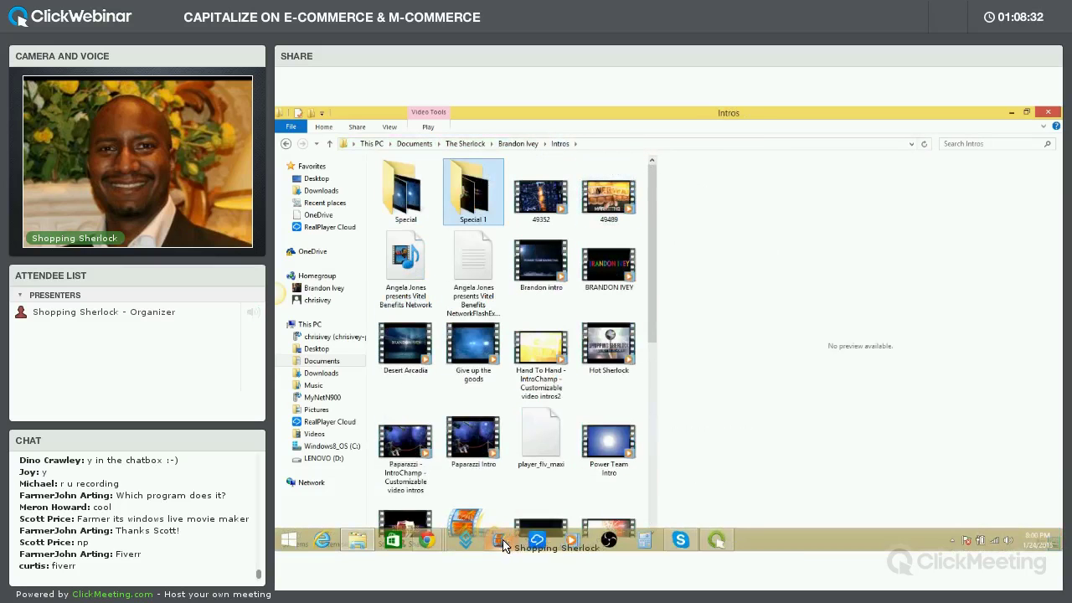
# Glance at the Promo 1 project with Alt+Tab, then go back to The Sherlock folder
pyautogui.hotkey('alt', 'Tab')
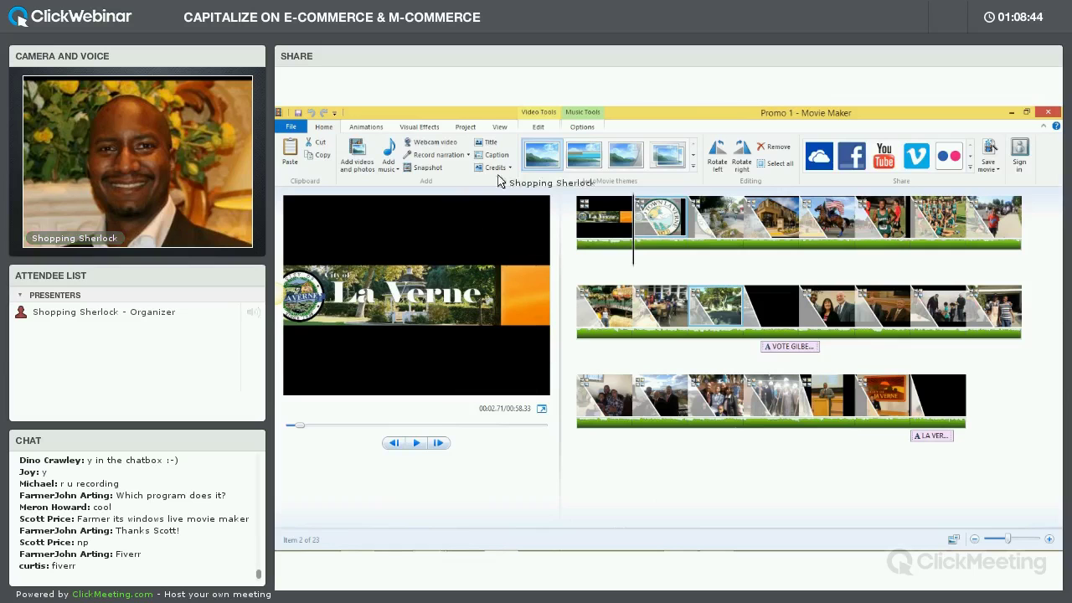
pyautogui.hotkey('alt', 'Tab')
pyautogui.press('BackSpace')
# Open the Presentations folder and select the Sherlock International Presentation 1-2-2015 deck
pyautogui.scroll(-5, 584, 273)
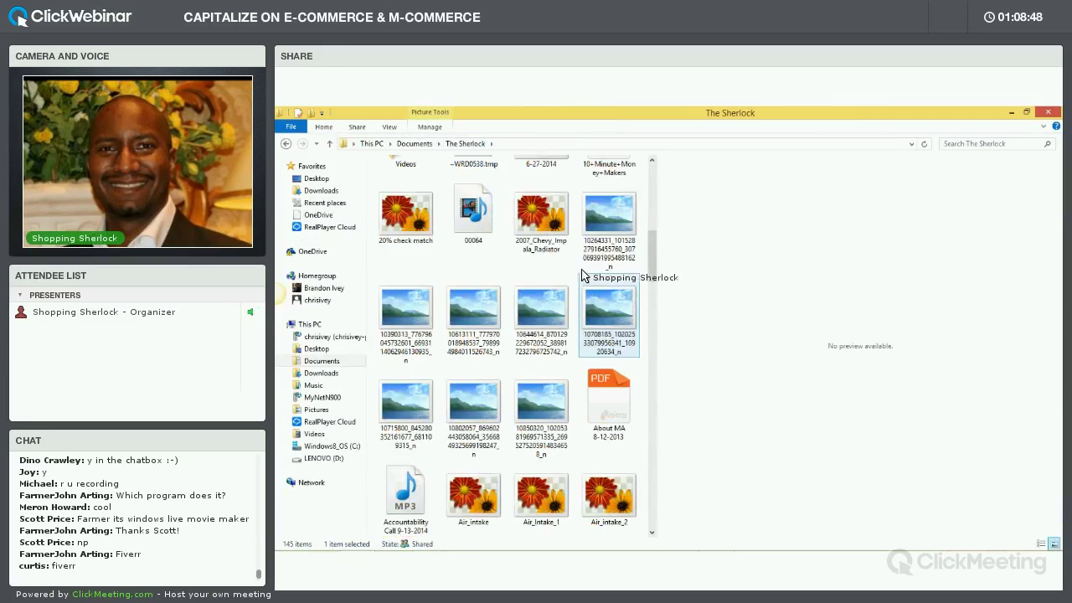
pyautogui.scroll(2, 577, 270)
pyautogui.scroll(3, 577, 270)
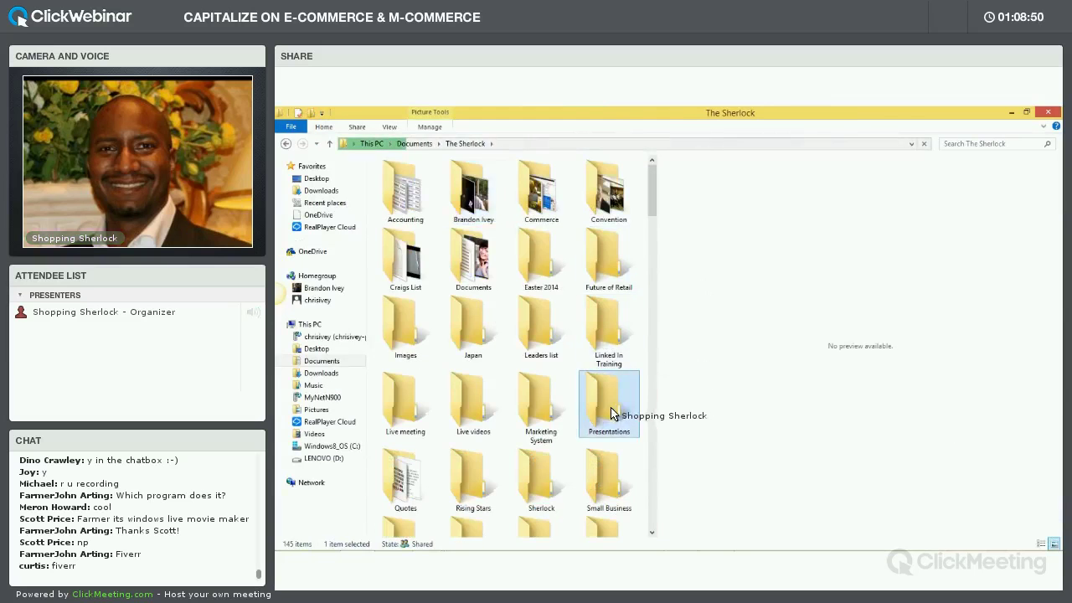
pyautogui.doubleClick(617, 410)
pyautogui.click(449, 195)
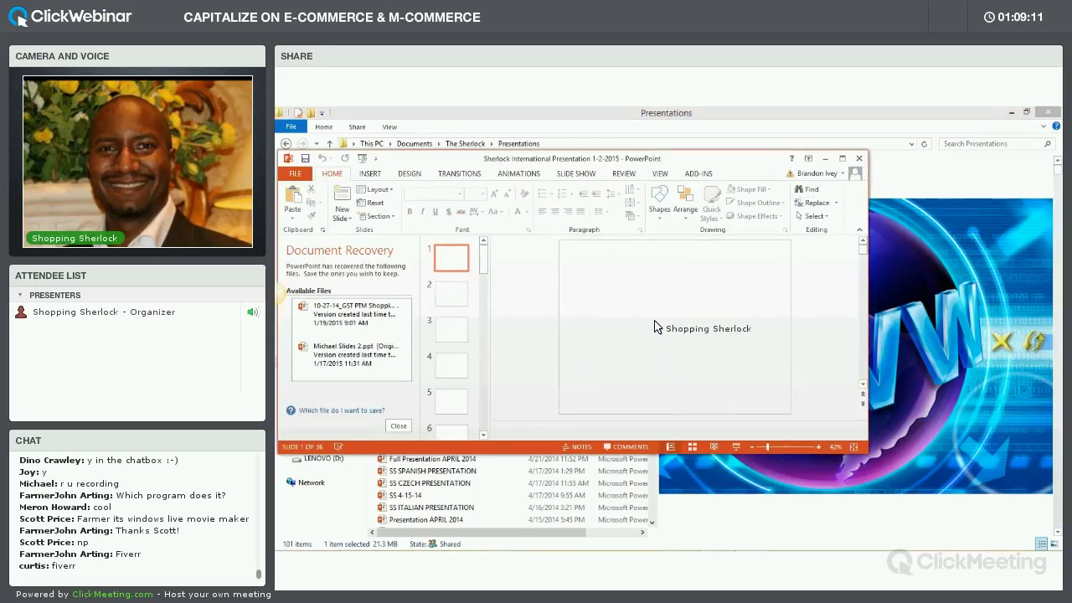
# Maximize PowerPoint, dismiss Document Recovery, and start the slide show from the beginning
pyautogui.click(842, 158)
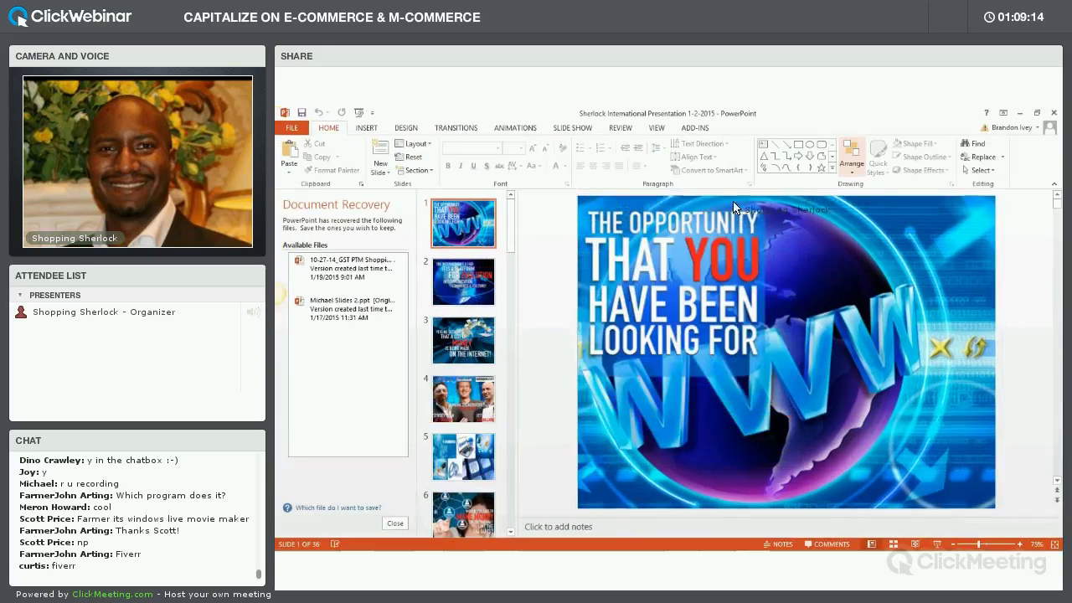
pyautogui.click(396, 524)
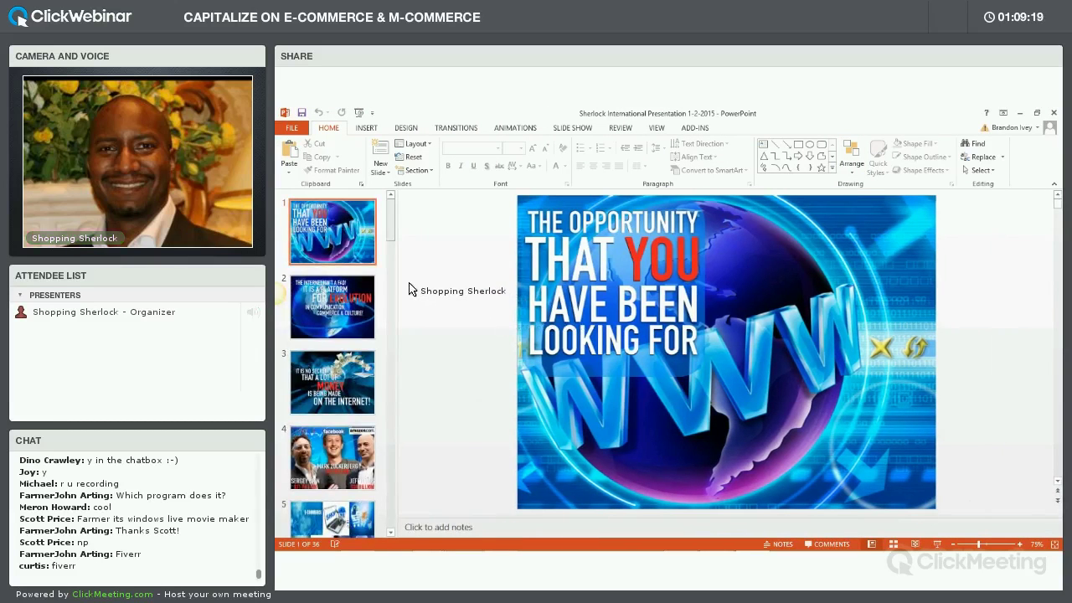
pyautogui.click(580, 129)
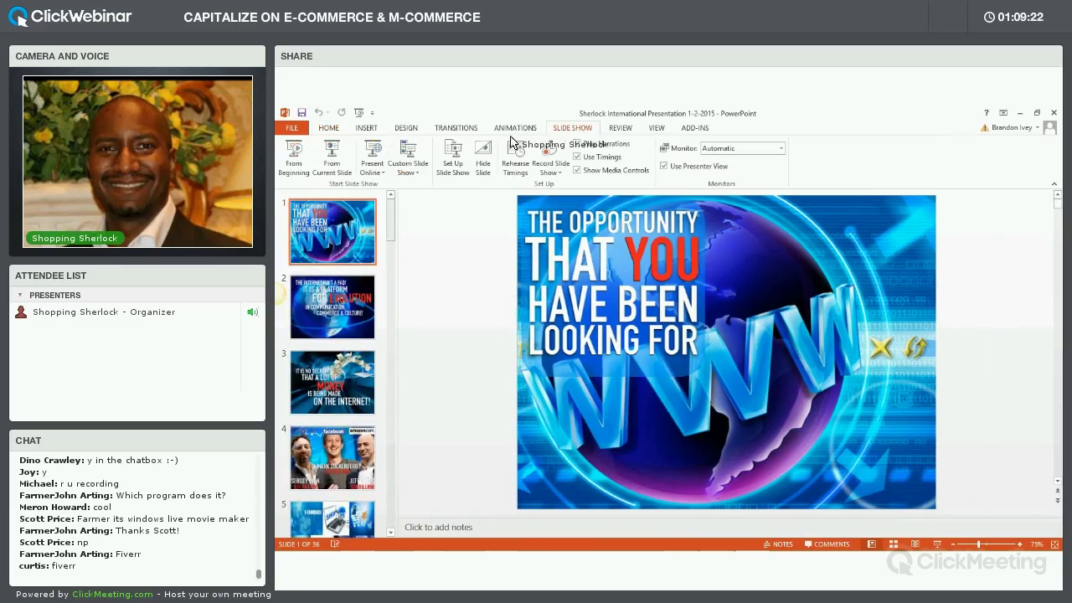
pyautogui.click(293, 161)
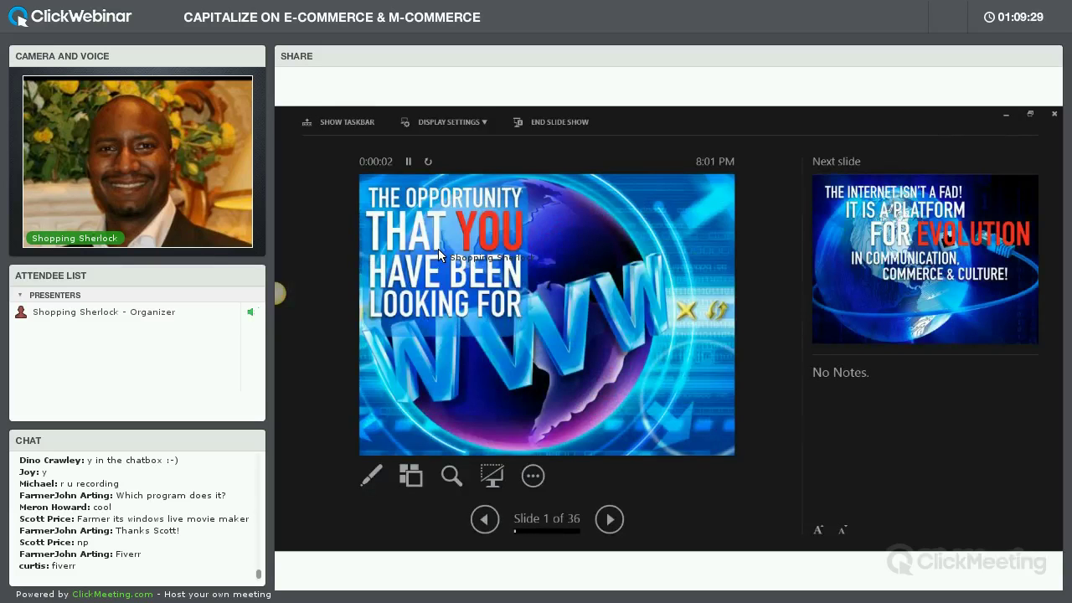
# Advance to slide 15, It Helps You Save Both Time & Money, then end the show
pyautogui.click(439, 251)
pyautogui.click(439, 255)
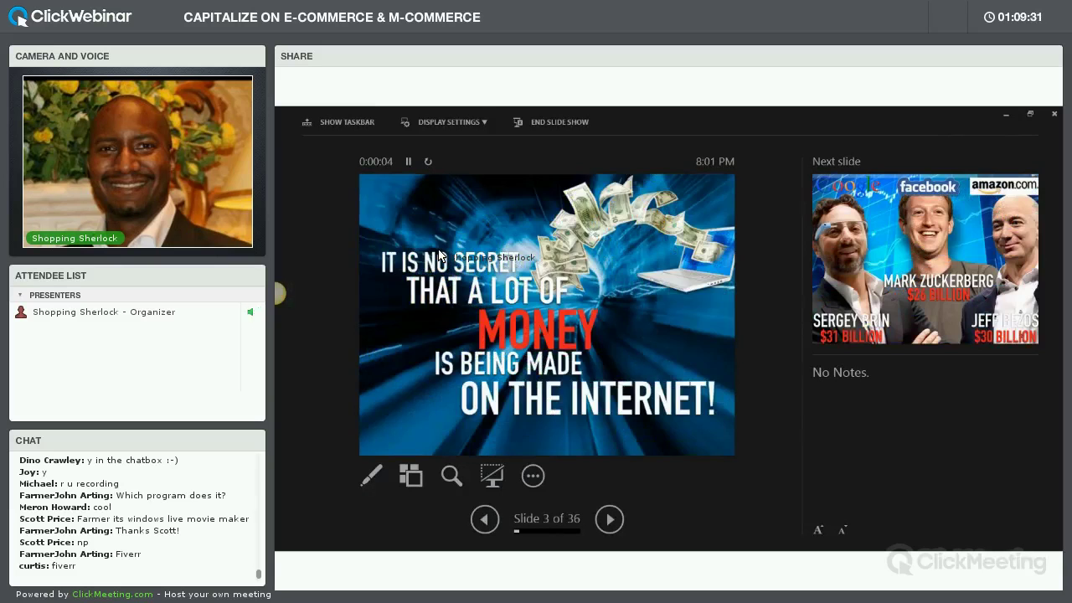
pyautogui.click(439, 251)
pyautogui.click(439, 252)
pyautogui.click(439, 252)
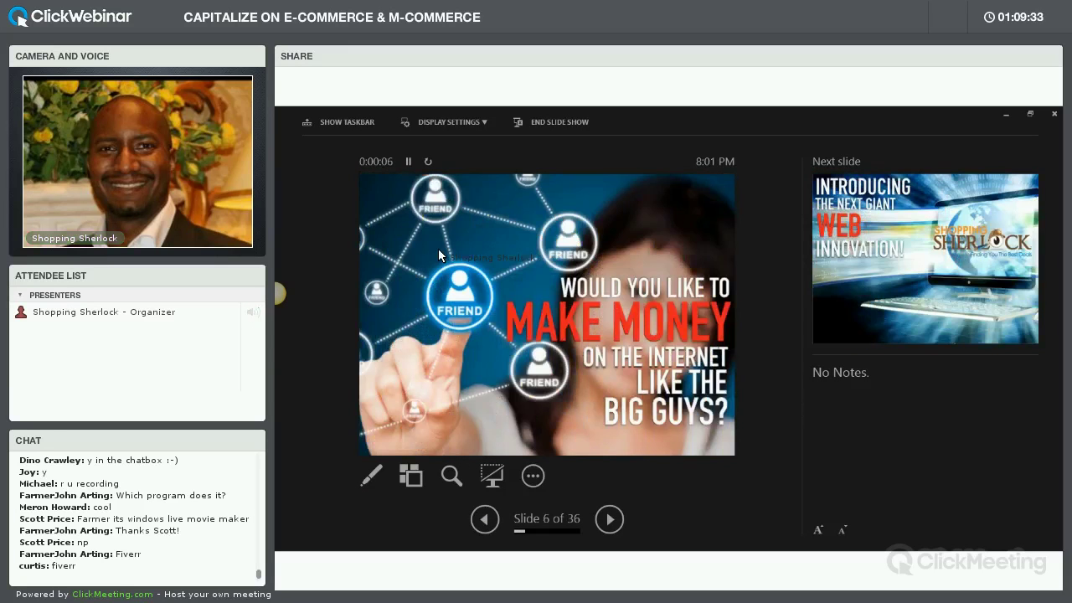
pyautogui.press('Right')
pyautogui.press('Right')
pyautogui.press('Right')
pyautogui.press('Right')
pyautogui.press('Right')
pyautogui.press('Right')
pyautogui.press('Right')
pyautogui.press('Right')
pyautogui.press('Right')
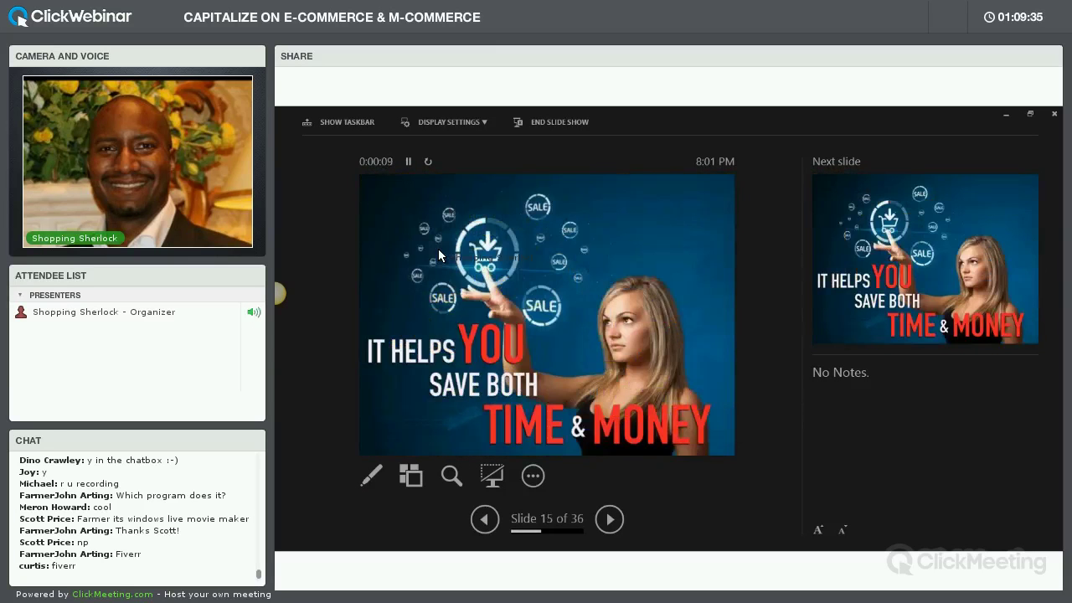
pyautogui.press('Escape')
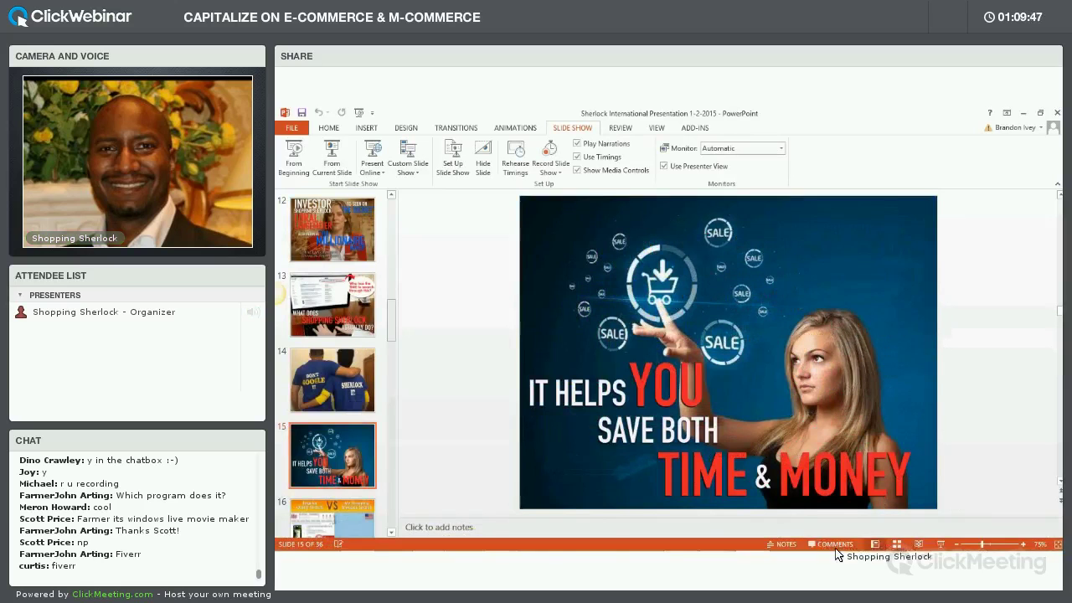
# Bring up ClickMeeting's sharing and chat panel and close the Windows Project display options
pyautogui.moveTo(838, 546)
pyautogui.click(716, 541)
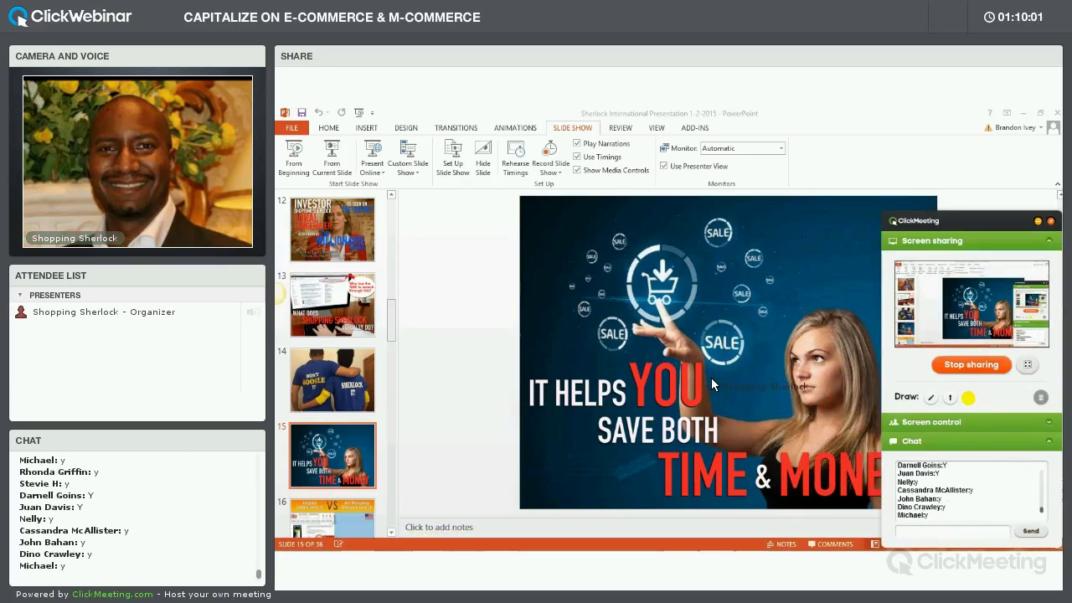
pyautogui.press('super+p')
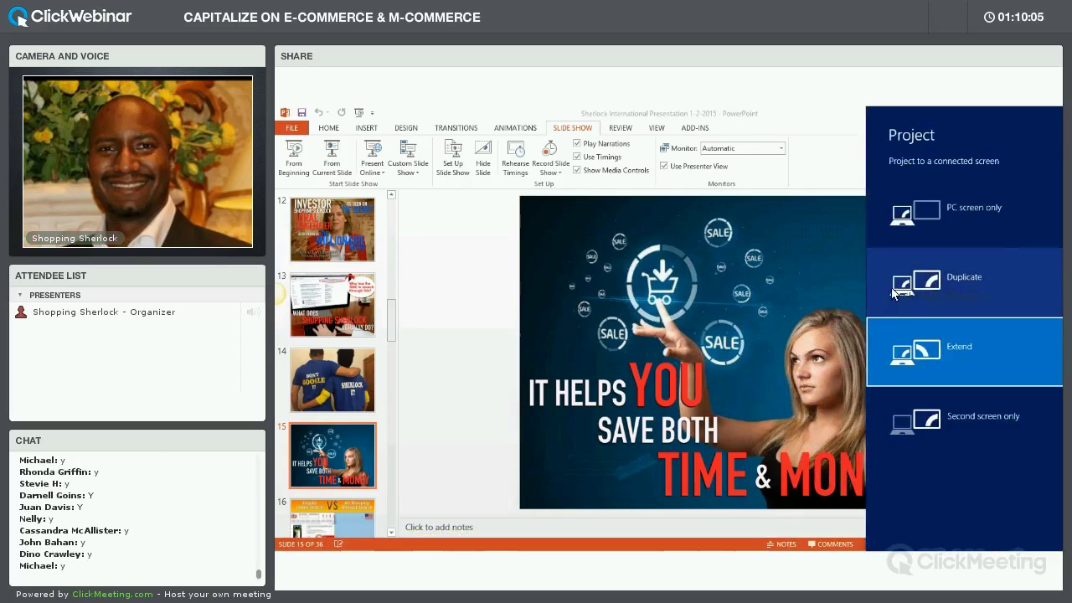
pyautogui.click(830, 296)
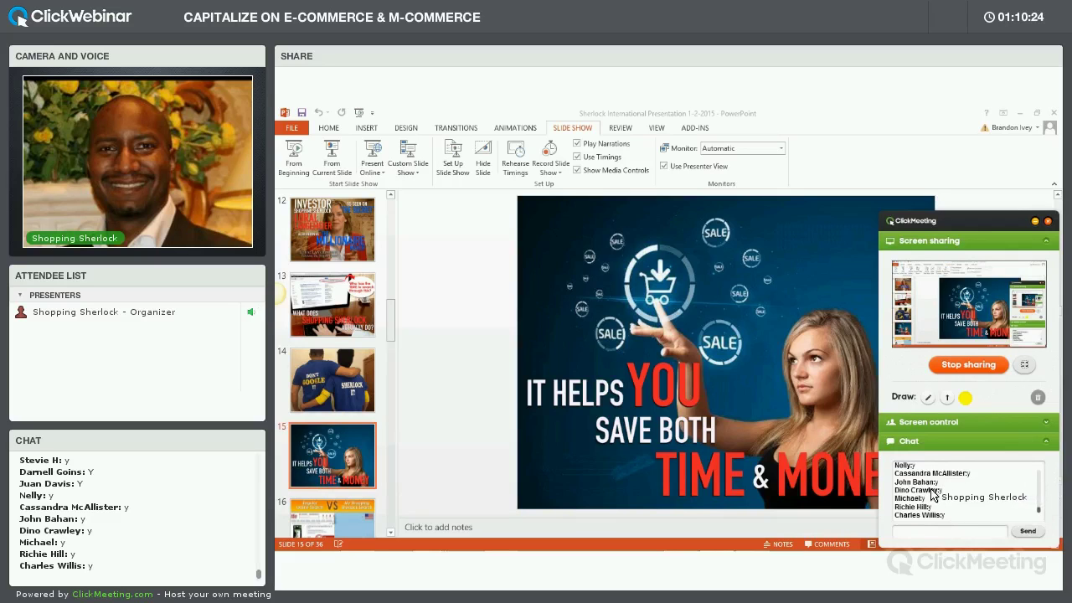
pyautogui.moveTo(674, 549)
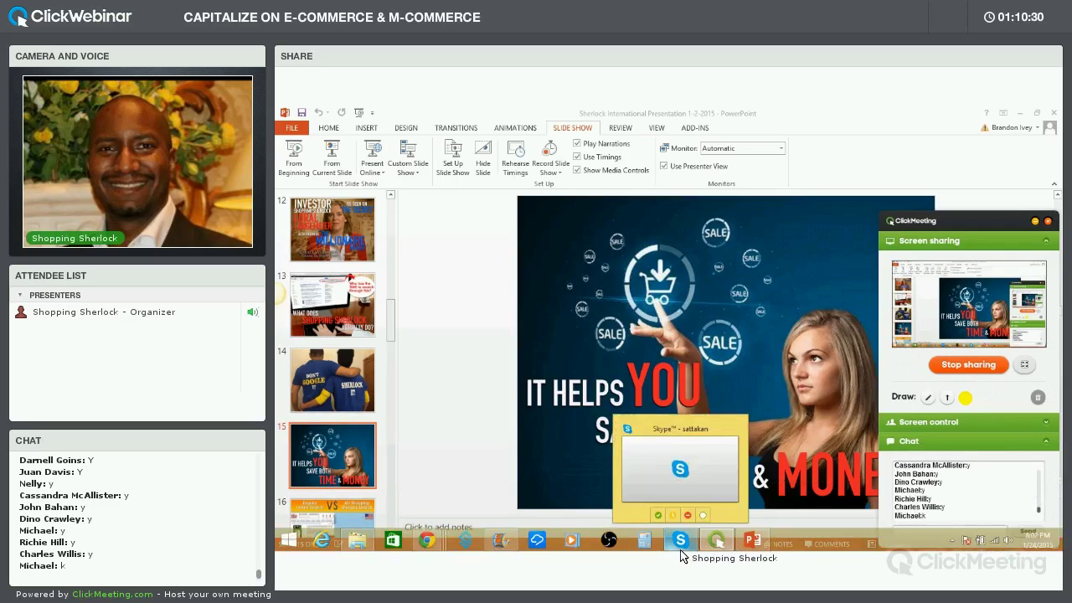
pyautogui.moveTo(437, 545)
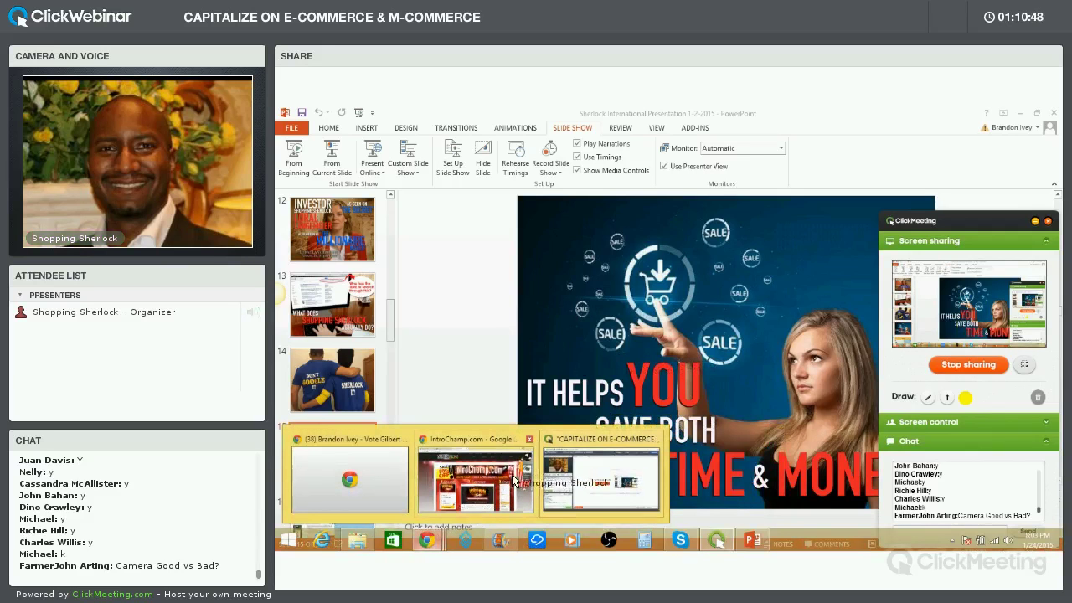
# Bring Chrome forward and open the channel's uploaded videos list from the YouTube account menu
pyautogui.click(490, 483)
pyautogui.click(444, 113)
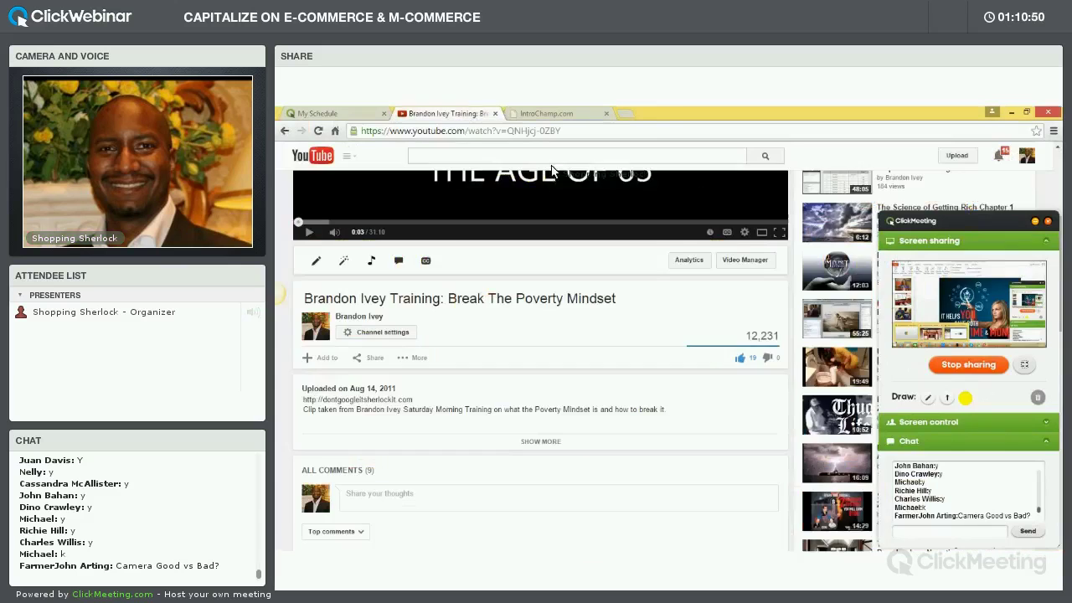
pyautogui.scroll(3, 682, 266)
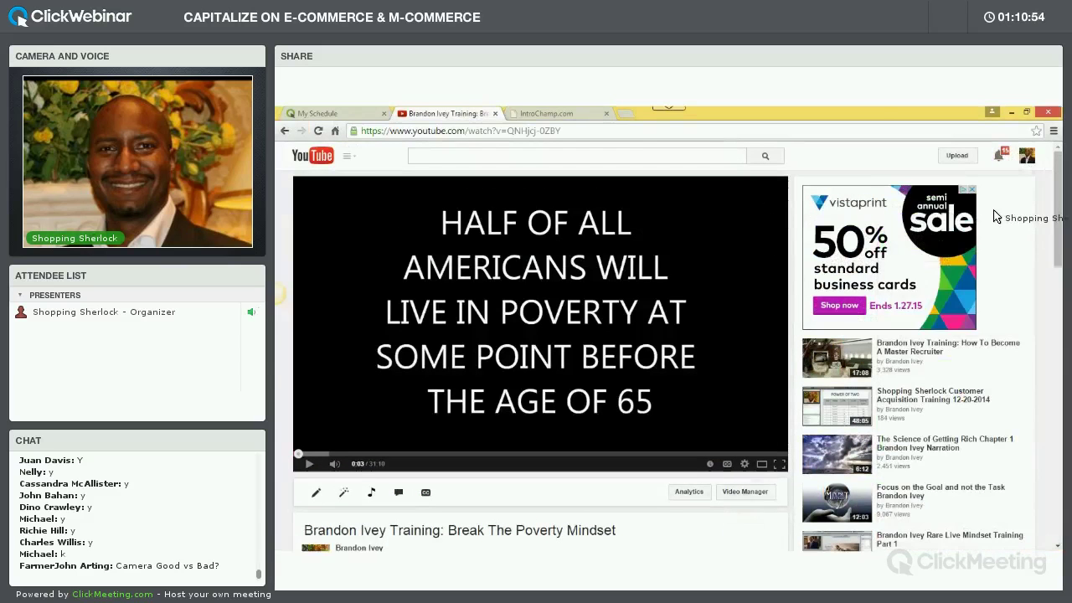
pyautogui.click(1027, 156)
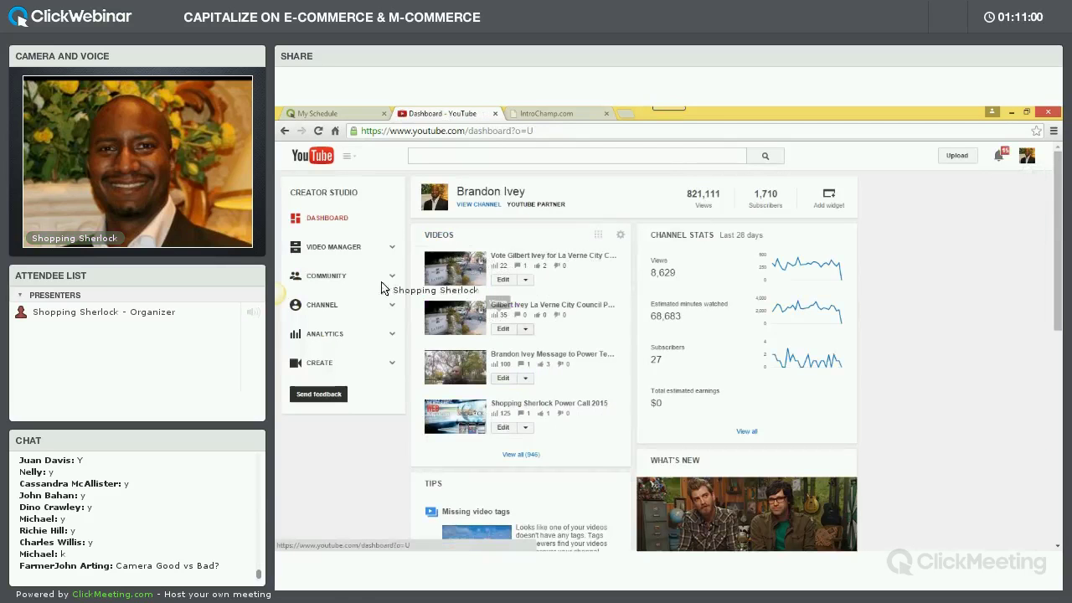
pyautogui.click(339, 248)
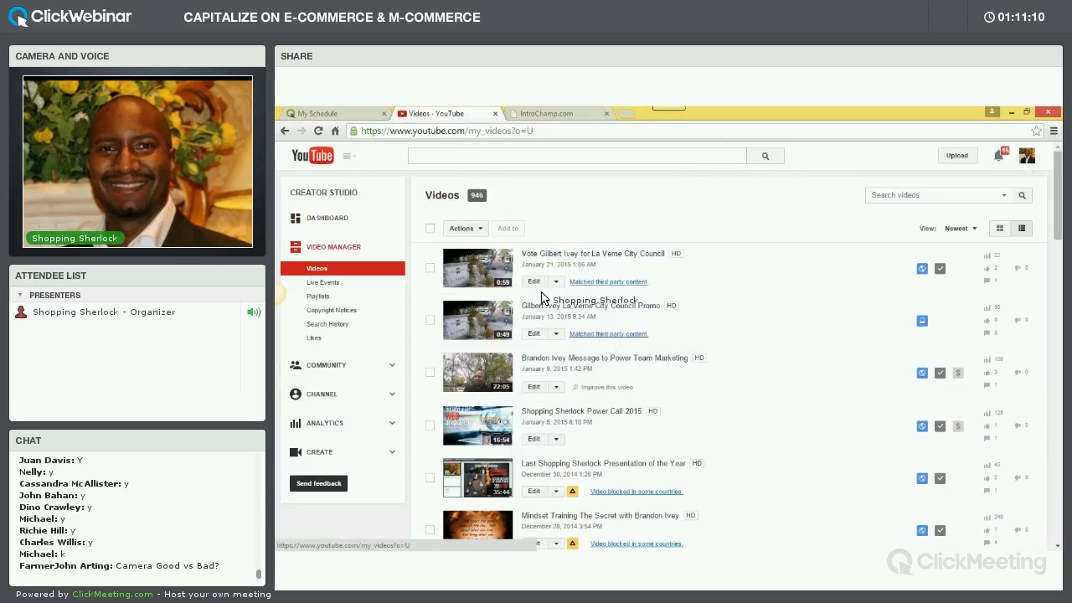
# Look over the uploaded videos in Video Manager, then minimize the browser
pyautogui.click(645, 282)
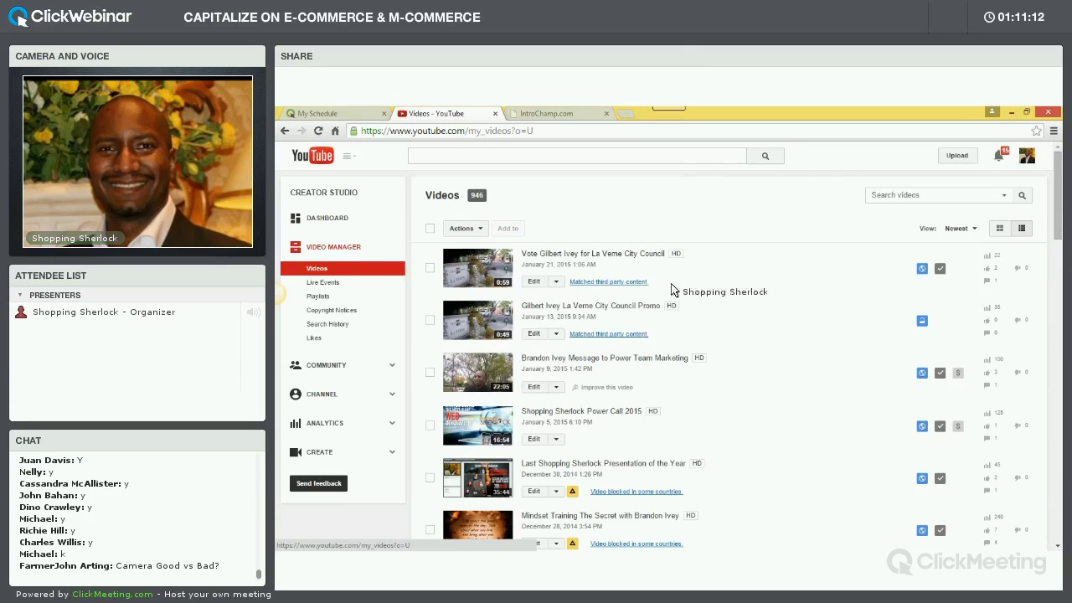
pyautogui.scroll(-5, 608, 374)
pyautogui.scroll(-3, 616, 375)
pyautogui.scroll(1, 632, 293)
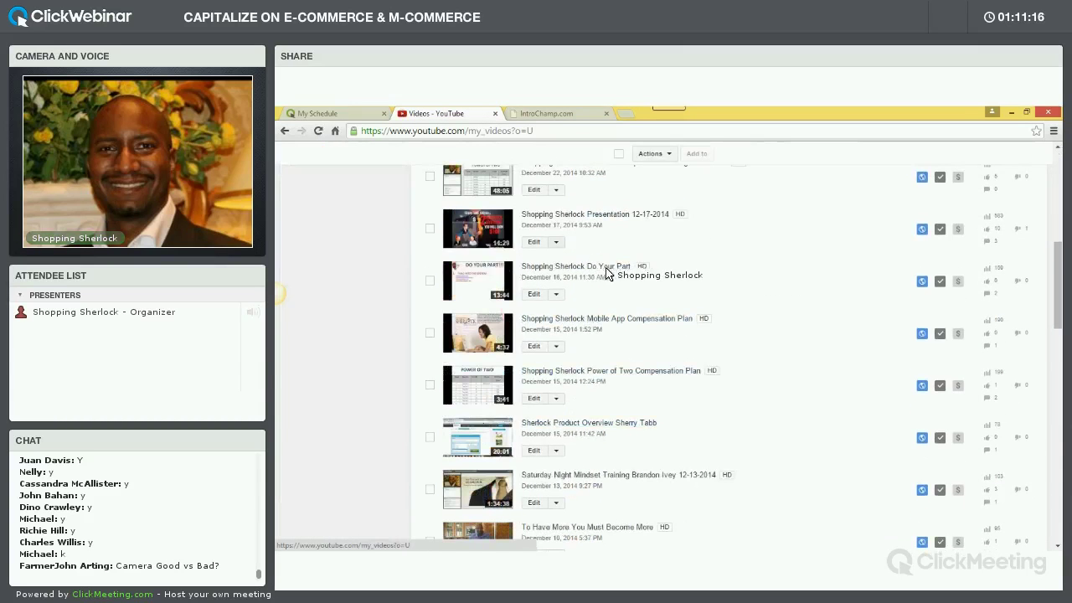
pyautogui.scroll(5, 620, 277)
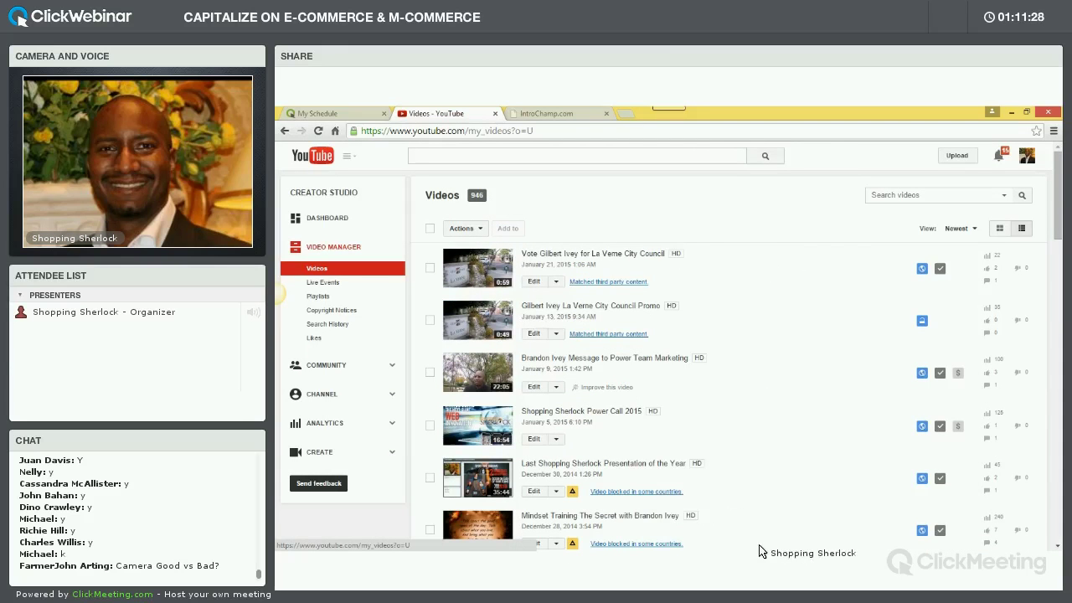
pyautogui.click(1011, 112)
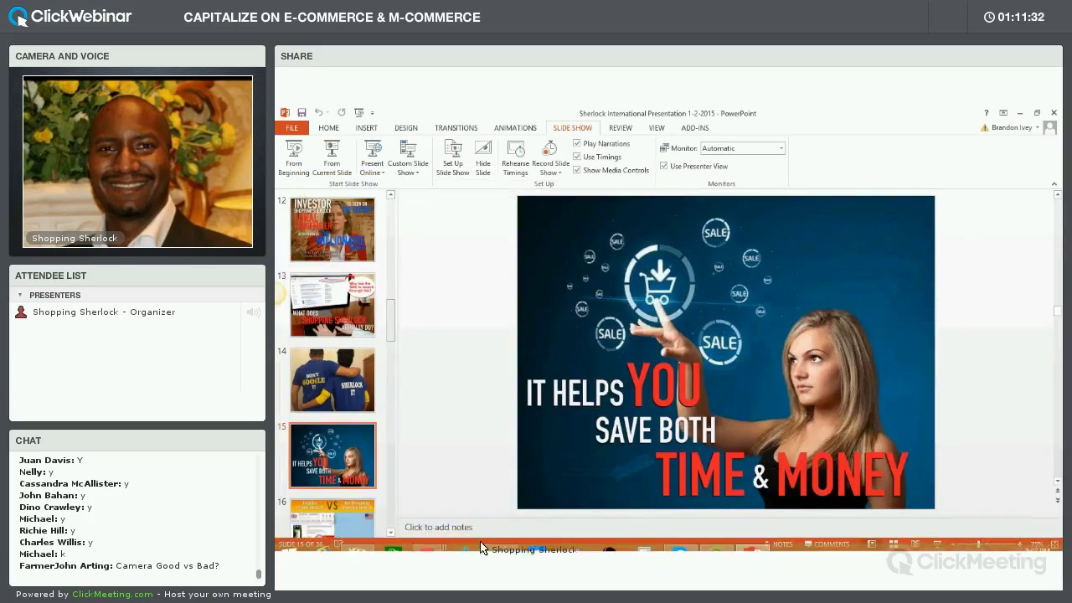
# Go up to The Sherlock folder and open WEBINAR VIDEOS, declining the Normal template prompt
pyautogui.hotkey('alt', 'Tab')
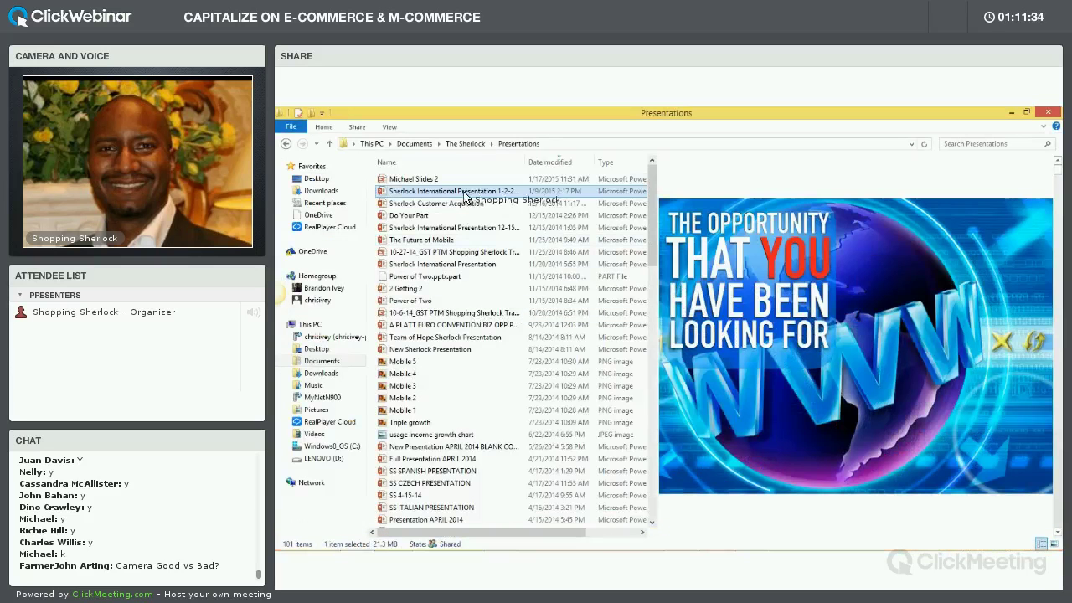
pyautogui.hotkey('alt', 'Up')
pyautogui.moveTo(652, 206); pyautogui.dragTo(651, 423)
pyautogui.moveTo(650, 445); pyautogui.dragTo(643, 527)
pyautogui.click(474, 456)
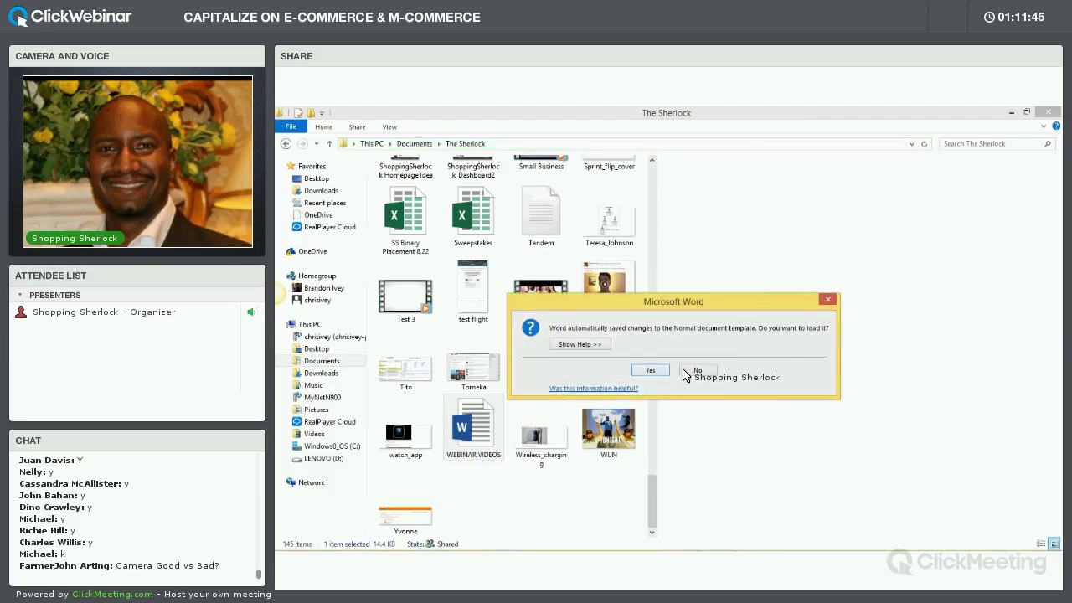
pyautogui.click(697, 369)
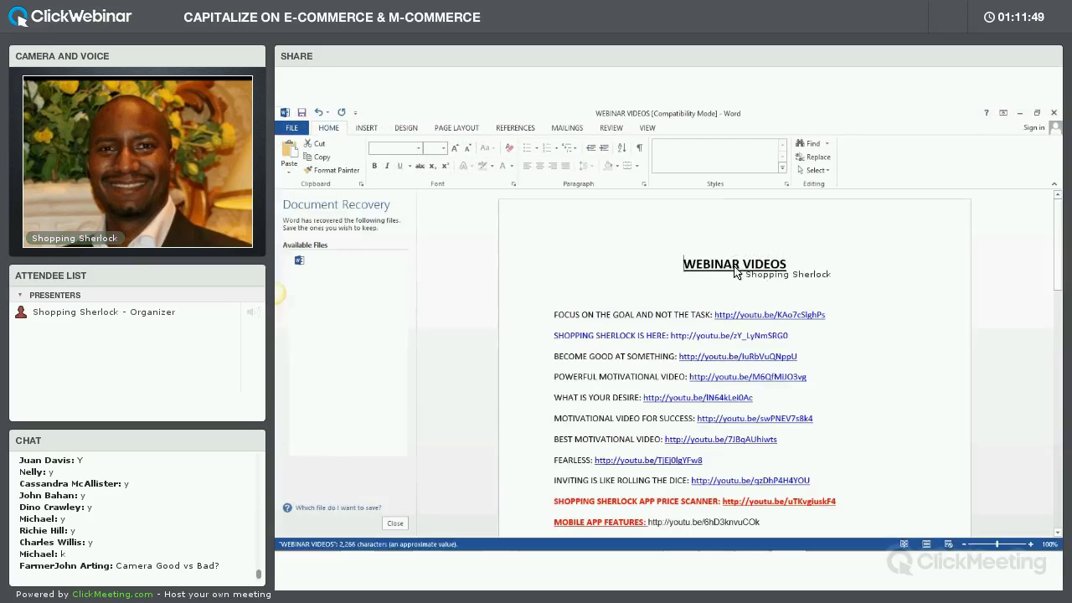
# Scroll through the WEBINAR VIDEOS links and place the cursor below the heading
pyautogui.scroll(-10, 779, 294)
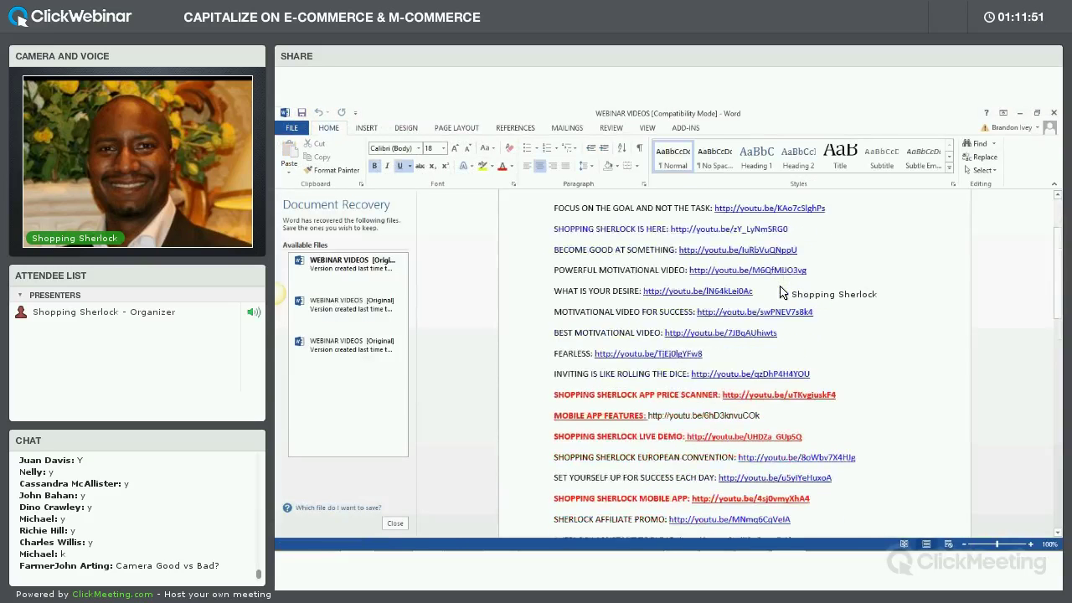
pyautogui.scroll(12, 781, 293)
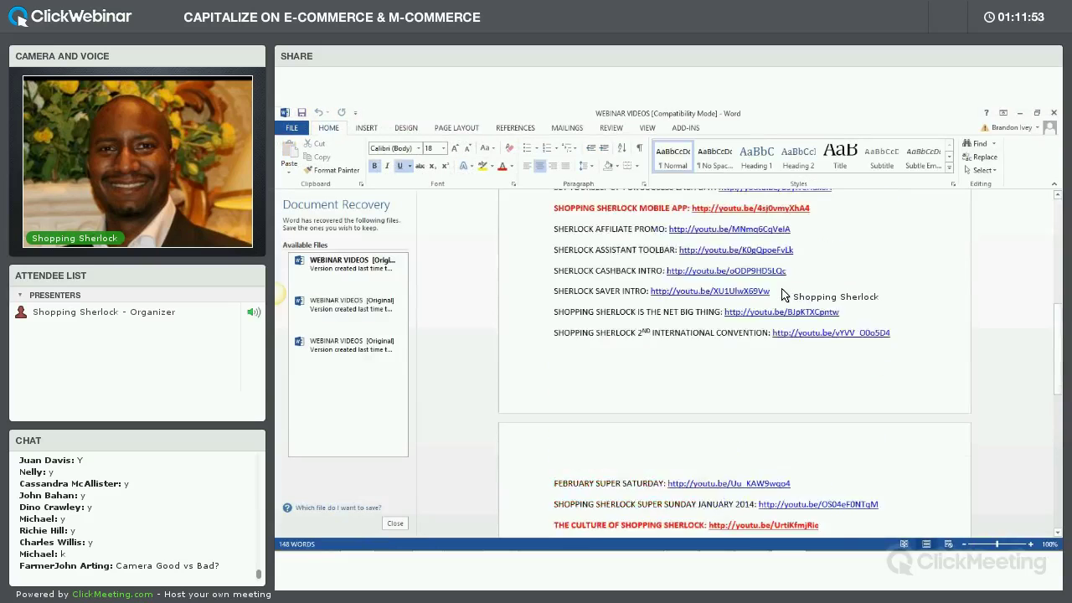
pyautogui.scroll(1, 750, 310)
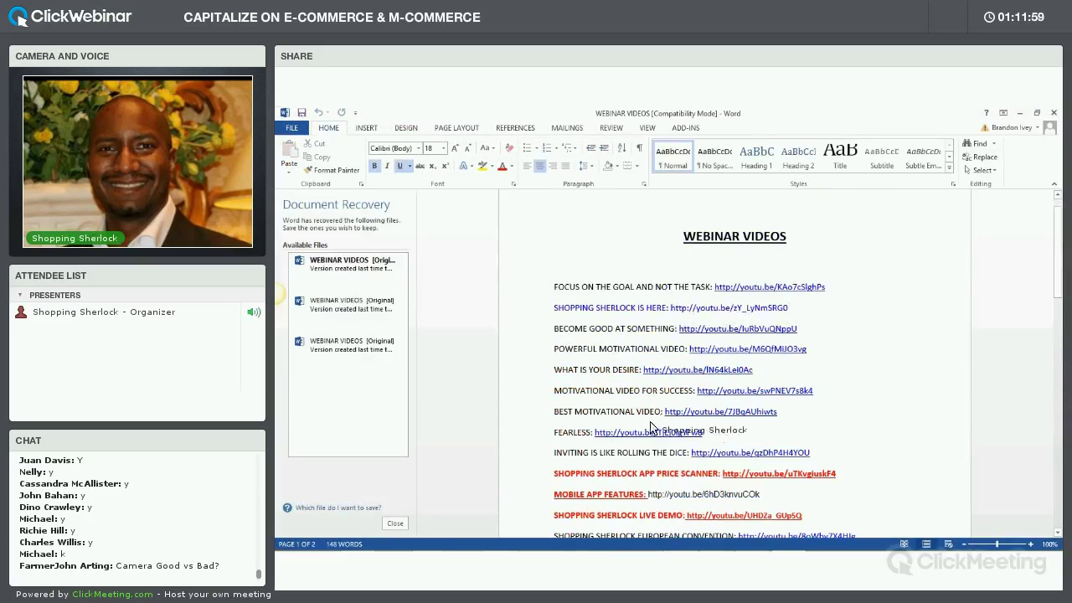
pyautogui.click(878, 264)
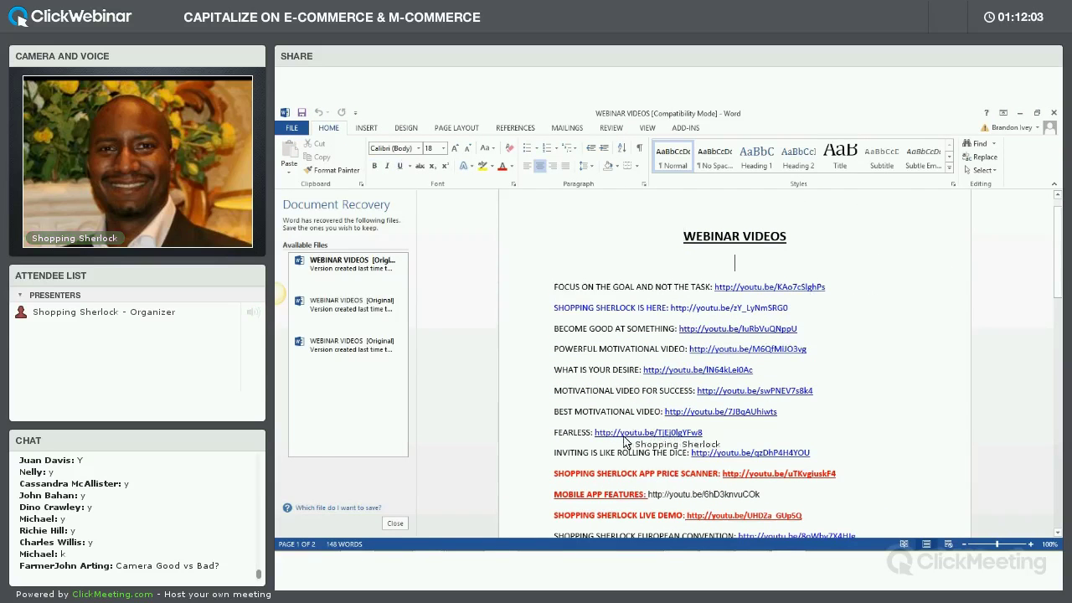
pyautogui.moveTo(544, 549)
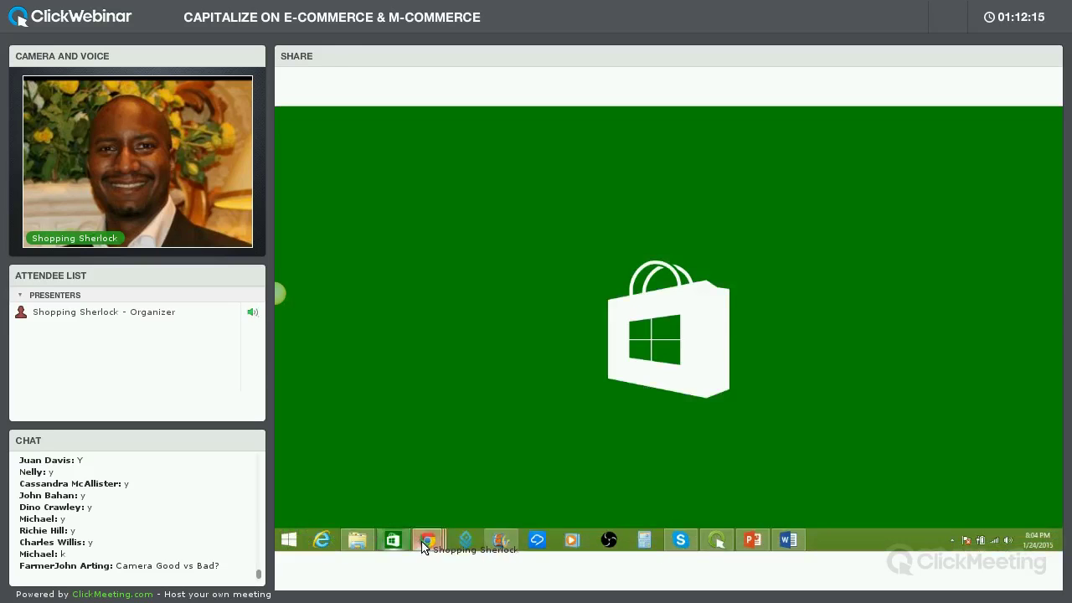
# Switch to the Chrome window showing the YouTube videos list
pyautogui.moveTo(423, 541)
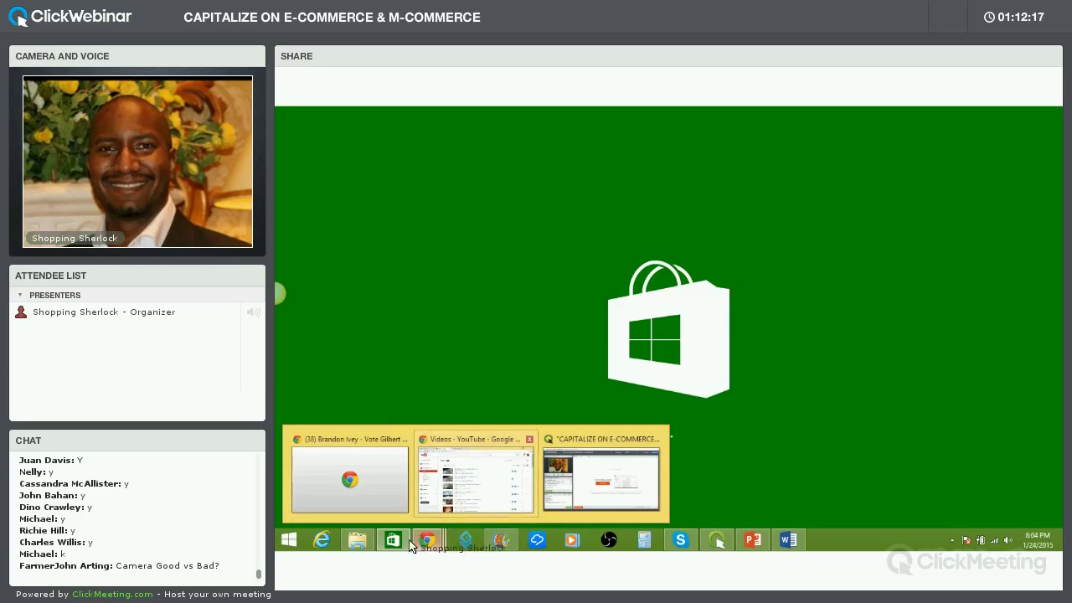
pyautogui.click(424, 541)
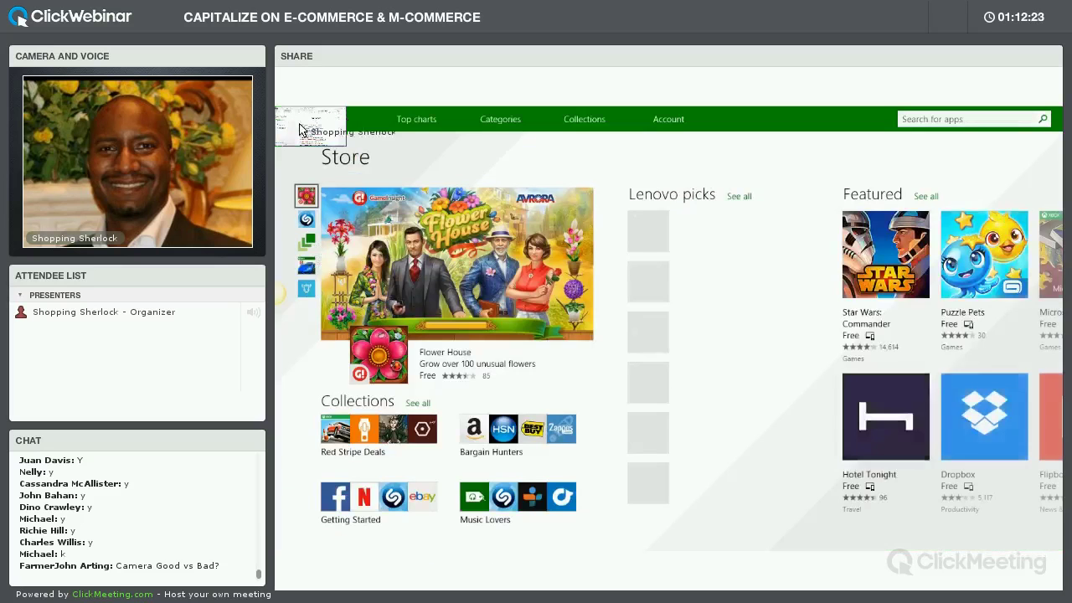
pyautogui.click(283, 124)
pyautogui.moveTo(424, 541)
pyautogui.click(469, 474)
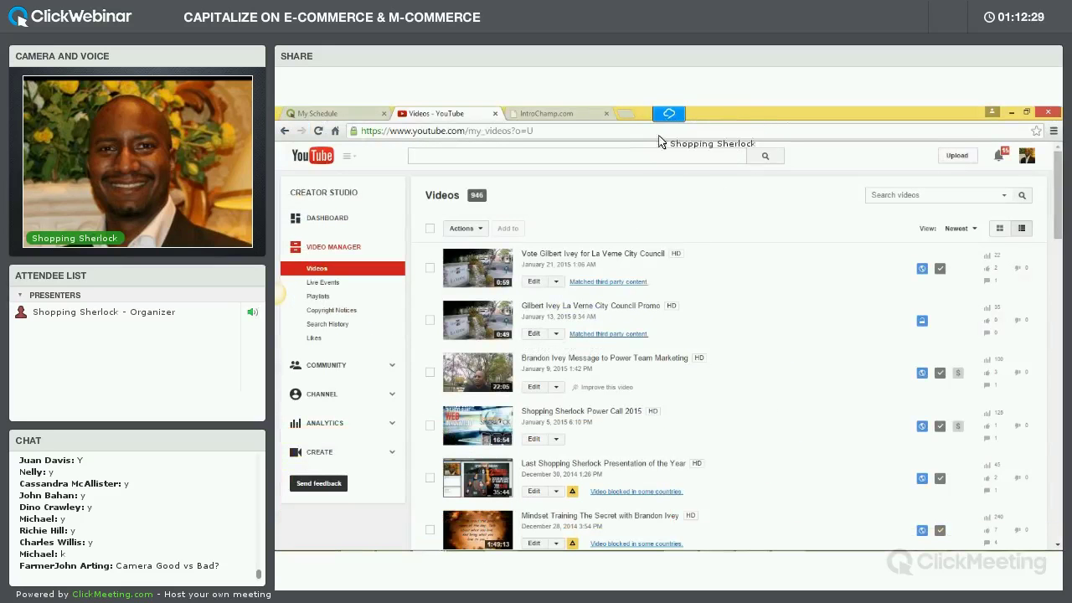
# Open and pause the first listed video, then open the upload page's file picker
pyautogui.click(587, 256)
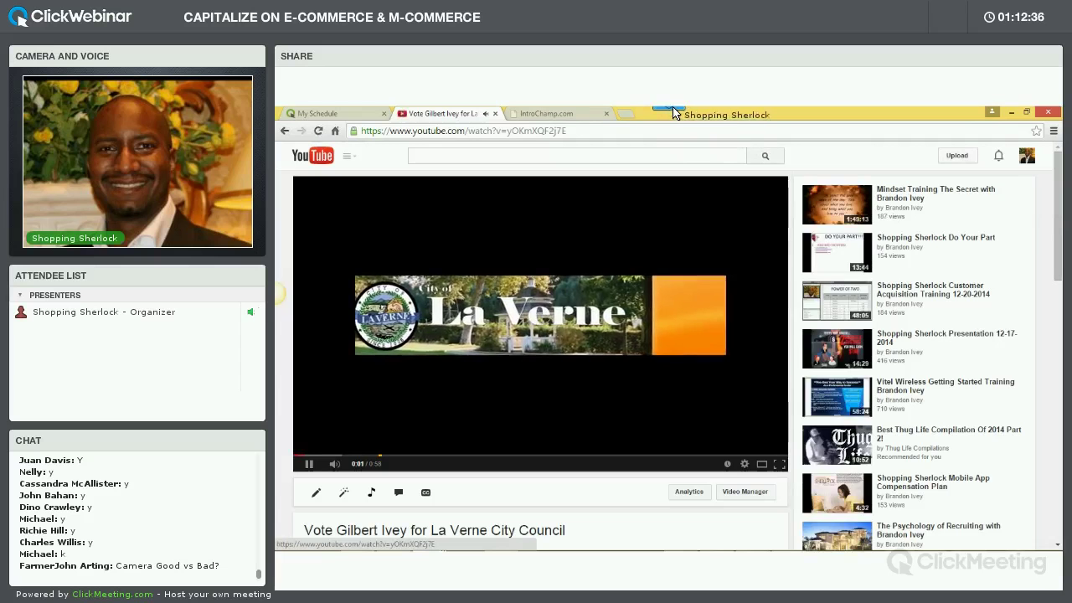
pyautogui.click(584, 263)
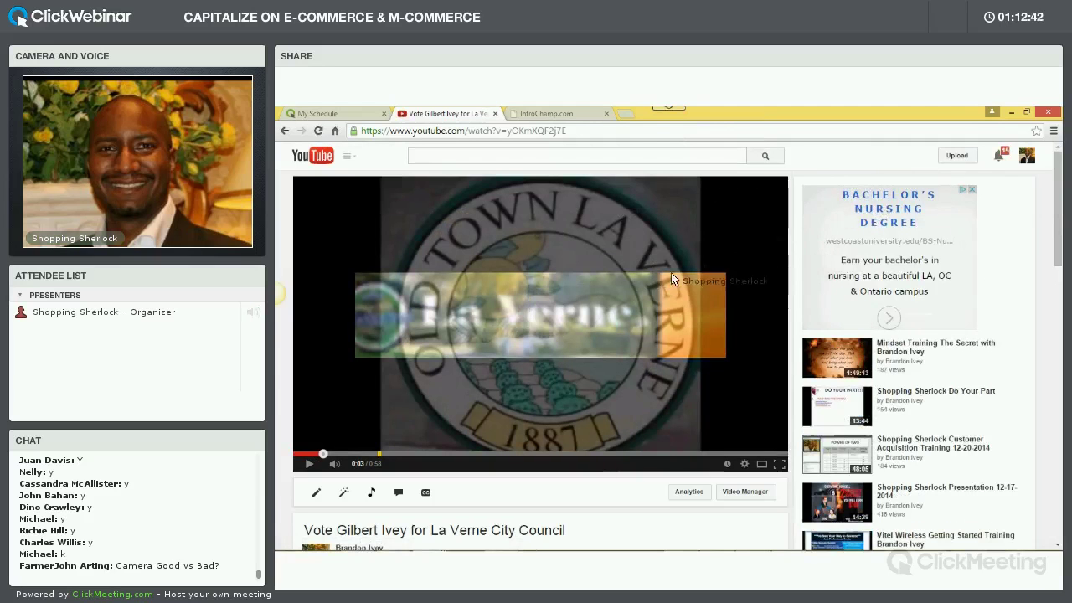
pyautogui.click(957, 158)
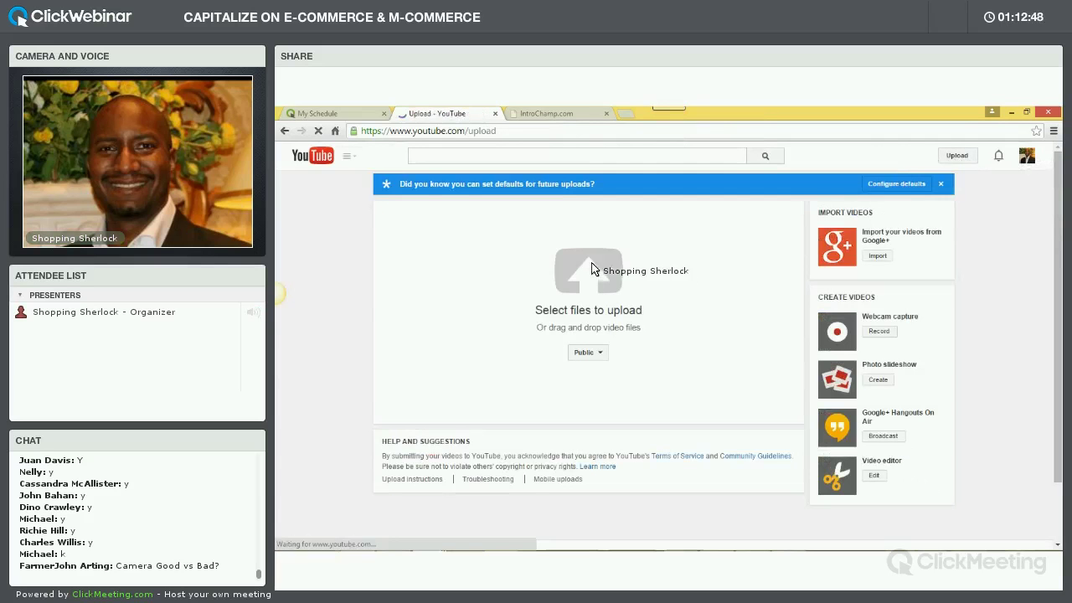
pyautogui.click(641, 251)
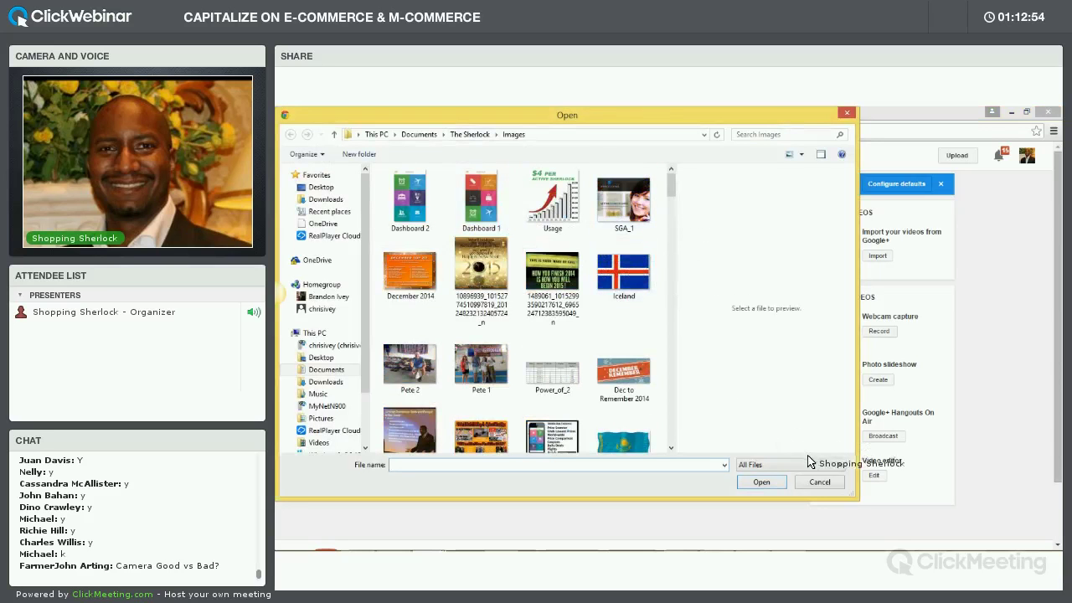
# Cancel the file picker without choosing a file and switch to Freemake Video Downloader
pyautogui.click(819, 483)
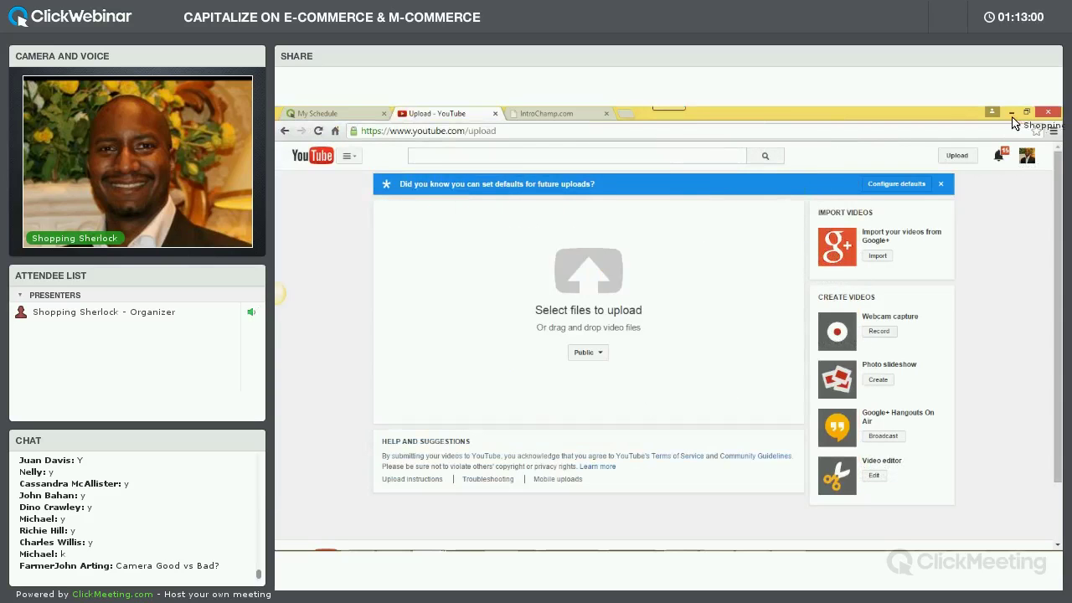
pyautogui.moveTo(461, 538)
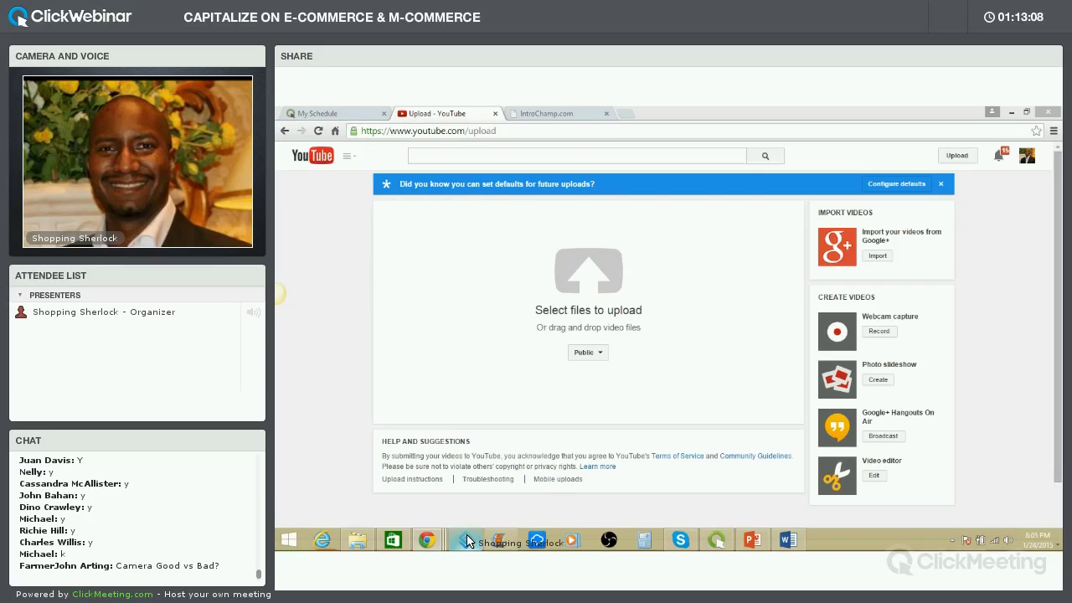
pyautogui.click(467, 541)
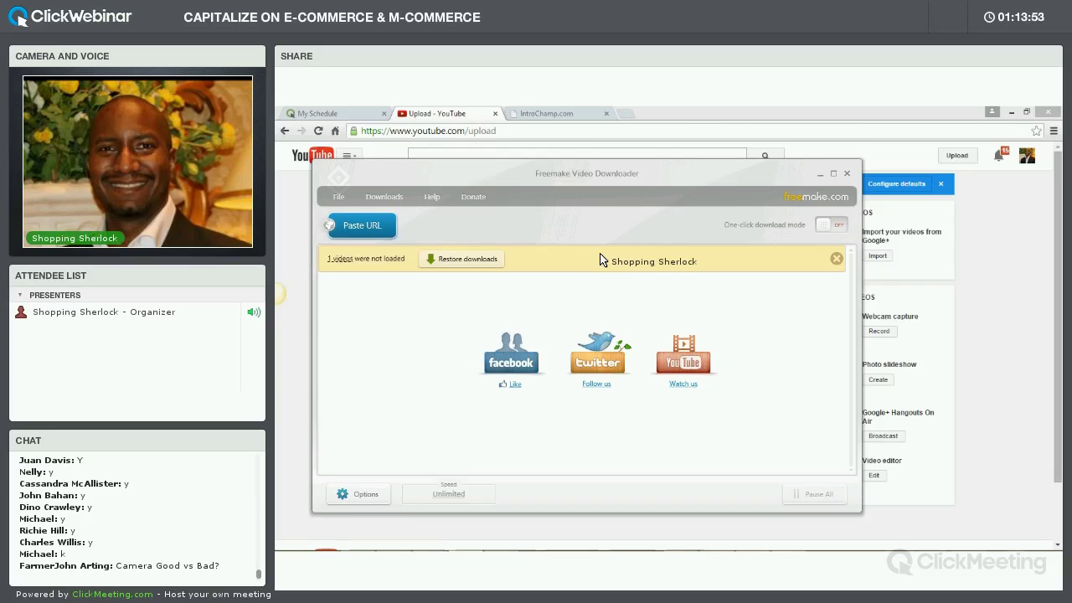
# Return from Freemake Video Downloader to Chrome's IntroChamp.com tab
pyautogui.click(548, 113)
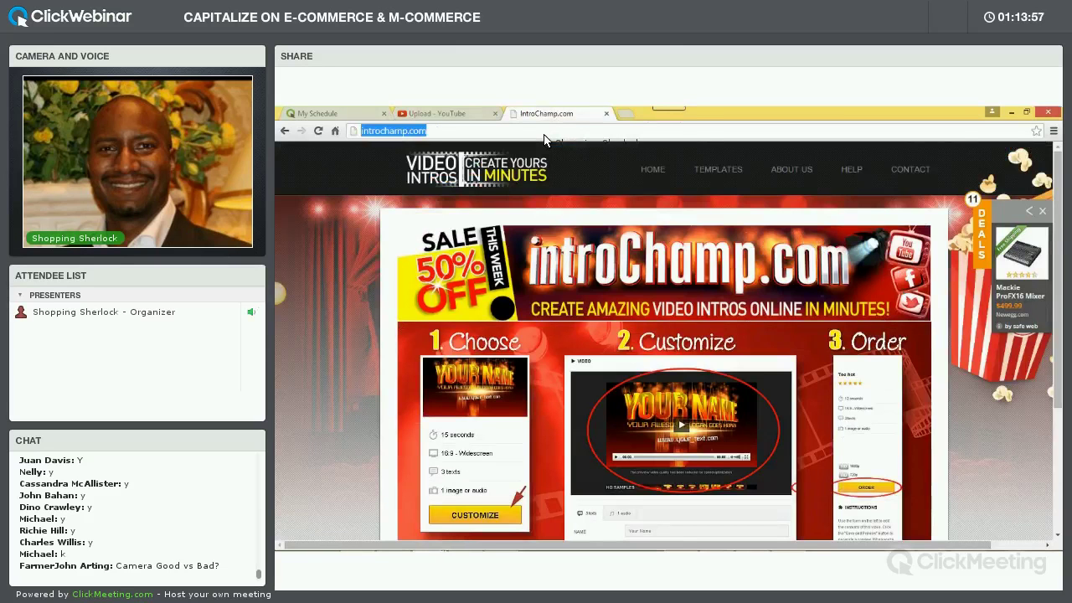
# Load powerteamsherlock.com and open the Shopping Sherlock Promo Videos page
pyautogui.write('powerteamsherlock.com')
pyautogui.press('Return')
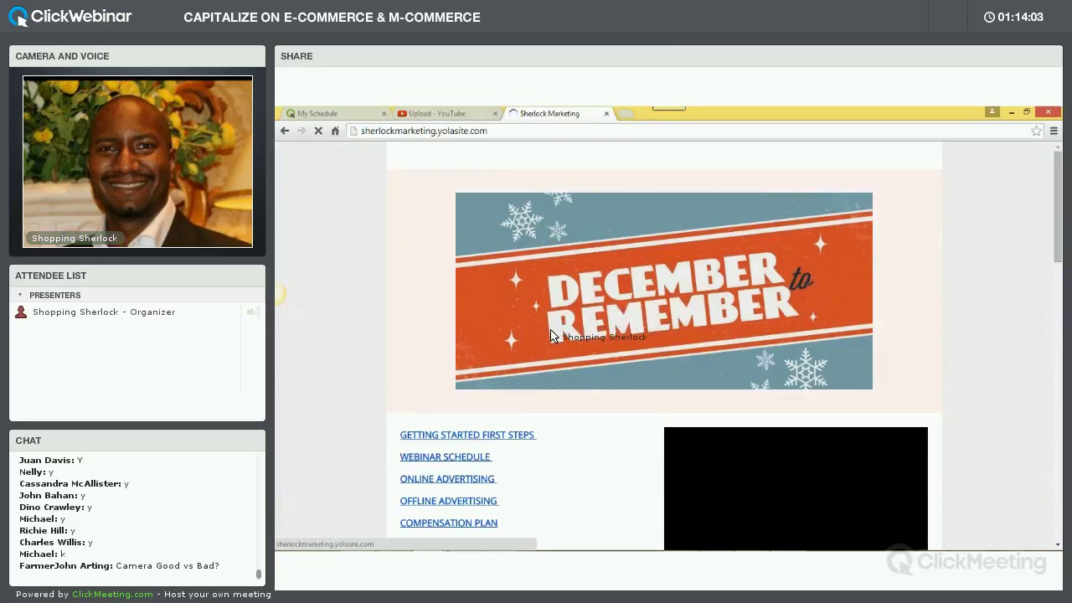
pyautogui.scroll(-3, 605, 280)
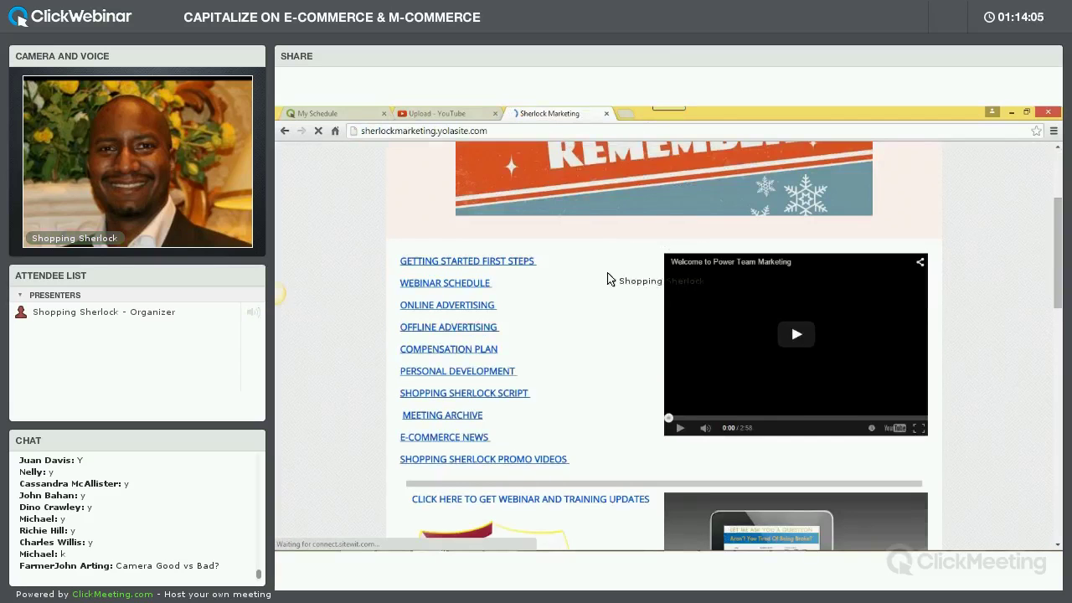
pyautogui.scroll(-1, 596, 306)
pyautogui.scroll(1, 589, 317)
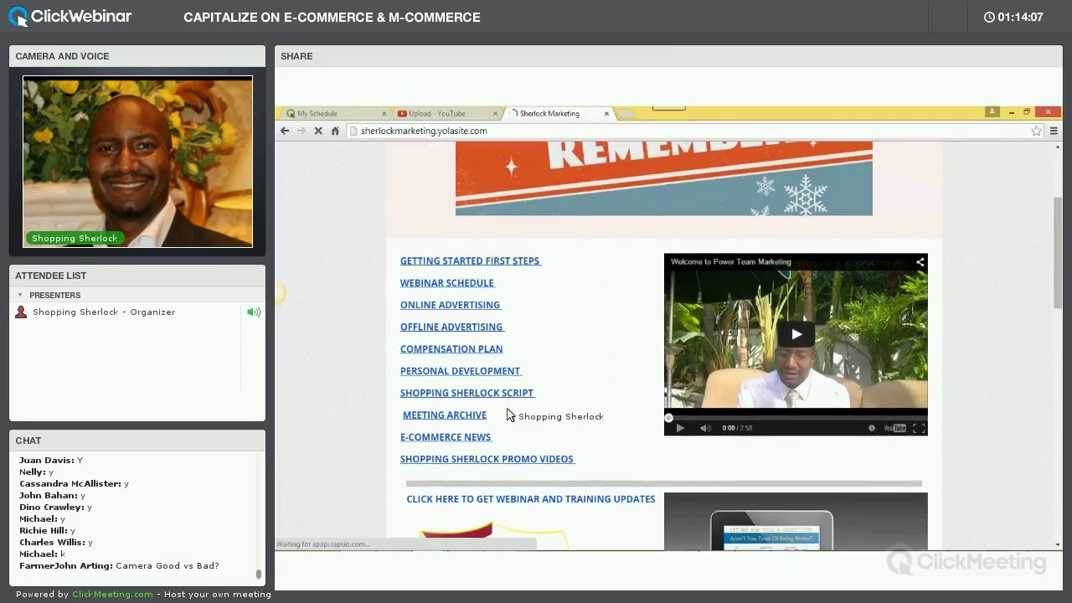
pyautogui.click(486, 459)
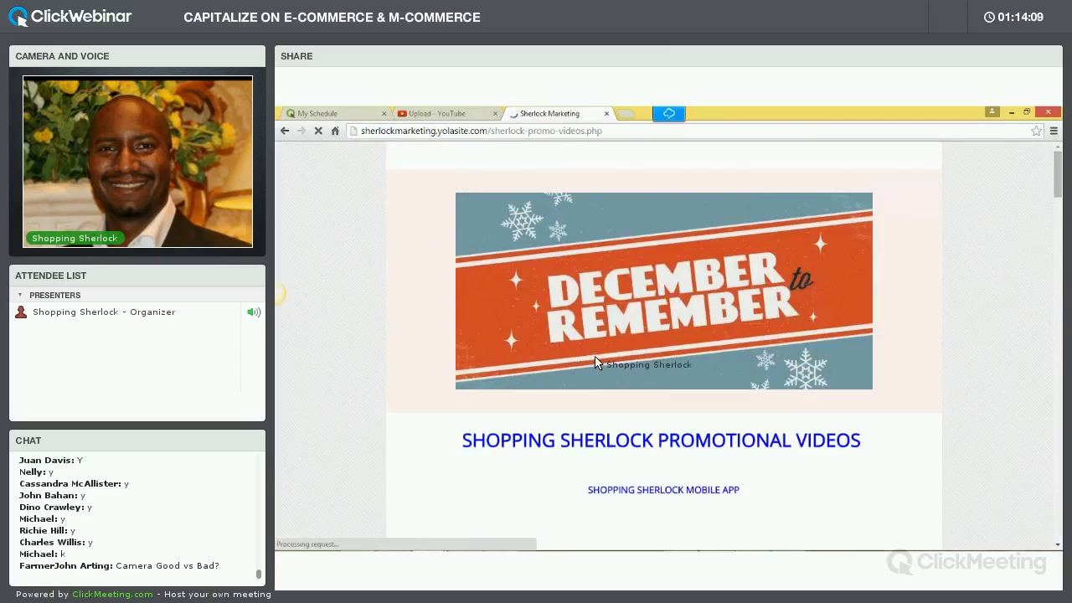
# Scroll the promo videos page to the Mobile App video and open it on YouTube
pyautogui.scroll(-4, 597, 365)
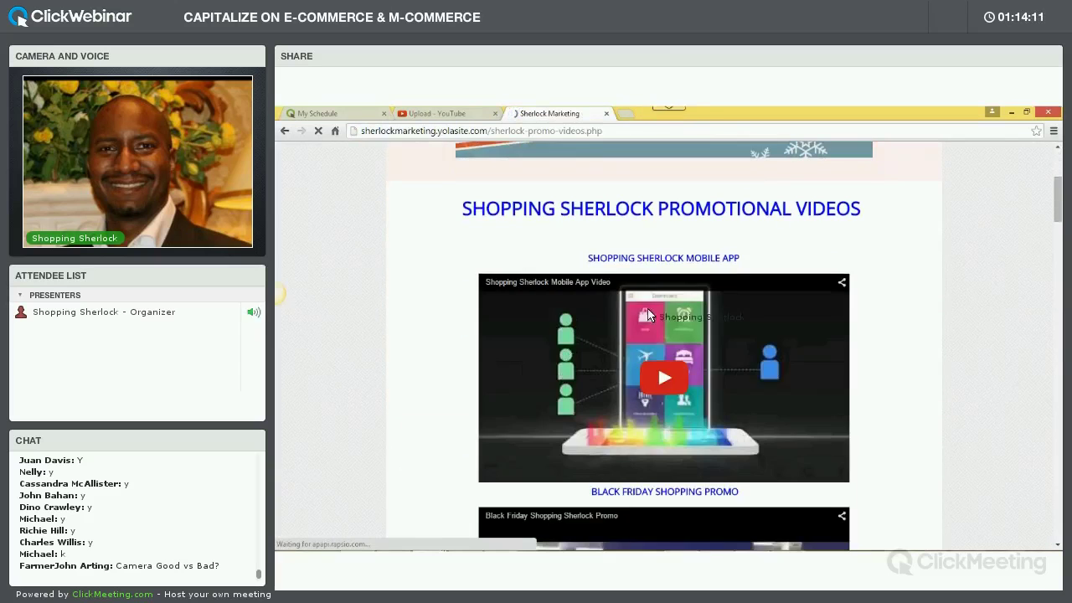
pyautogui.scroll(-7, 660, 321)
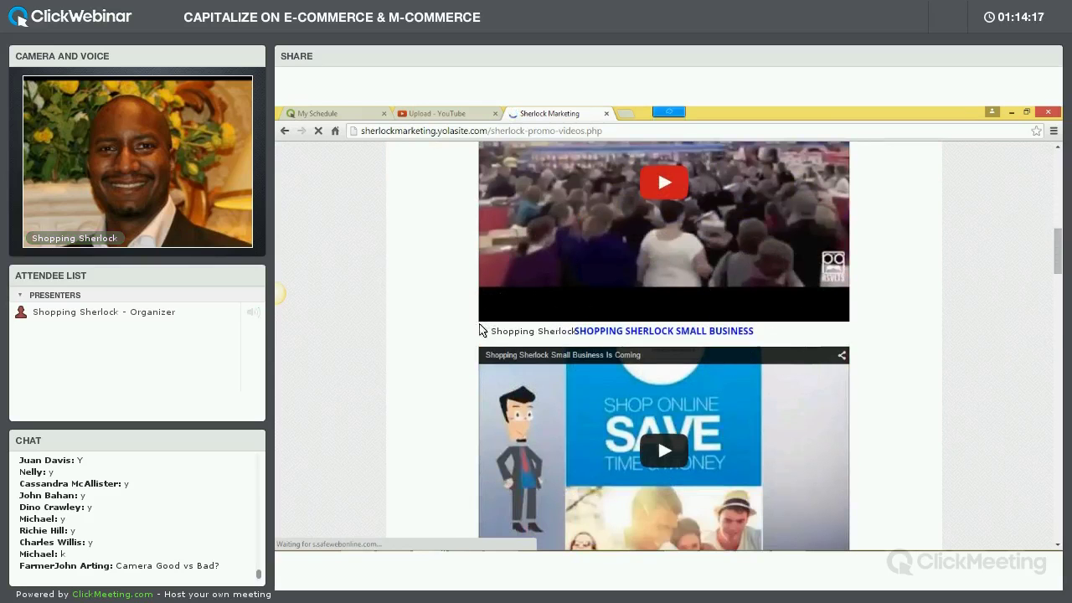
pyautogui.scroll(-10, 480, 329)
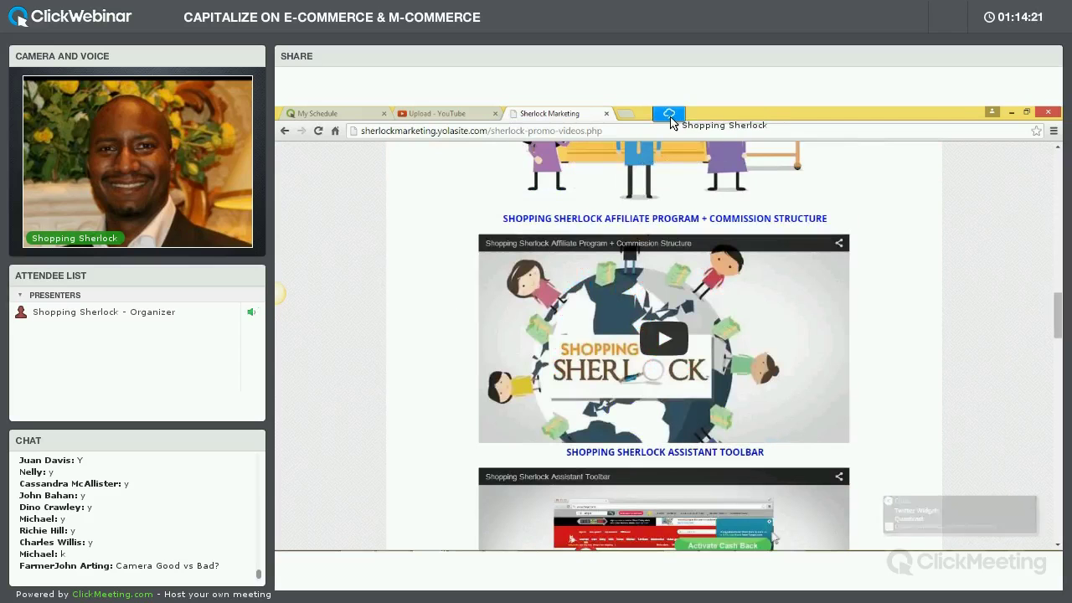
pyautogui.scroll(-10, 651, 335)
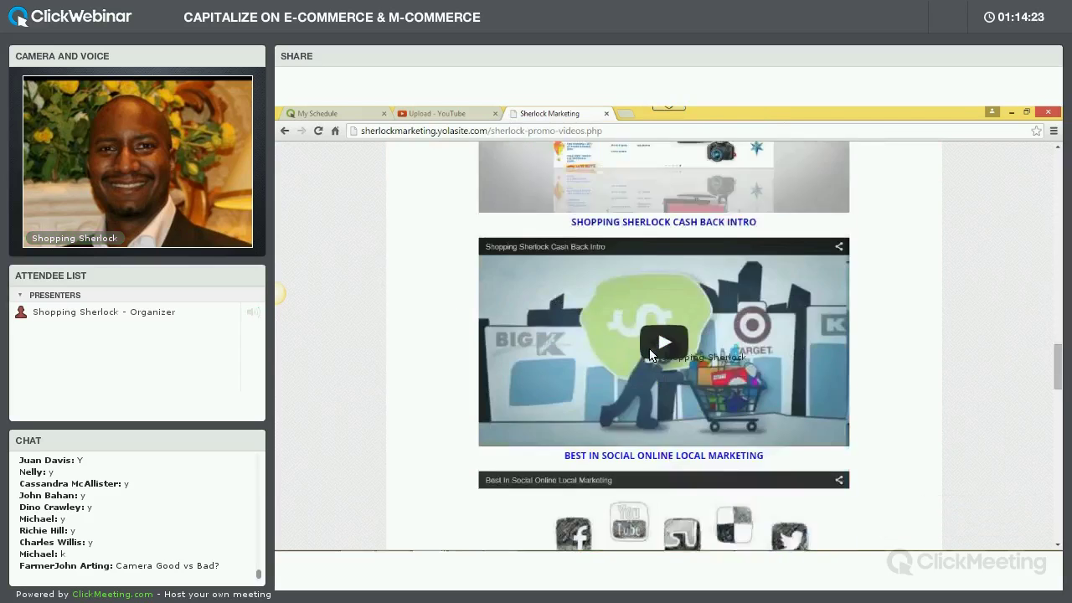
pyautogui.scroll(-15, 650, 346)
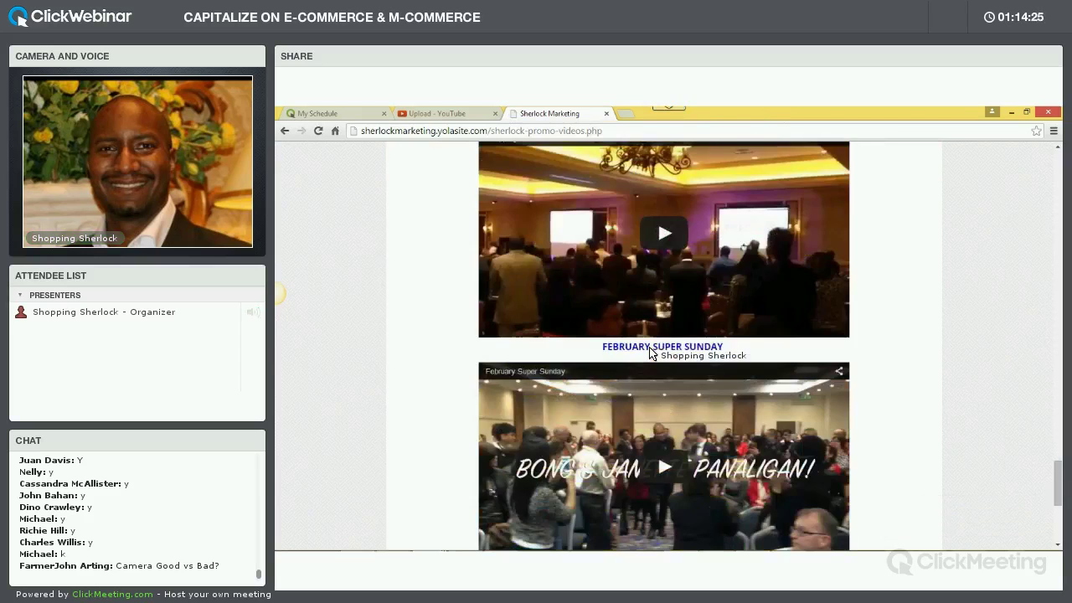
pyautogui.scroll(10, 650, 347)
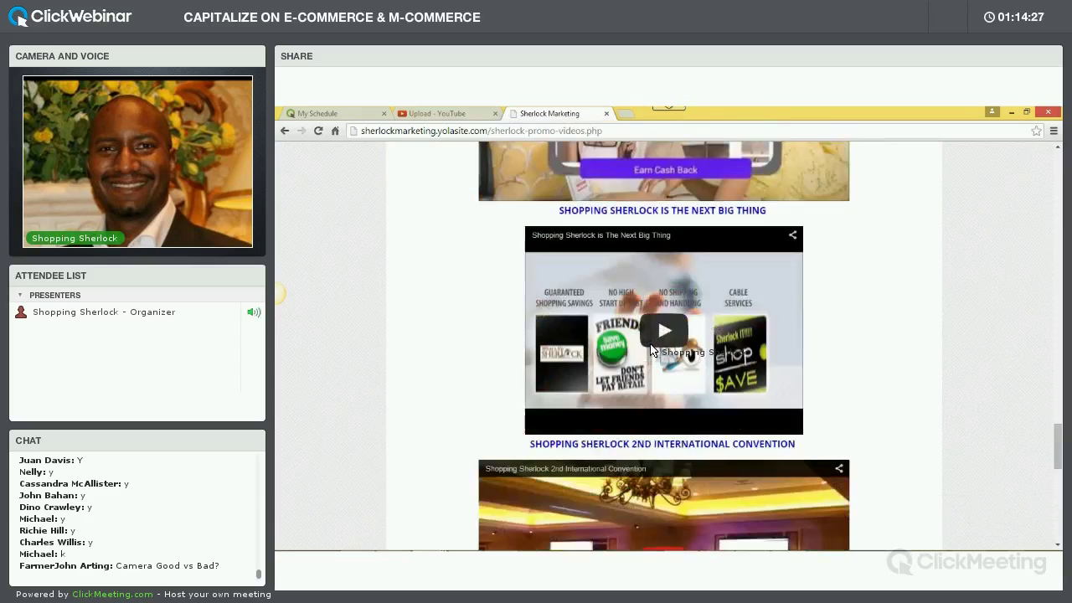
pyautogui.scroll(12, 651, 350)
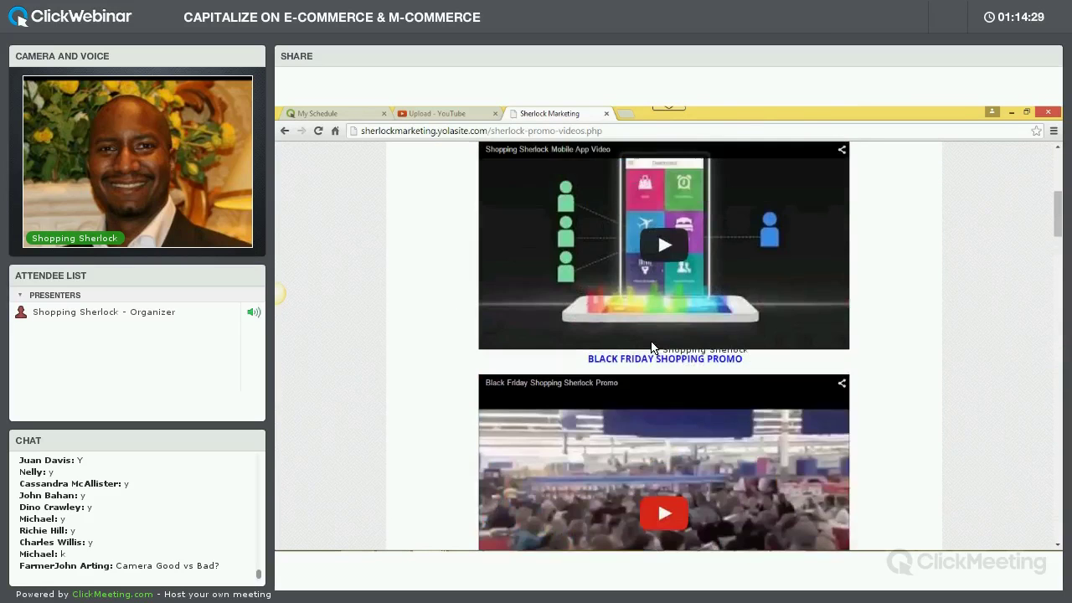
pyautogui.scroll(5, 650, 350)
pyautogui.scroll(-2, 645, 347)
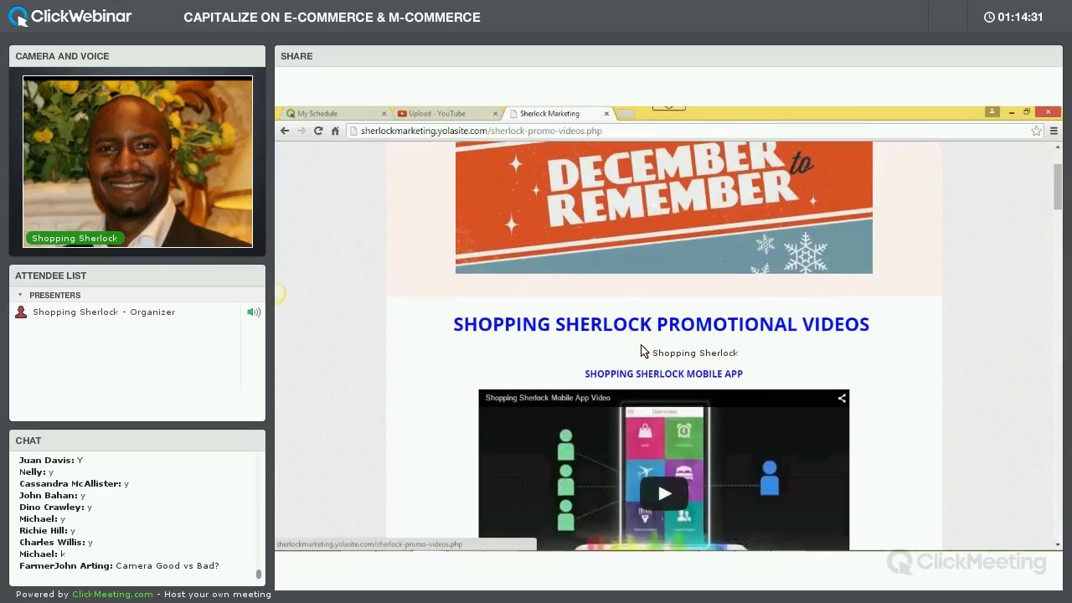
pyautogui.scroll(-4, 644, 343)
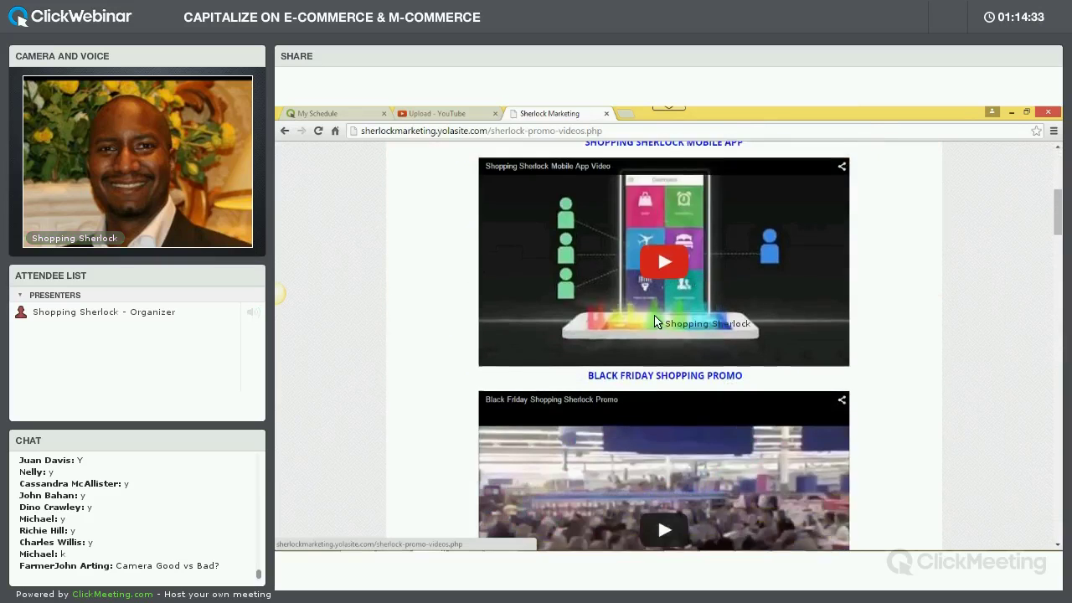
pyautogui.scroll(3, 651, 319)
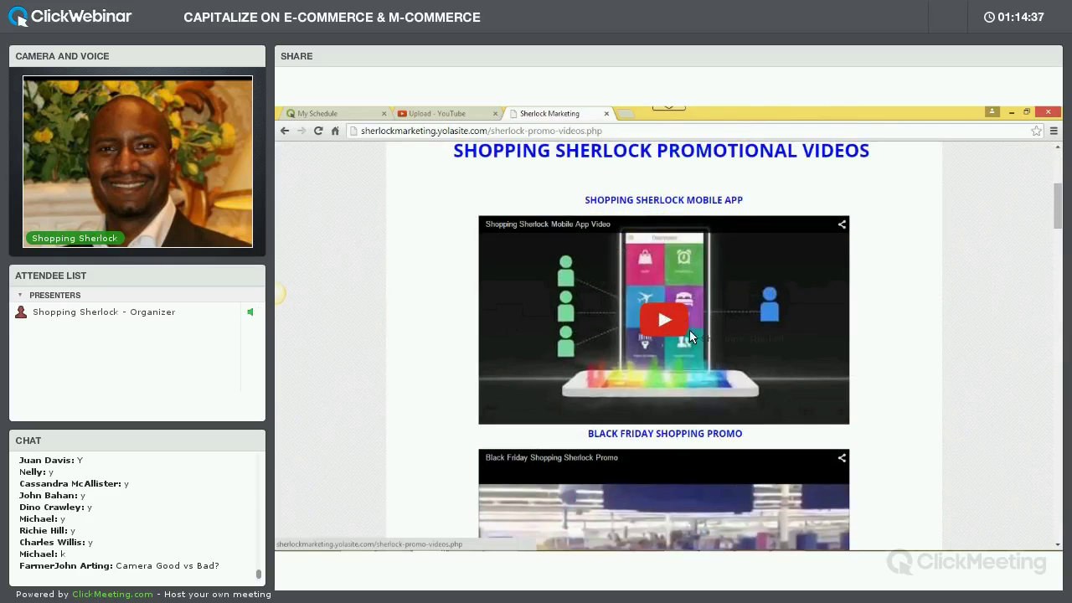
pyautogui.click(811, 405)
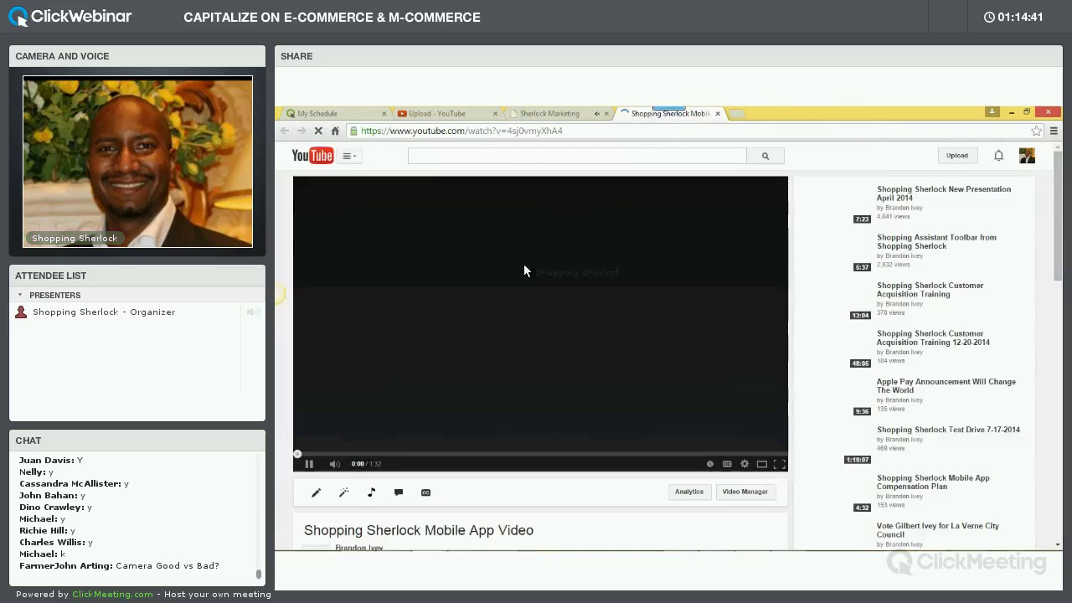
# Pause the Mobile App video, copy its youtu.be share link, and start a new tab typing 'face'
pyautogui.click(470, 404)
pyautogui.scroll(-2, 536, 410)
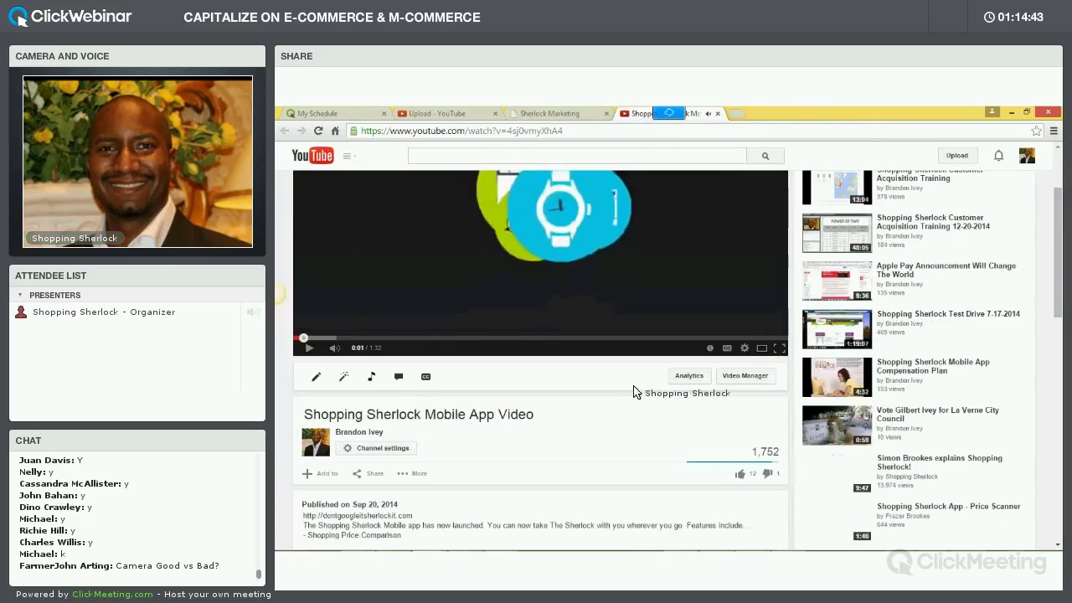
pyautogui.scroll(-1, 553, 419)
pyautogui.click(375, 415)
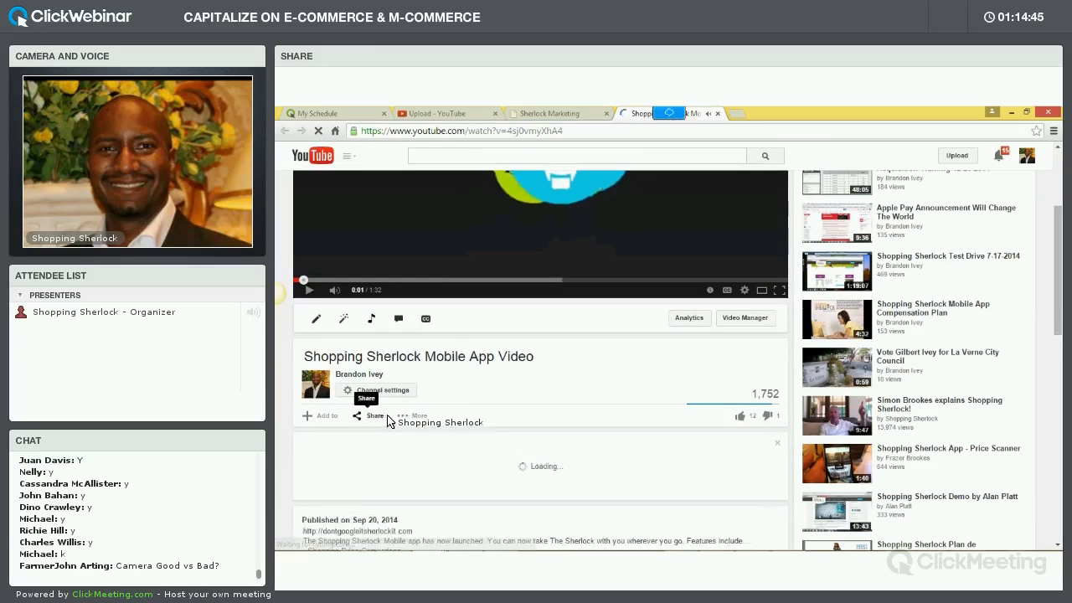
pyautogui.rightClick(400, 498)
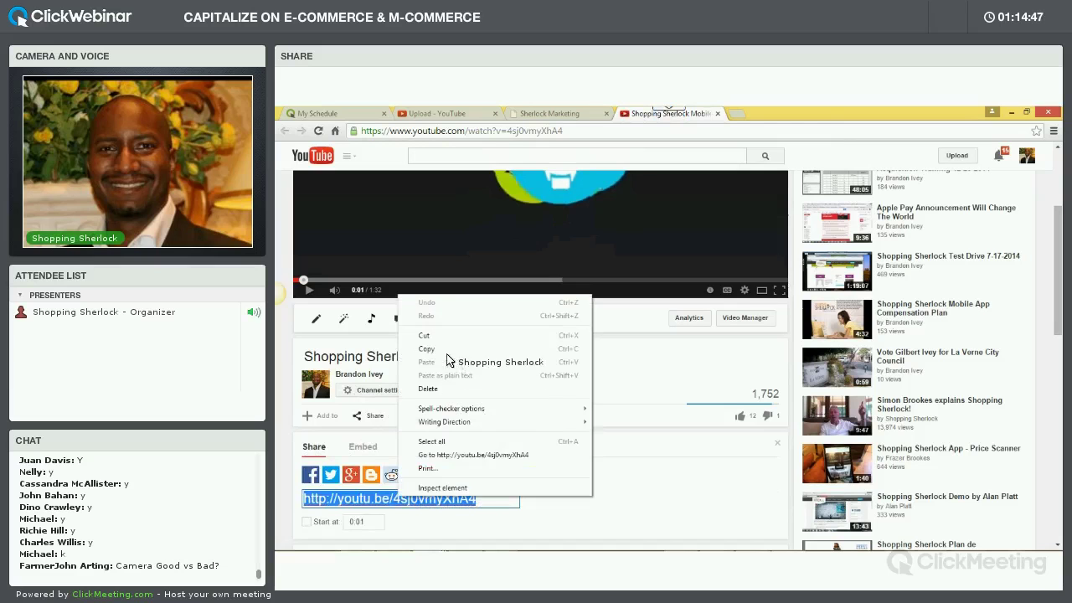
pyautogui.click(469, 348)
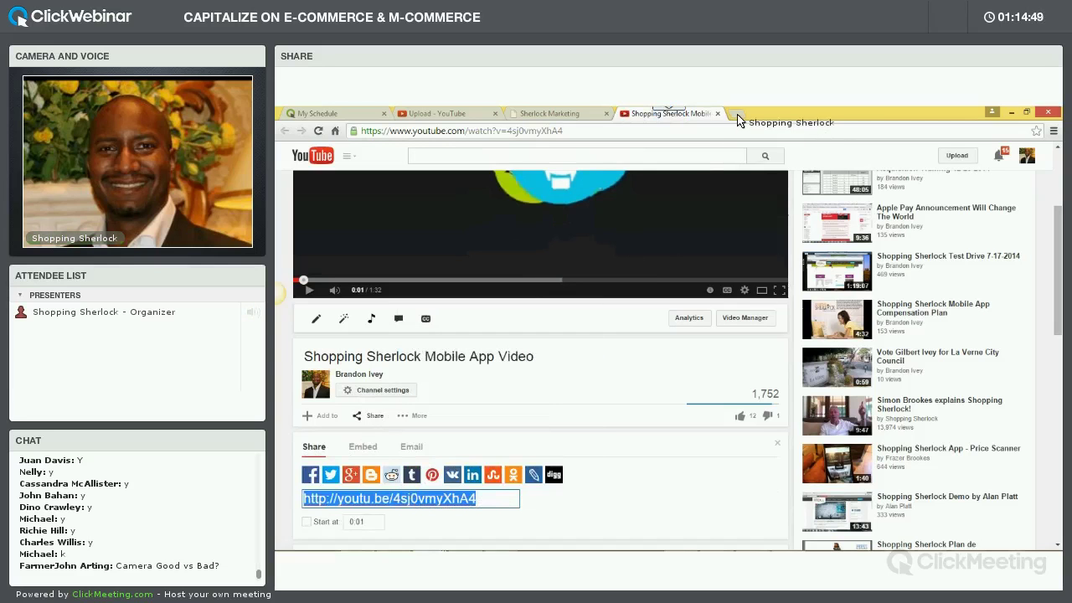
pyautogui.hotkey('ctrl', 't')
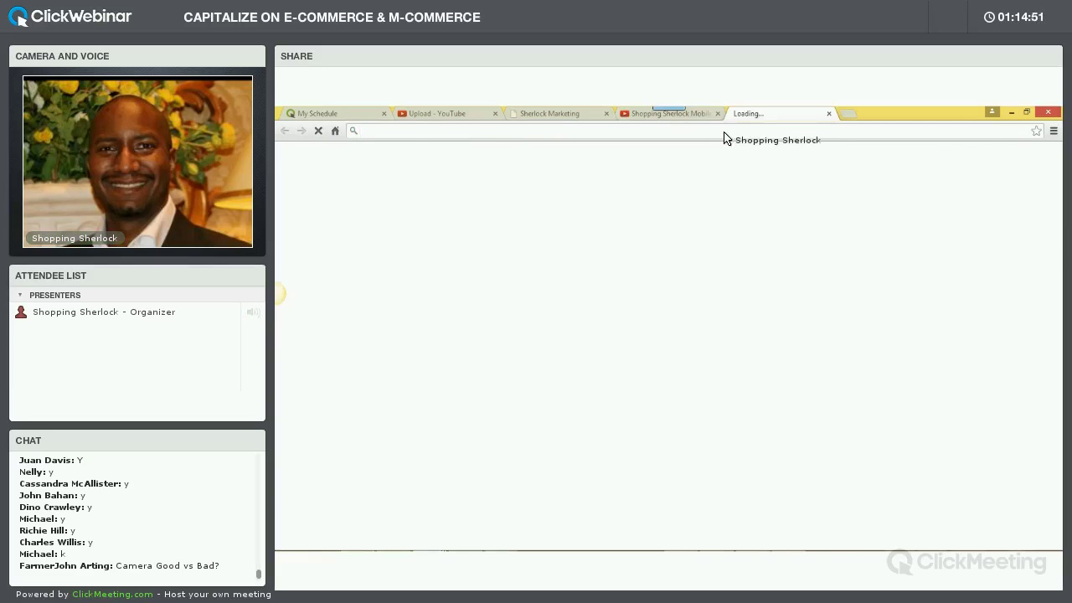
pyautogui.write('facebook.com')
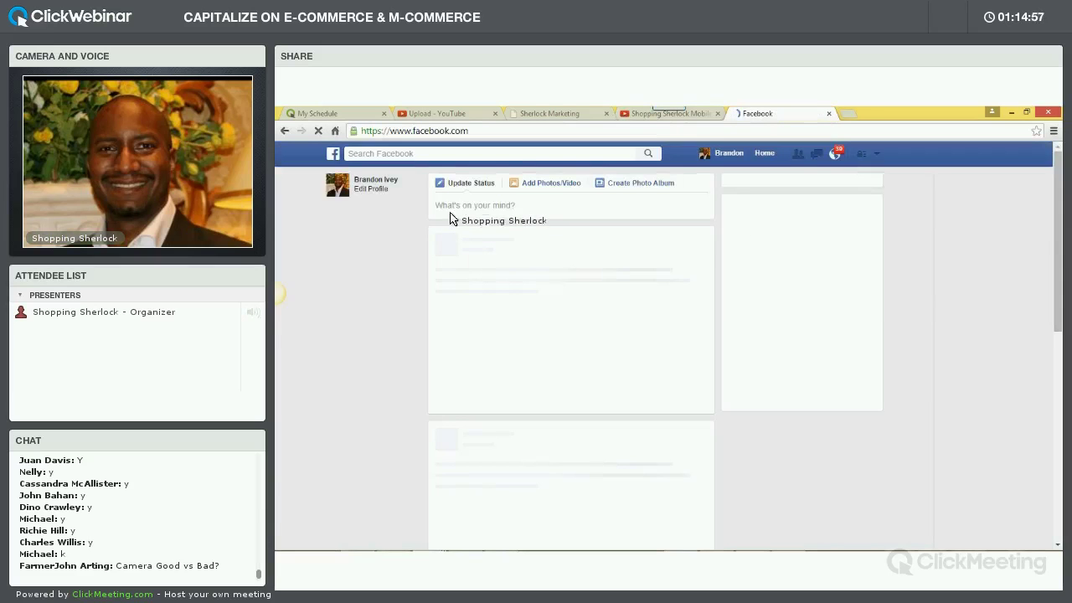
# Write a status about doing a live video marketing training, ending 'Here is our Sherlock Family!', then switch to Word
pyautogui.click(482, 209)
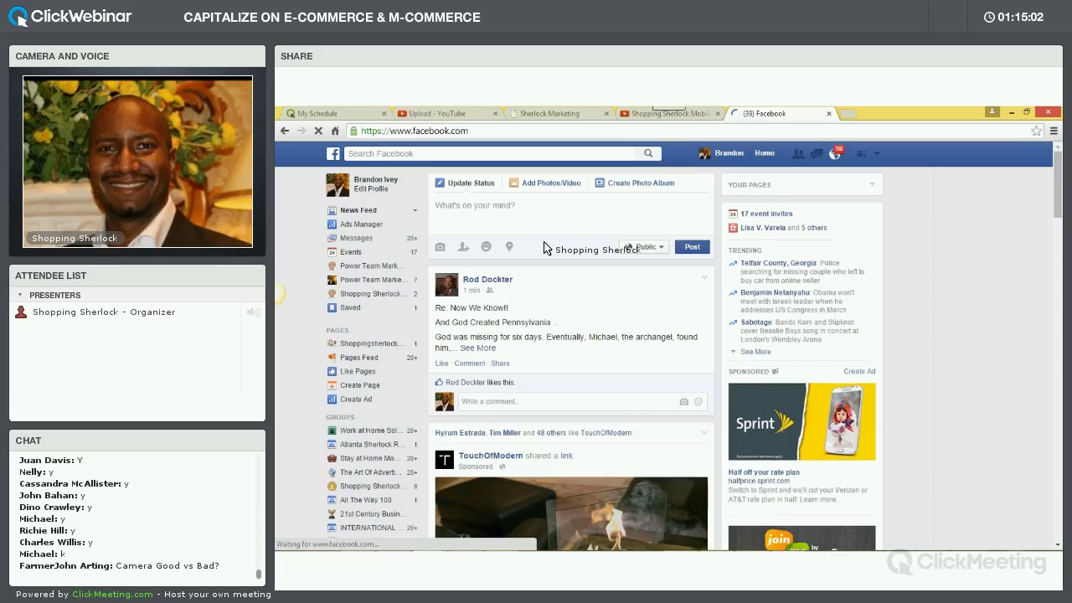
pyautogui.write('Dooing a')
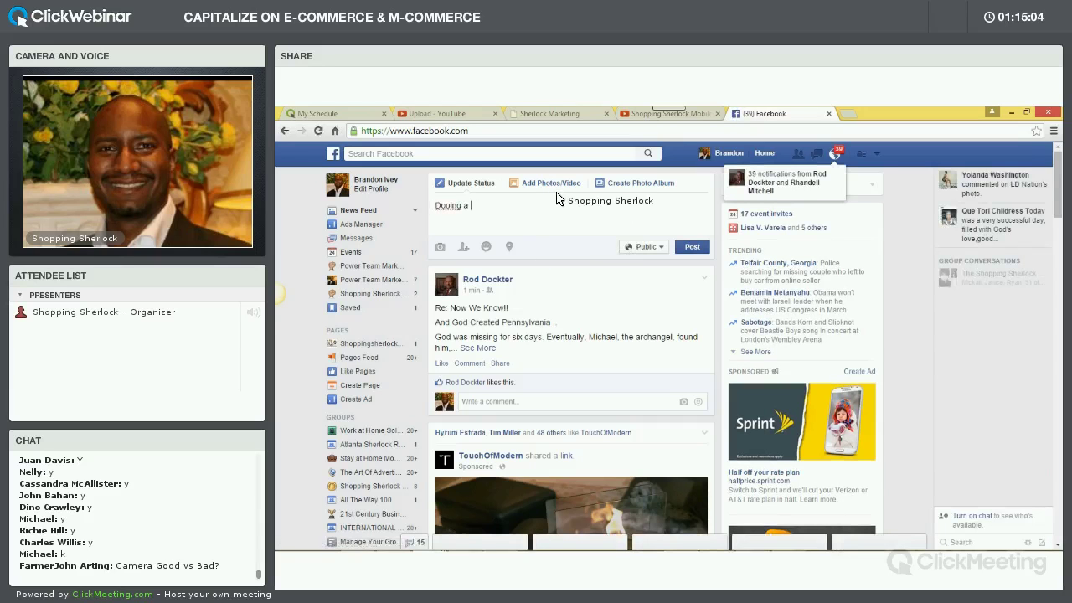
pyautogui.press('BackSpace')
pyautogui.press('BackSpace')
pyautogui.press('BackSpace')
pyautogui.press('BackSpace')
pyautogui.press('BackSpace')
pyautogui.press('BackSpace')
pyautogui.press('BackSpace')
pyautogui.press('BackSpace')
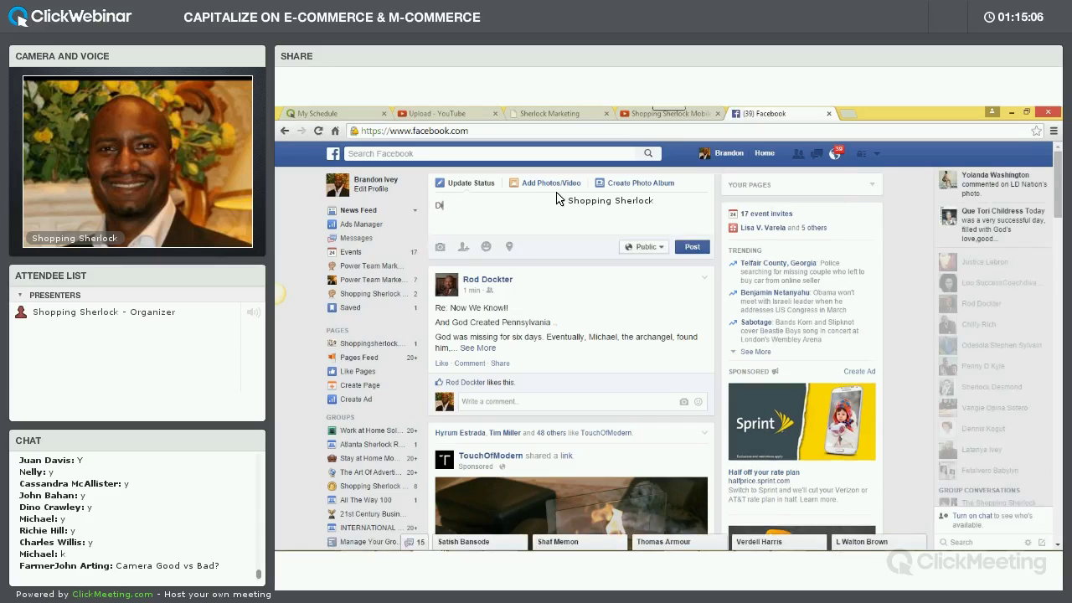
pyautogui.write('oing a live ')
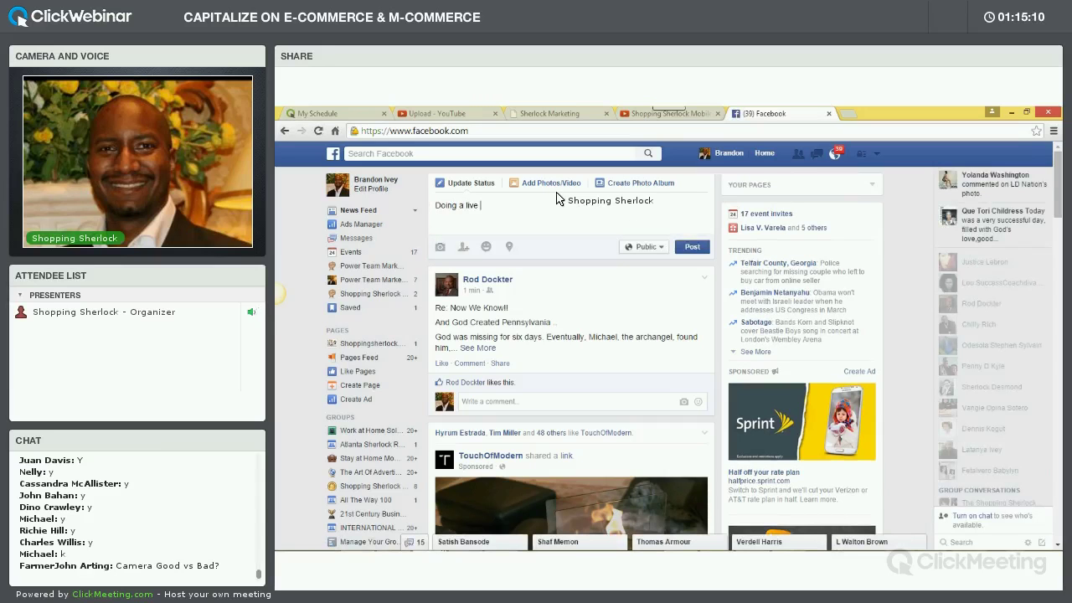
pyautogui.write('T')
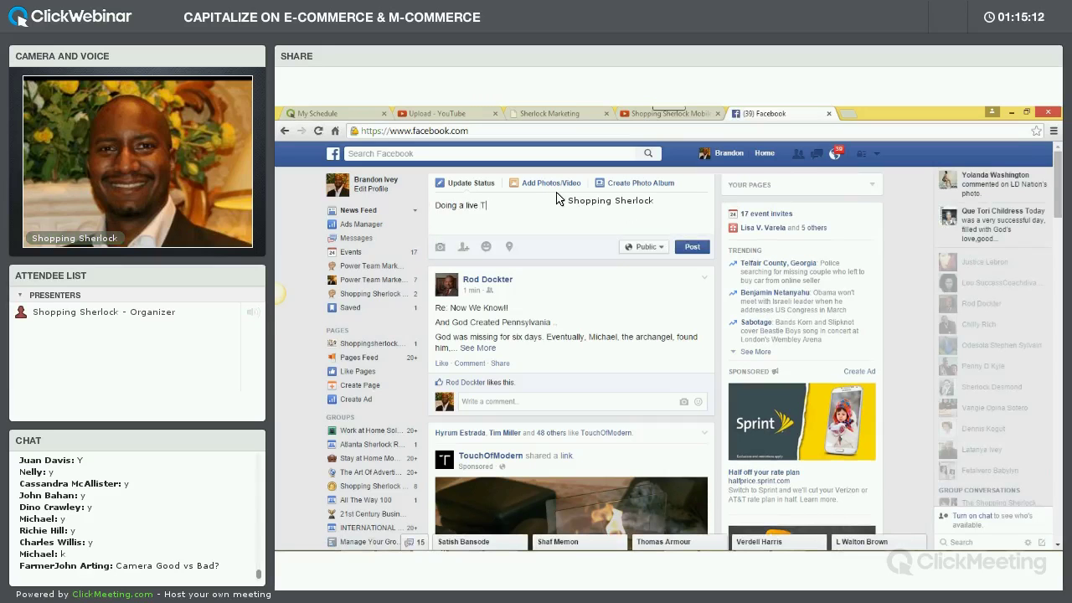
pyautogui.write('raining on the i')
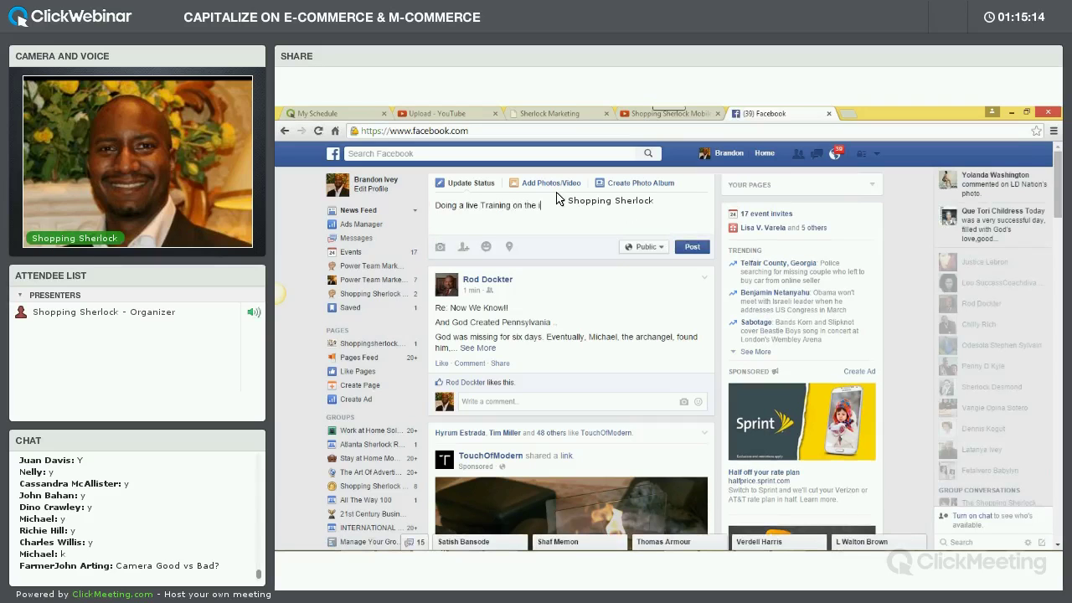
pyautogui.write('mportance of video marketin')
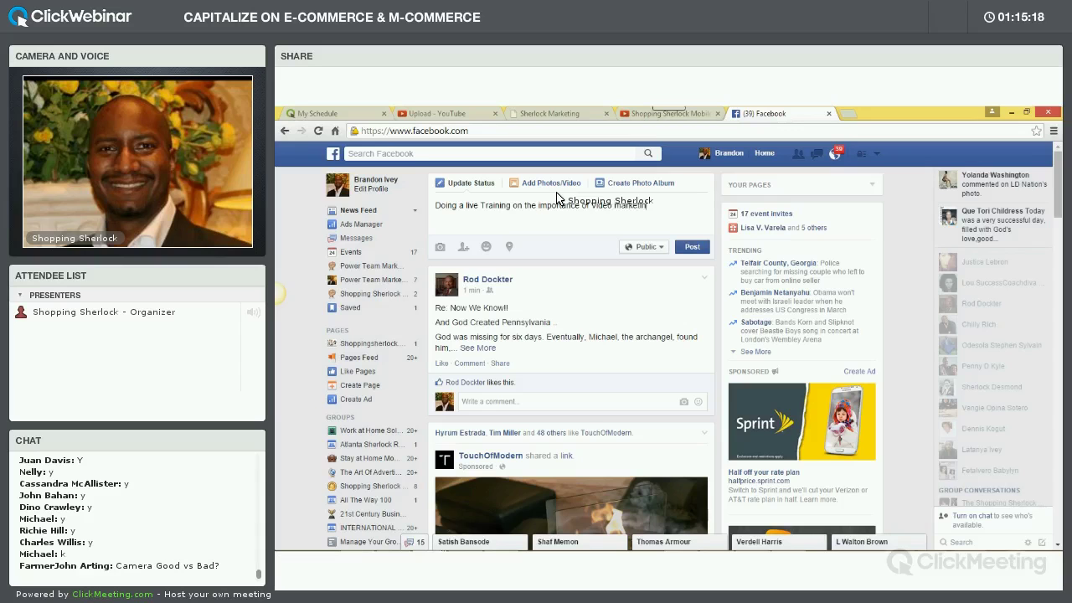
pyautogui.write('g right no')
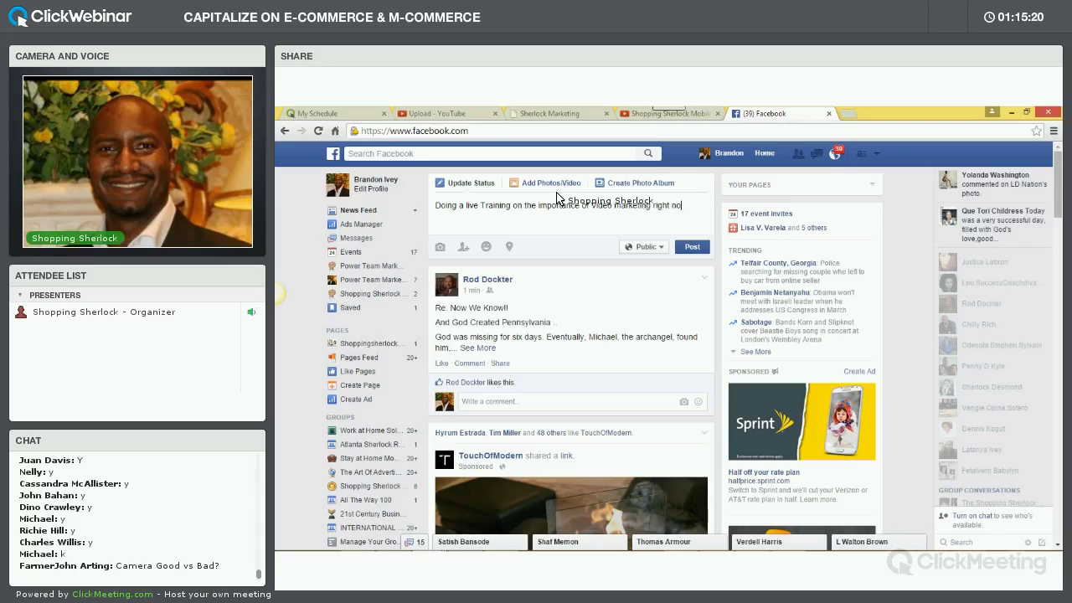
pyautogui.write('w. ')
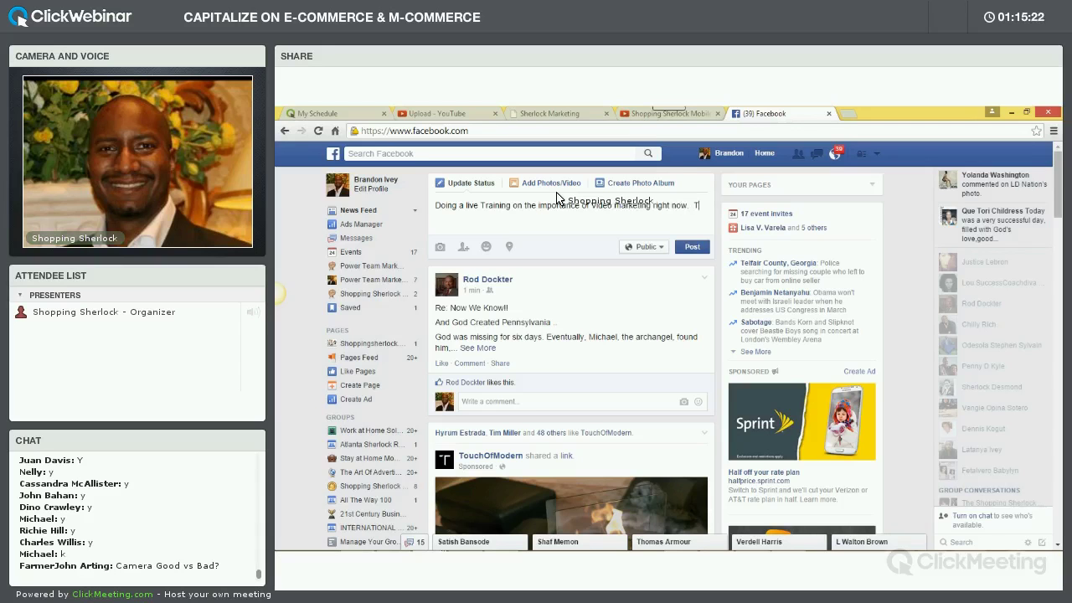
pyautogui.write('Thi')
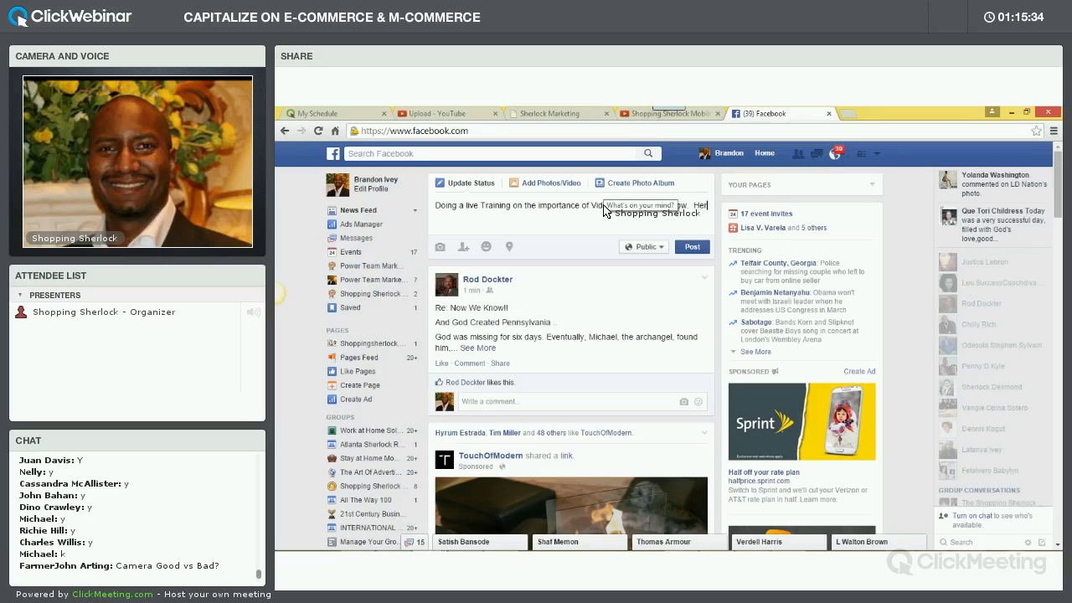
pyautogui.write('e is our Sherlock Family')
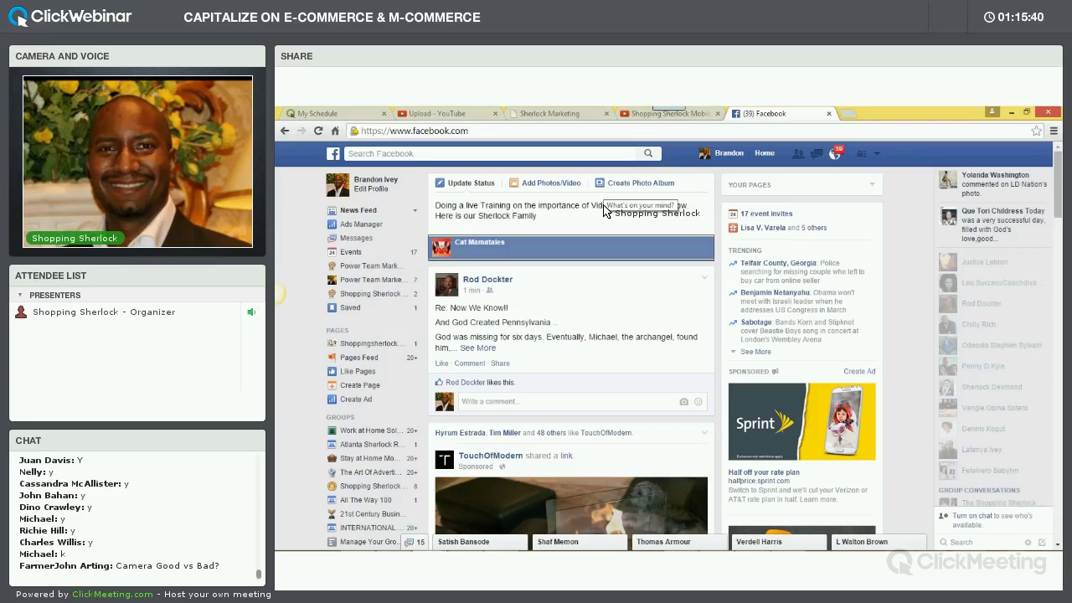
pyautogui.write('!')
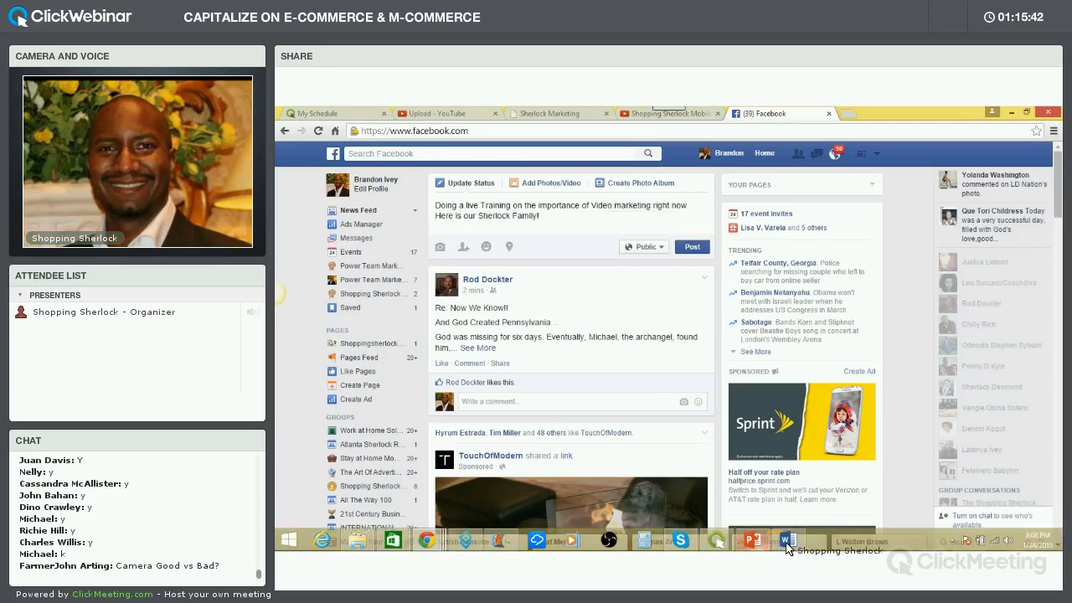
pyautogui.hotkey('alt', 'Tab')
pyautogui.scroll(-10, 838, 394)
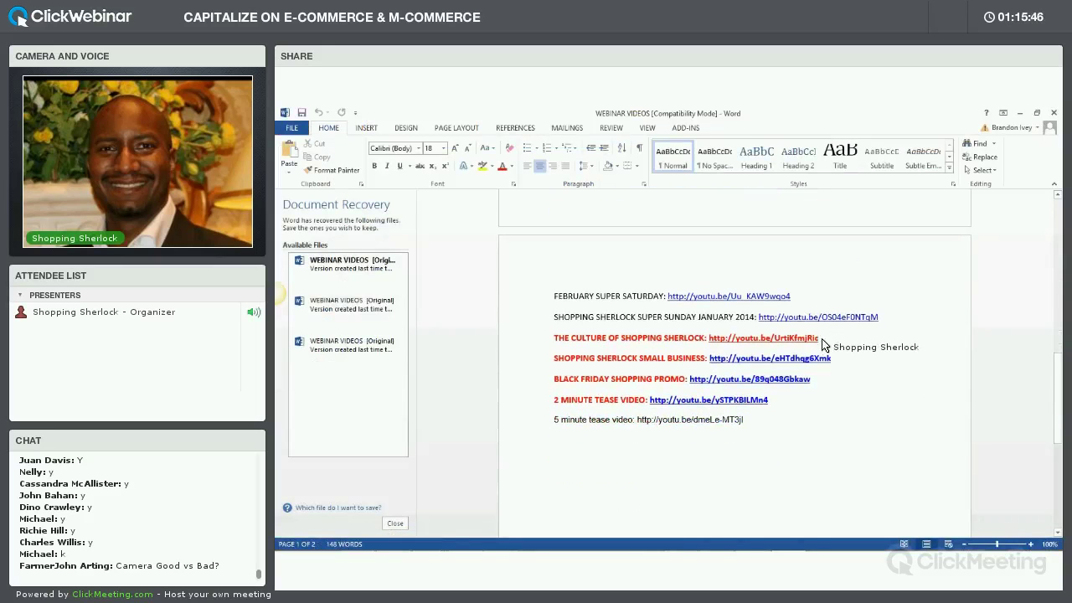
# Copy the Culture of Shopping Sherlock link from the WEBINAR VIDEOS document
pyautogui.moveTo(781, 342); pyautogui.dragTo(726, 345)
pyautogui.hotkey('ctrl', 'c')
pyautogui.rightClick(725, 345)
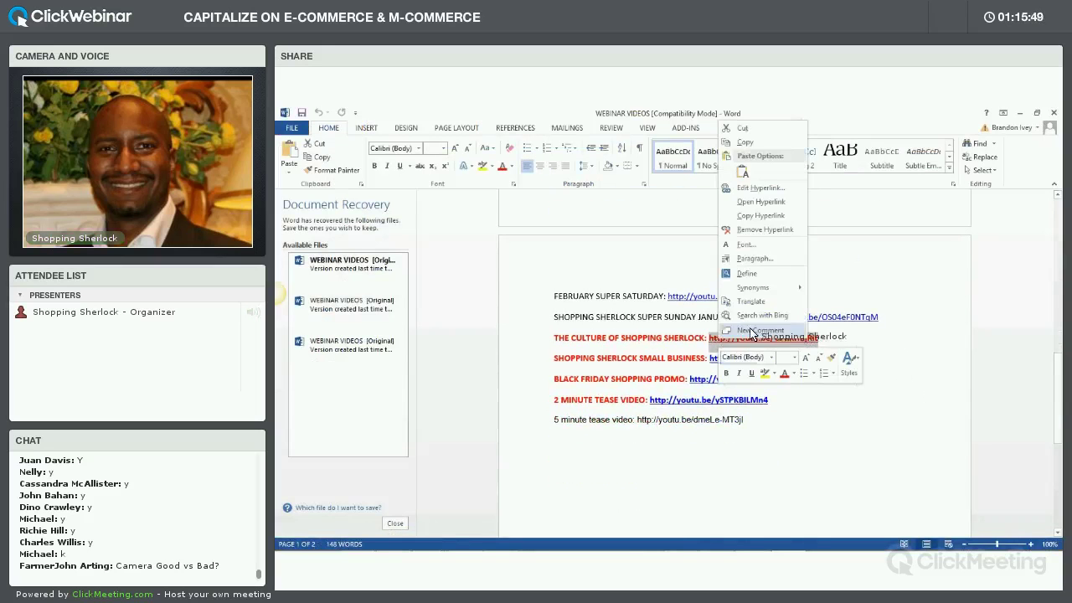
pyautogui.click(744, 143)
# Return to the Facebook window in Chrome
pyautogui.moveTo(528, 544)
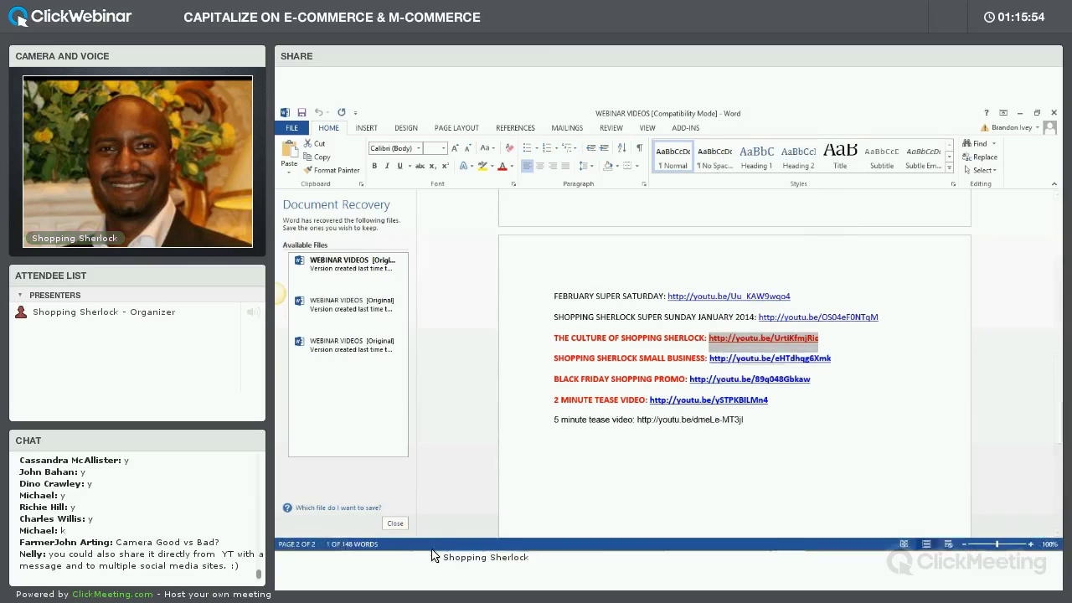
pyautogui.click(431, 549)
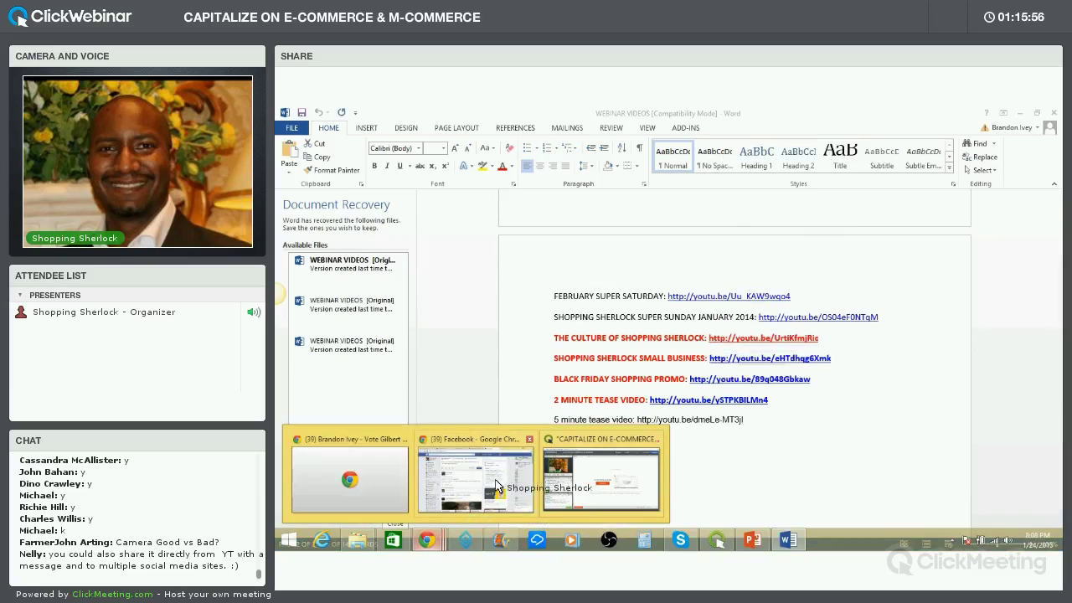
pyautogui.click(504, 483)
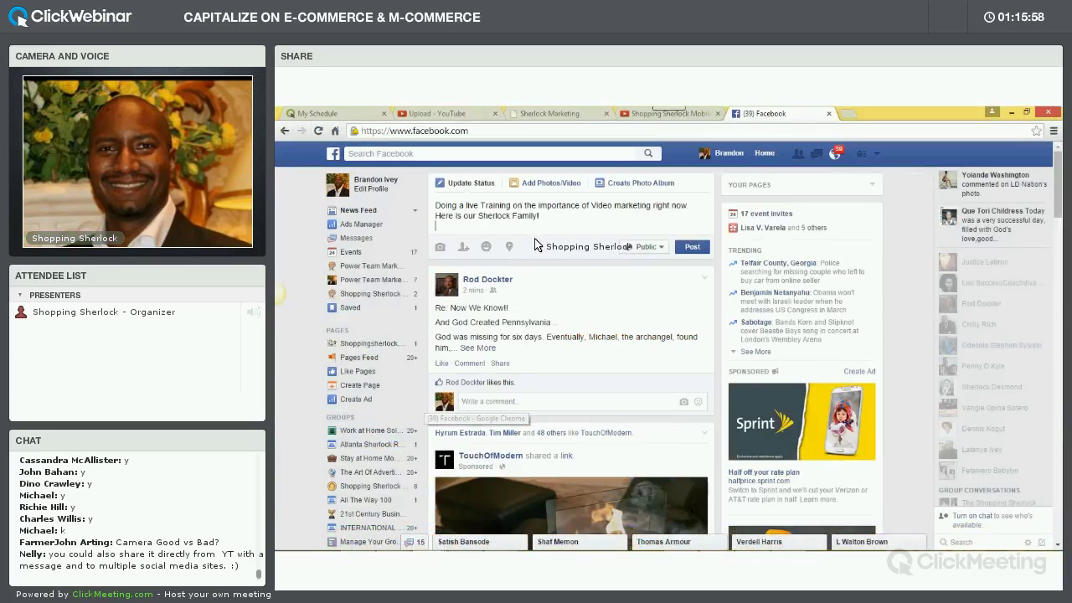
# Paste the Culture of Shopping Sherlock link into the status, then delete the URL text but keep the preview
pyautogui.hotkey('ctrl', 'v')
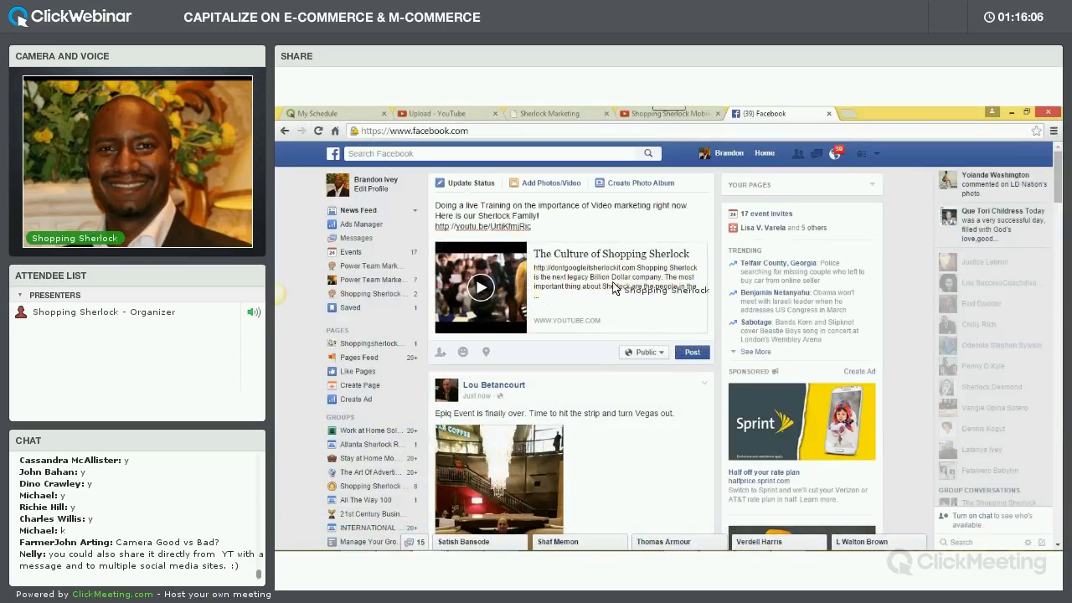
pyautogui.moveTo(533, 228); pyautogui.dragTo(426, 204)
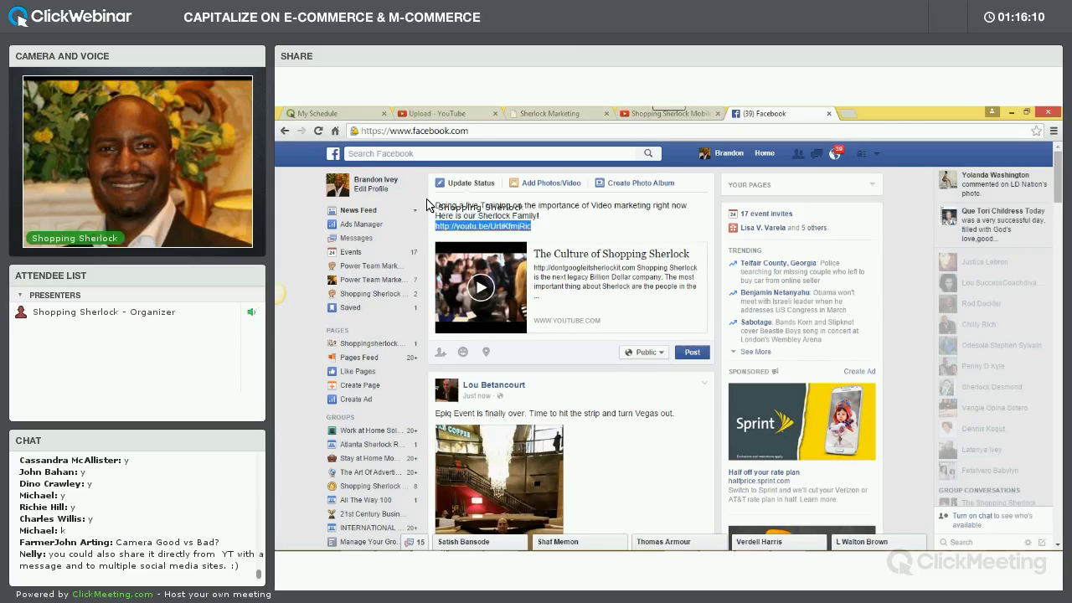
pyautogui.press('BackSpace')
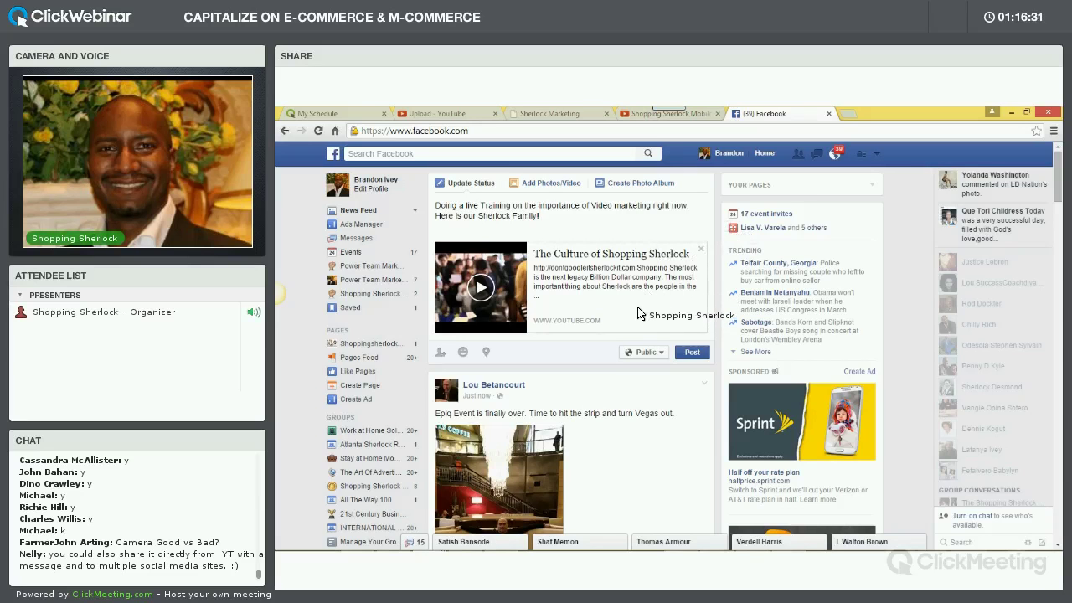
pyautogui.moveTo(837, 549)
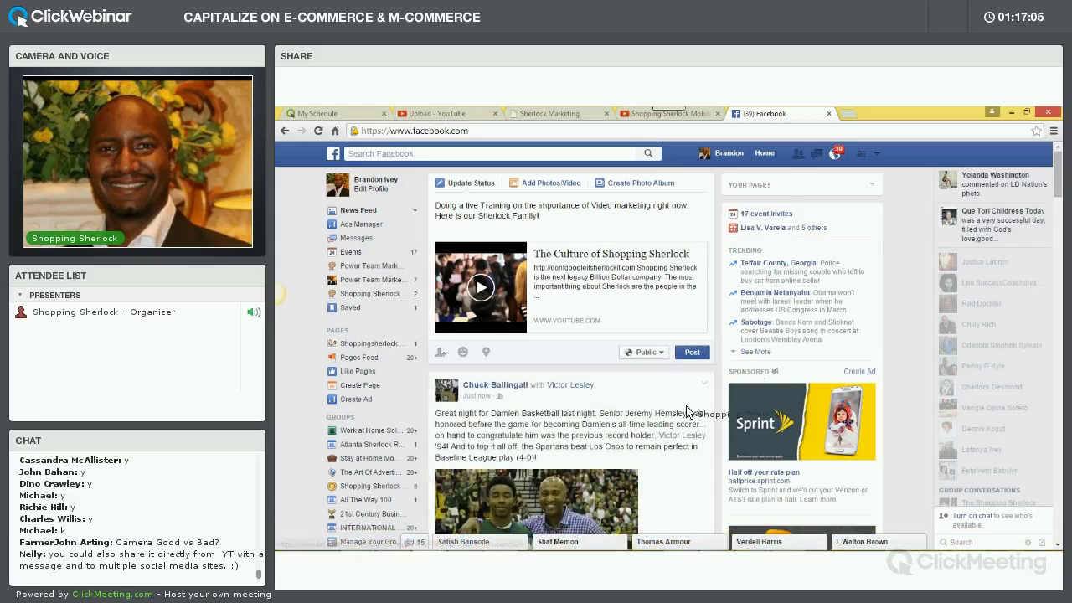
# Scroll the news feed and move on to the Power Team Marketing group page
pyautogui.scroll(-2, 620, 377)
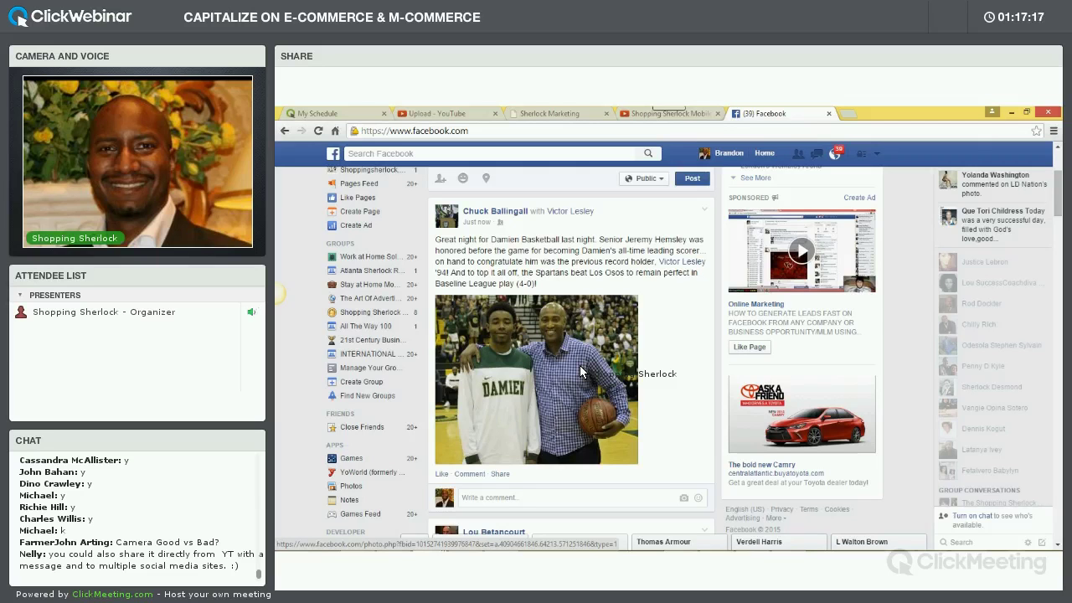
pyautogui.scroll(2, 663, 333)
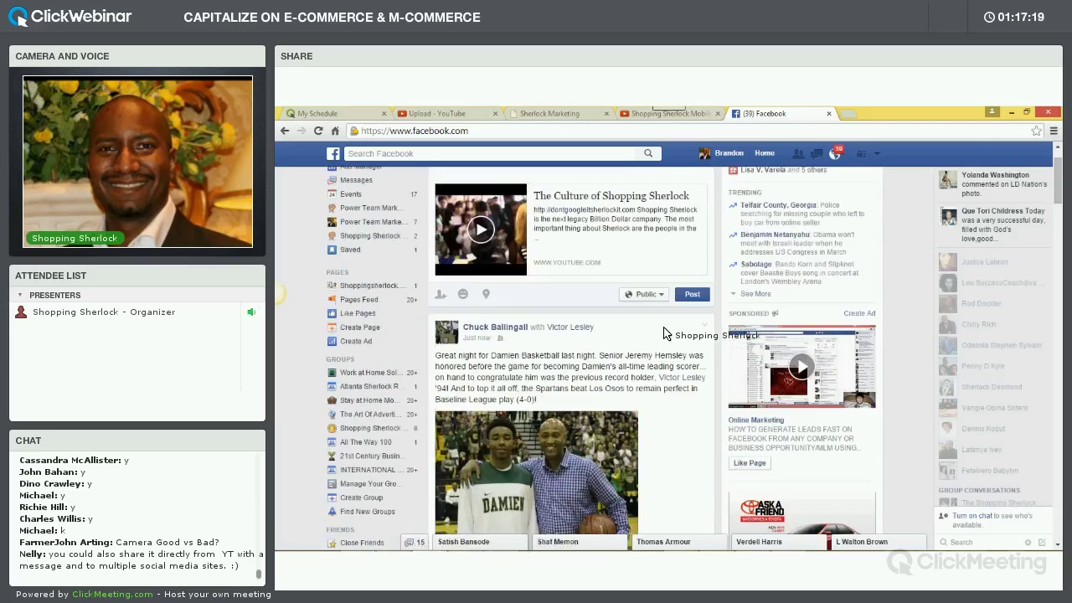
pyautogui.scroll(1, 663, 333)
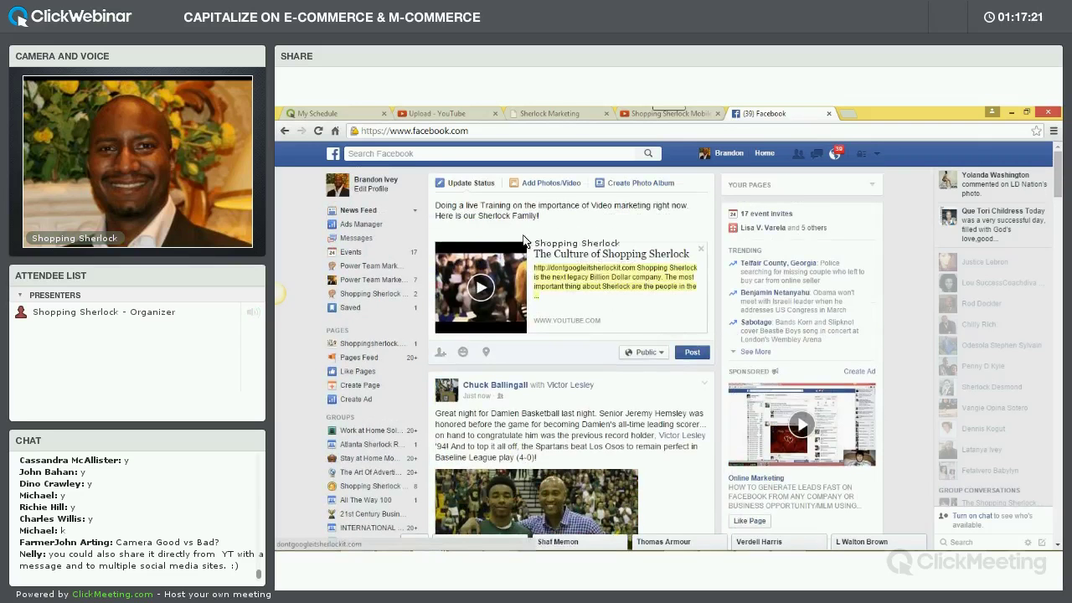
pyautogui.moveTo(537, 213); pyautogui.dragTo(513, 226)
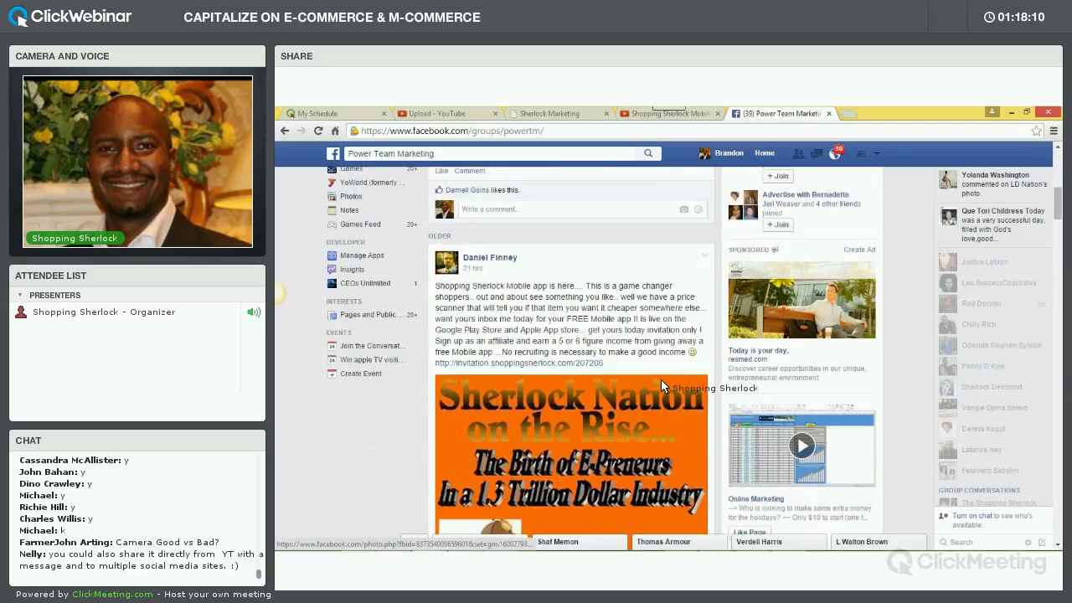
pyautogui.scroll(-10, 662, 385)
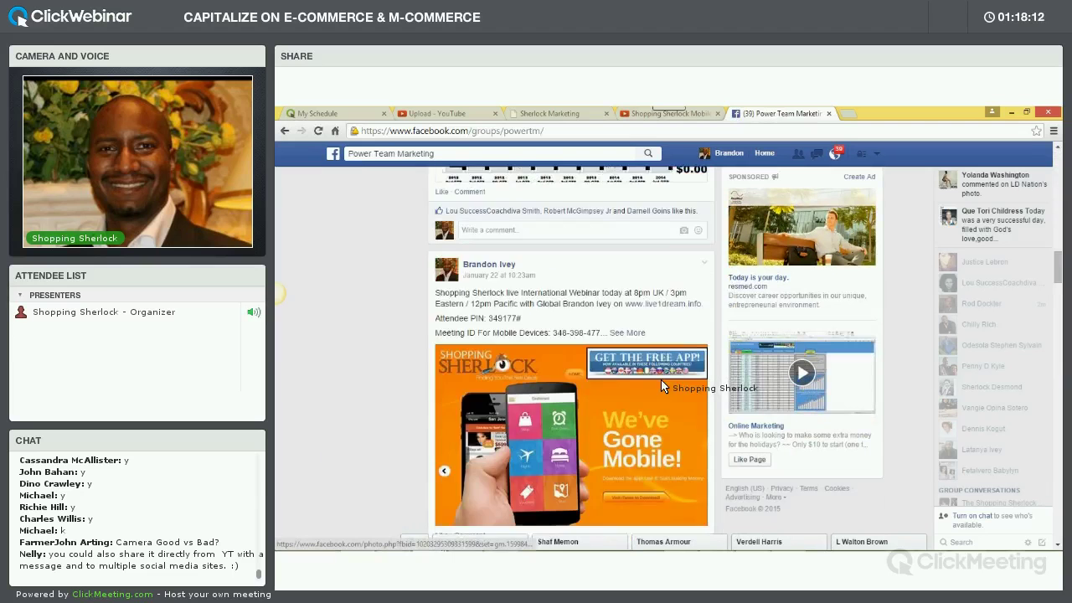
pyautogui.scroll(5, 671, 383)
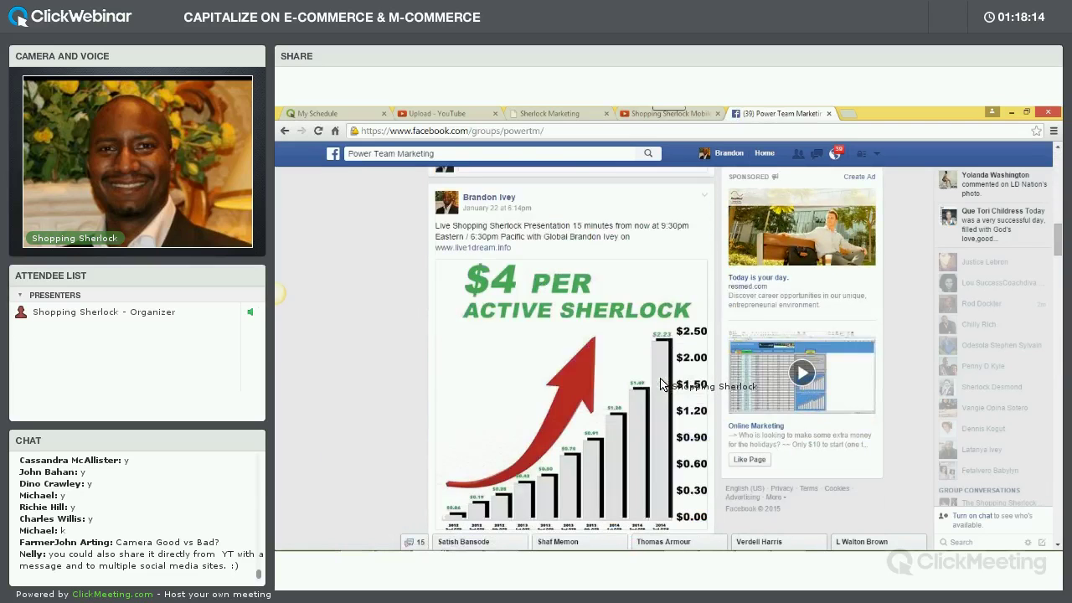
pyautogui.scroll(10, 695, 277)
# Open the post author's profile and scroll down through their timeline
pyautogui.click(721, 159)
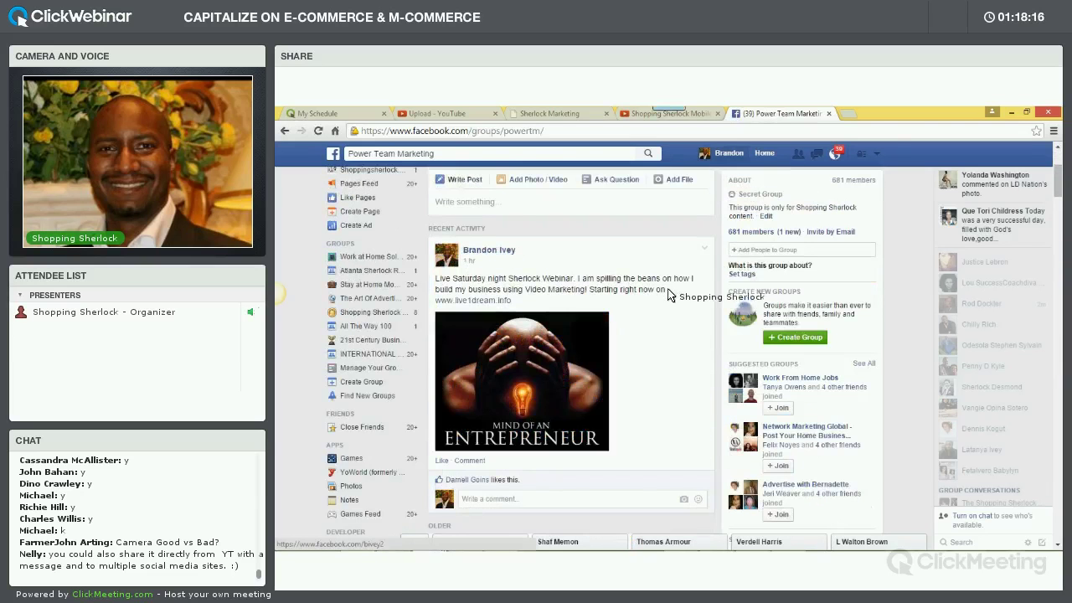
pyautogui.scroll(-8, 662, 390)
pyautogui.scroll(-2, 661, 381)
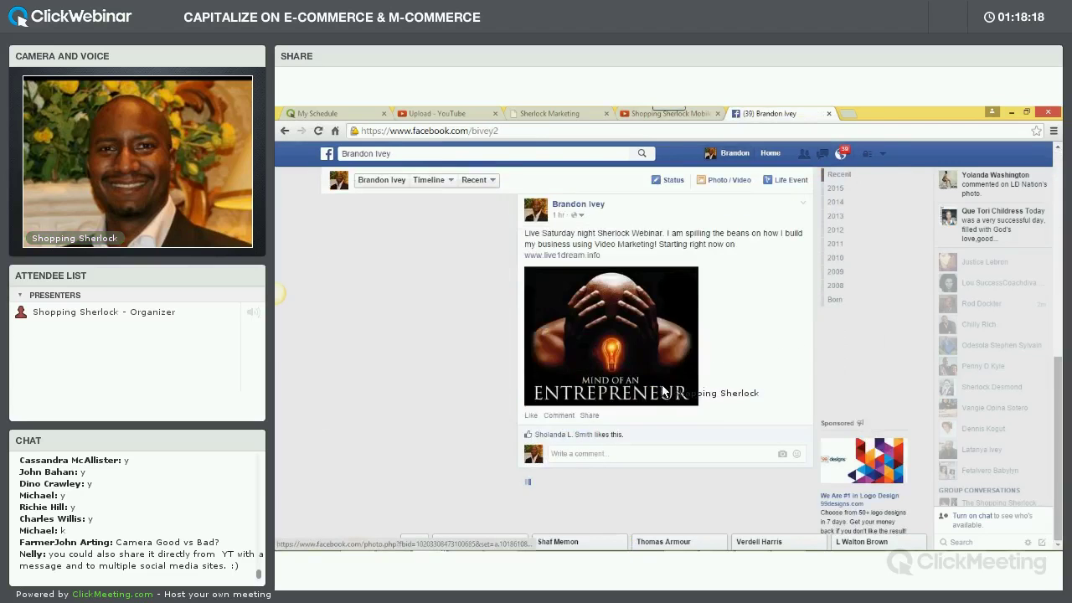
pyautogui.scroll(-5, 662, 370)
pyautogui.scroll(-10, 662, 375)
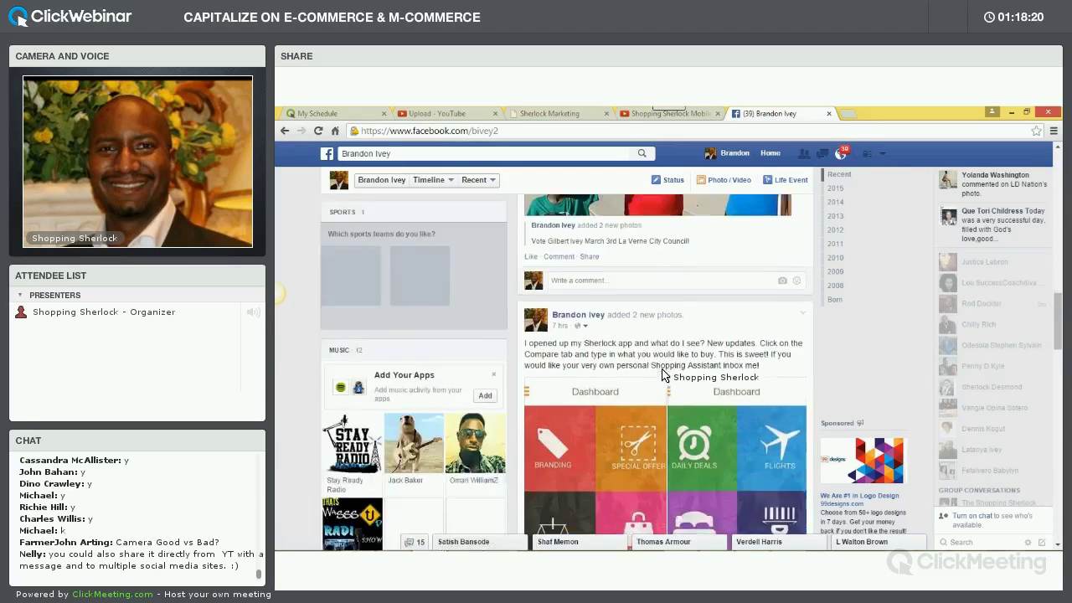
pyautogui.scroll(-10, 662, 373)
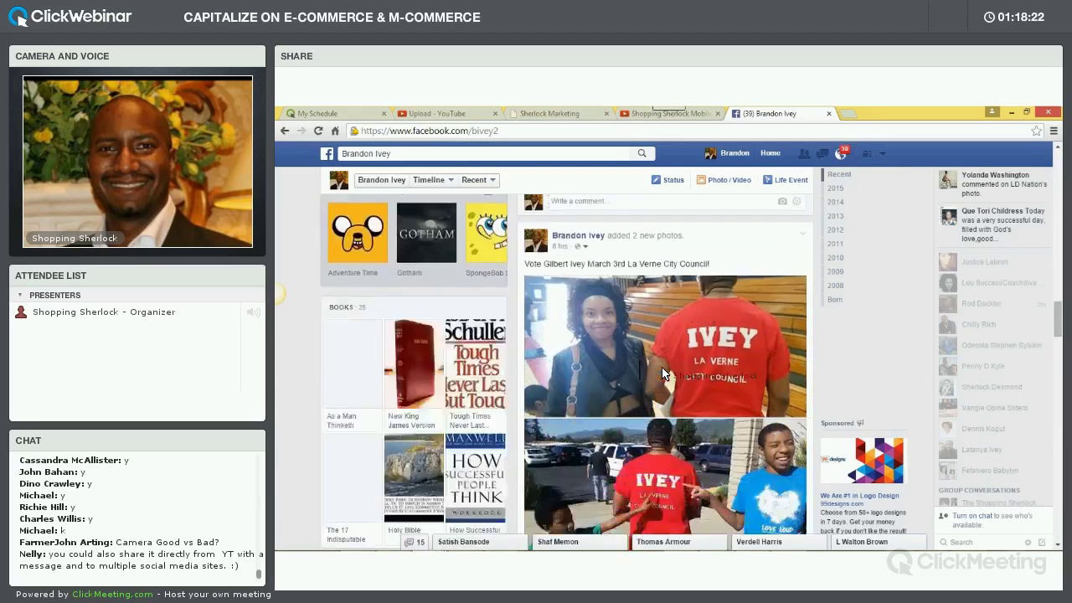
pyautogui.scroll(-10, 662, 372)
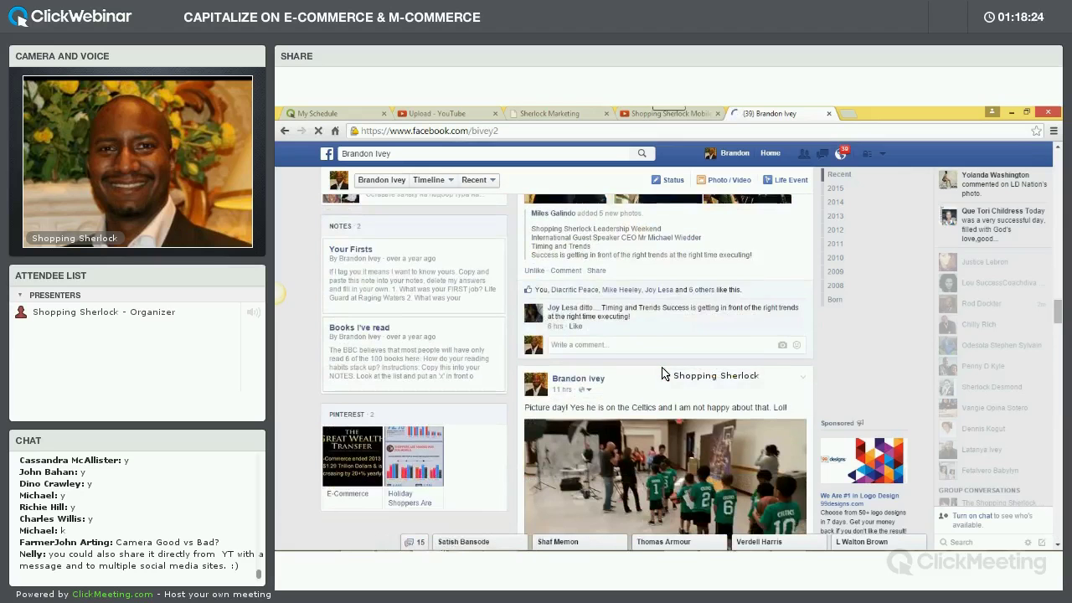
pyautogui.scroll(-3, 661, 372)
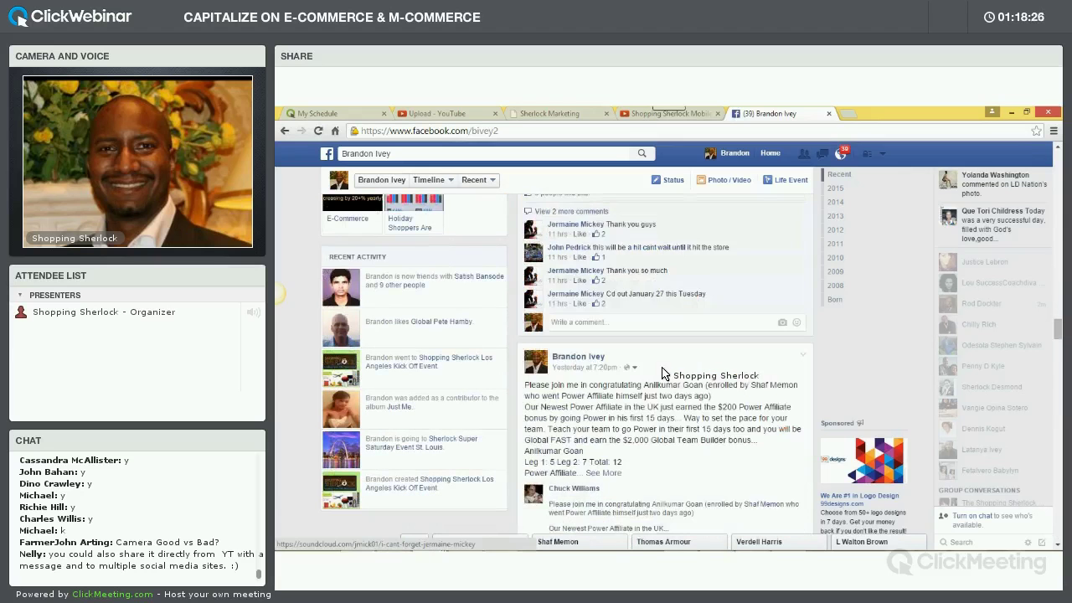
pyautogui.scroll(-3, 662, 373)
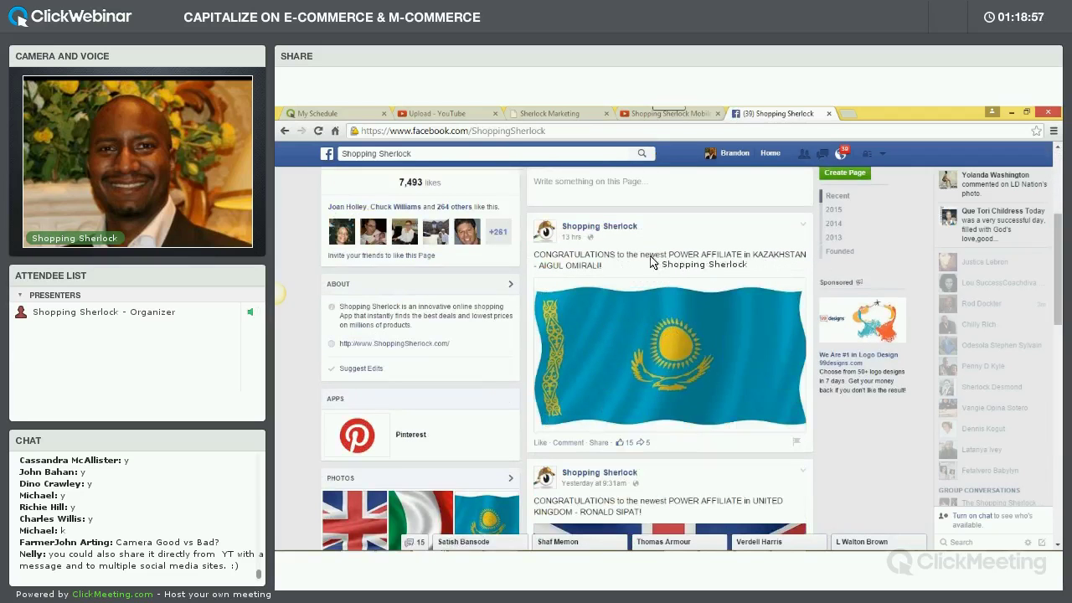
# Copy the Kazakhstan congratulations text, like the flag photo, and share it with that text as the caption
pyautogui.moveTo(605, 266); pyautogui.dragTo(545, 256)
pyautogui.rightClick(550, 261)
pyautogui.click(569, 266)
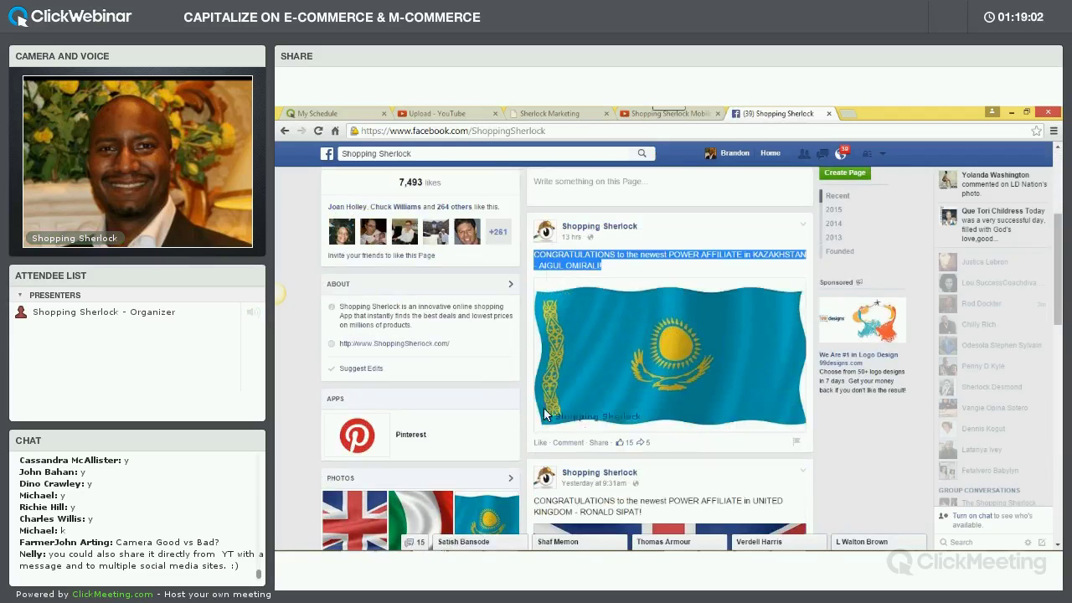
pyautogui.click(602, 442)
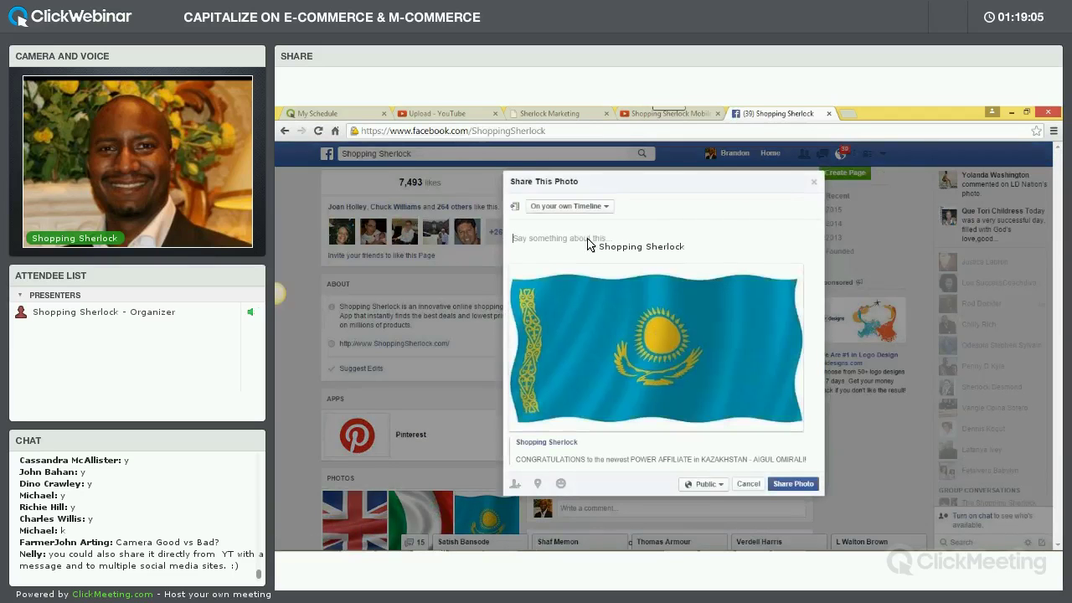
pyautogui.hotkey('ctrl', 'v')
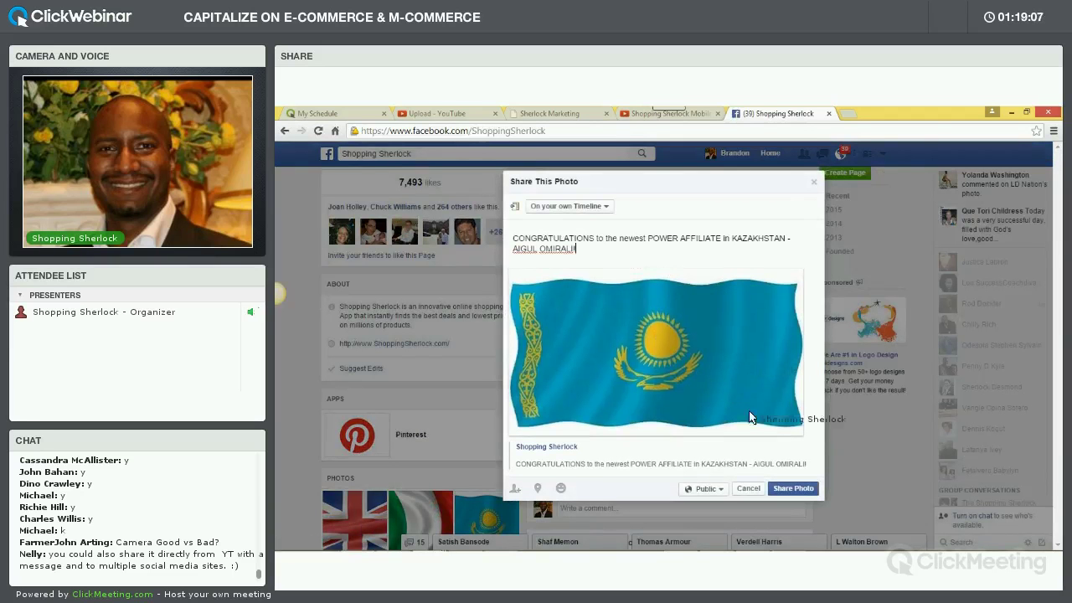
pyautogui.press('Return')
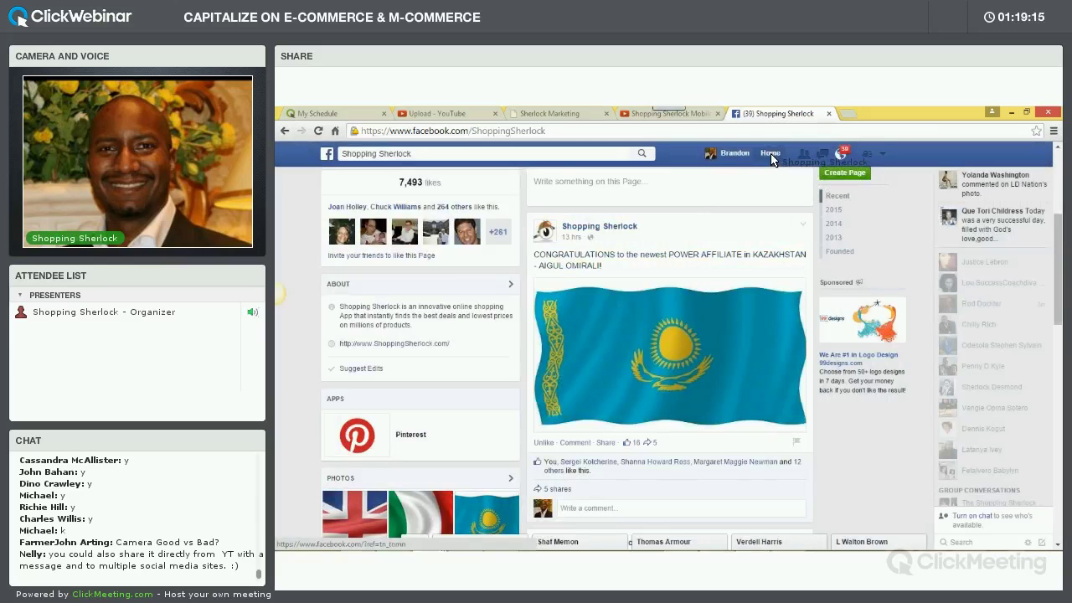
# Check the shared Kazakhstan flag post on your own timeline, then bring up ClickMeeting's sharing panel
pyautogui.click(734, 154)
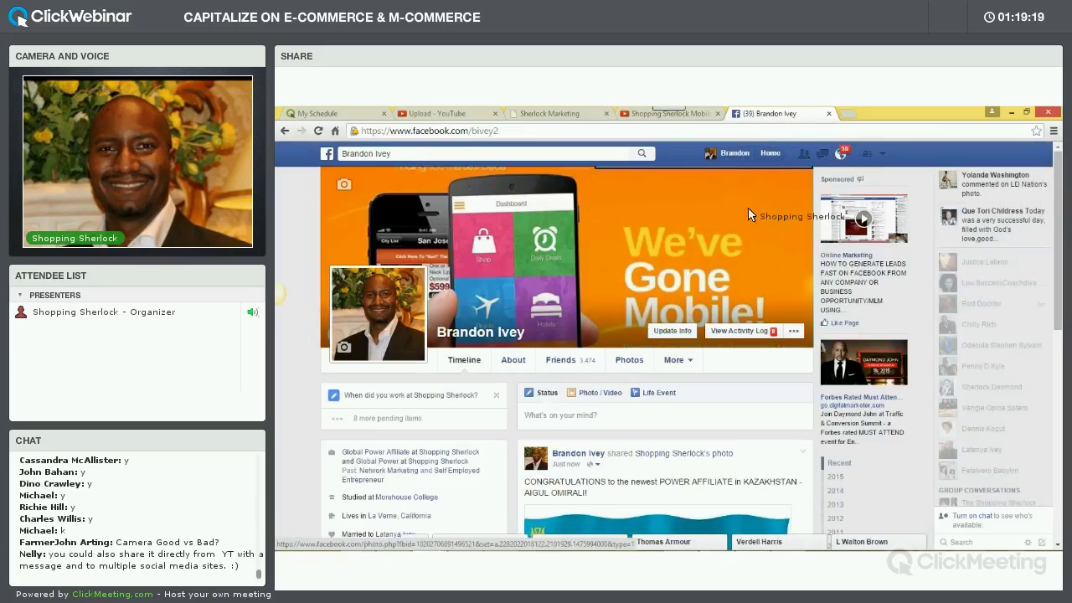
pyautogui.scroll(-3, 713, 233)
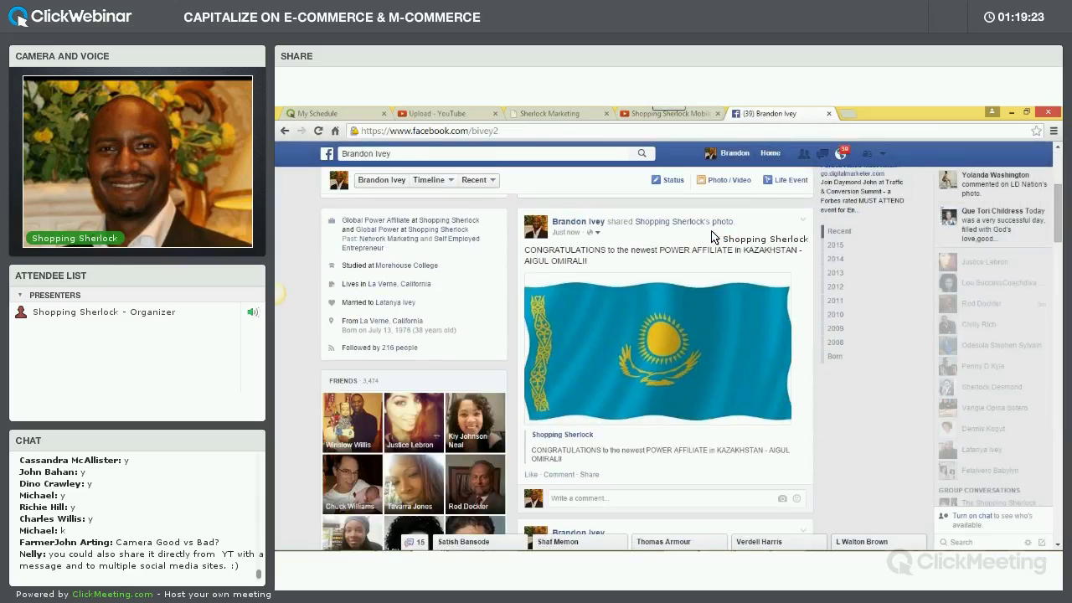
pyautogui.scroll(-2, 711, 231)
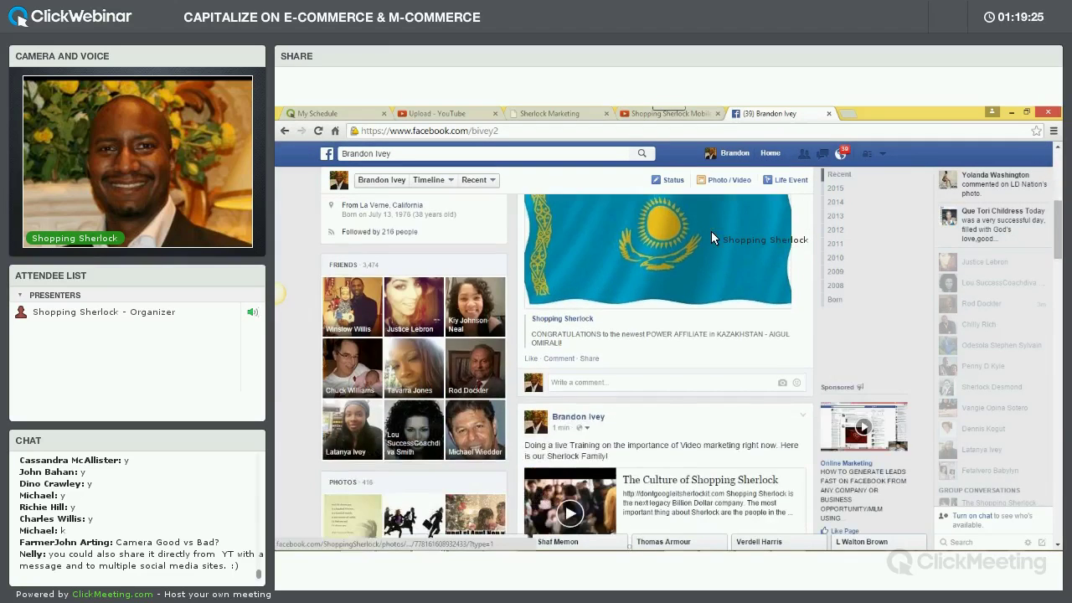
pyautogui.scroll(-2, 711, 231)
pyautogui.scroll(-6, 711, 237)
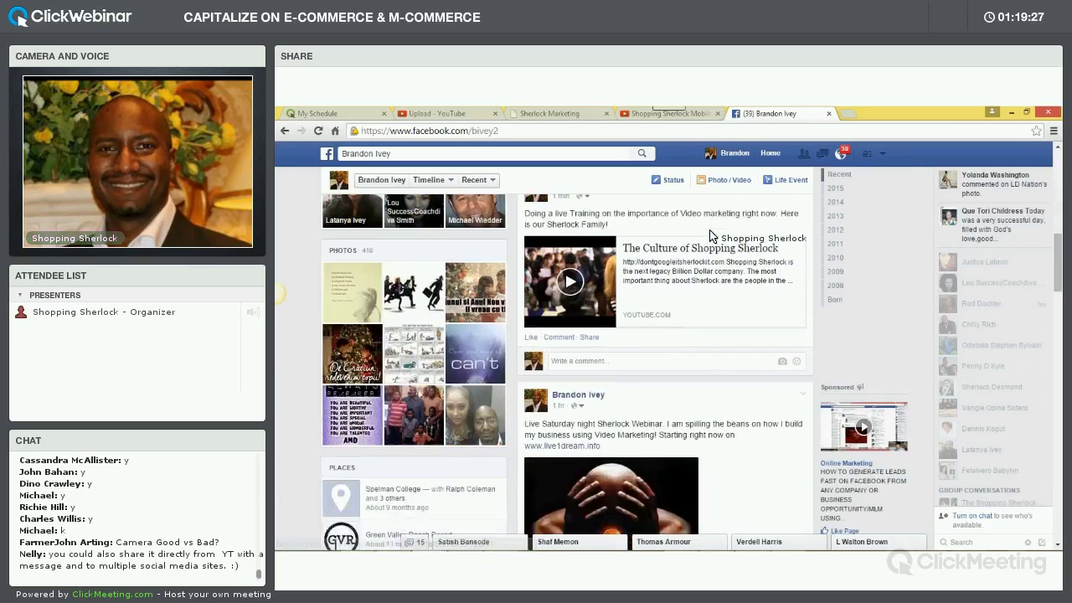
pyautogui.scroll(-2, 708, 235)
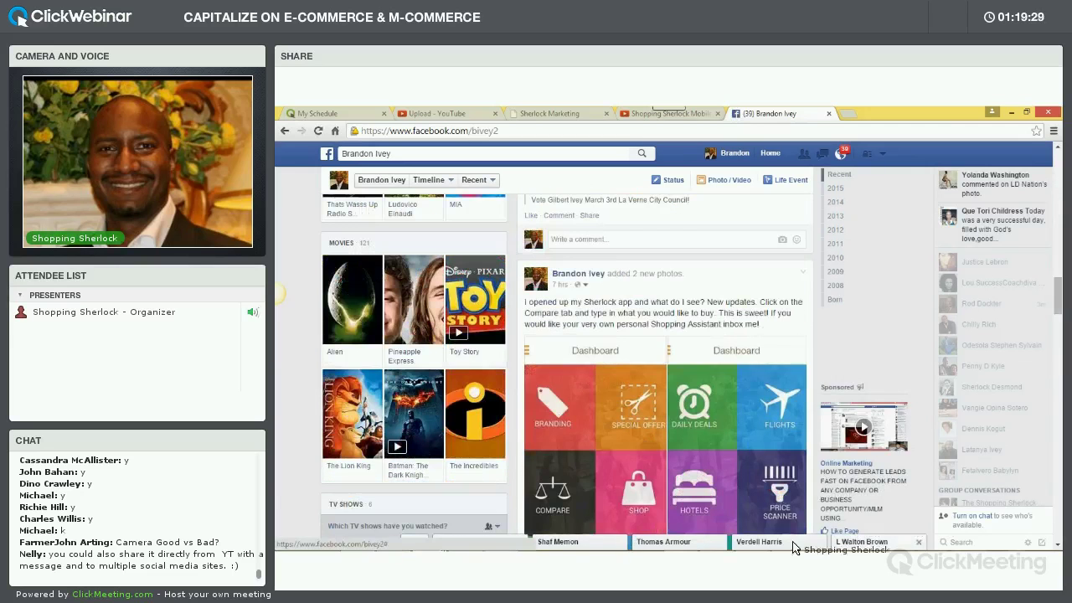
pyautogui.moveTo(811, 554)
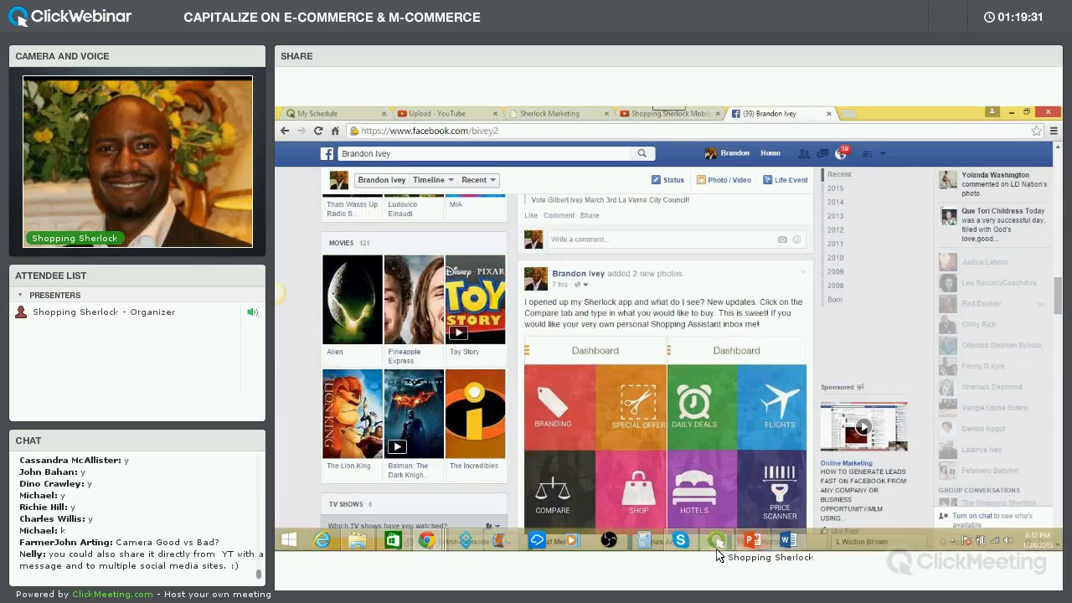
pyautogui.click(729, 514)
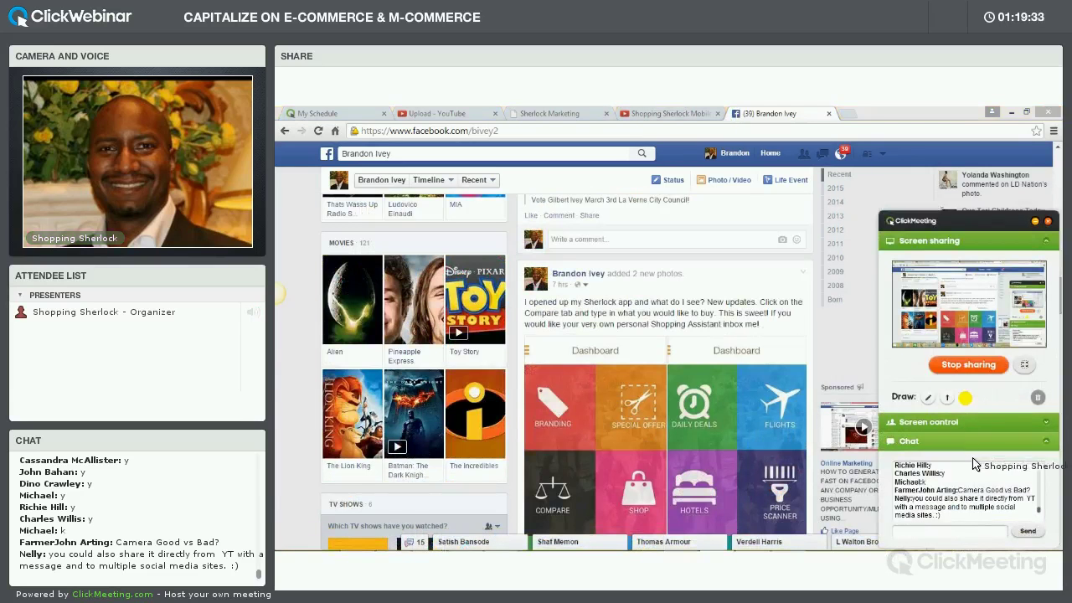
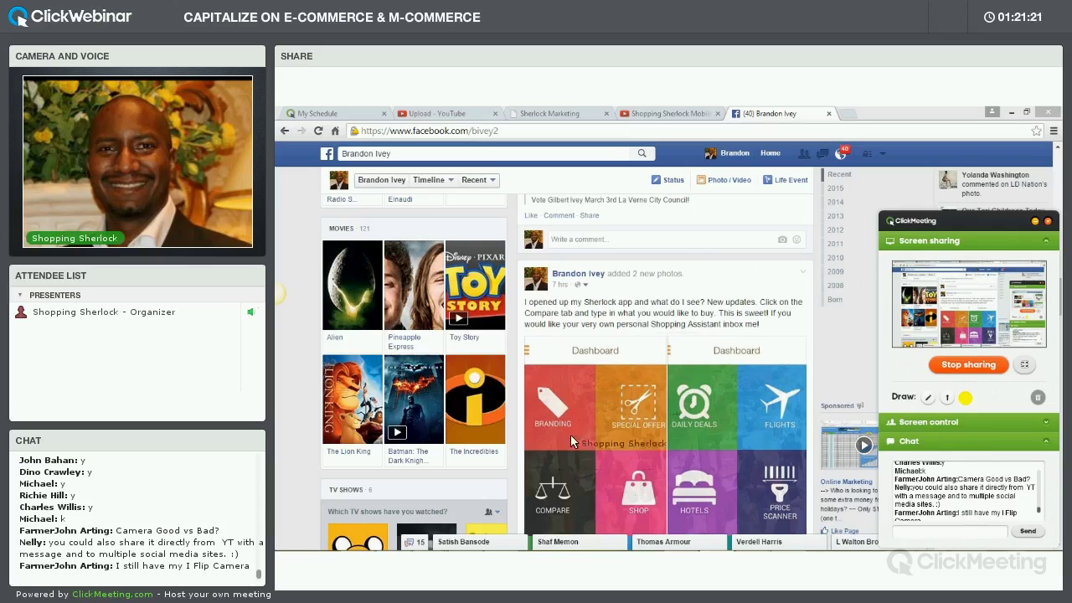
# Open the LinkedIn Connections Excel file from the Documents folder 'The Sherlock'
pyautogui.moveTo(587, 546)
pyautogui.click(357, 540)
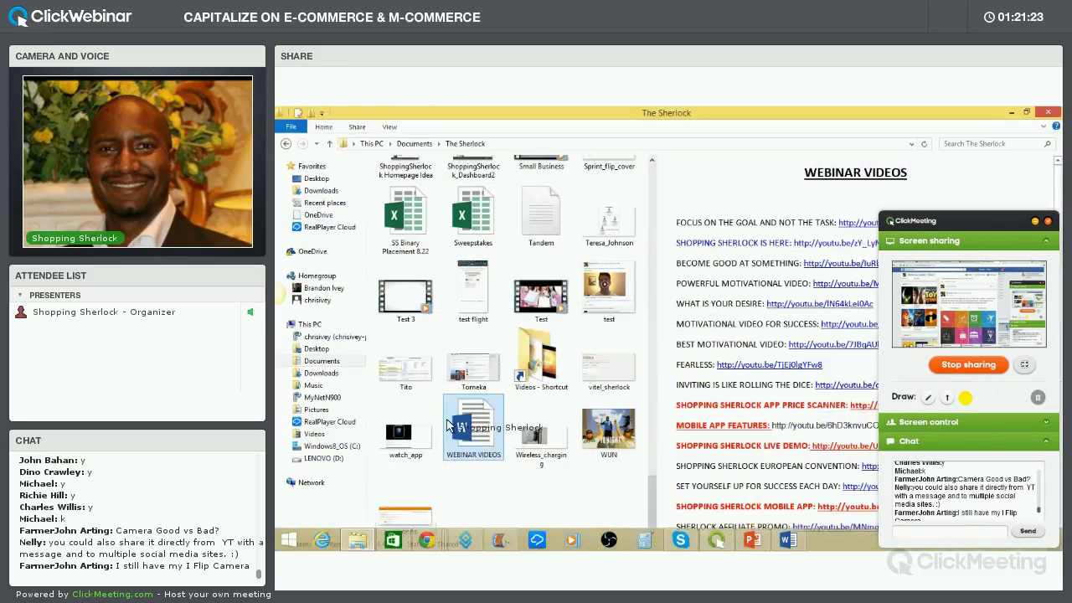
pyautogui.scroll(3, 553, 289)
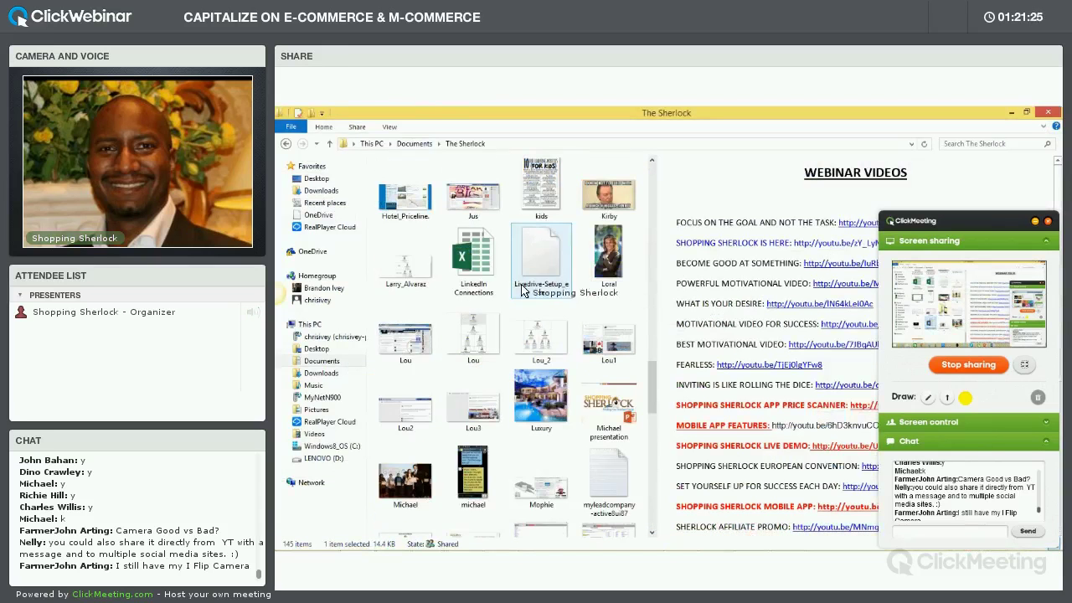
pyautogui.scroll(2, 481, 285)
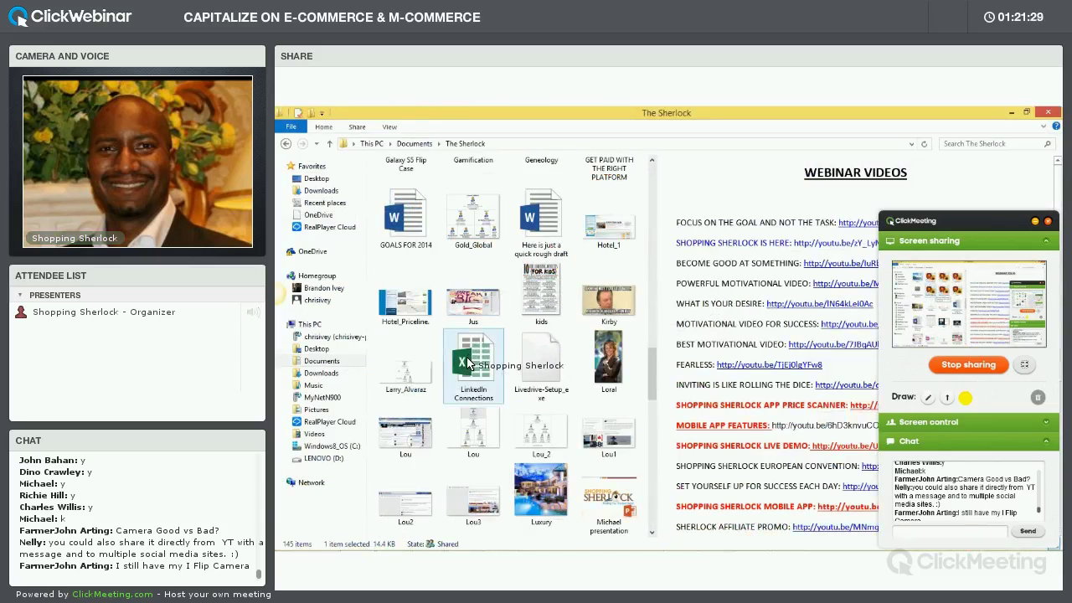
pyautogui.click(469, 362)
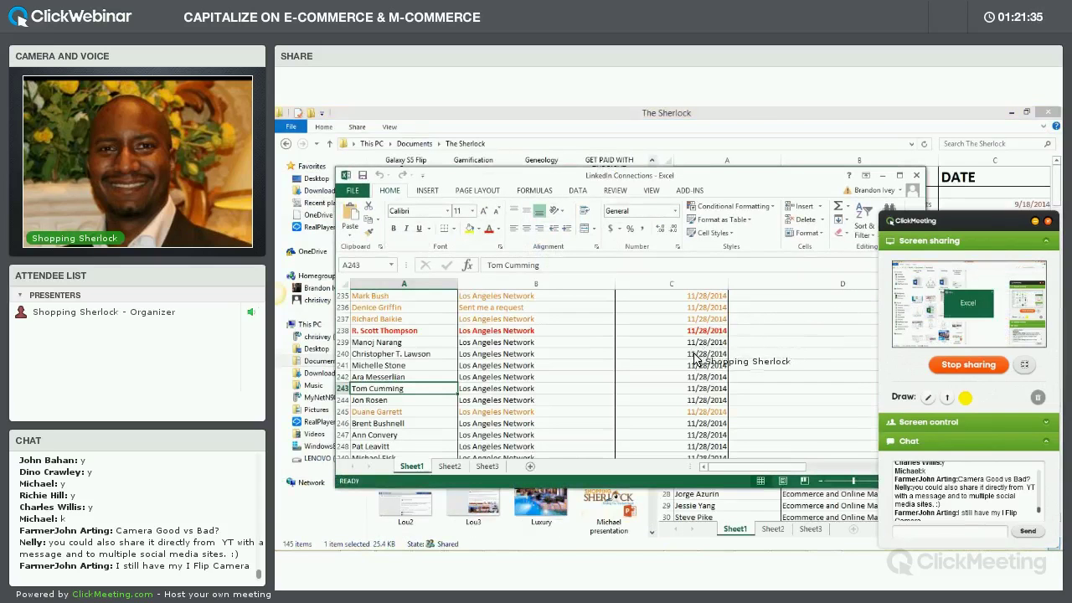
# Maximize the LinkedIn Connections workbook, scroll through its connection rows, then minimize it
pyautogui.scroll(-3, 712, 362)
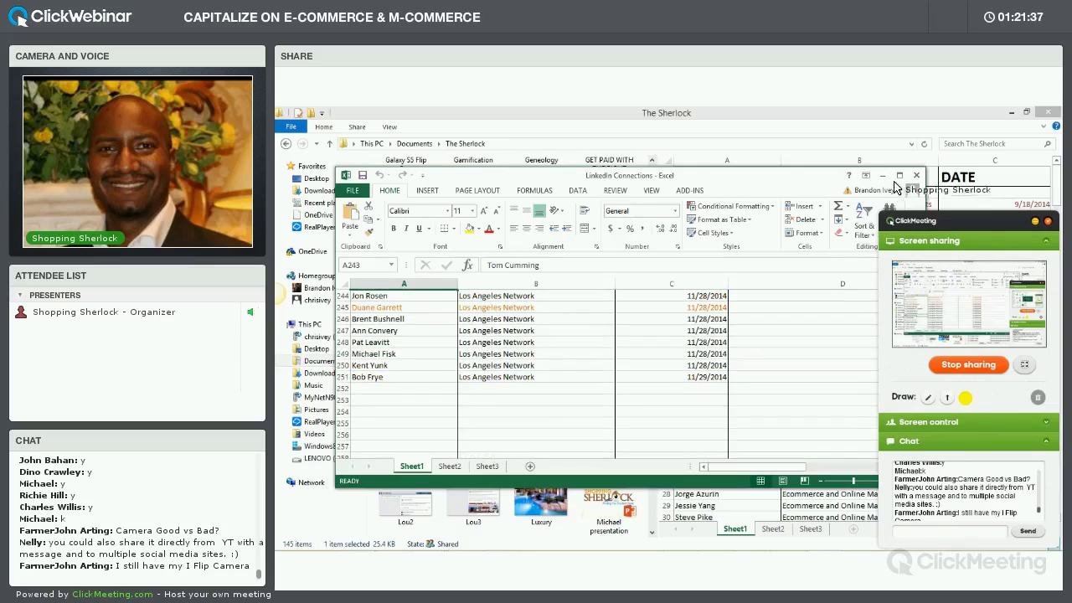
pyautogui.click(899, 176)
pyautogui.scroll(13, 553, 339)
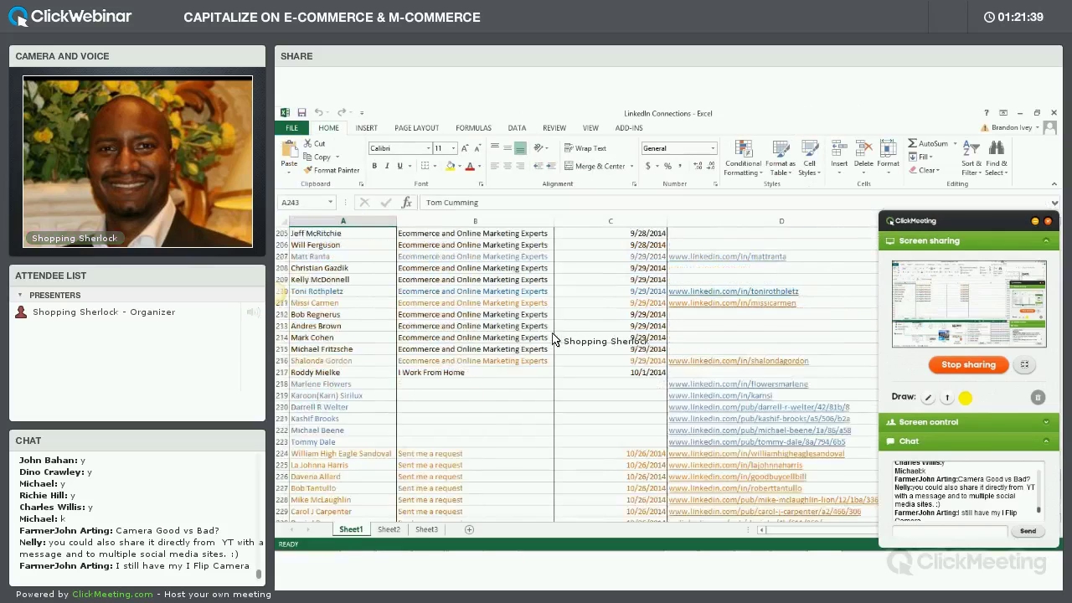
pyautogui.scroll(20, 553, 339)
pyautogui.scroll(20, 567, 357)
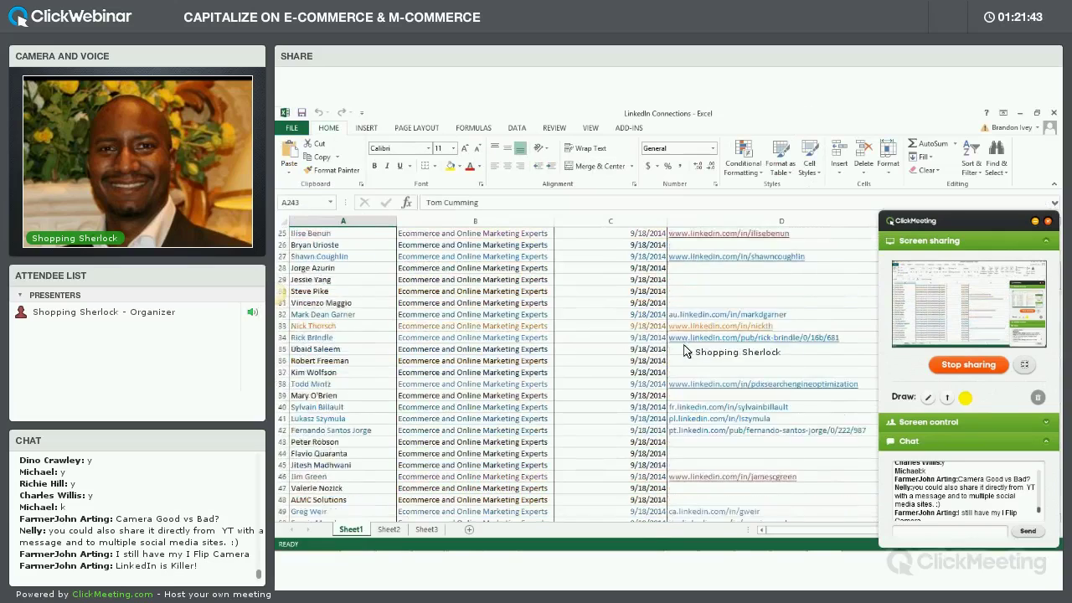
pyautogui.scroll(8, 684, 351)
pyautogui.scroll(-11, 640, 354)
pyautogui.scroll(-18, 640, 354)
pyautogui.scroll(-10, 641, 355)
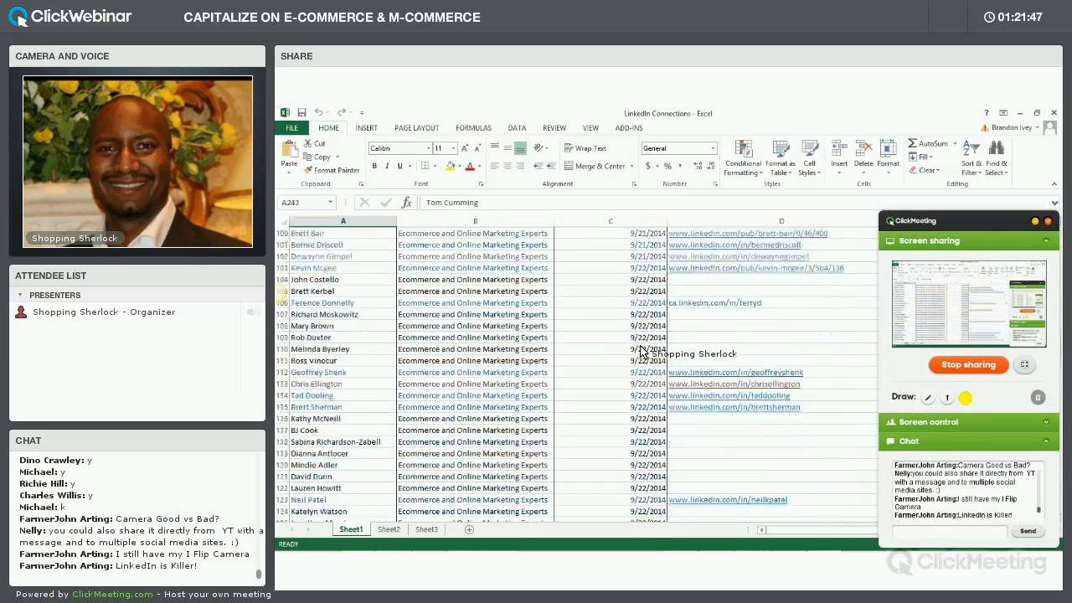
pyautogui.click(1019, 113)
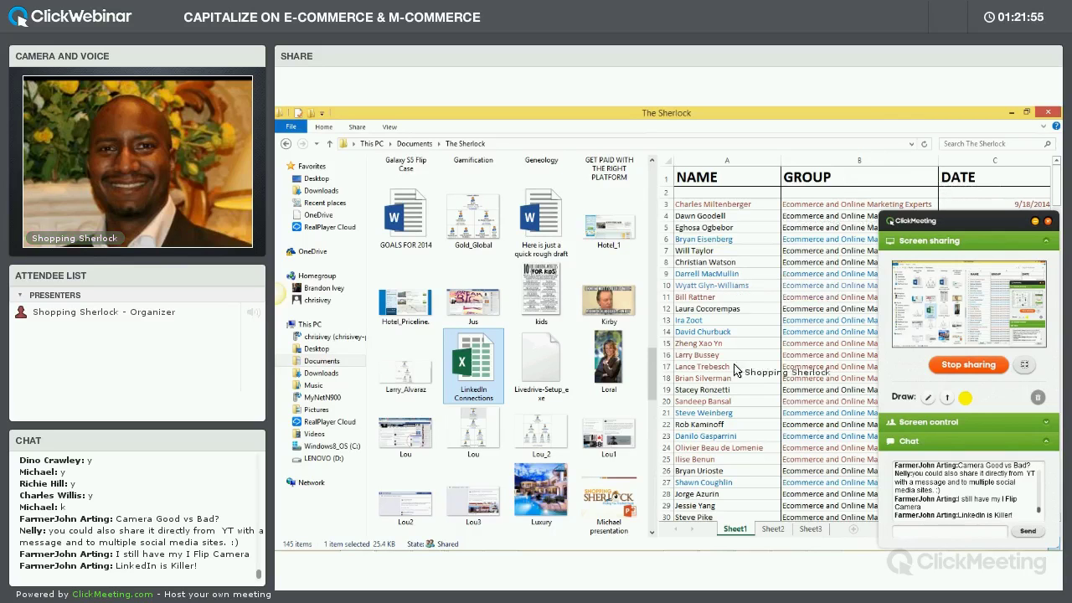
# Bring the browser's Facebook timeline window forward and scroll the ClickMeeting chat panel
pyautogui.moveTo(682, 542)
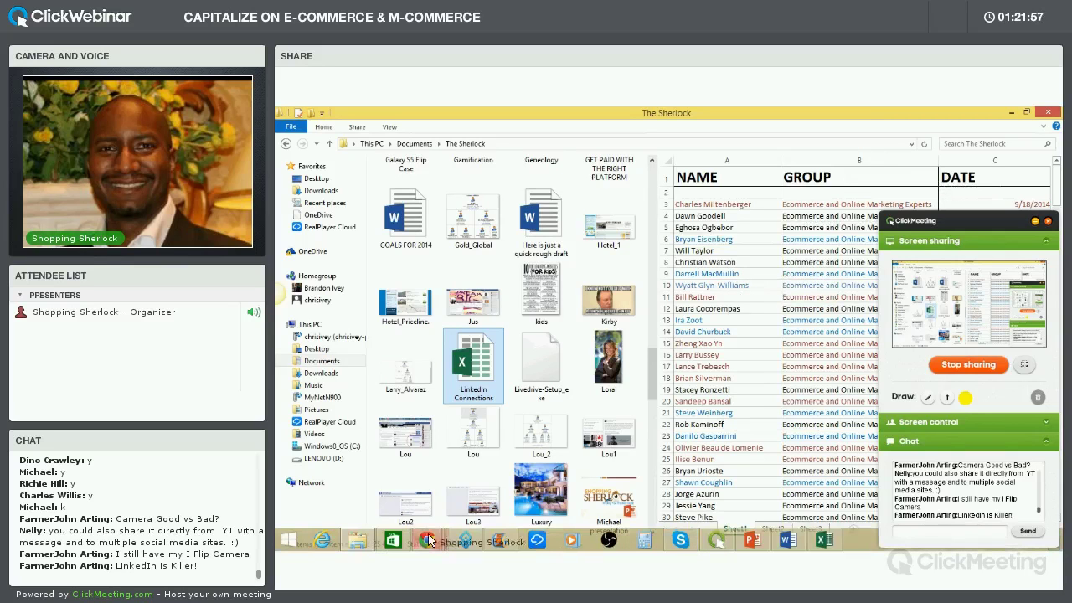
pyautogui.moveTo(427, 541)
pyautogui.click(637, 473)
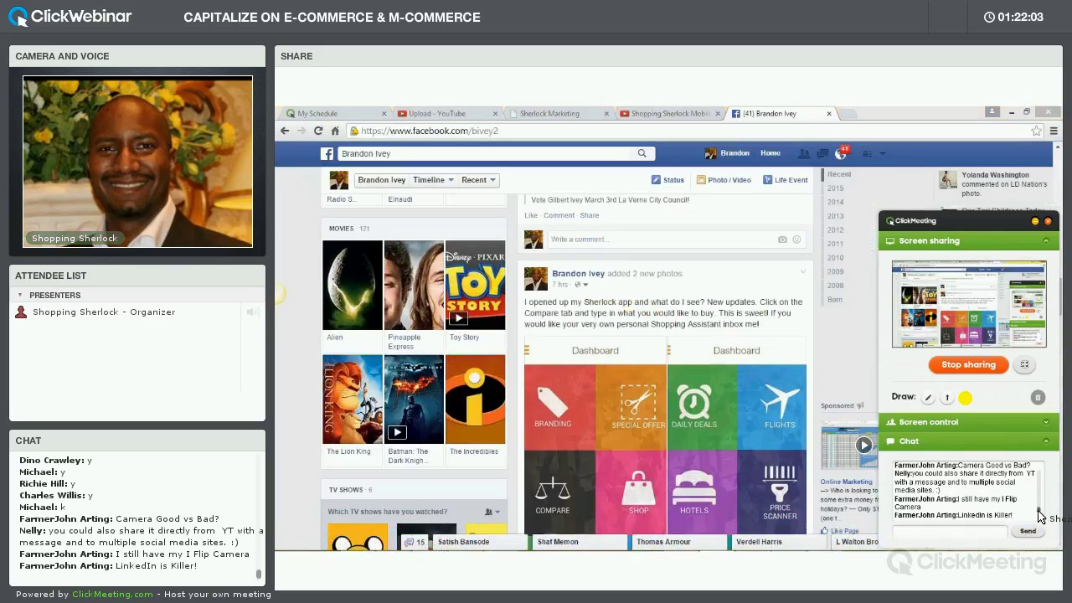
pyautogui.scroll(1, 1038, 515)
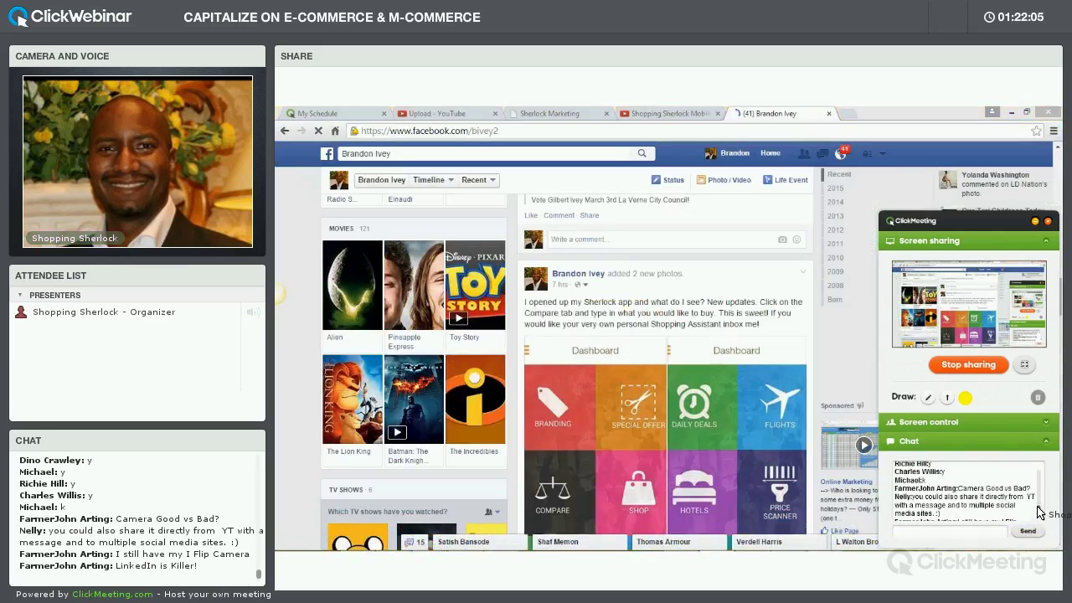
pyautogui.scroll(2, 1039, 515)
pyautogui.scroll(-3, 1036, 508)
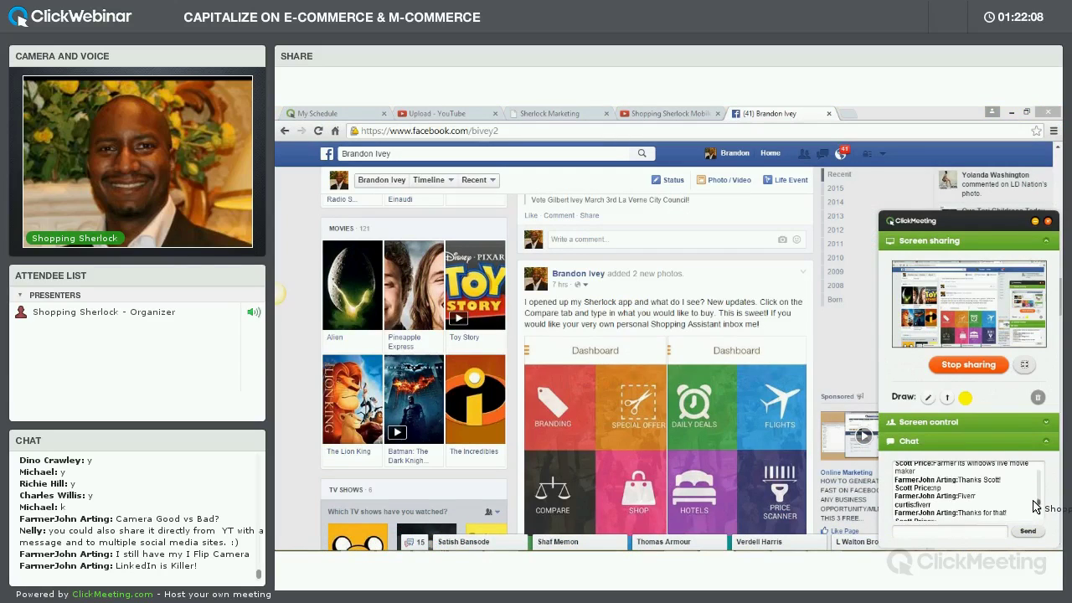
pyautogui.scroll(-5, 1035, 507)
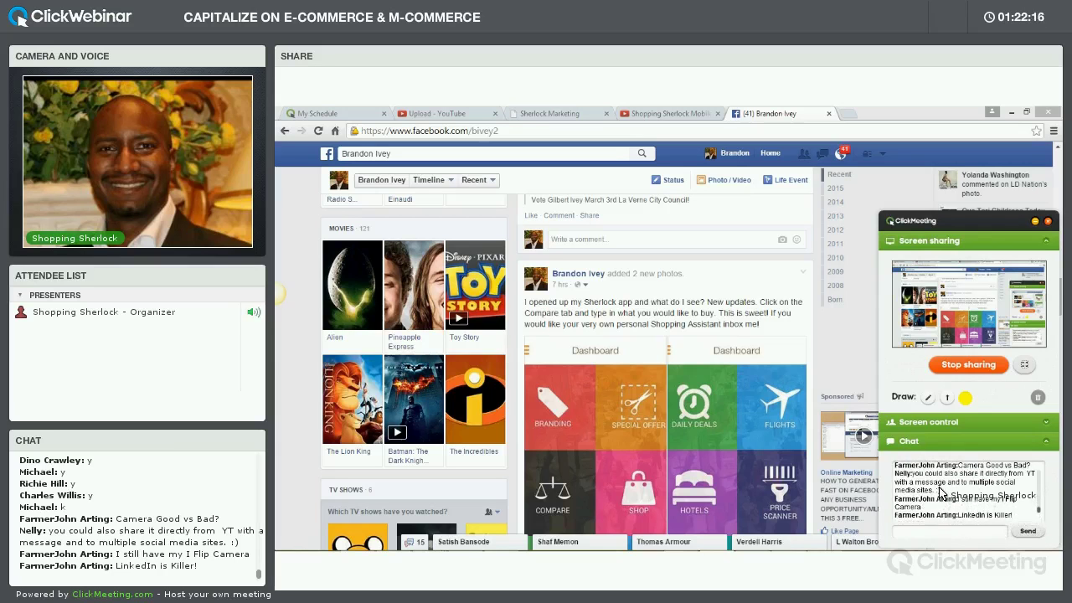
# Close the screen-sharing panel and go from the YouTube upload page to Creator Studio's Video Manager
pyautogui.click(474, 113)
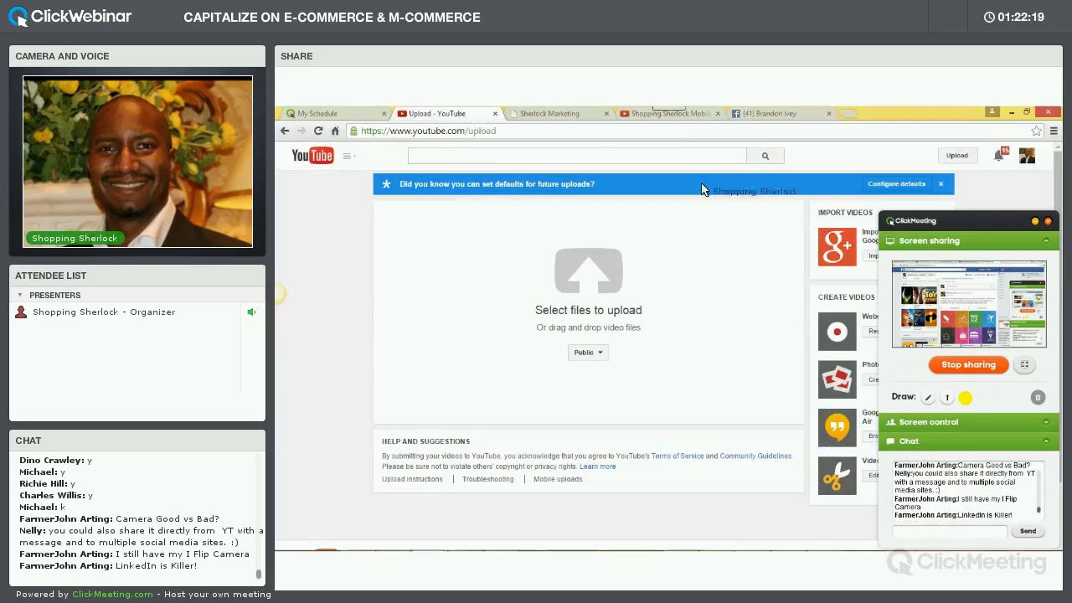
pyautogui.click(1027, 158)
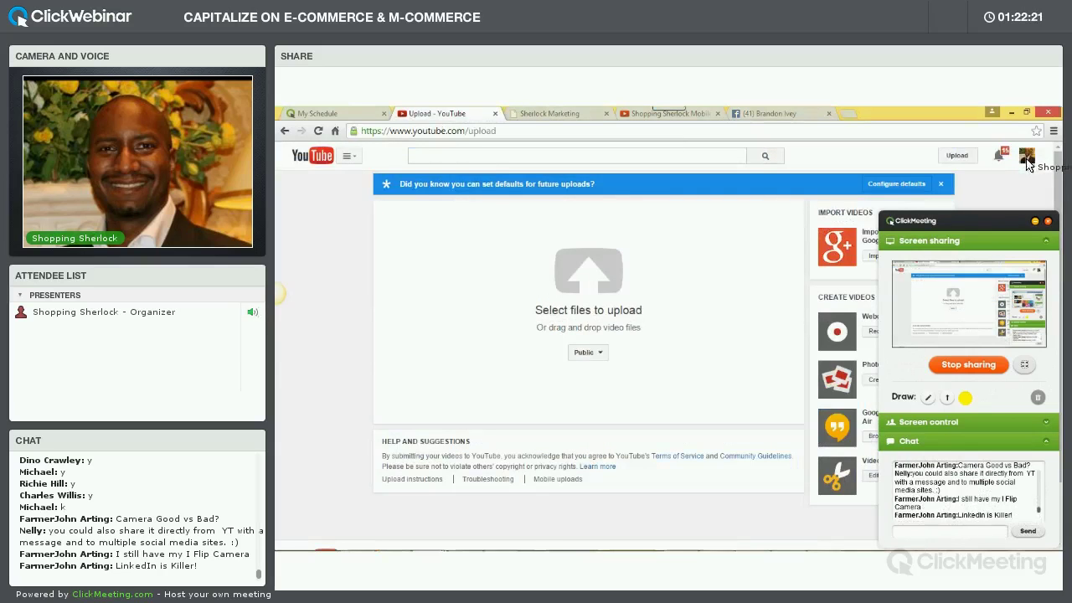
pyautogui.click(1035, 221)
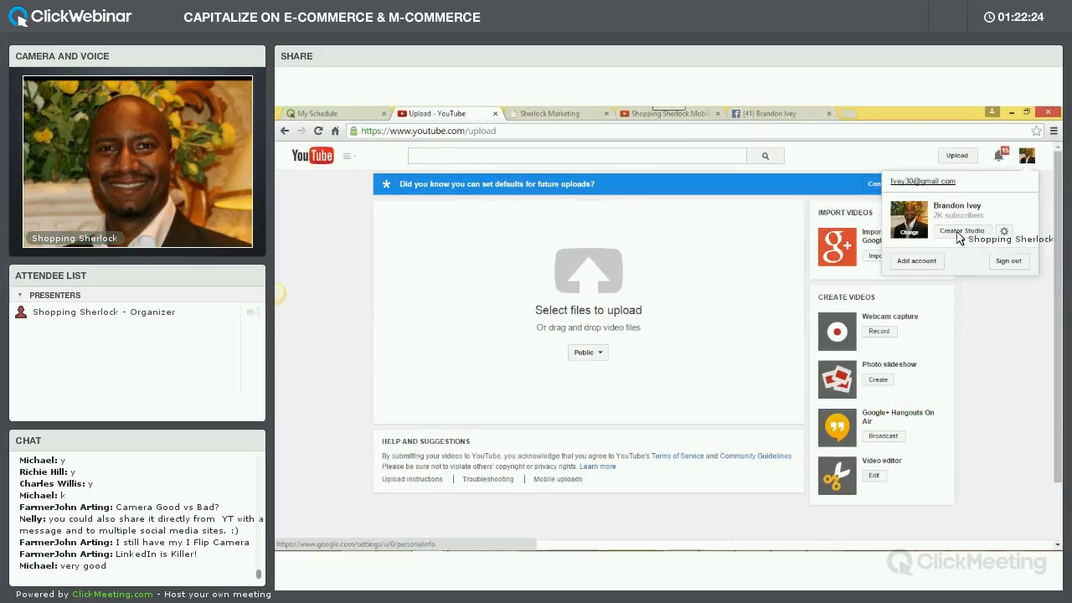
pyautogui.click(962, 232)
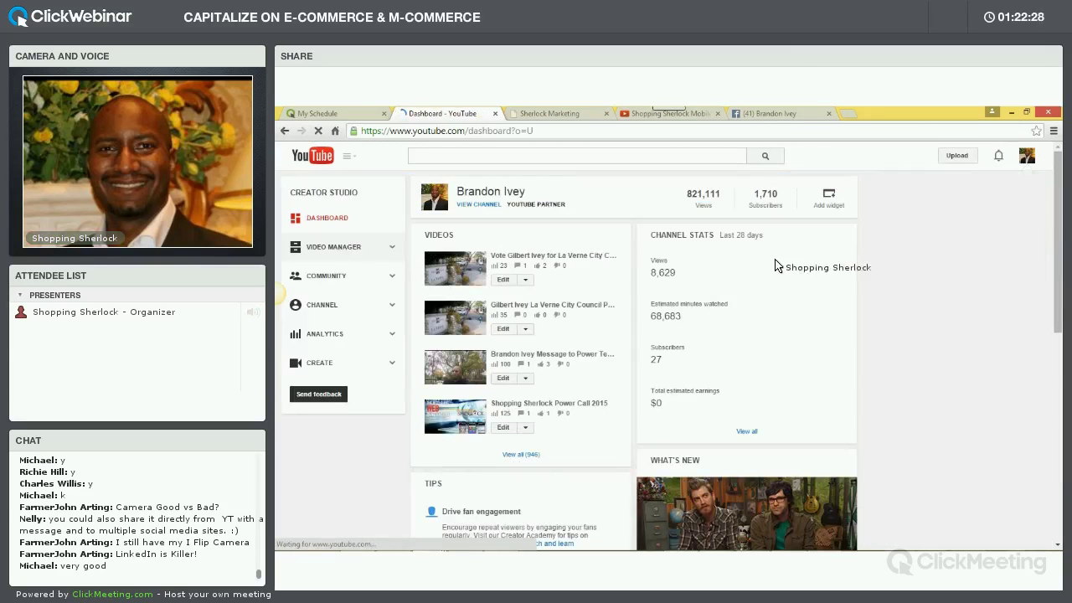
pyautogui.click(352, 249)
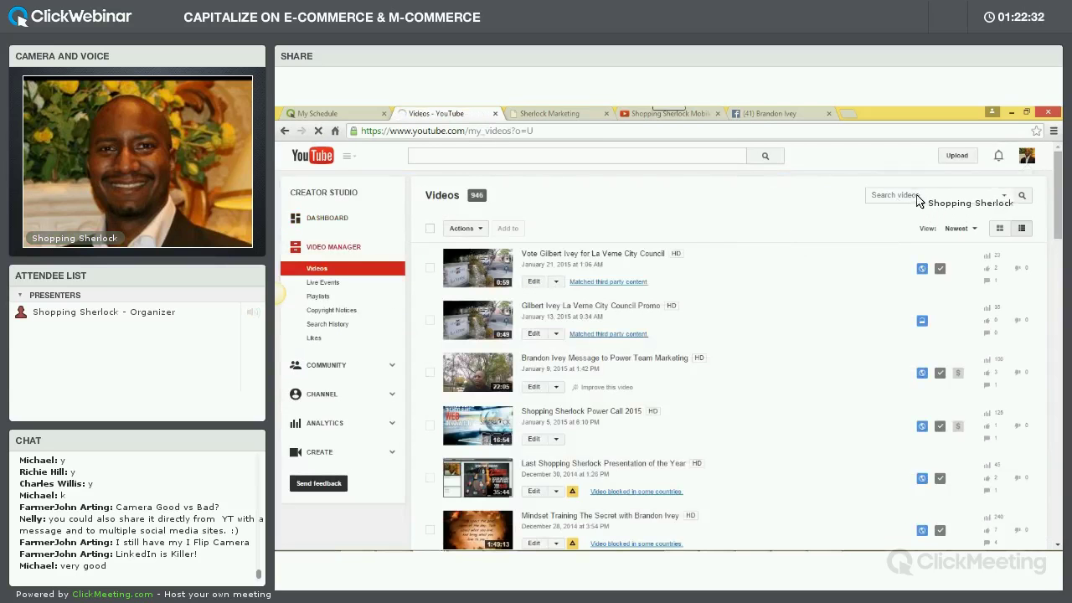
# Search own videos for 'How to make a video' and open Tip# 18 'How To Make An Effective Video'
pyautogui.click(929, 198)
pyautogui.write('H')
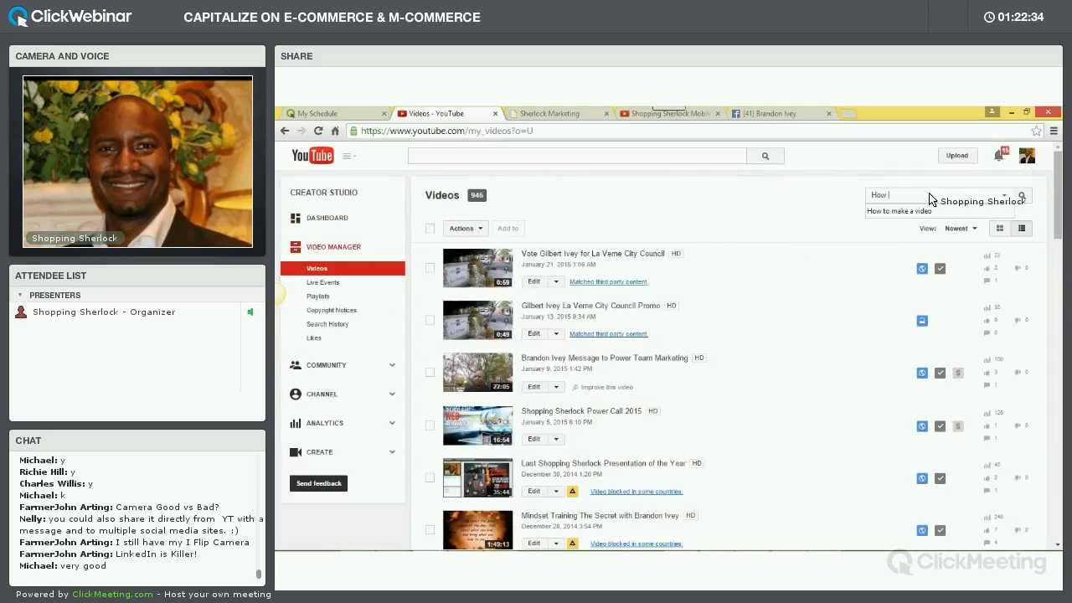
pyautogui.write('ow')
pyautogui.click(913, 211)
pyautogui.click(1023, 203)
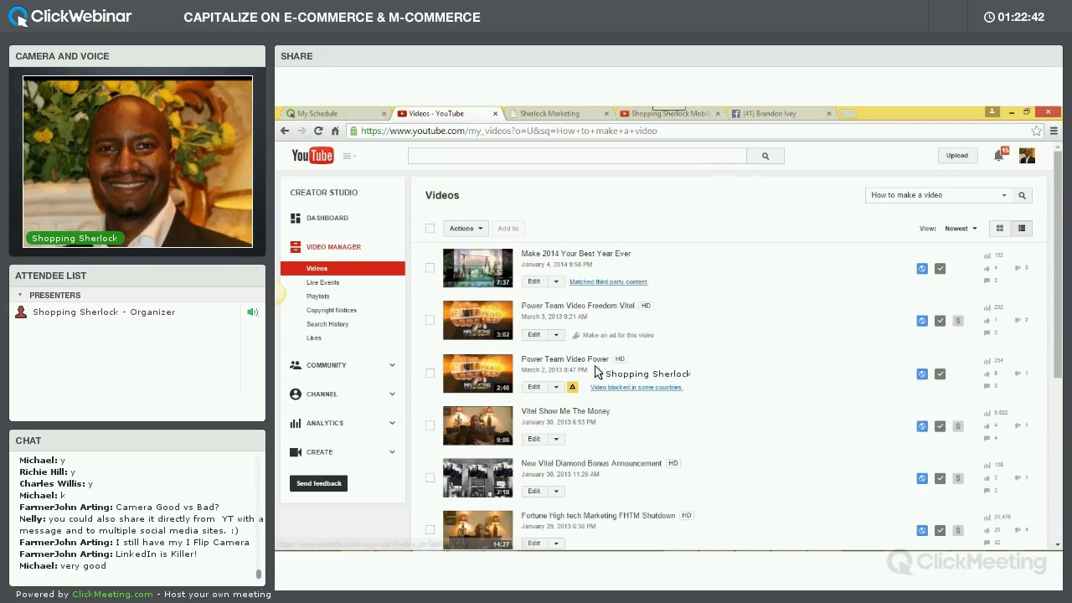
pyautogui.scroll(-3, 626, 428)
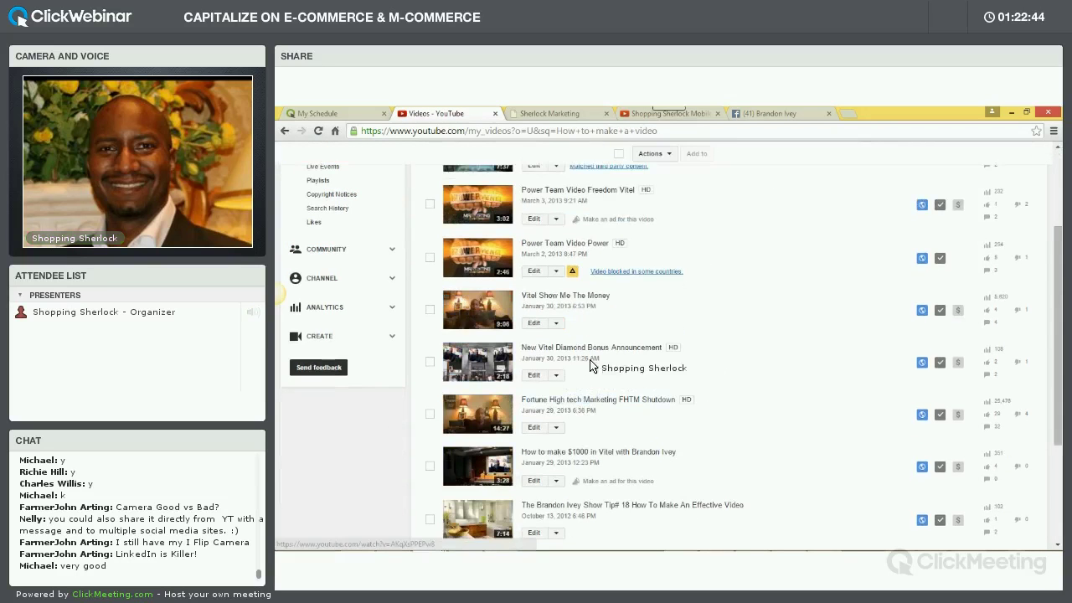
pyautogui.scroll(-3, 623, 418)
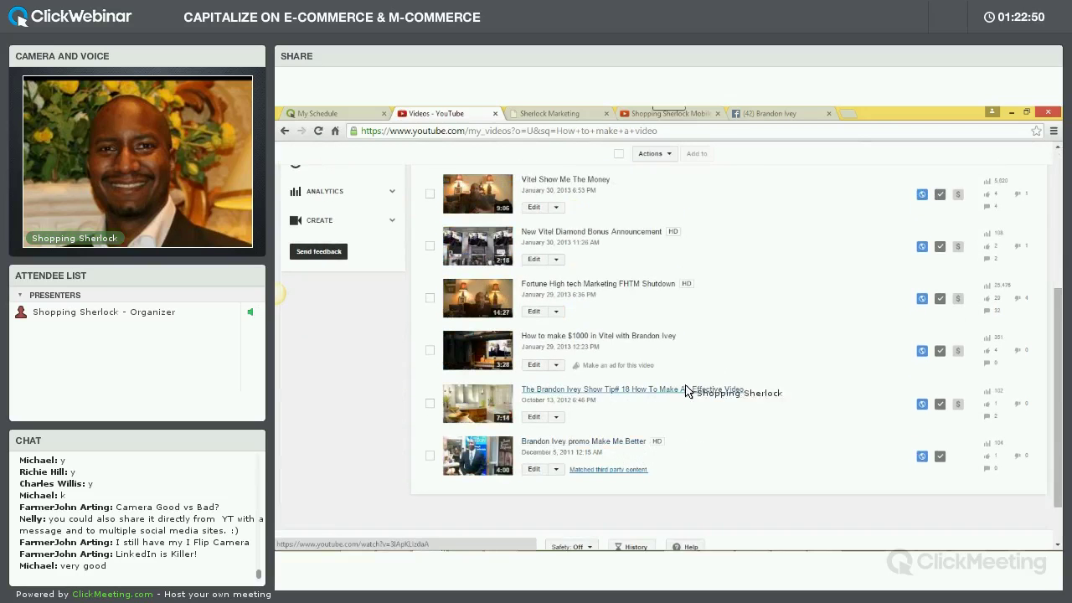
pyautogui.click(613, 390)
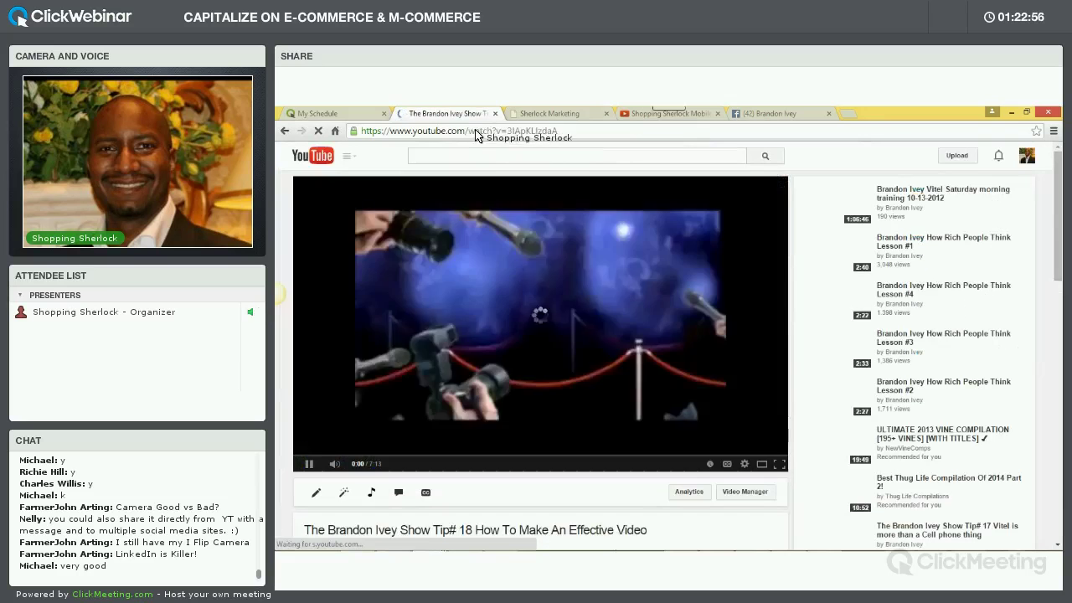
# Copy the Tip# 18 video's web address and pause the playback
pyautogui.click(476, 131)
pyautogui.rightClick(475, 131)
pyautogui.click(494, 155)
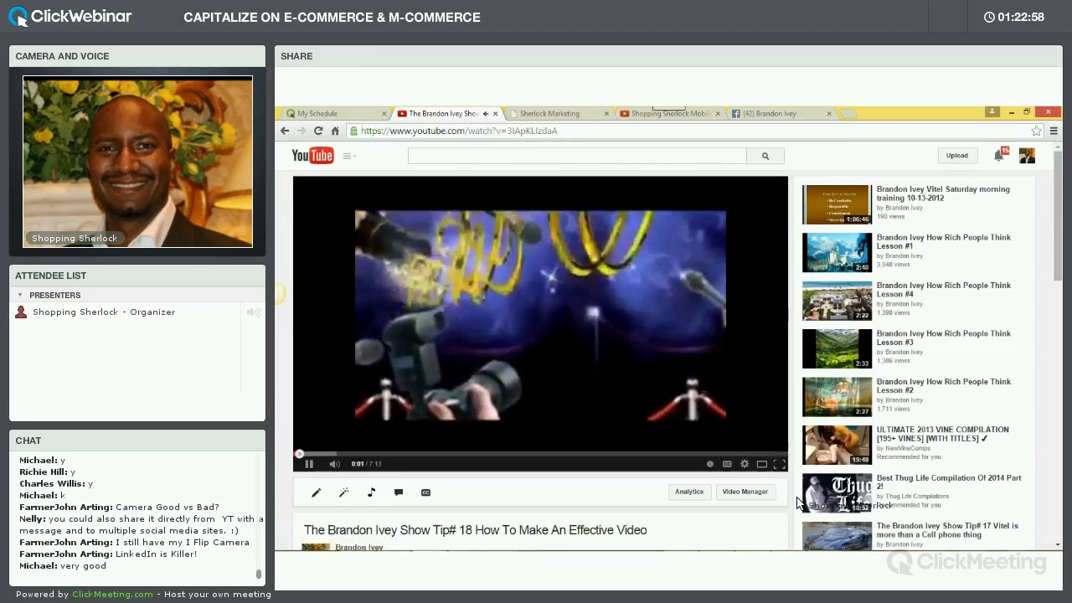
pyautogui.click(687, 377)
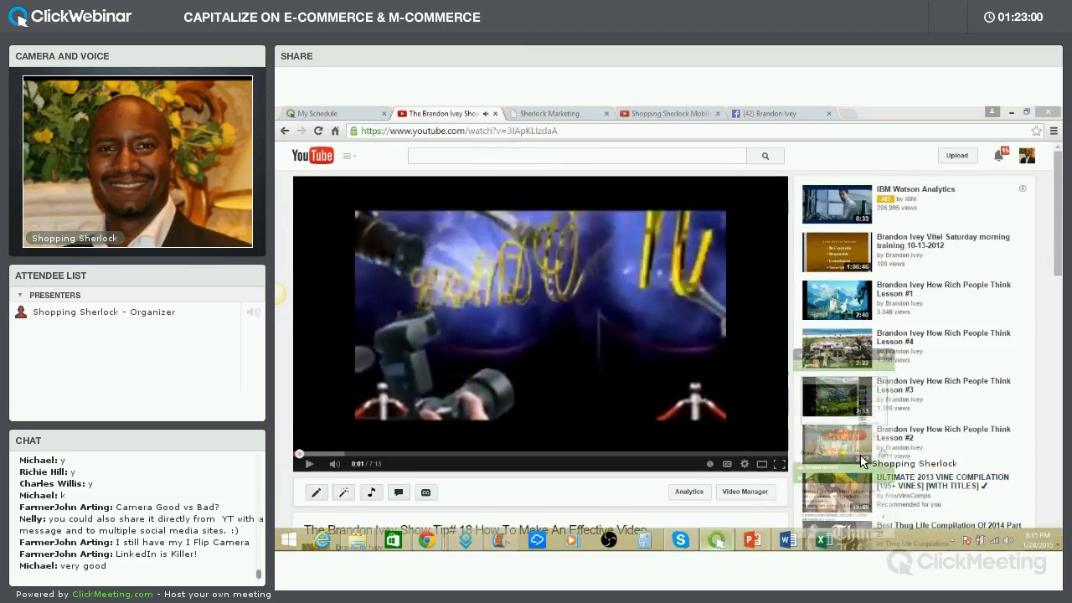
# Paste the video link into the webinar chat, send it, and hide the webinar panel
pyautogui.click(867, 547)
pyautogui.click(928, 534)
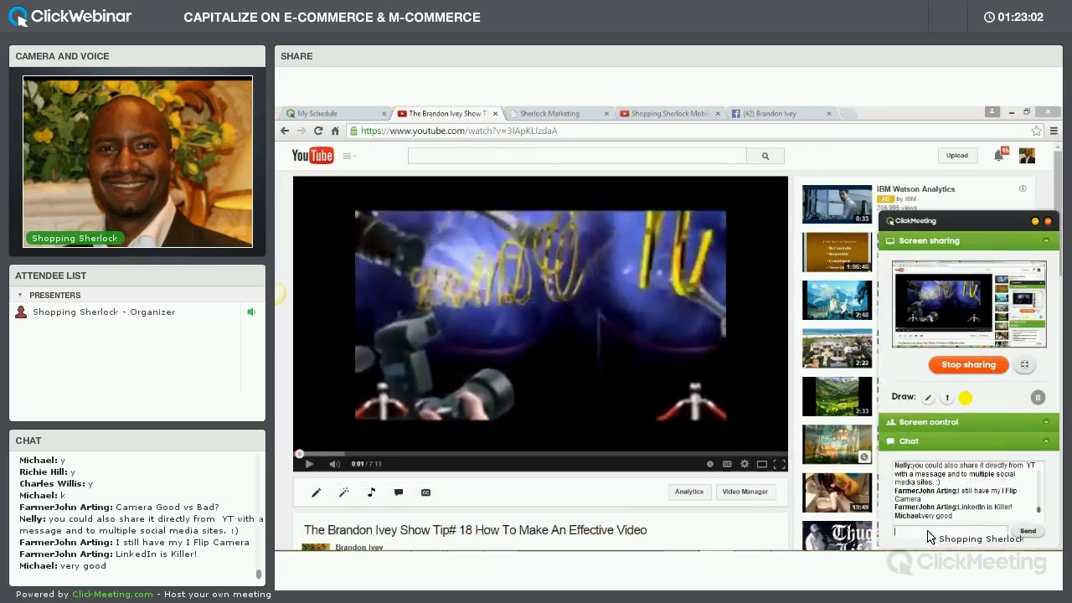
pyautogui.hotkey('ctrl', 'v')
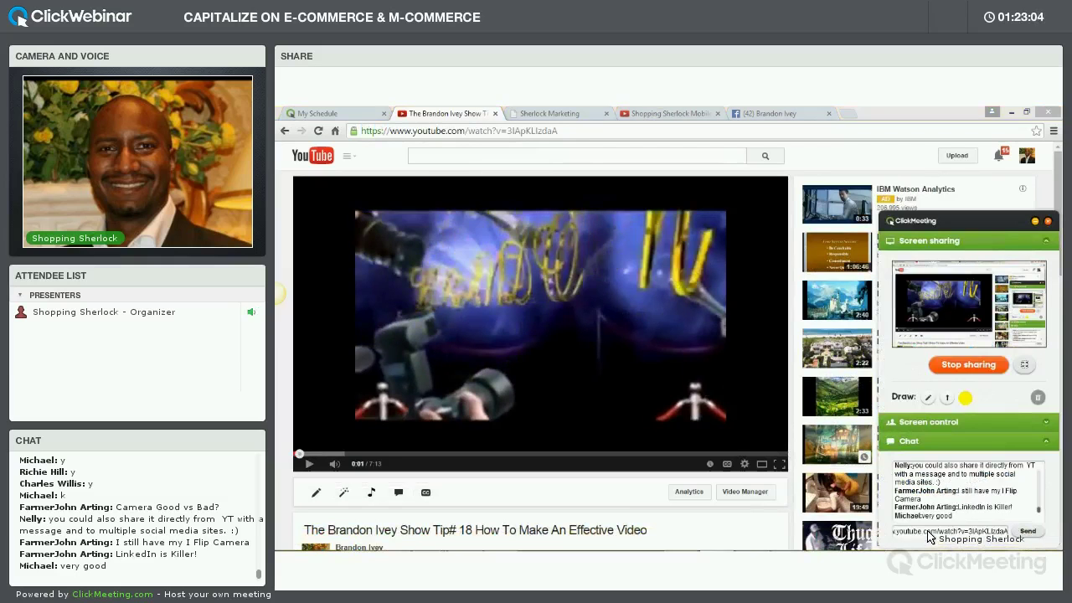
pyautogui.press('Return')
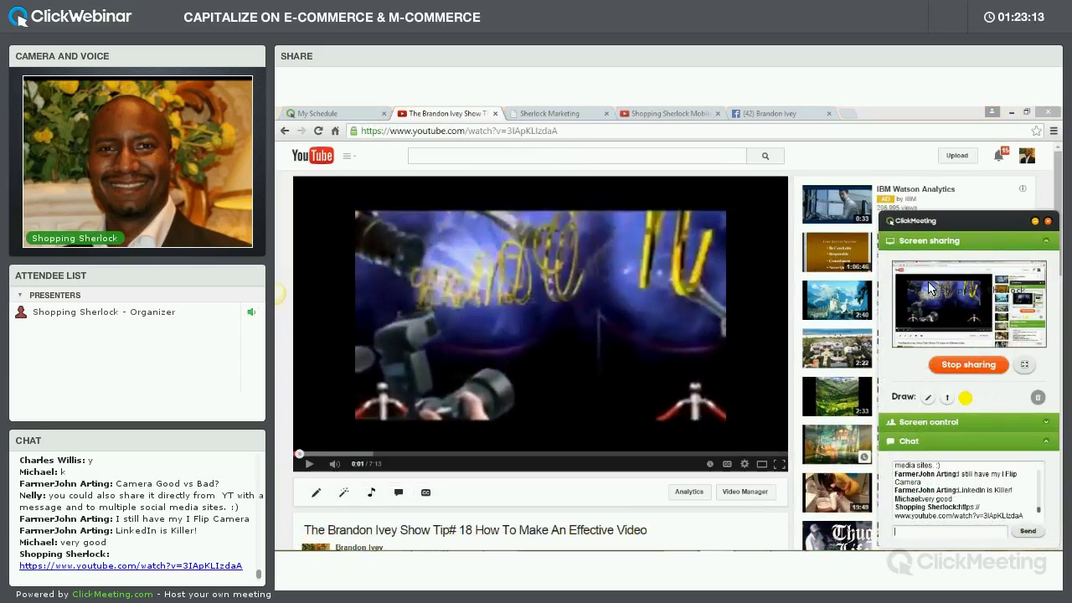
pyautogui.click(1034, 222)
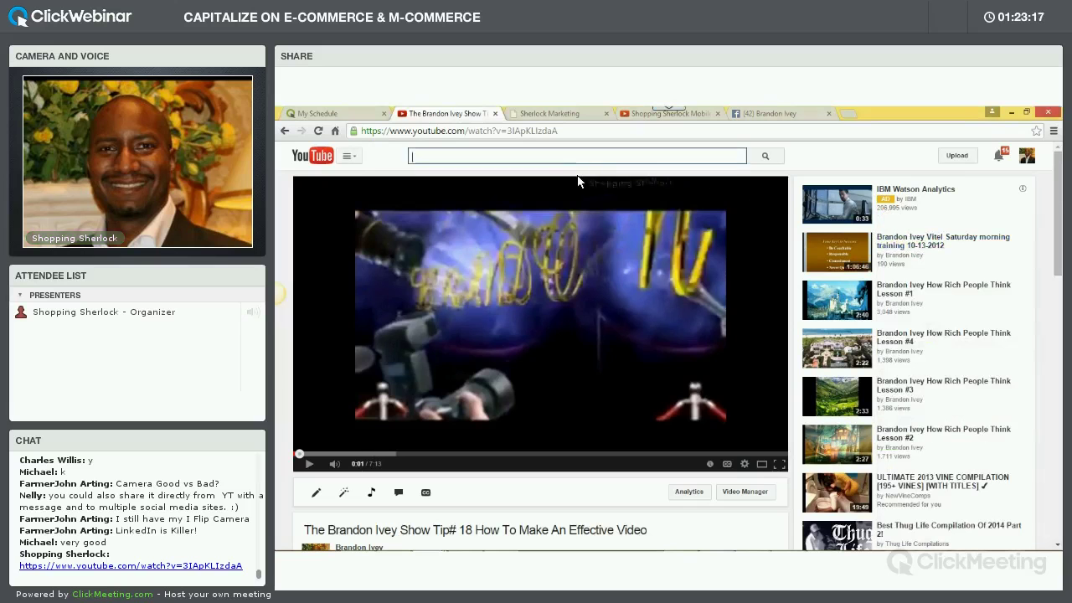
# Search YouTube for 'How to make effective videos', browse the results, then stop sharing the screen
pyautogui.write('How to make effective videos')
pyautogui.press('Return')
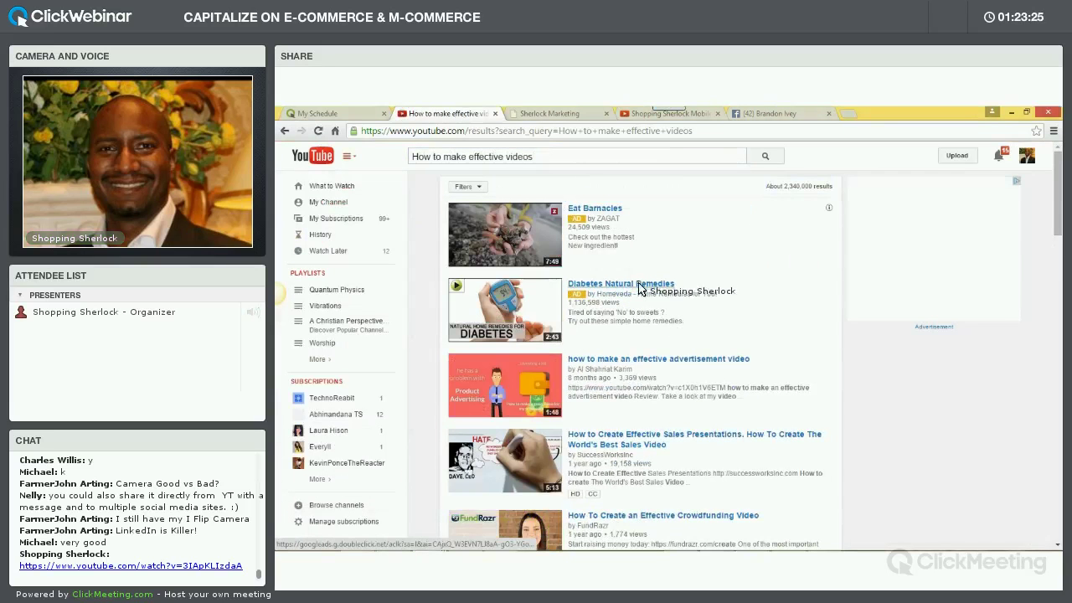
pyautogui.scroll(-5, 638, 289)
pyautogui.scroll(-4, 638, 299)
pyautogui.scroll(-10, 634, 303)
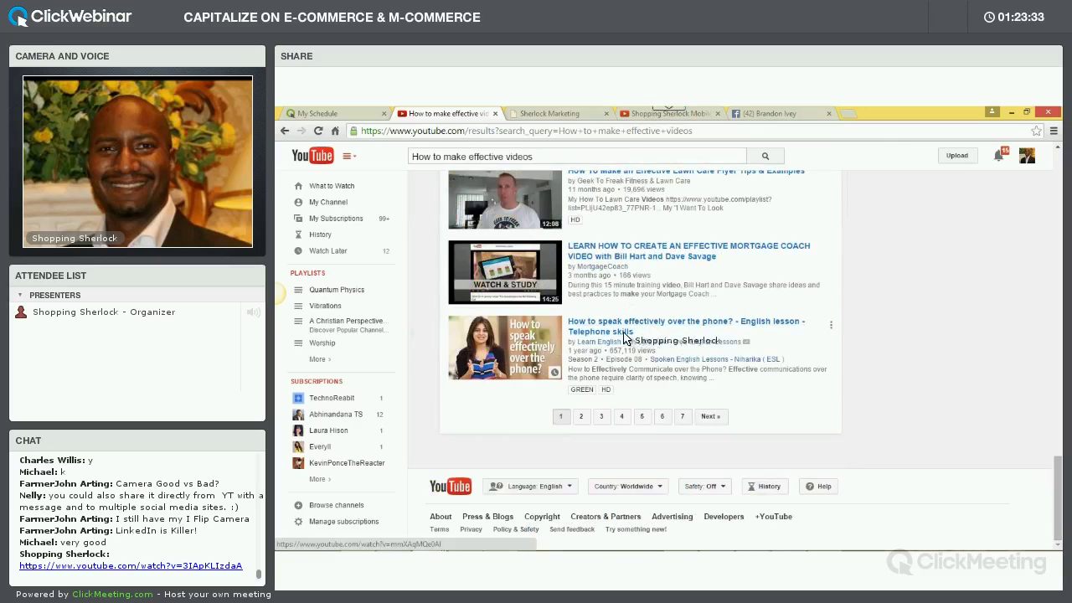
pyautogui.scroll(12, 636, 331)
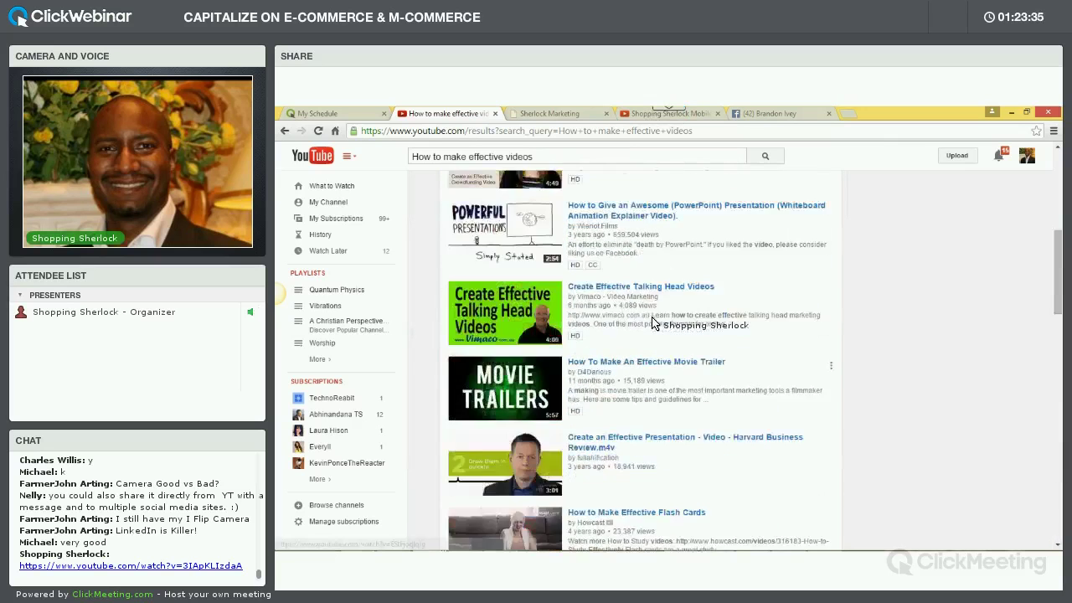
pyautogui.scroll(3, 654, 324)
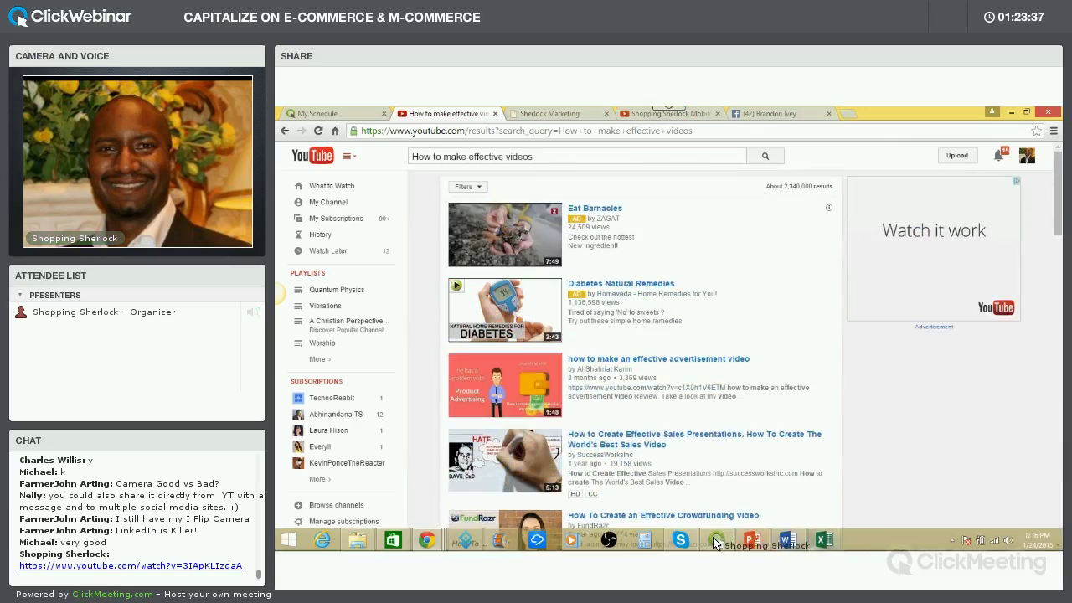
pyautogui.click(716, 543)
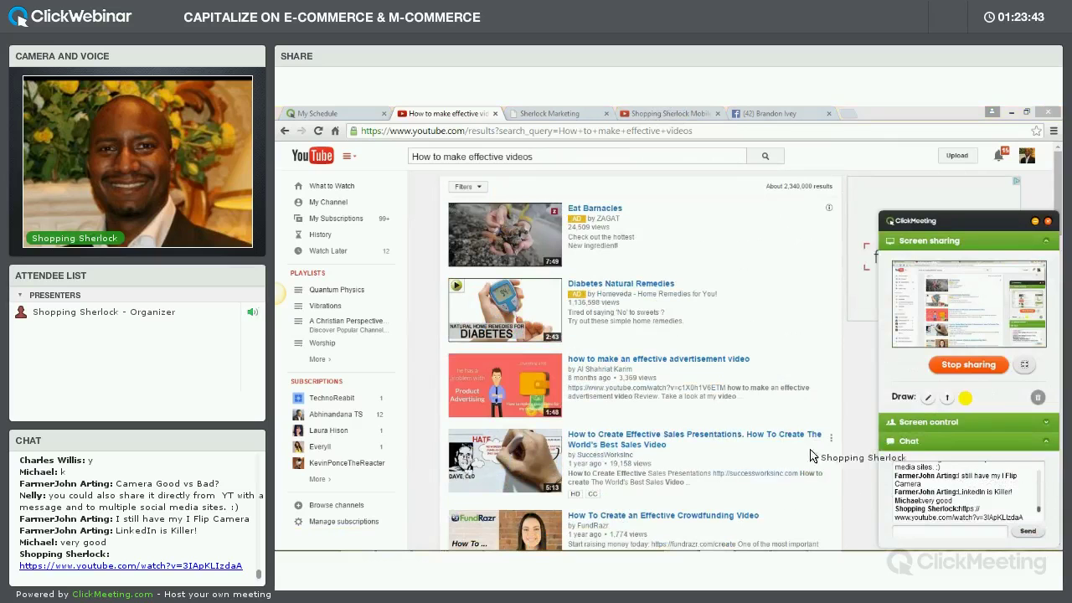
pyautogui.click(955, 366)
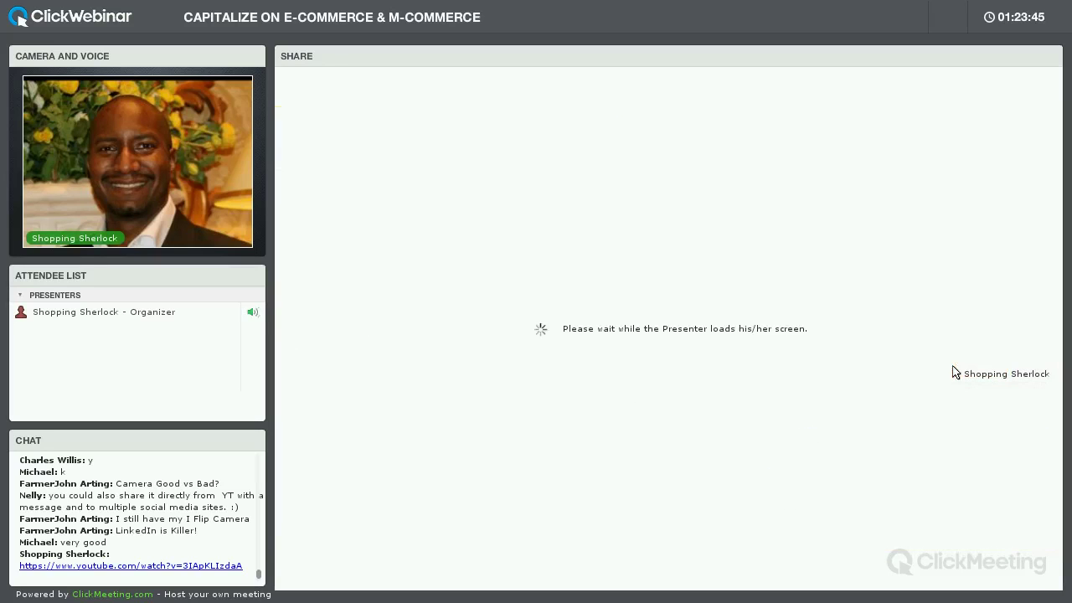